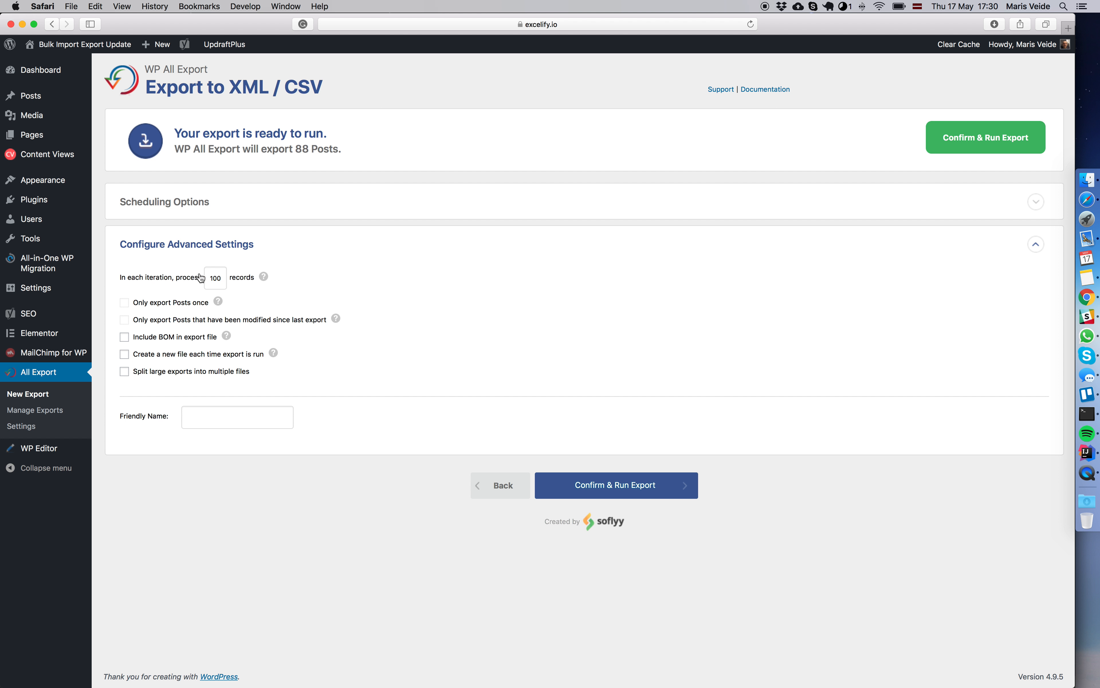
Step: Run the posts export with the BOM included in the export file
{"action": "left_click", "coordinate": [152, 341]}
{"action": "mouse_move", "coordinate": [227, 337]}
{"action": "left_click", "coordinate": [639, 490]}
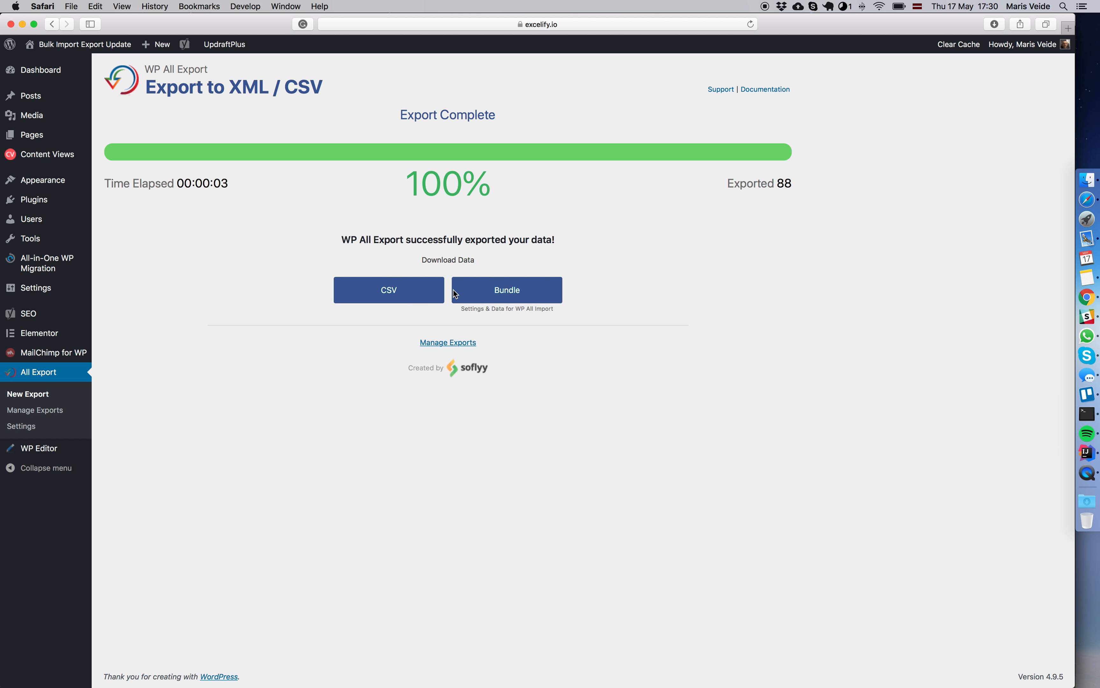
Step: Download the exported posts as CSV and open Posts-Export-2018-May-17-1430.csv from Downloads in a maximized Excel window
{"action": "left_click", "coordinate": [389, 293]}
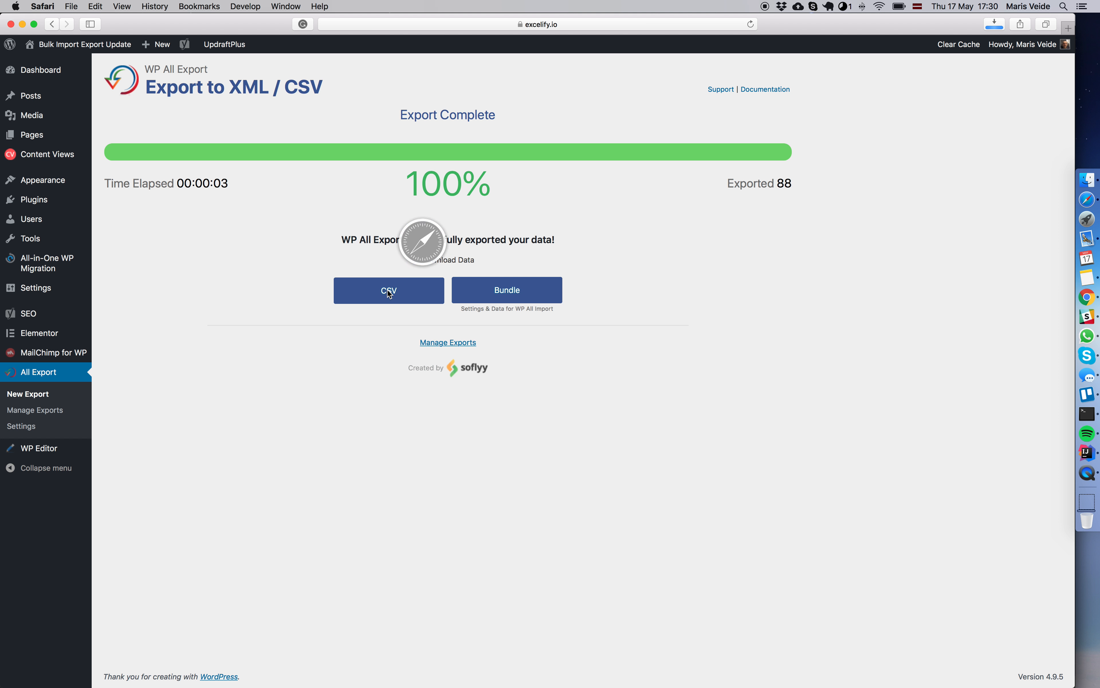
{"action": "left_click", "coordinate": [1089, 181]}
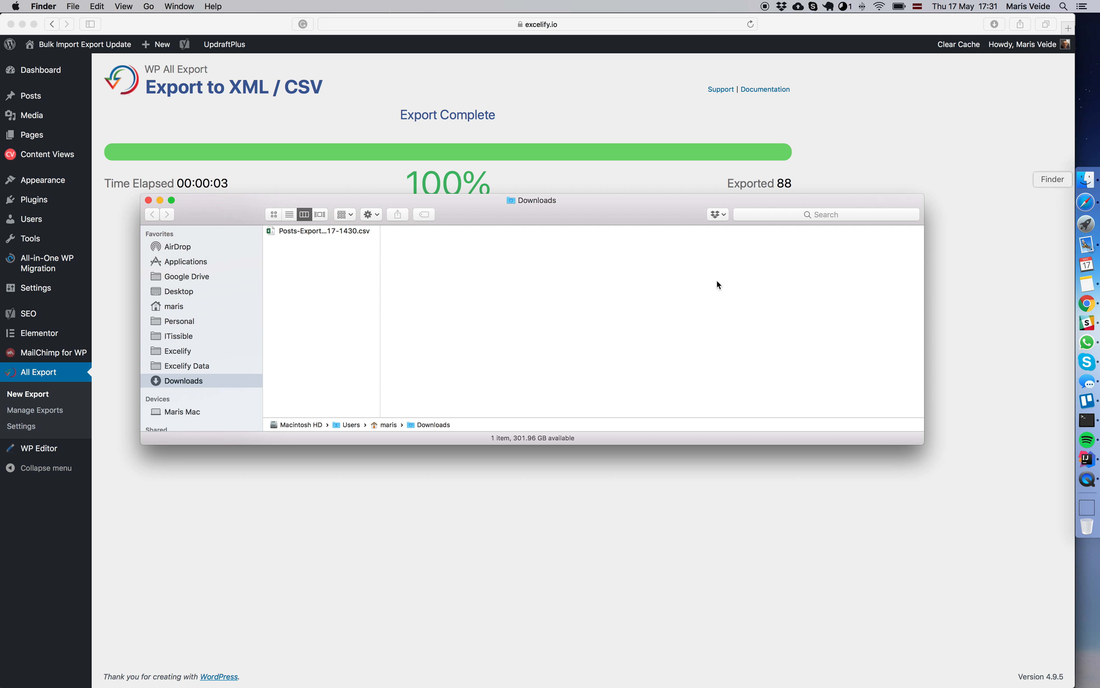
{"action": "double_click", "coordinate": [344, 232]}
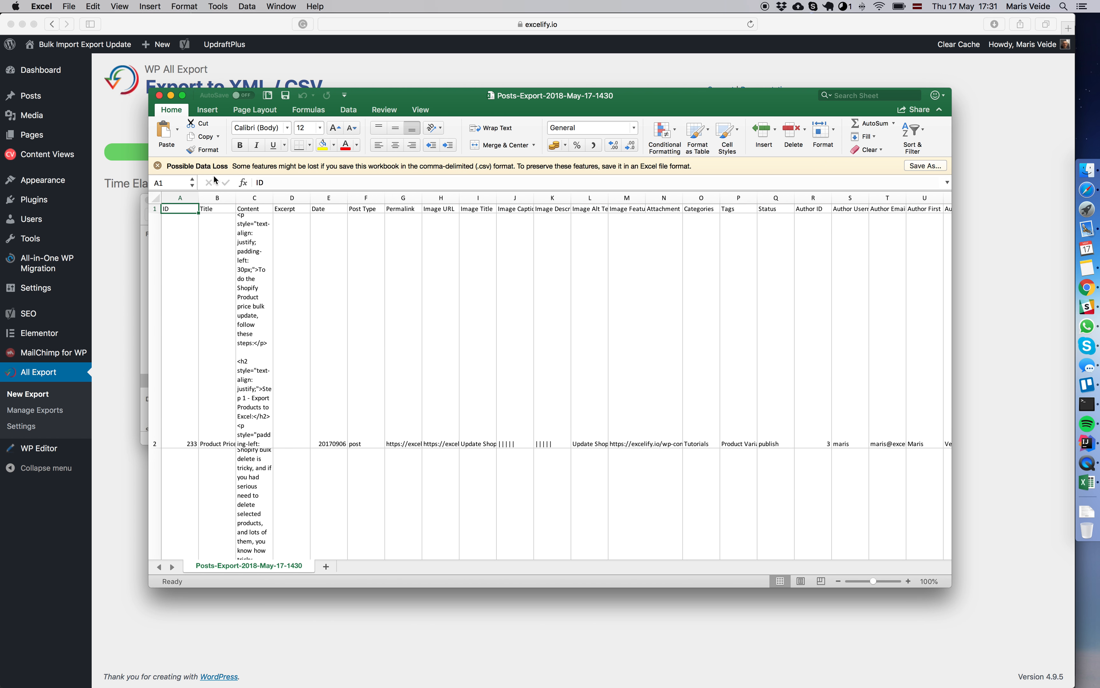
{"action": "left_click", "coordinate": [183, 95]}
Step: Examine the exported posts' rows and column headers, such as ID, Title, Content, Excerpt and Date
{"action": "scroll", "coordinate": [392, 241], "scroll_direction": "right", "scroll_amount": 5}
{"action": "scroll", "coordinate": [392, 240], "scroll_direction": "left", "scroll_amount": 5}
{"action": "scroll", "coordinate": [392, 241], "scroll_direction": "down", "scroll_amount": 10}
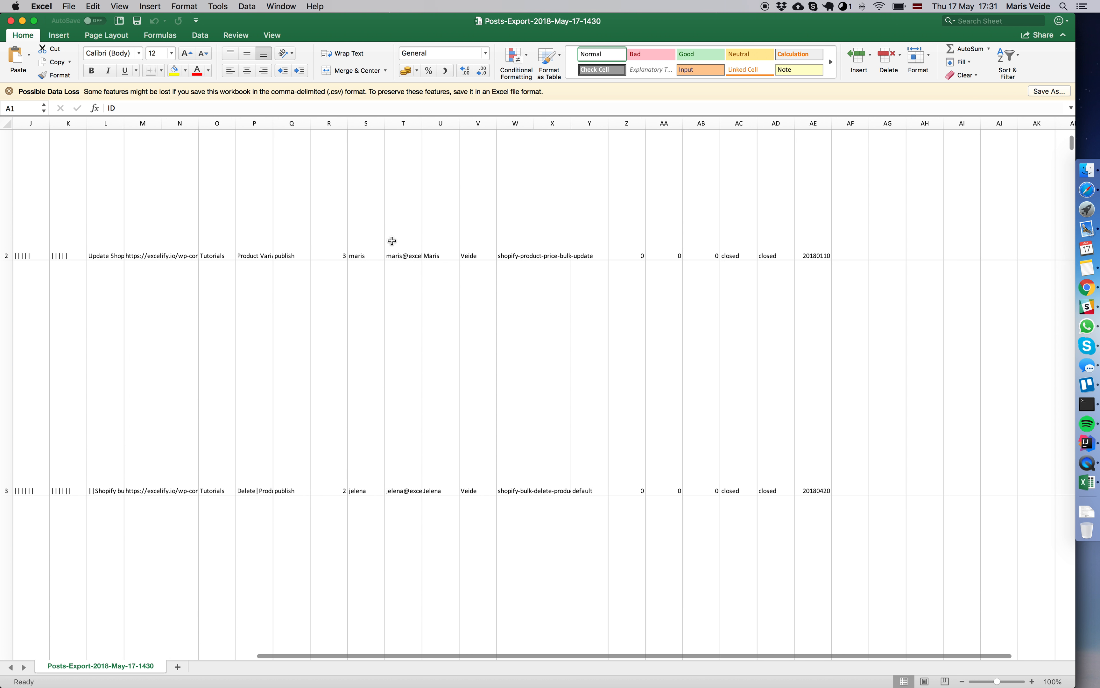
{"action": "scroll", "coordinate": [392, 241], "scroll_direction": "left", "scroll_amount": 3}
{"action": "scroll", "coordinate": [391, 241], "scroll_direction": "up", "scroll_amount": 10}
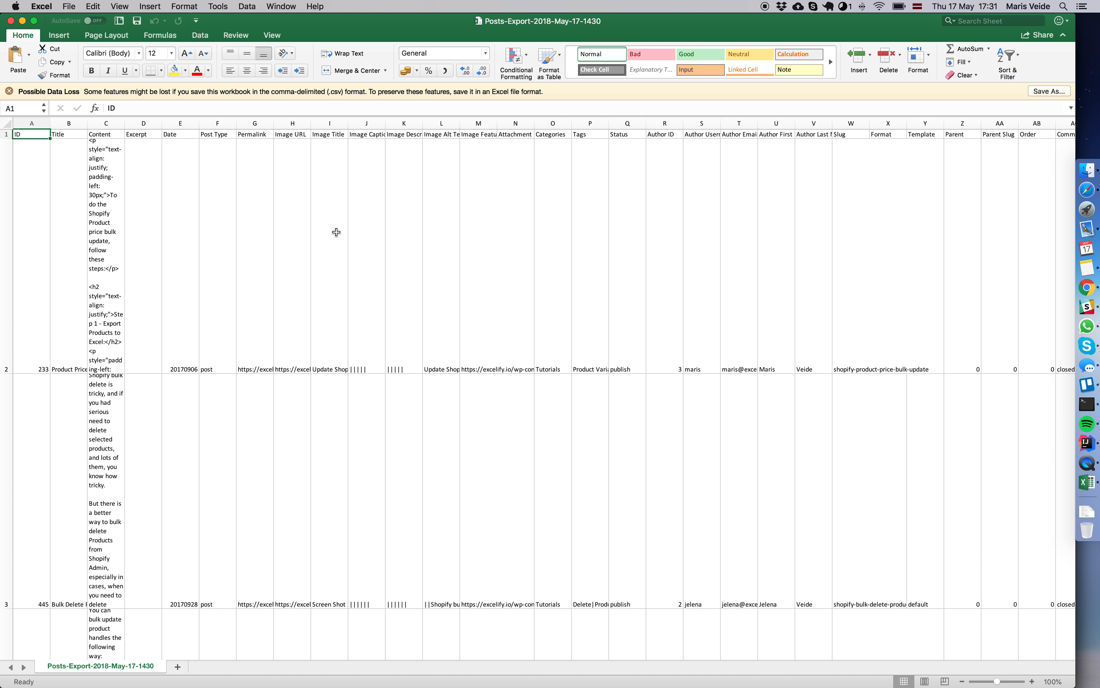
{"action": "key", "text": "Right"}
{"action": "key", "text": "Right"}
{"action": "key", "text": "Right"}
{"action": "key", "text": "Right"}
{"action": "key", "text": "Right"}
{"action": "key", "text": "Left"}
{"action": "key", "text": "Left"}
{"action": "key", "text": "Left"}
{"action": "key", "text": "Left"}
{"action": "key", "text": "Right"}
{"action": "key", "text": "Right"}
{"action": "key", "text": "Right"}
{"action": "key", "text": "Right"}
{"action": "key", "text": "Right"}
{"action": "key", "text": "Right"}
{"action": "key", "text": "Right"}
{"action": "key", "text": "Left"}
{"action": "key", "text": "Left"}
{"action": "key", "text": "Home"}
{"action": "key", "text": "Right"}
{"action": "key", "text": "Right"}
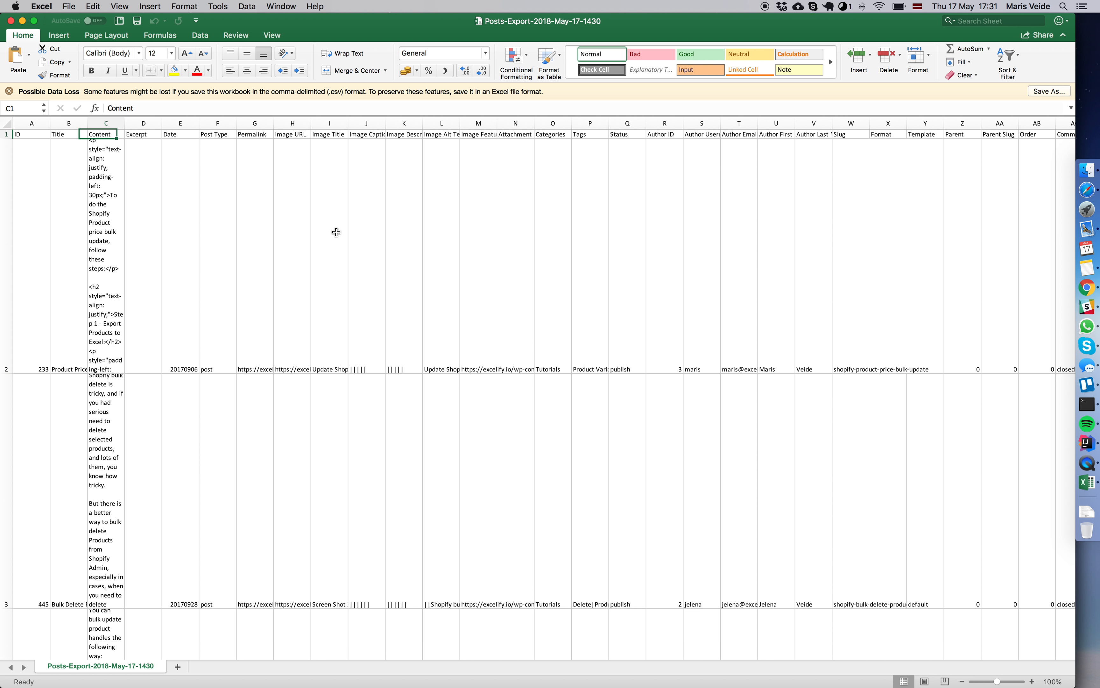
{"action": "key", "text": "Left"}
{"action": "key", "text": "Left"}
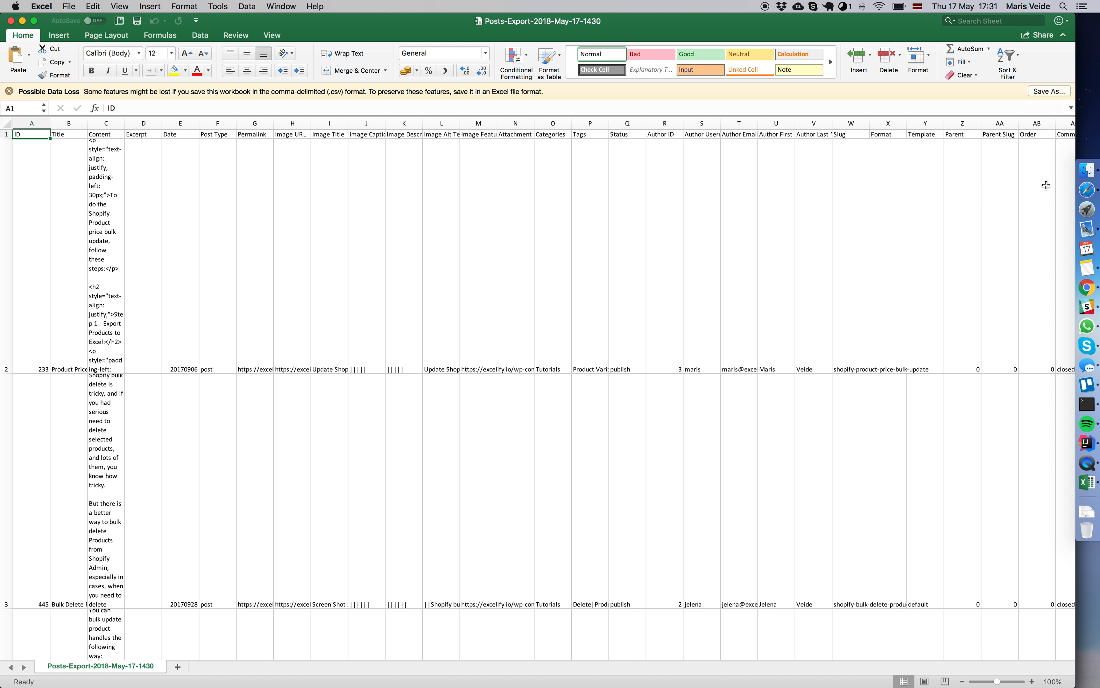
Step: Switch to Safari, load excelify.io in a new tab and open the Excelify Format Template documentation page
{"action": "left_click", "coordinate": [1088, 189]}
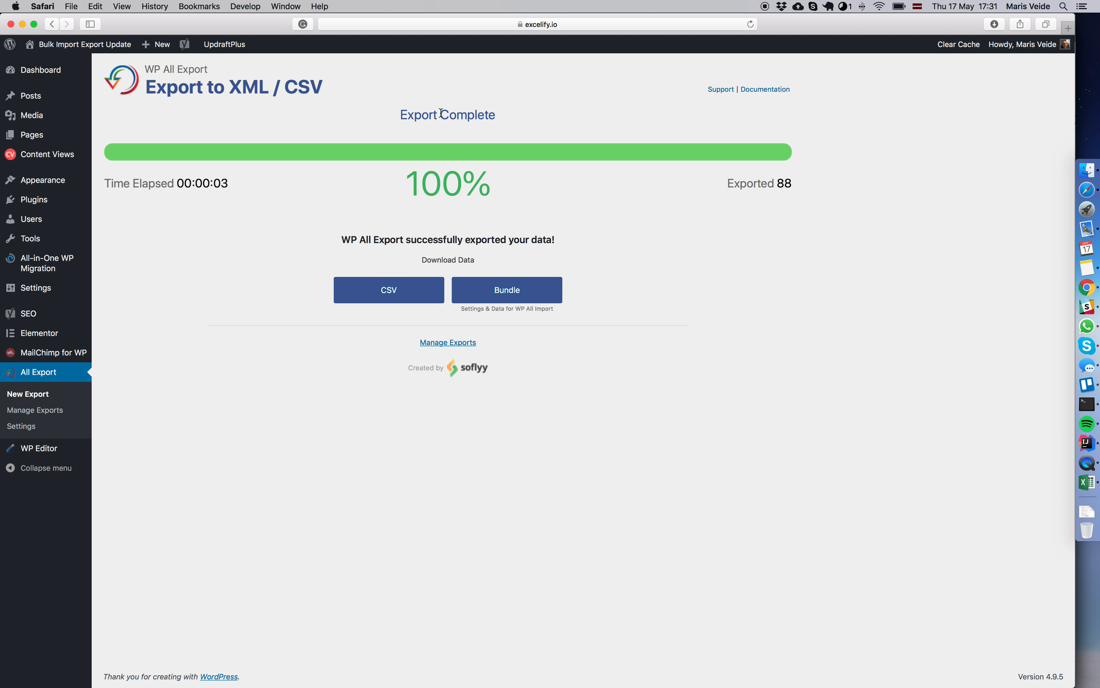
{"action": "key", "text": "cmd+t"}
{"action": "type", "text": "excel"}
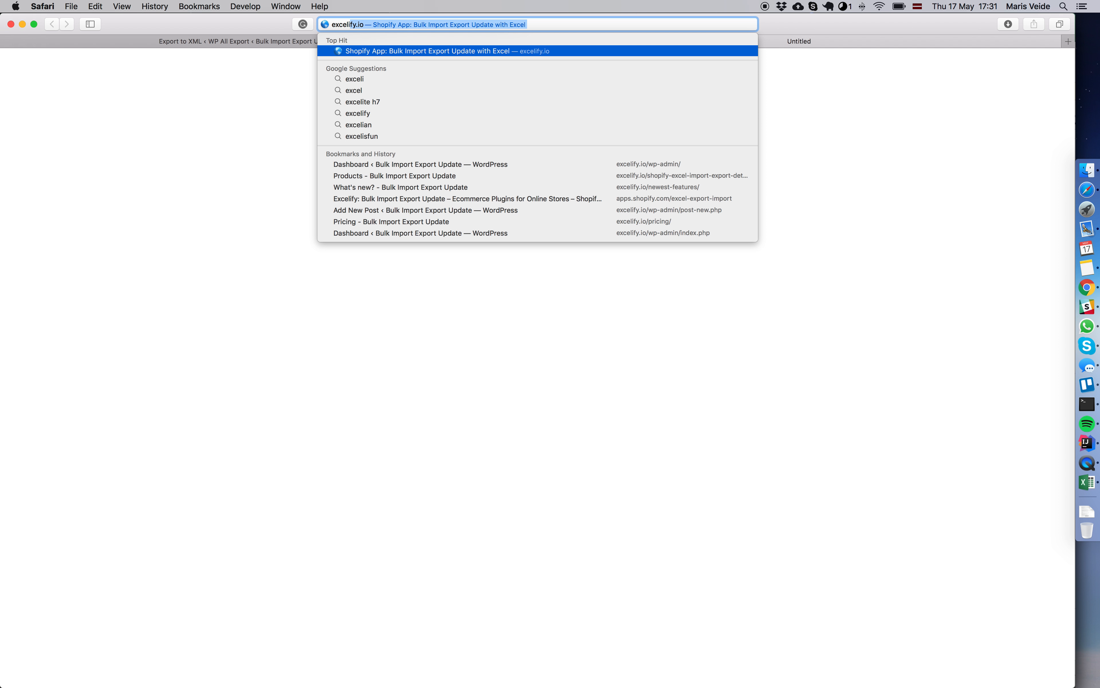
{"action": "key", "text": "Return"}
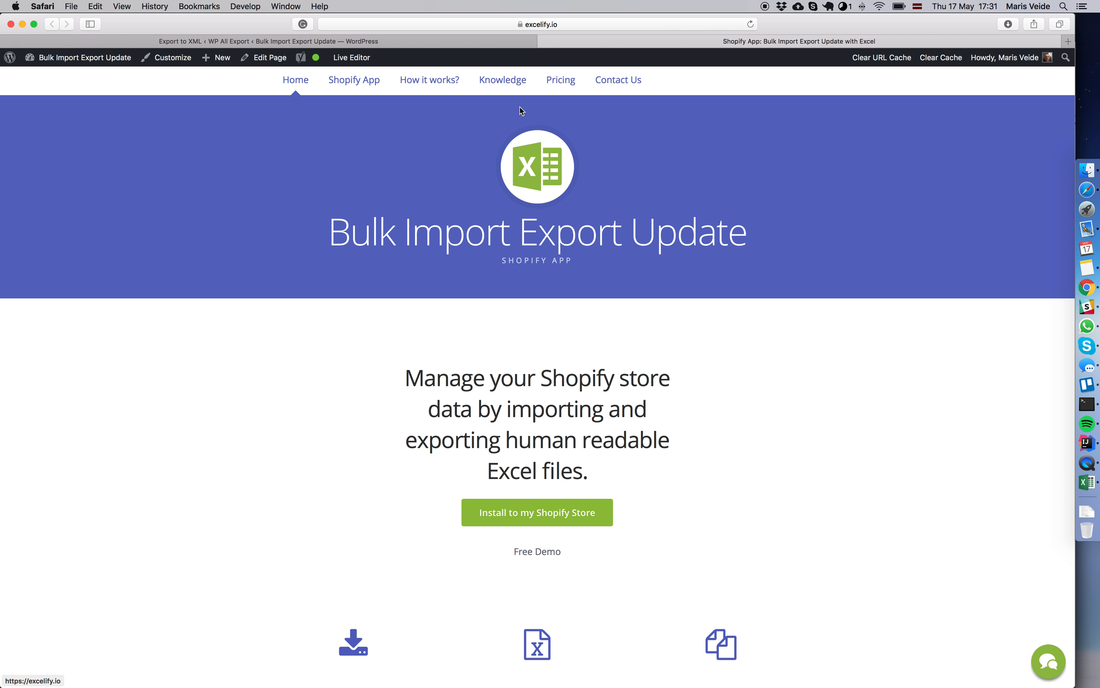
{"action": "mouse_move", "coordinate": [502, 80]}
{"action": "mouse_move", "coordinate": [500, 162]}
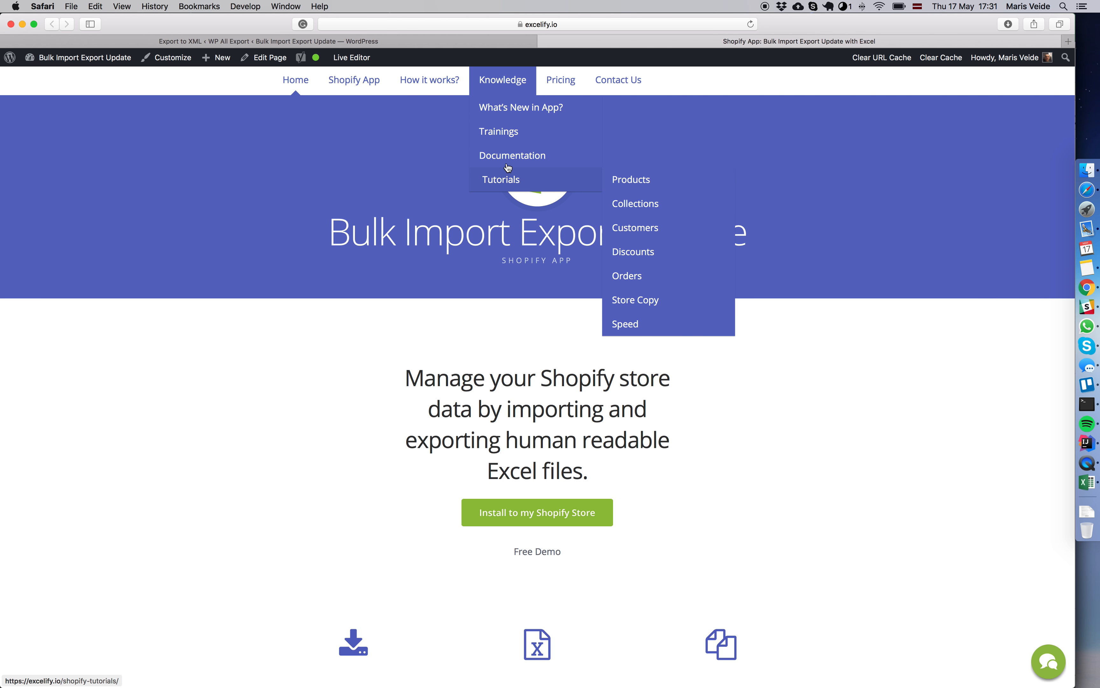
{"action": "left_click", "coordinate": [667, 157]}
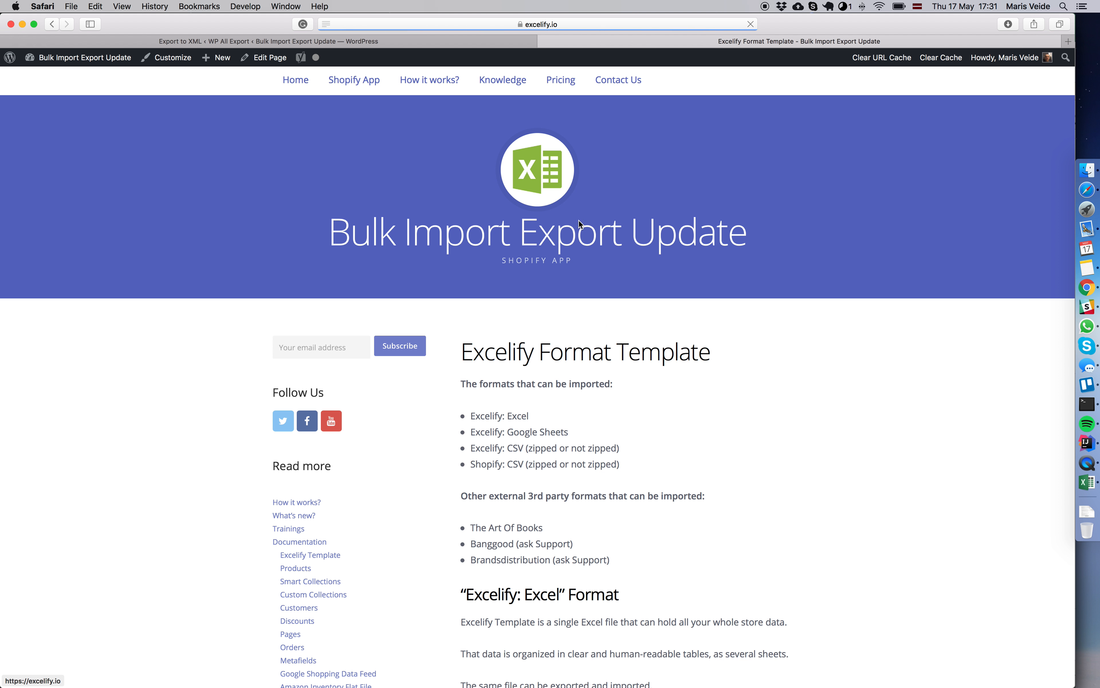
Step: Download the Excel template file from the documentation page and open Shopify-Import-Demo.xlsx from Downloads
{"action": "scroll", "coordinate": [539, 395], "scroll_direction": "down", "scroll_amount": 10}
{"action": "scroll", "coordinate": [539, 403], "scroll_direction": "down", "scroll_amount": 4}
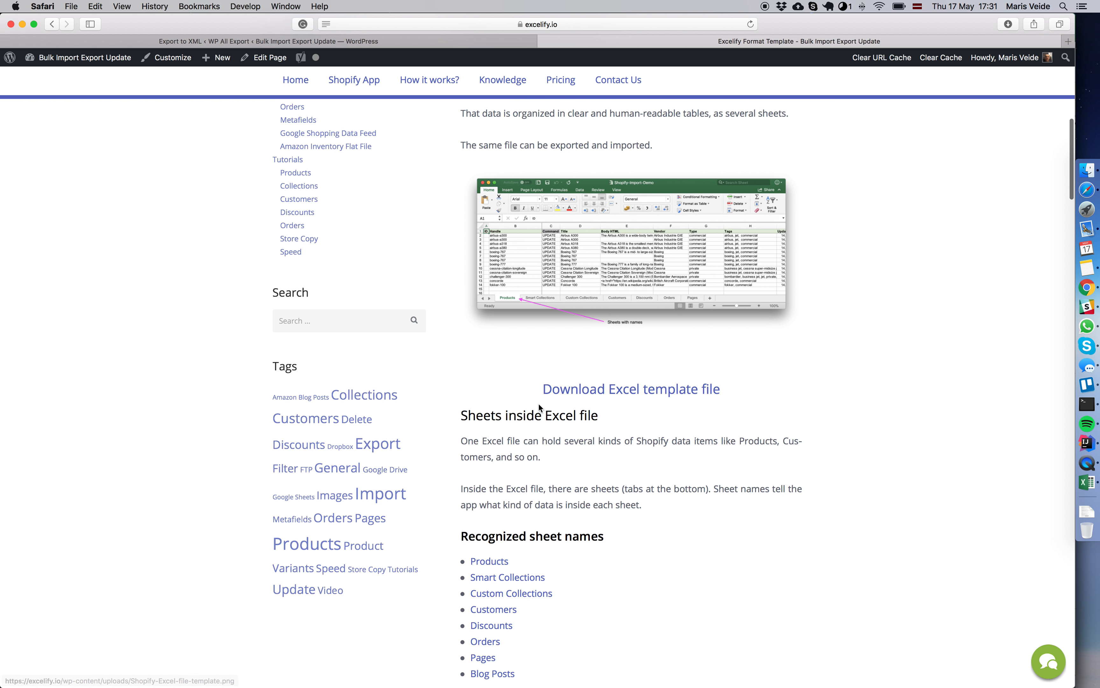
{"action": "left_click", "coordinate": [604, 390]}
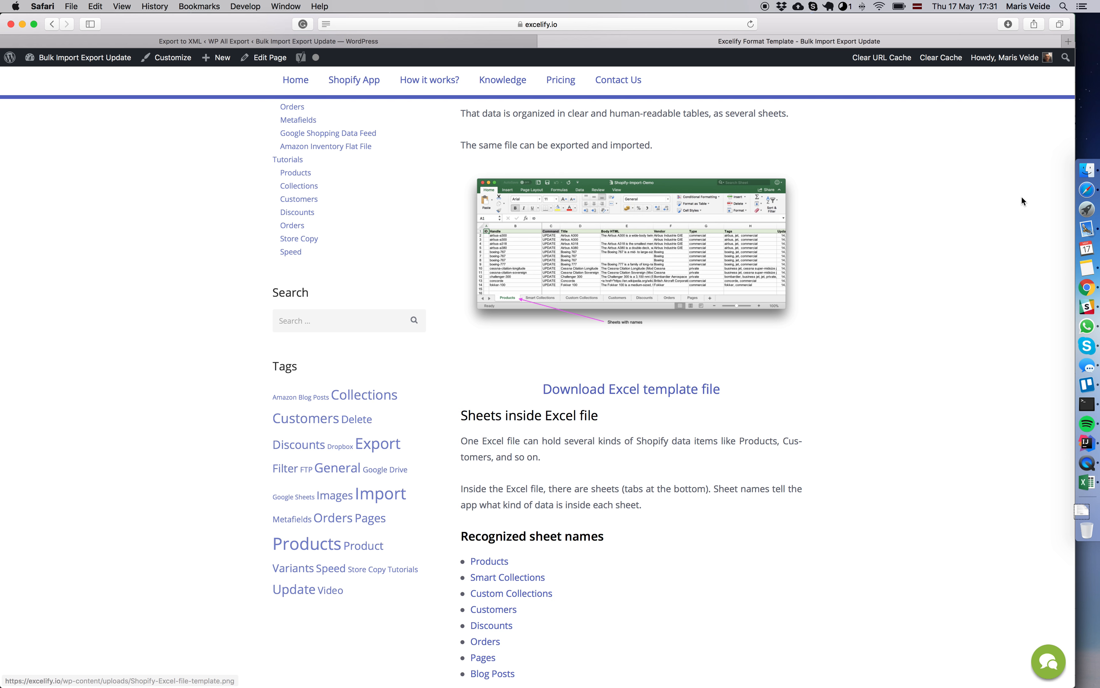
{"action": "left_click", "coordinate": [1084, 176]}
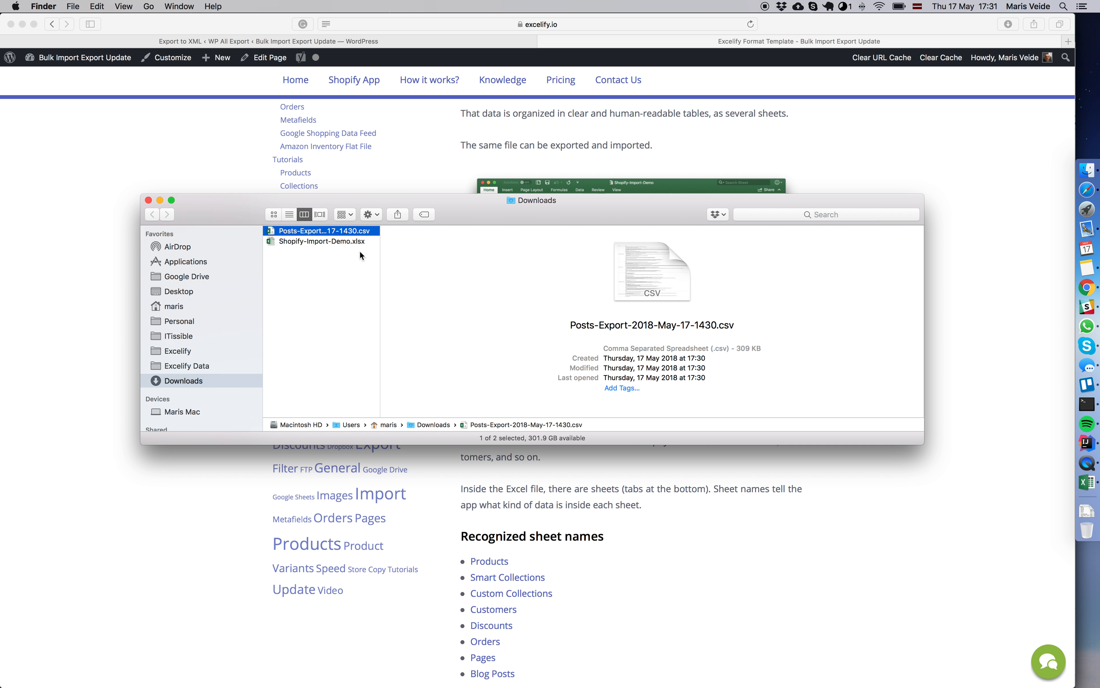
{"action": "double_click", "coordinate": [349, 242]}
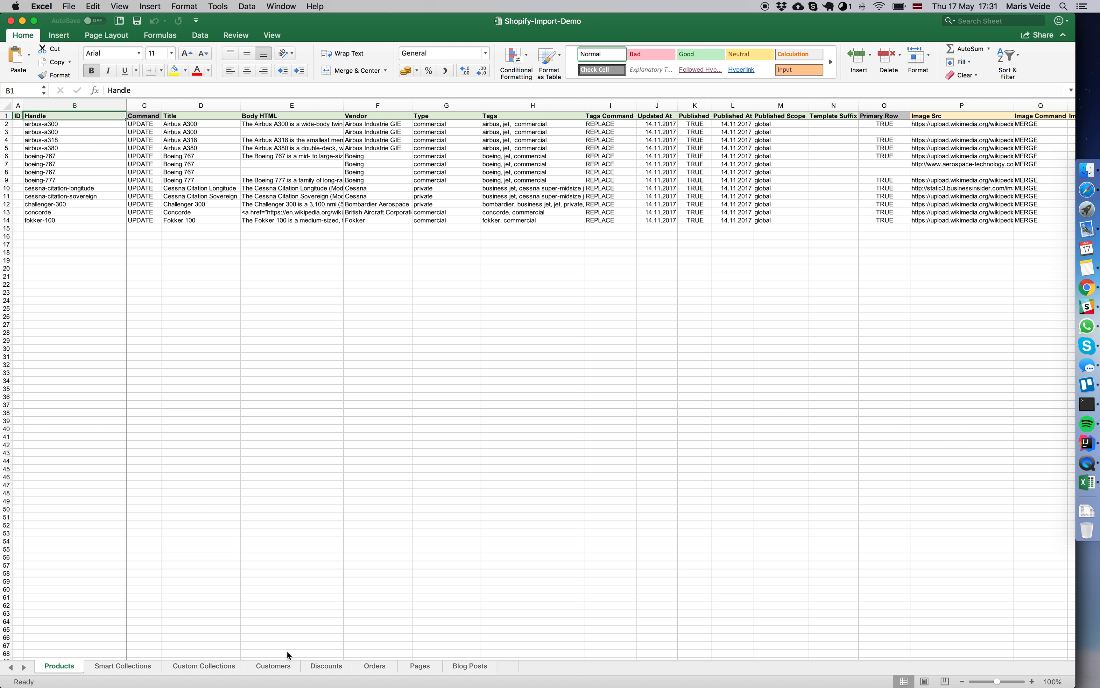
Step: Show the template's Blog Posts sheet and enlarge it to 160% to read its column headers
{"action": "left_click", "coordinate": [468, 667]}
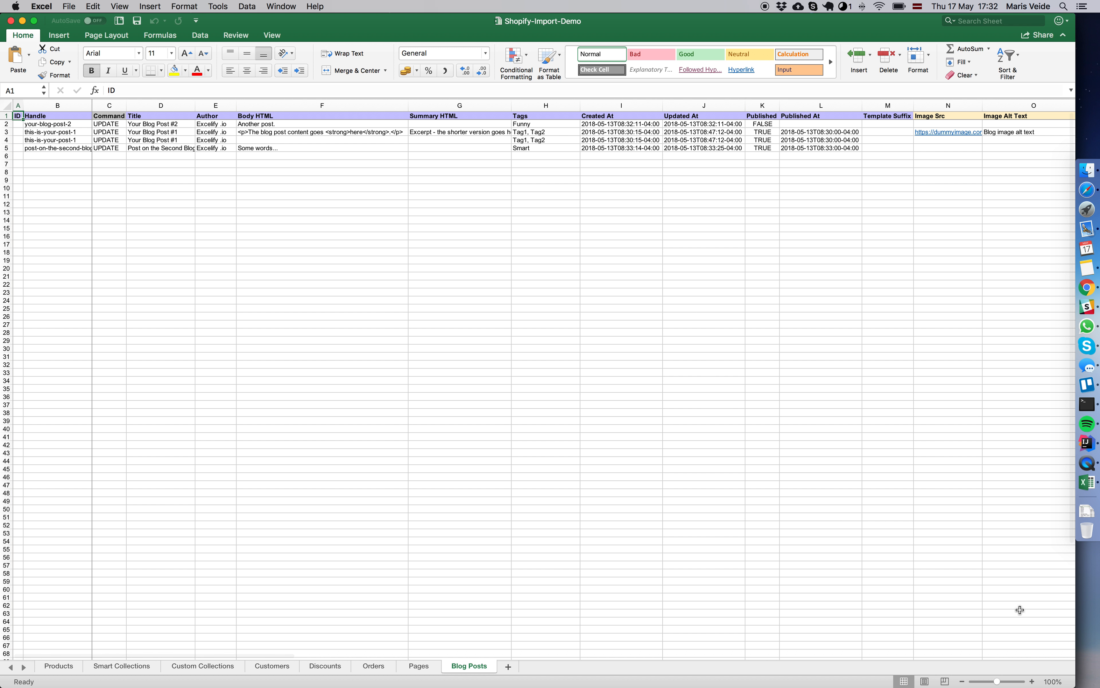
{"action": "left_click", "coordinate": [1033, 681]}
{"action": "left_click", "coordinate": [1033, 681]}
{"action": "left_click", "coordinate": [1032, 681]}
{"action": "left_click", "coordinate": [1032, 681]}
{"action": "left_click", "coordinate": [1033, 681]}
{"action": "left_click", "coordinate": [1033, 681]}
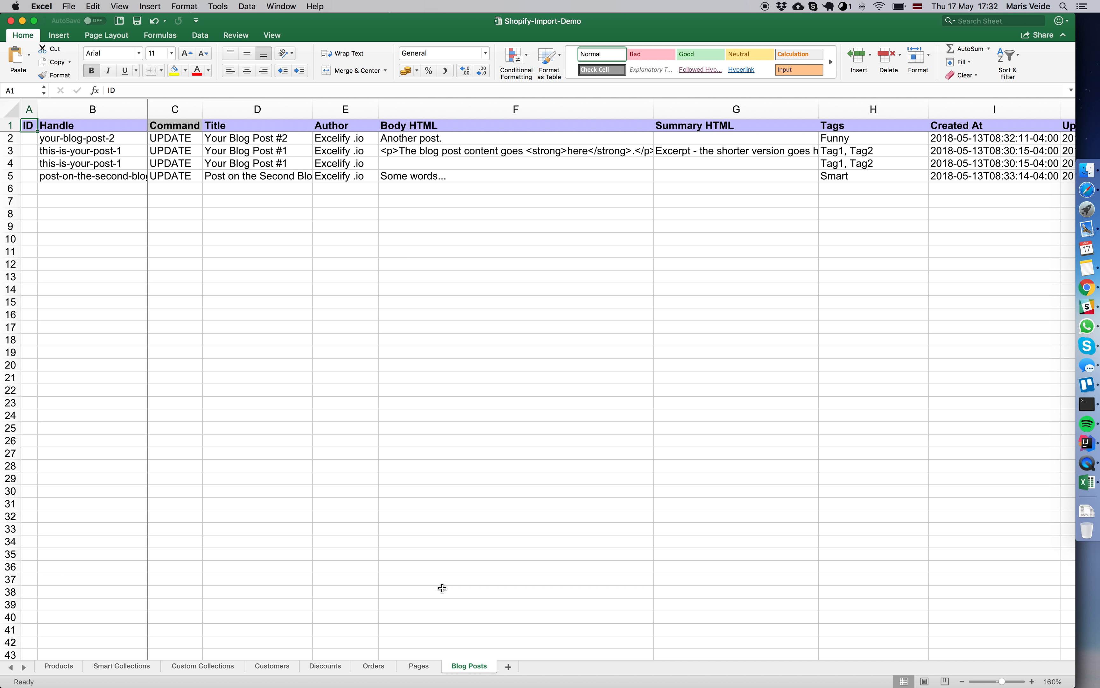
Step: Rename the sheet in the Posts-Export-2018-May-17-1430 workbook as Blog Posts, matching the template's sheet name, and save the file
{"action": "double_click", "coordinate": [464, 667]}
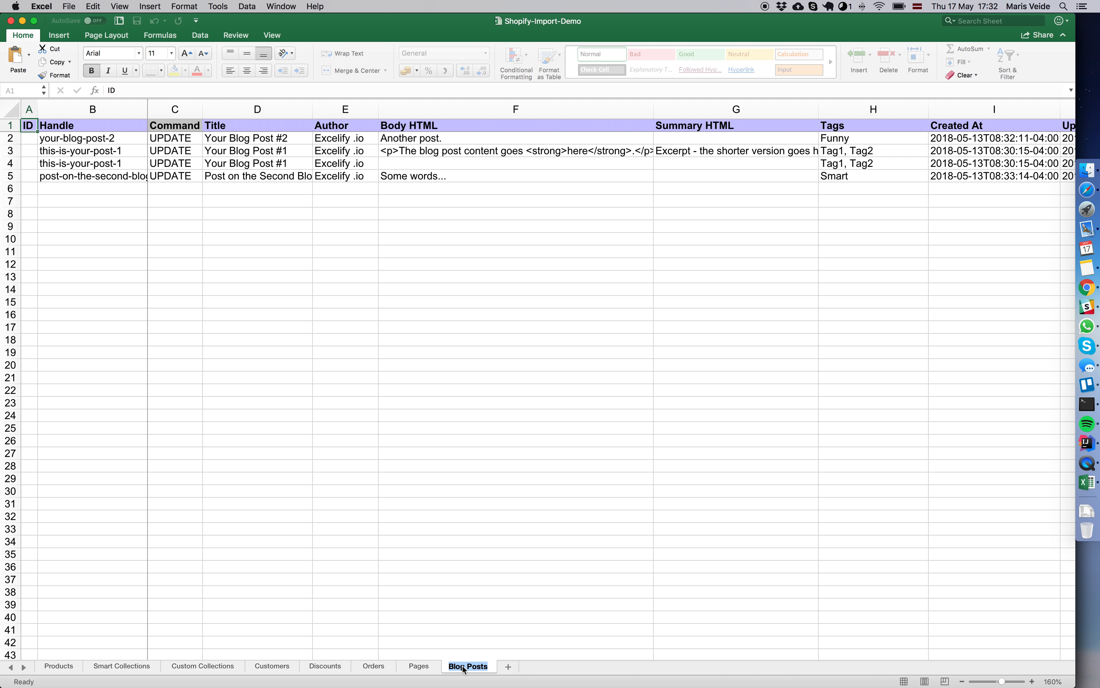
{"action": "left_click", "coordinate": [471, 632]}
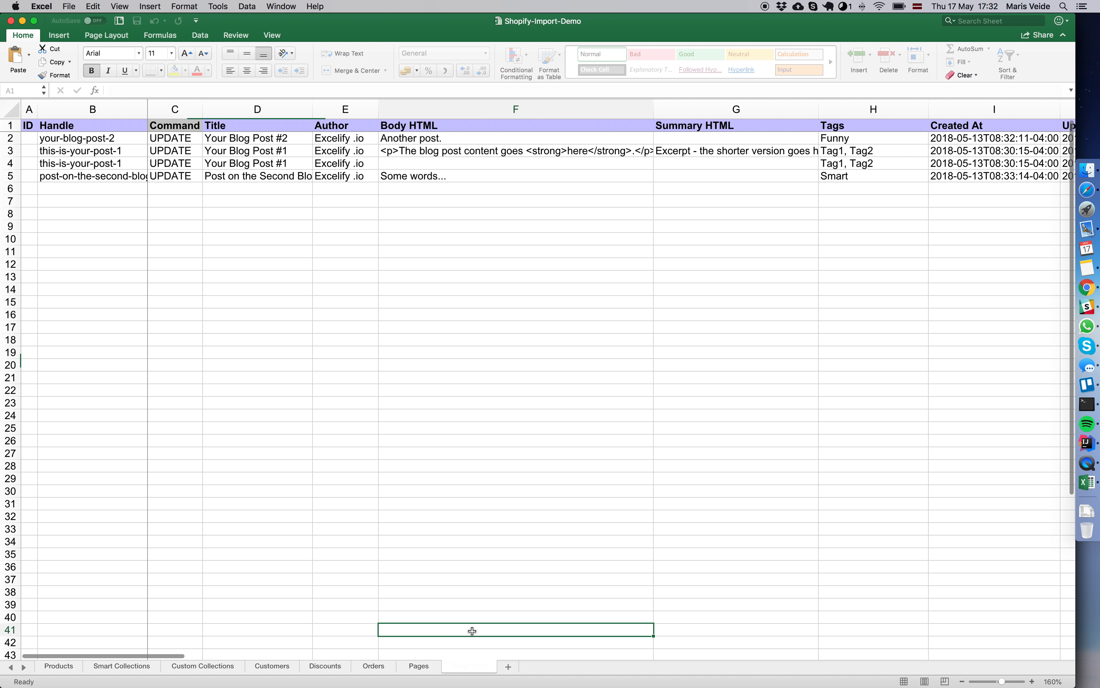
{"action": "key", "text": "super+grave"}
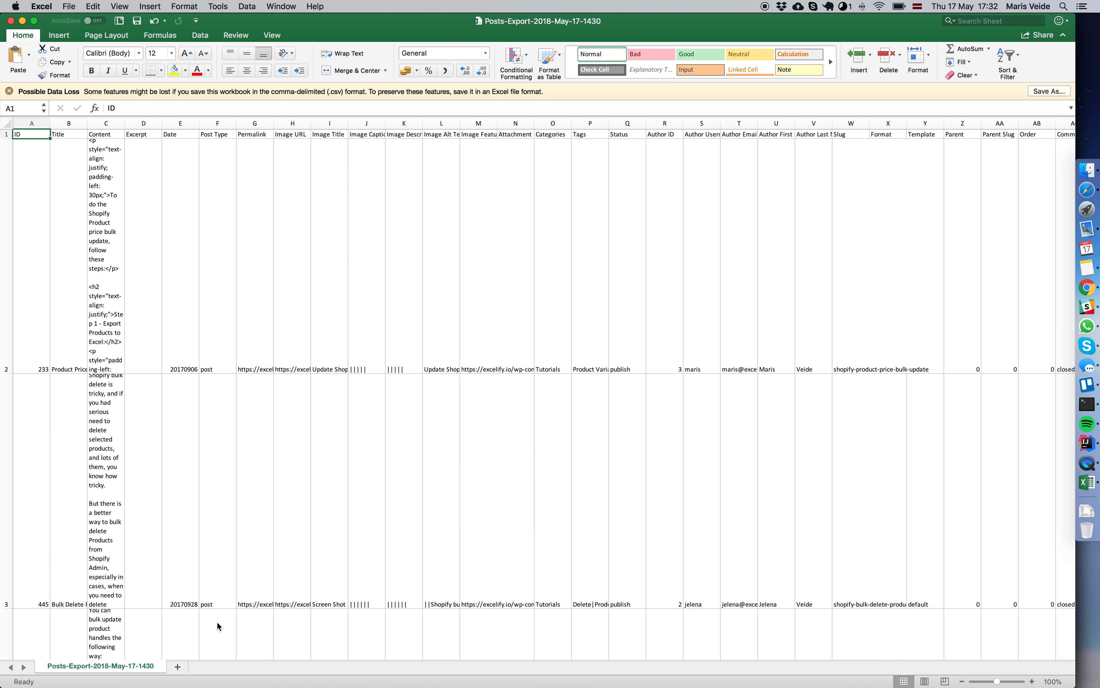
{"action": "double_click", "coordinate": [104, 665]}
{"action": "type", "text": "Blog Posts"}
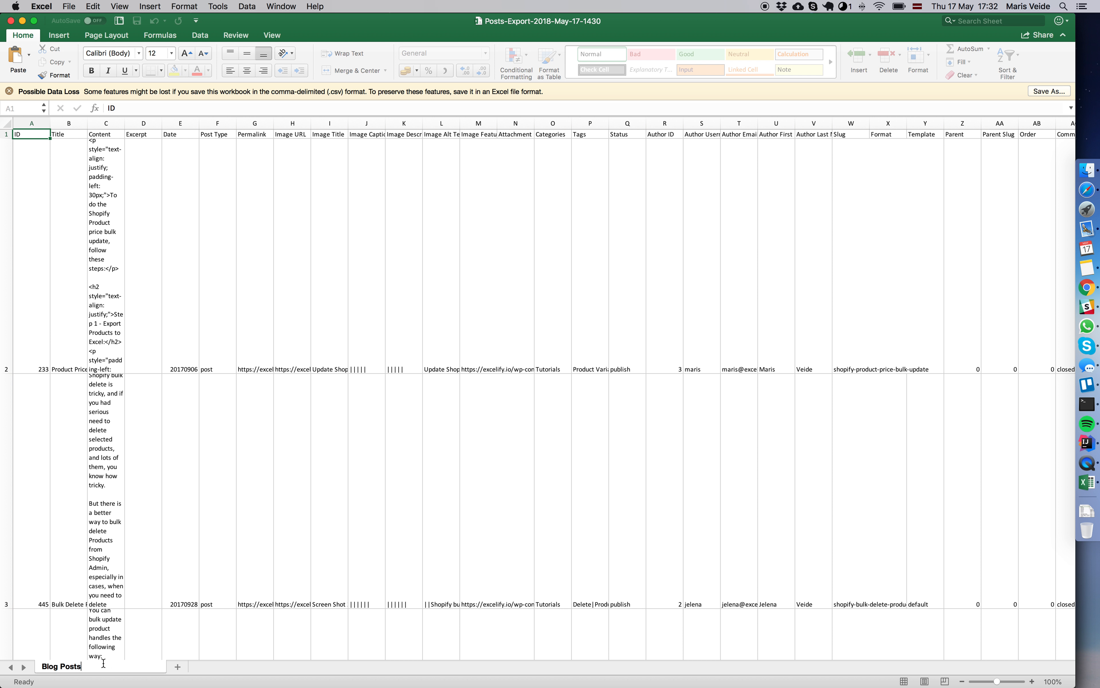
{"action": "key", "text": "Return"}
{"action": "key", "text": "super+s"}
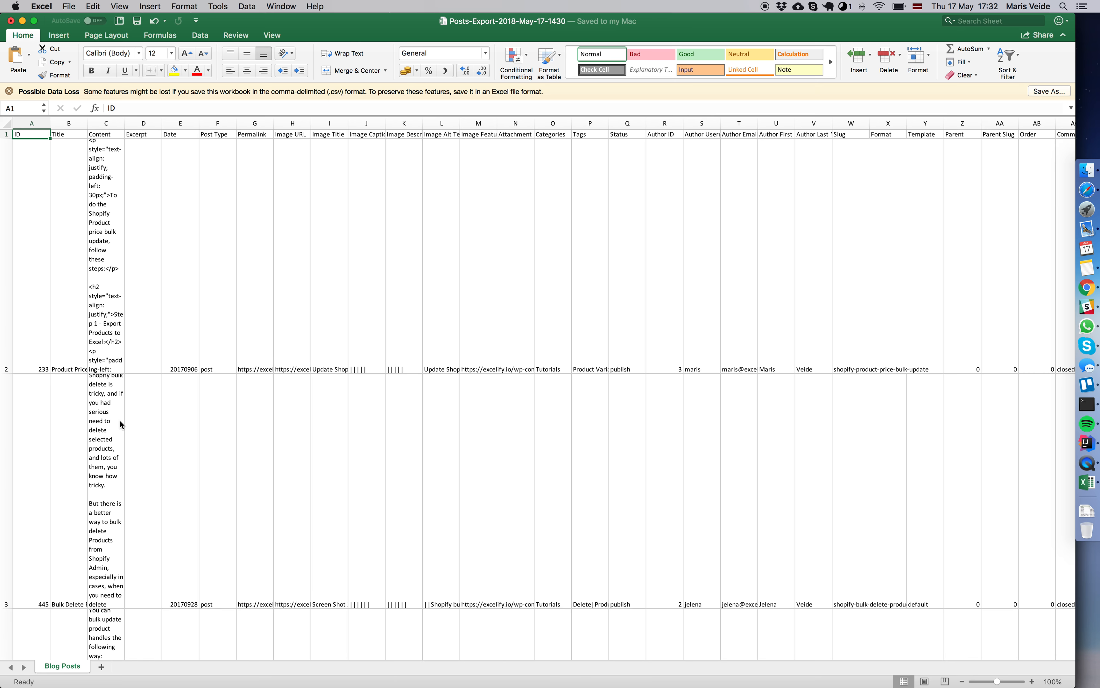
Step: Check the Orders and Blog Posts sheets in the Shopify-Import-Demo template, ending back in the posts export workbook
{"action": "key", "text": "super+grave"}
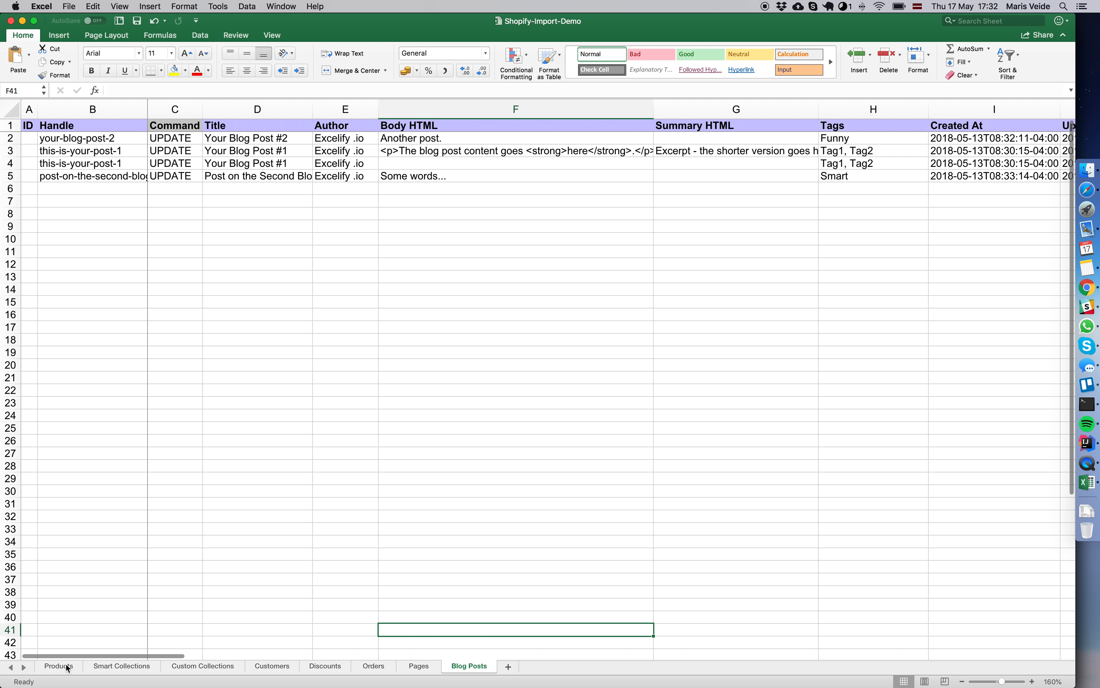
{"action": "left_click", "coordinate": [423, 667]}
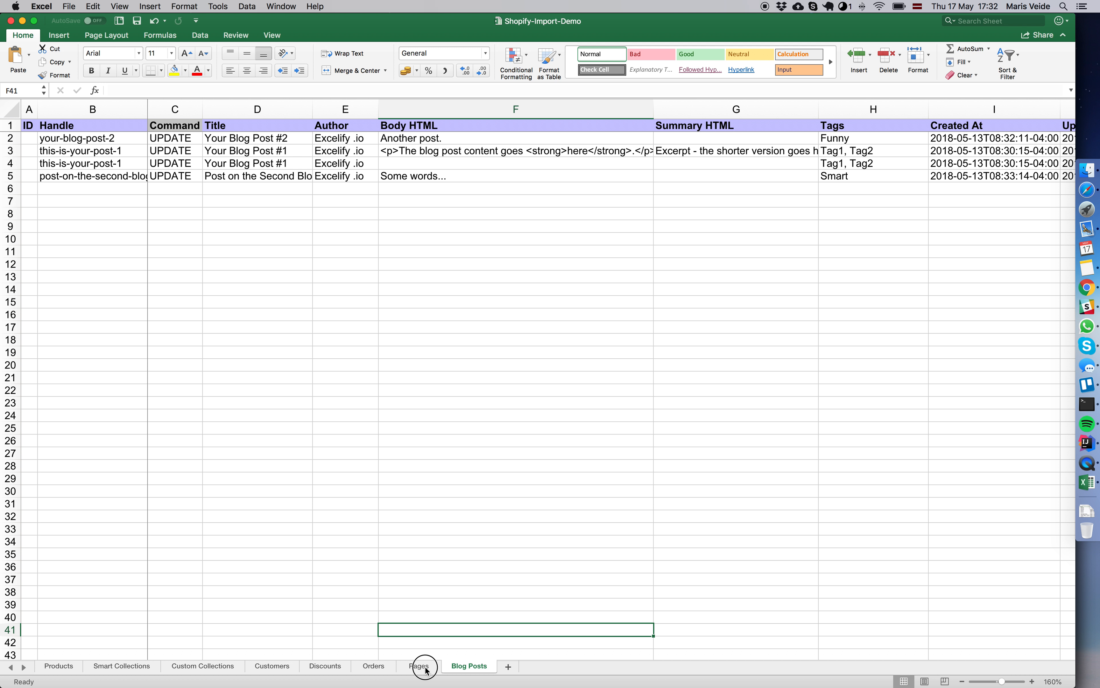
{"action": "left_click", "coordinate": [395, 669]}
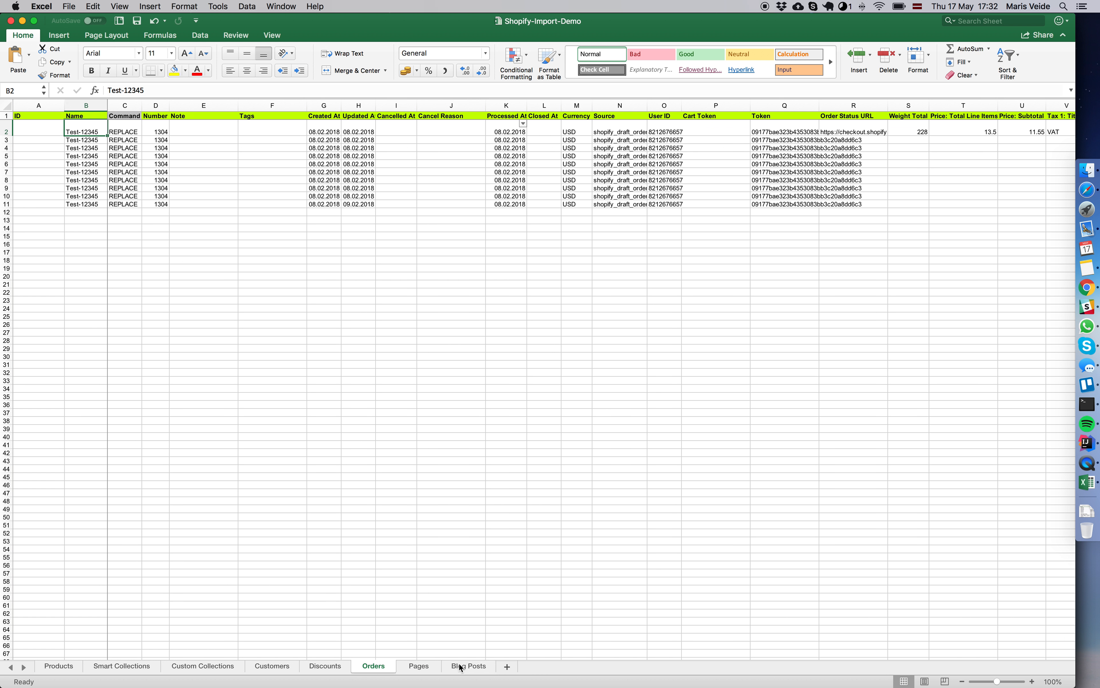
{"action": "left_click", "coordinate": [462, 667]}
{"action": "key", "text": "super+grave"}
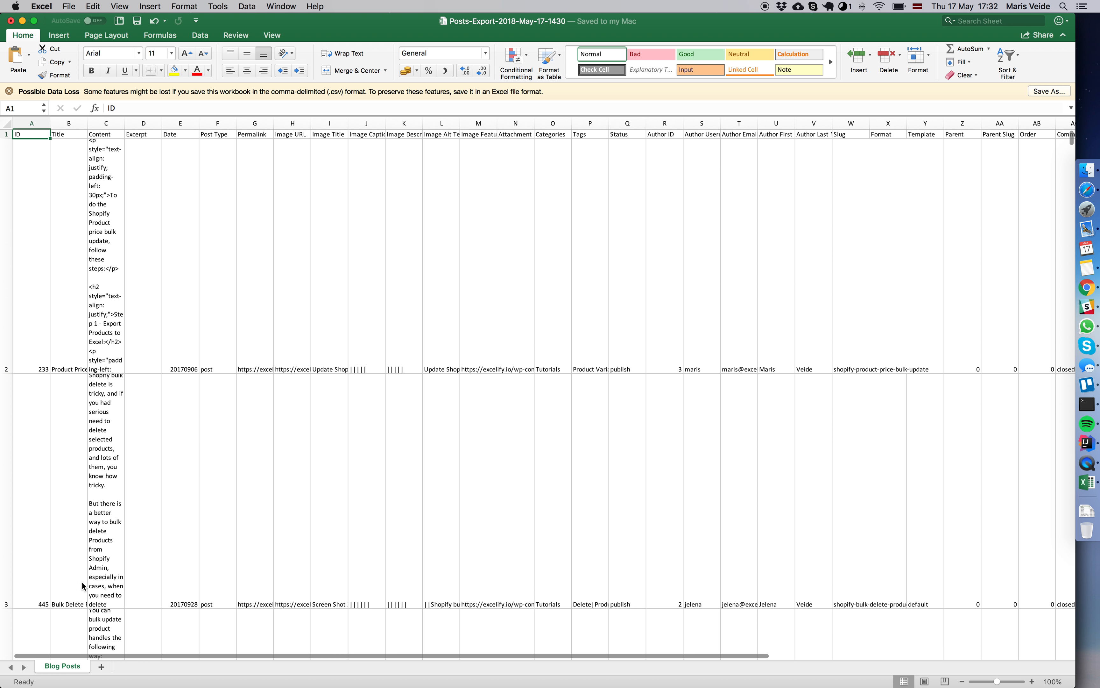
Step: Save the posts export in Downloads as an Excel Workbook (.xlsx) named Migrate Posts
{"action": "key", "text": "super+w"}
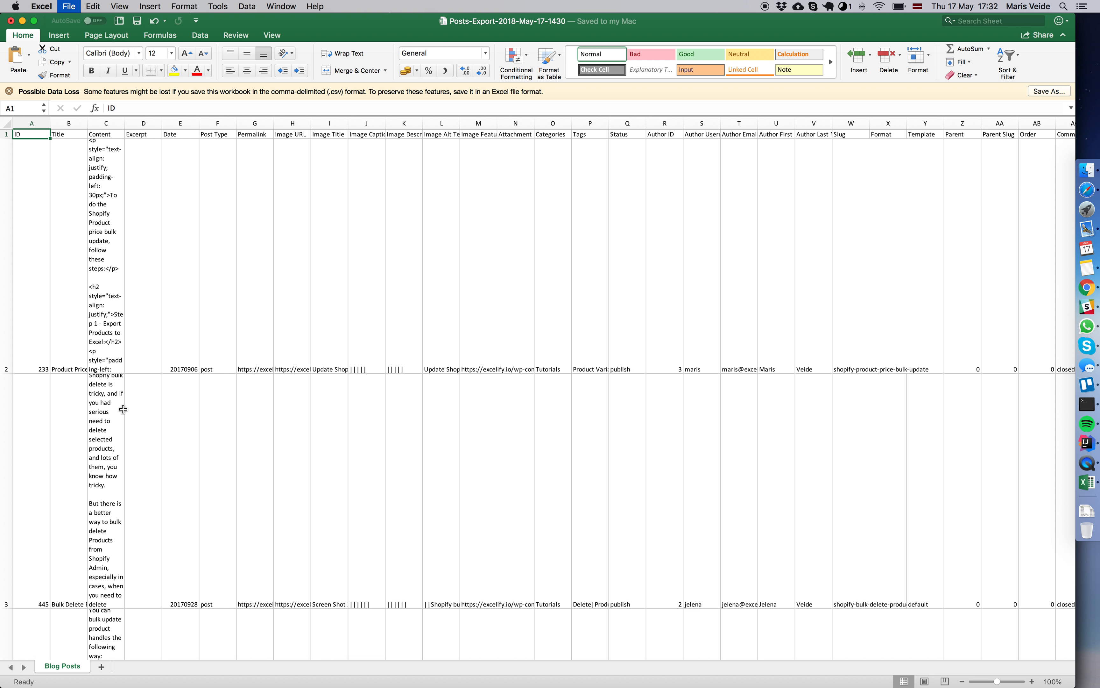
{"action": "key", "text": "super+shift+s"}
{"action": "left_click", "coordinate": [582, 233]}
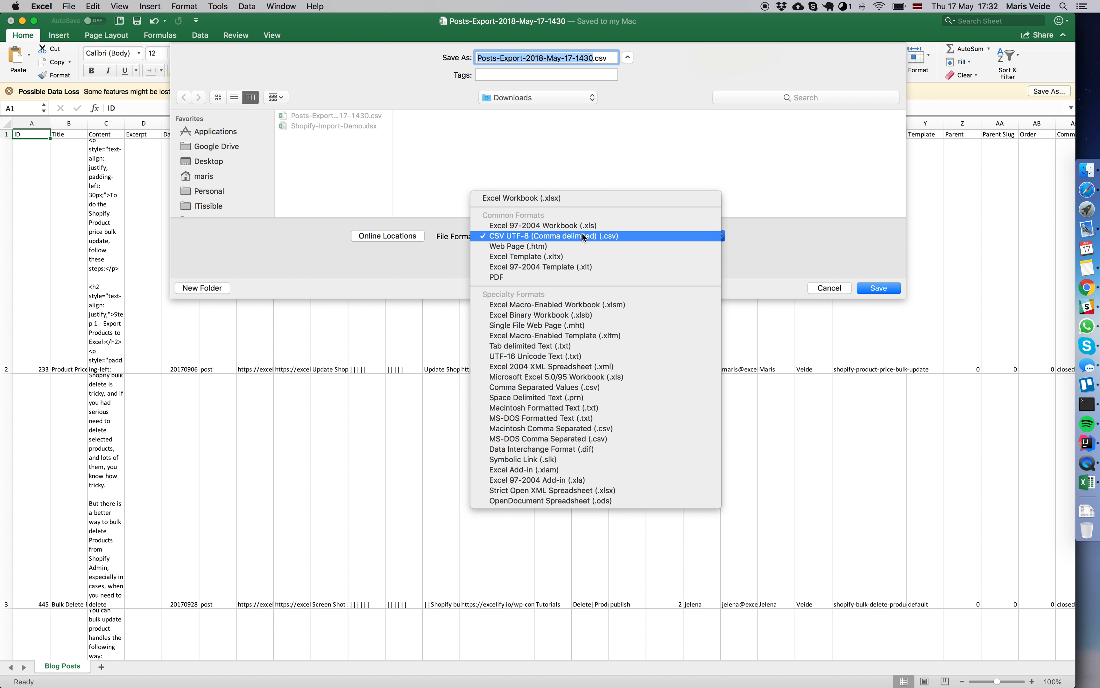
{"action": "left_click", "coordinate": [585, 200]}
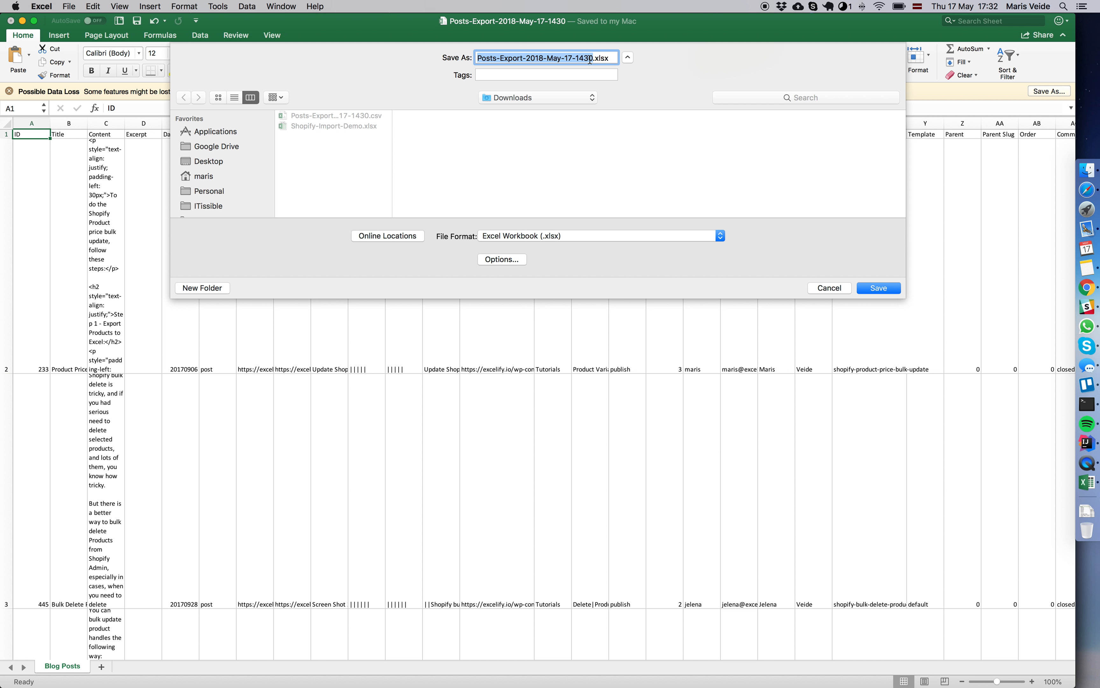
{"action": "type", "text": "Migrate Posts"}
{"action": "key", "text": "Return"}
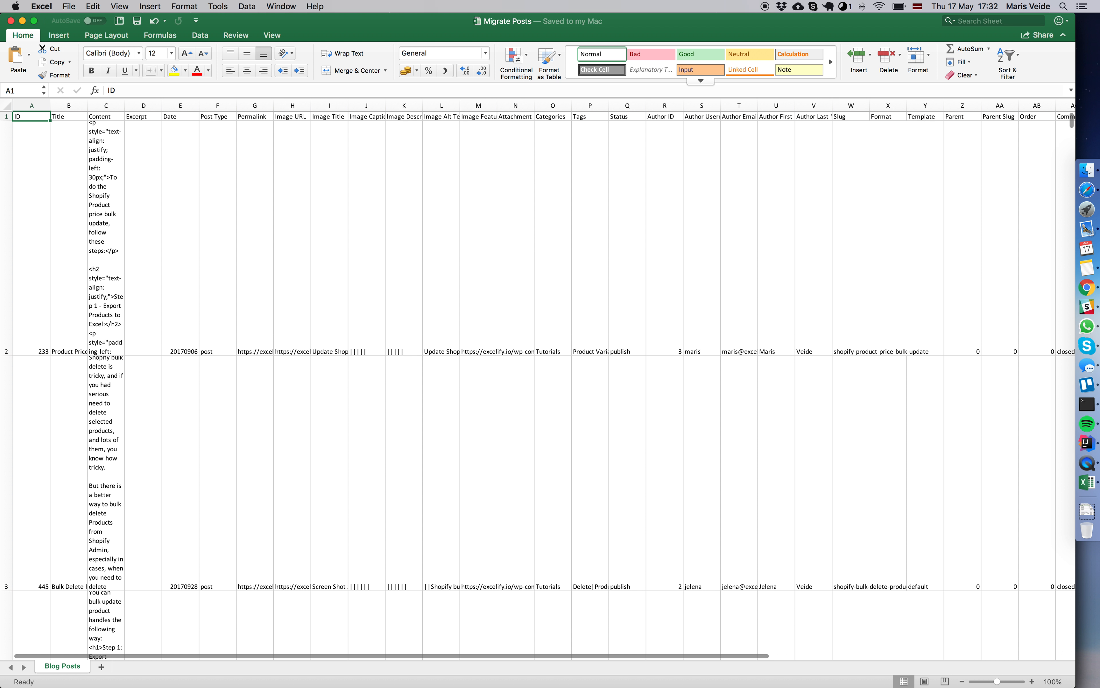
Step: Enlarge the Migrate Posts sheet to 170% and compare it with the other open workbook
{"action": "left_click", "coordinate": [1033, 681]}
{"action": "left_click", "coordinate": [1033, 681]}
{"action": "left_click", "coordinate": [1033, 681]}
{"action": "left_click", "coordinate": [1033, 681]}
{"action": "left_click", "coordinate": [1034, 681]}
{"action": "left_click", "coordinate": [1033, 682]}
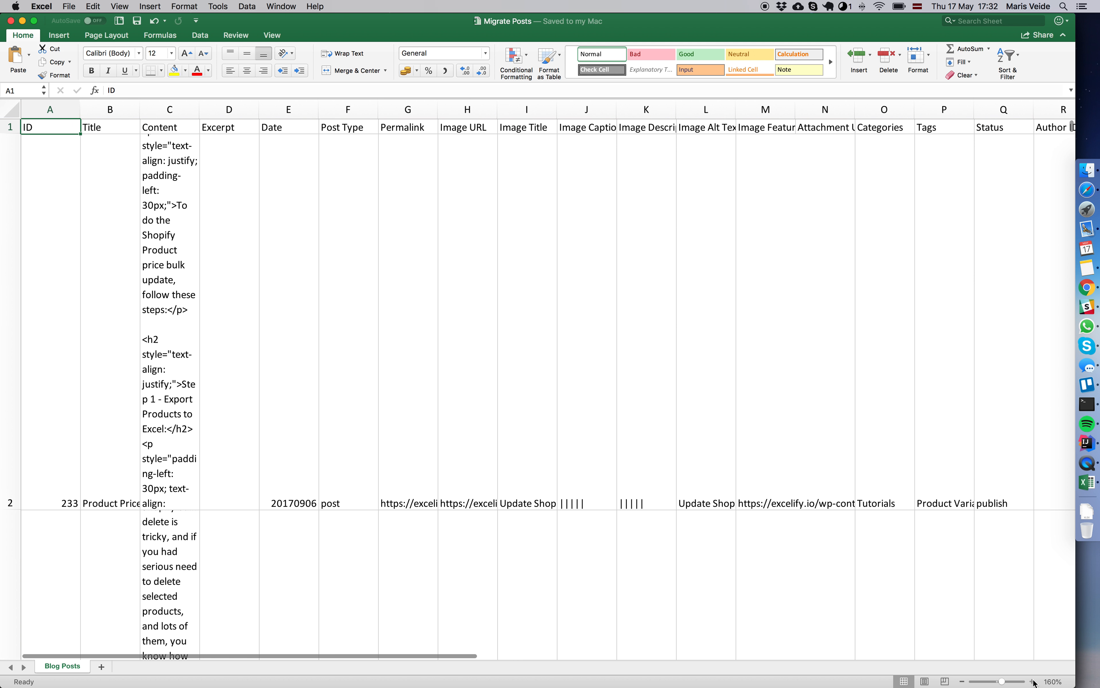
{"action": "left_click", "coordinate": [1033, 681]}
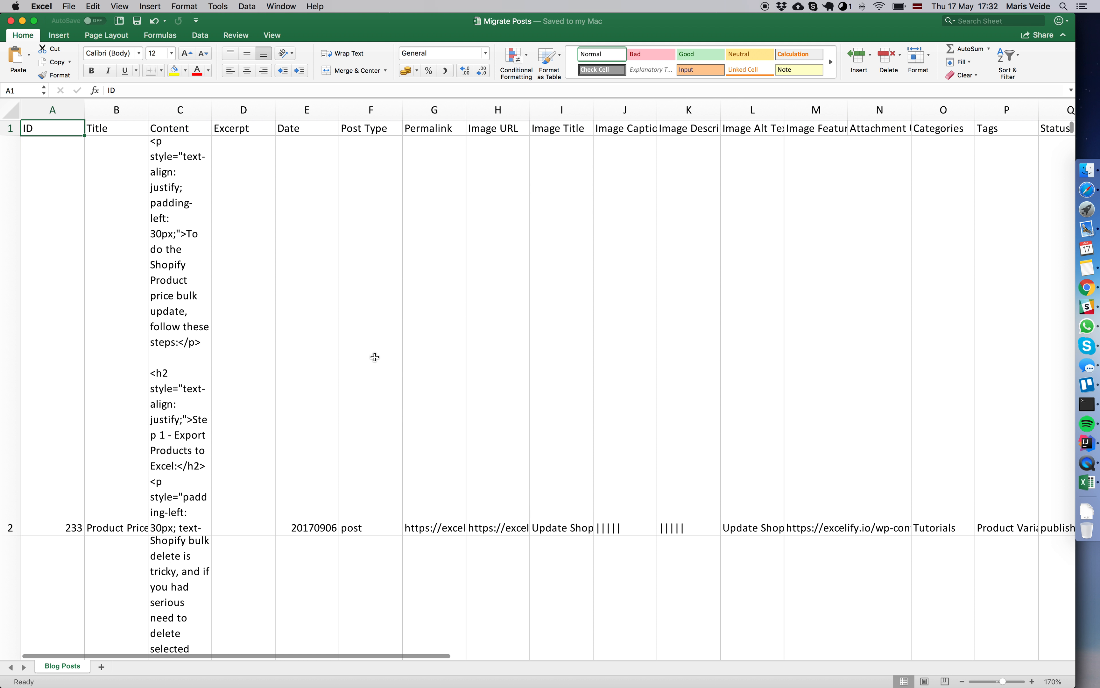
{"action": "key", "text": "super+grave"}
{"action": "key", "text": "super+grave"}
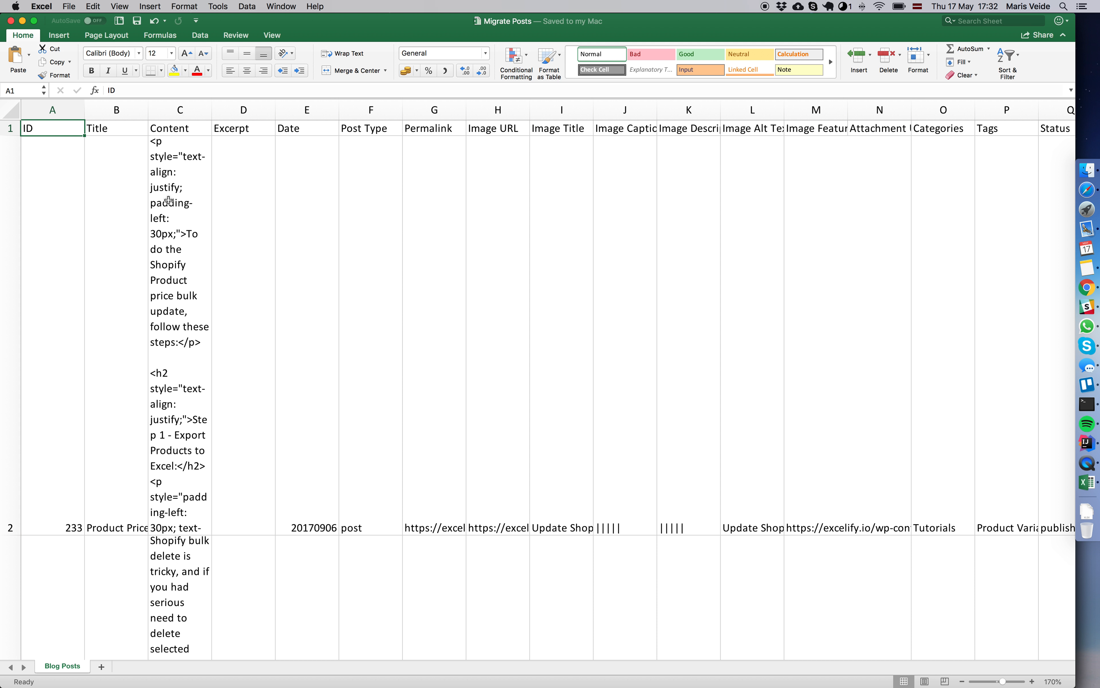
Step: Widen the Content column and the Title column in the Migrate Posts sheet so their text is easier to read
{"action": "left_click_drag", "start_coordinate": [212, 111], "coordinate": [362, 111]}
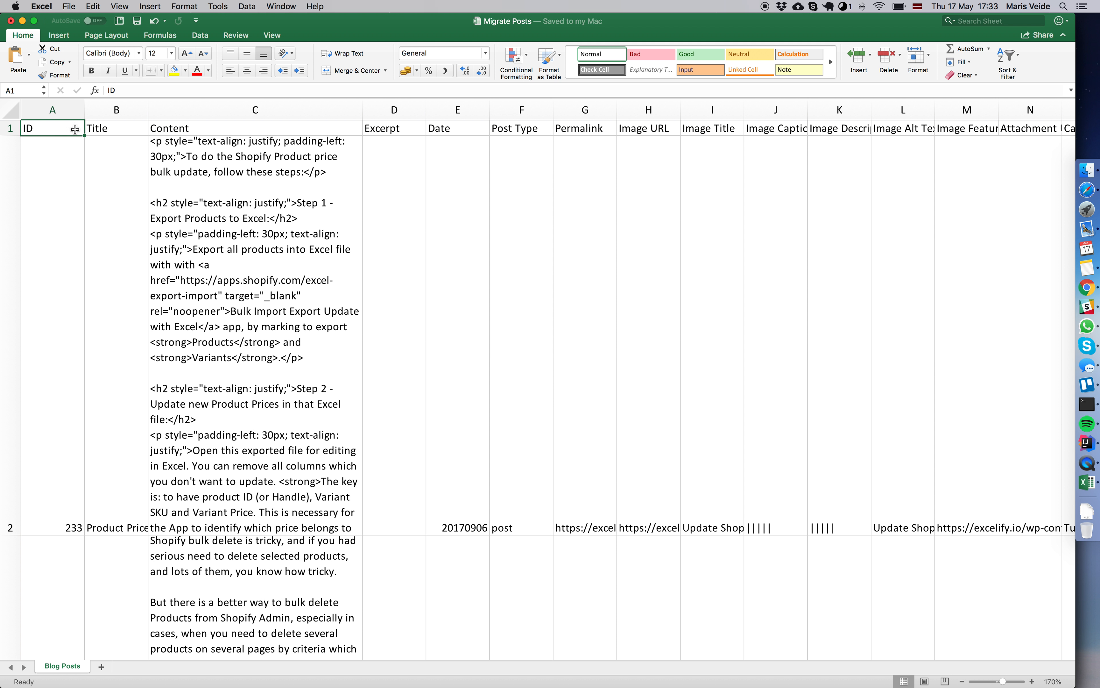
{"action": "mouse_move", "coordinate": [68, 130]}
{"action": "left_mouse_down"}
{"action": "mouse_move", "coordinate": [63, 174]}
{"action": "mouse_move", "coordinate": [57, 131]}
{"action": "left_mouse_up"}
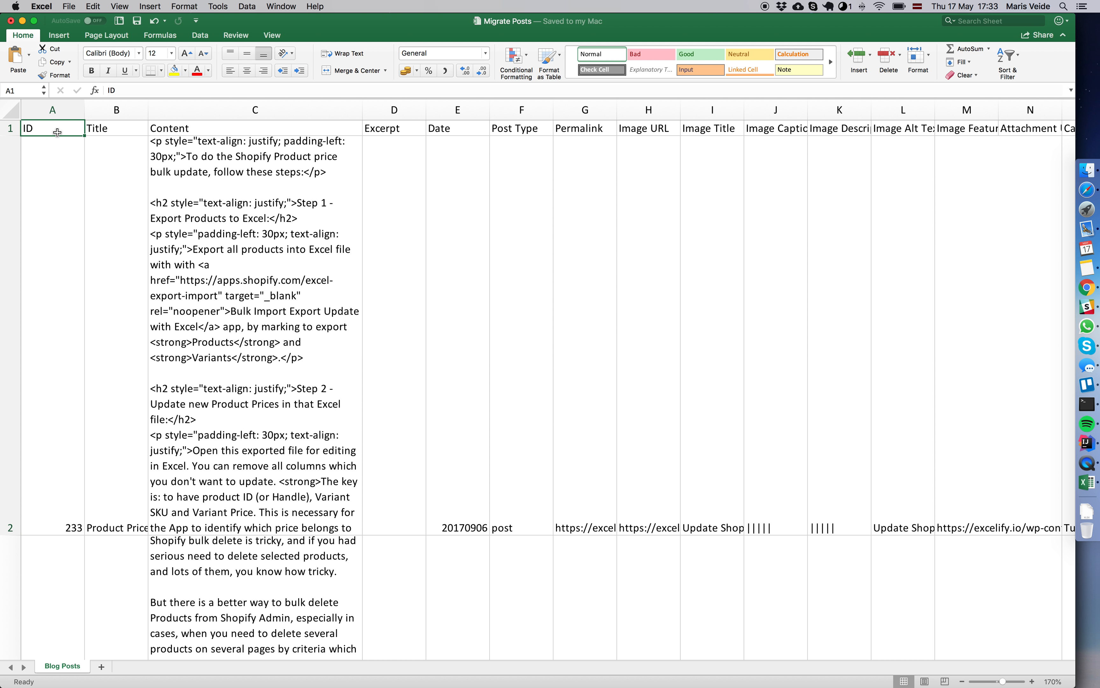
{"action": "left_click", "coordinate": [55, 269]}
{"action": "left_click", "coordinate": [52, 127]}
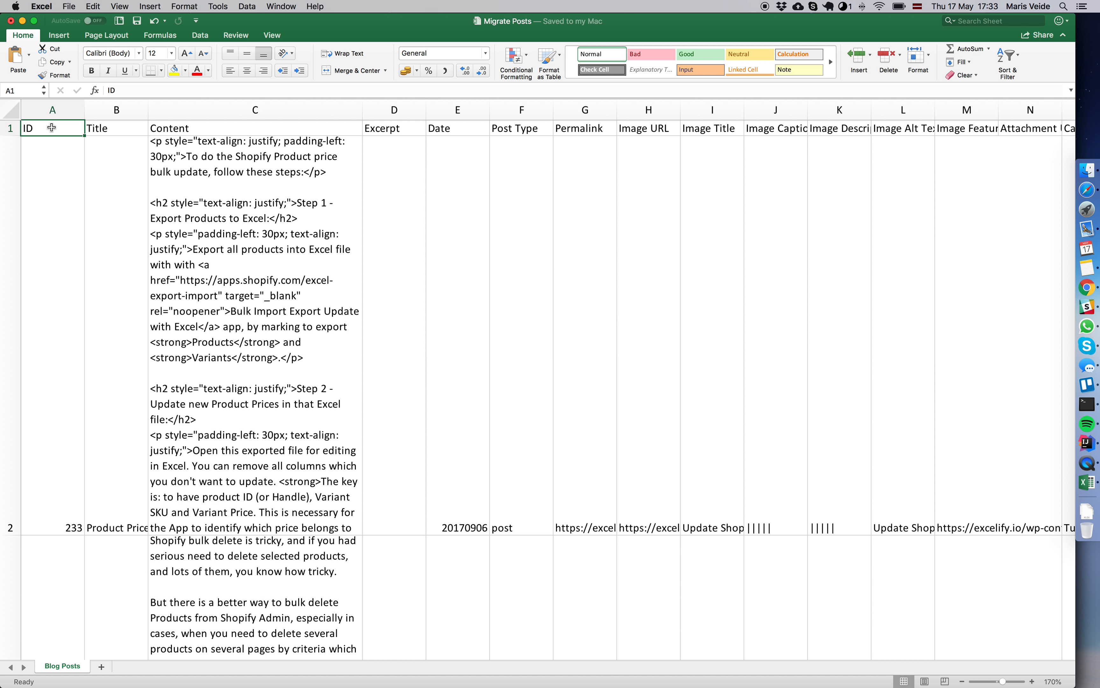
{"action": "key", "text": "Down"}
{"action": "key", "text": "Up"}
{"action": "left_click_drag", "start_coordinate": [148, 112], "coordinate": [264, 113]}
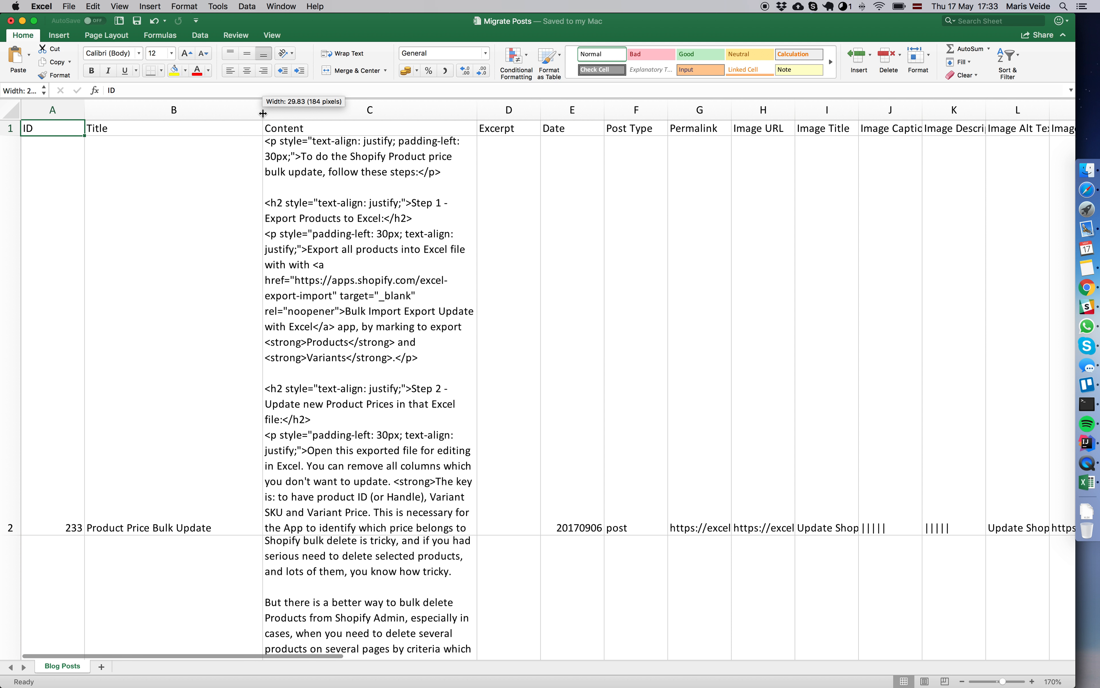
Step: Check the ID column in the Shopify-Import-Demo template and delete the ID column from the Migrate Posts sheet
{"action": "key", "text": "super+grave"}
{"action": "left_click", "coordinate": [28, 125]}
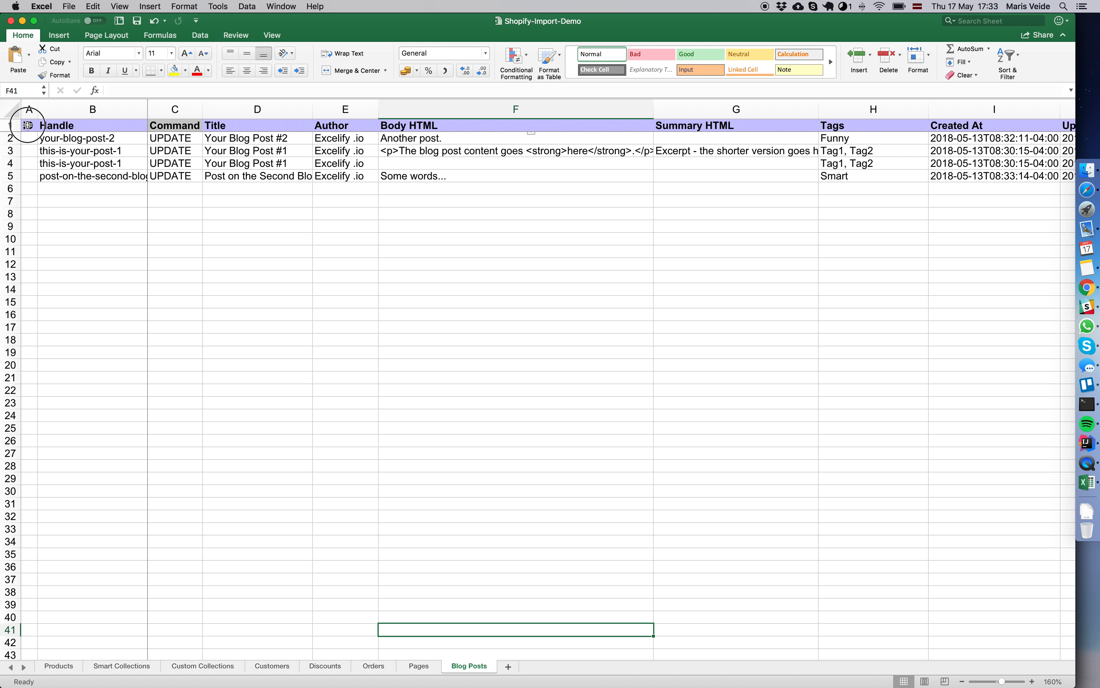
{"action": "left_click", "coordinate": [31, 176]}
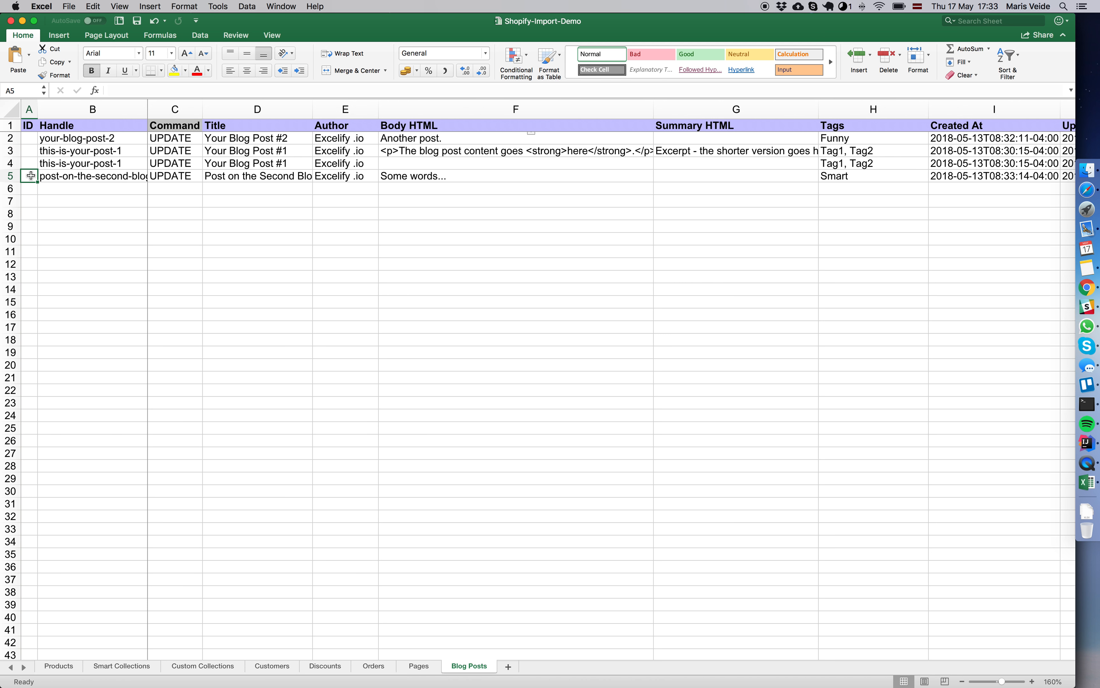
{"action": "key", "text": "super+grave"}
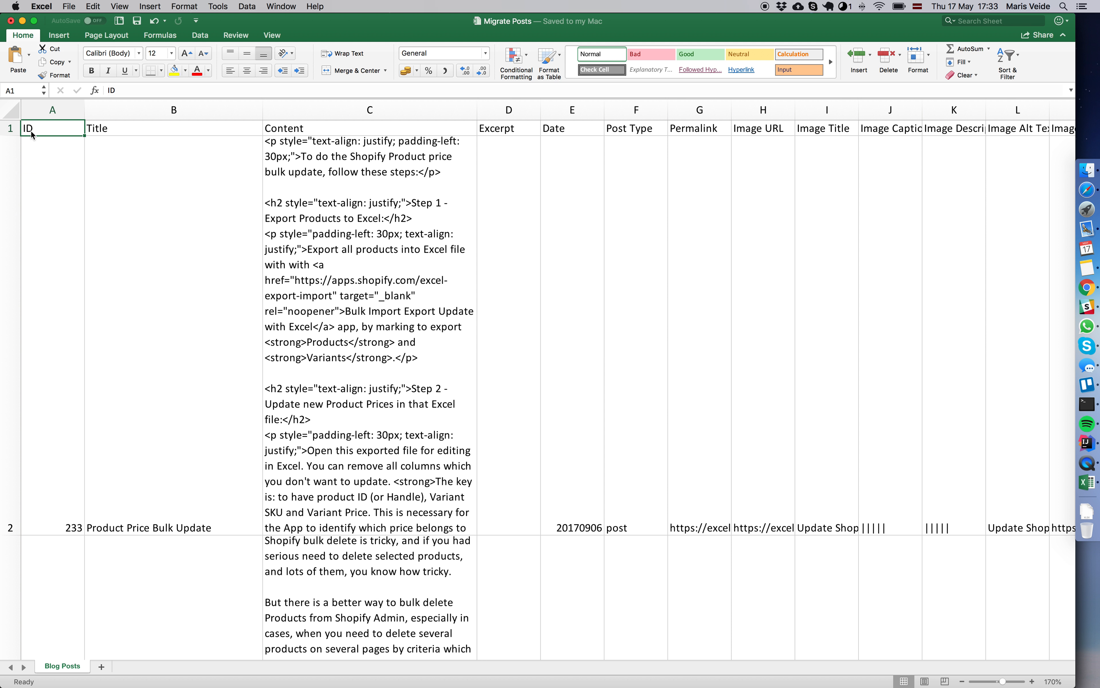
{"action": "left_click", "coordinate": [53, 109]}
{"action": "right_click", "coordinate": [53, 109]}
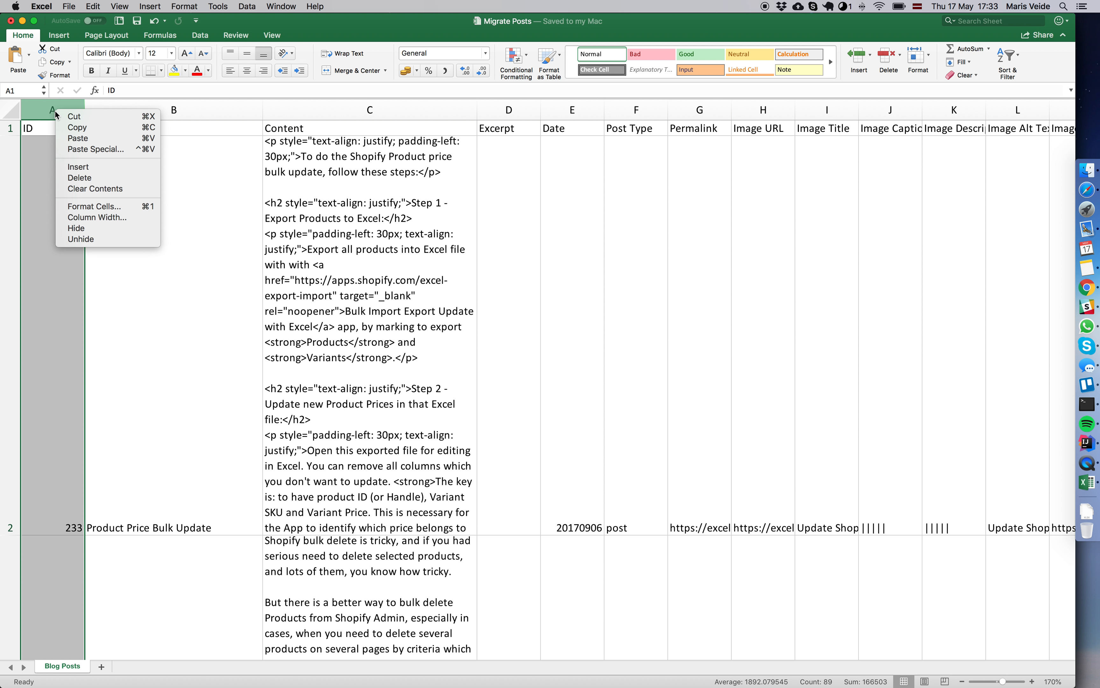
{"action": "left_click", "coordinate": [97, 180]}
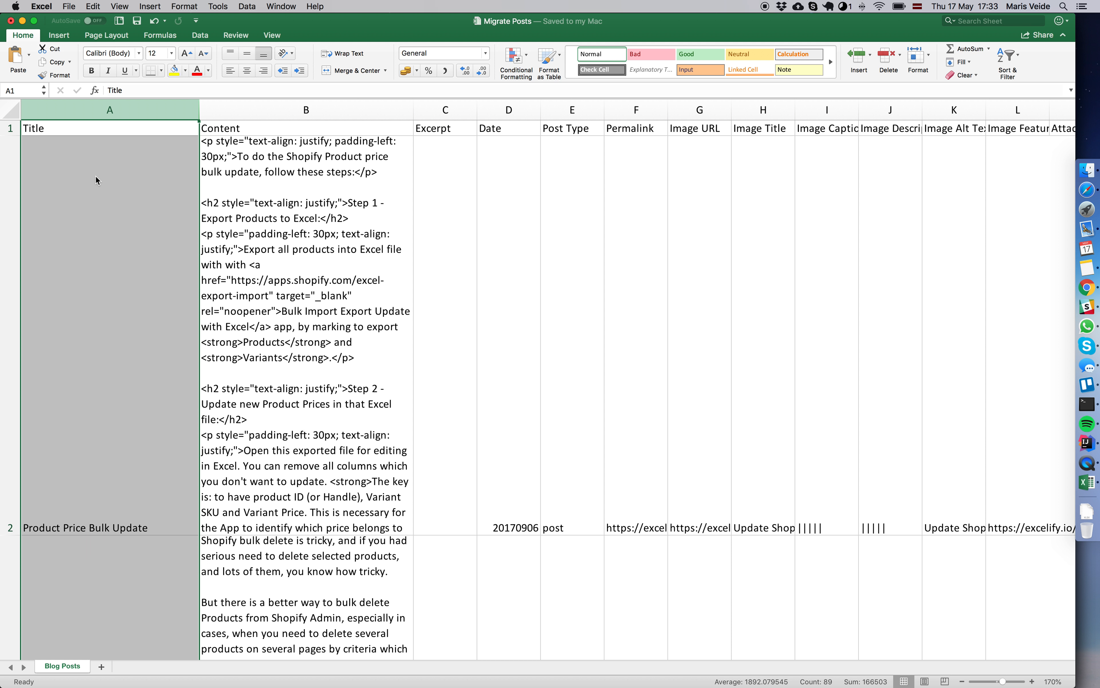
Step: Copy the template's Title header cell over the Title header in Migrate Posts, including its formatting
{"action": "left_click", "coordinate": [63, 130]}
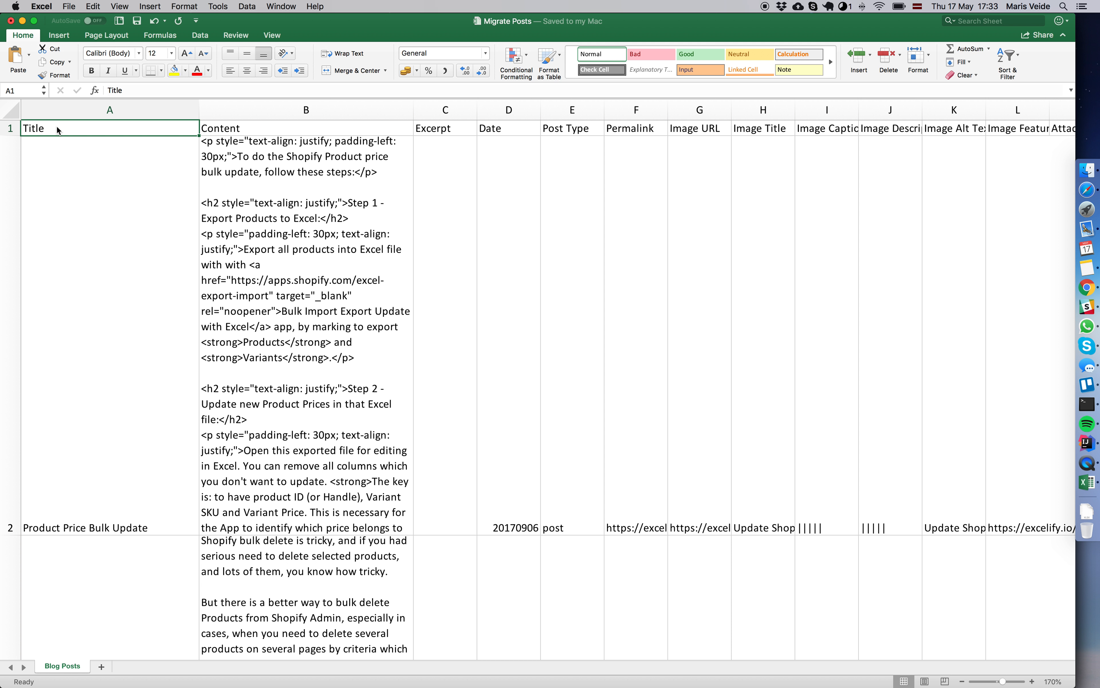
{"action": "key", "text": "super+grave"}
{"action": "left_click", "coordinate": [221, 130]}
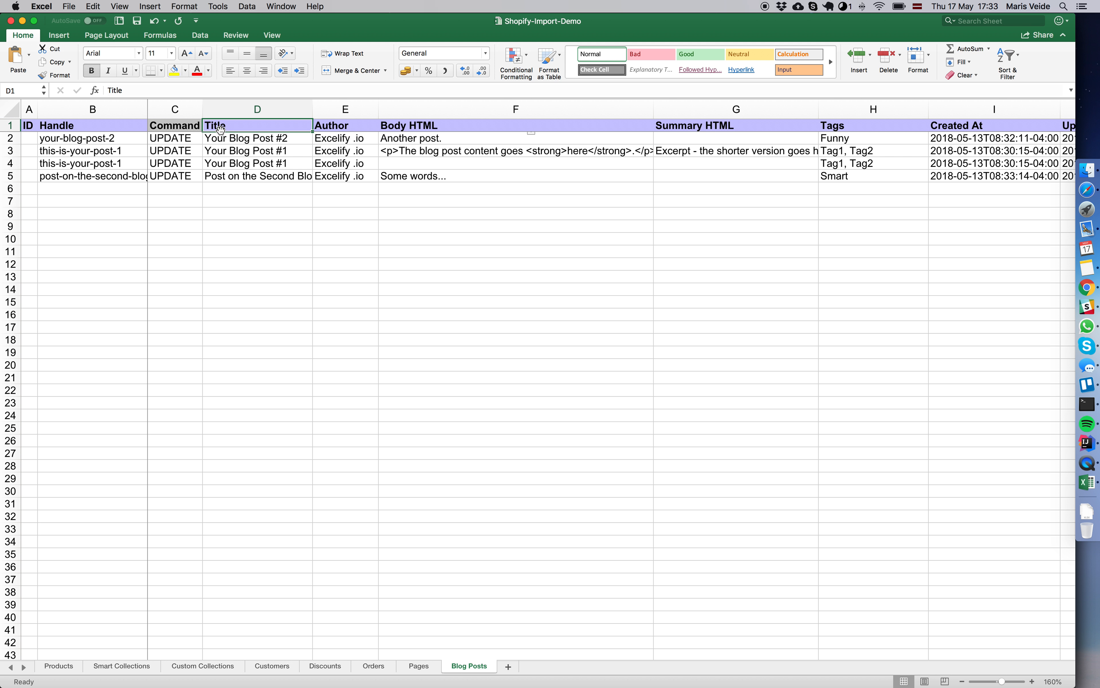
{"action": "key", "text": "super+c"}
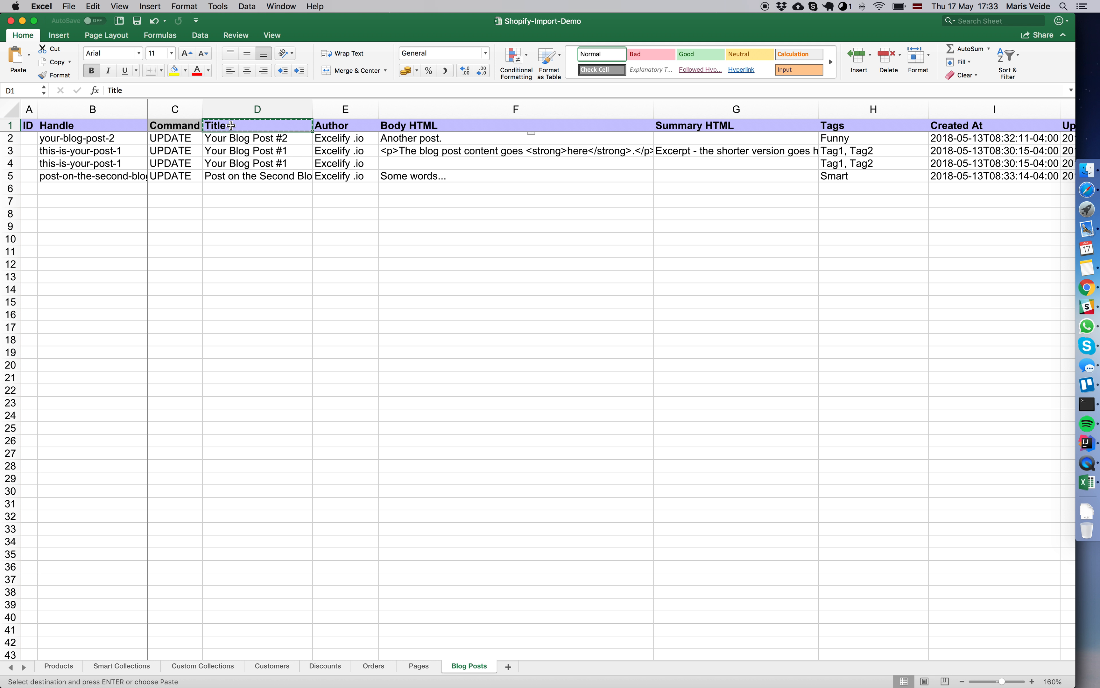
{"action": "key", "text": "super+grave"}
{"action": "left_click", "coordinate": [103, 129]}
{"action": "key", "text": "super+v"}
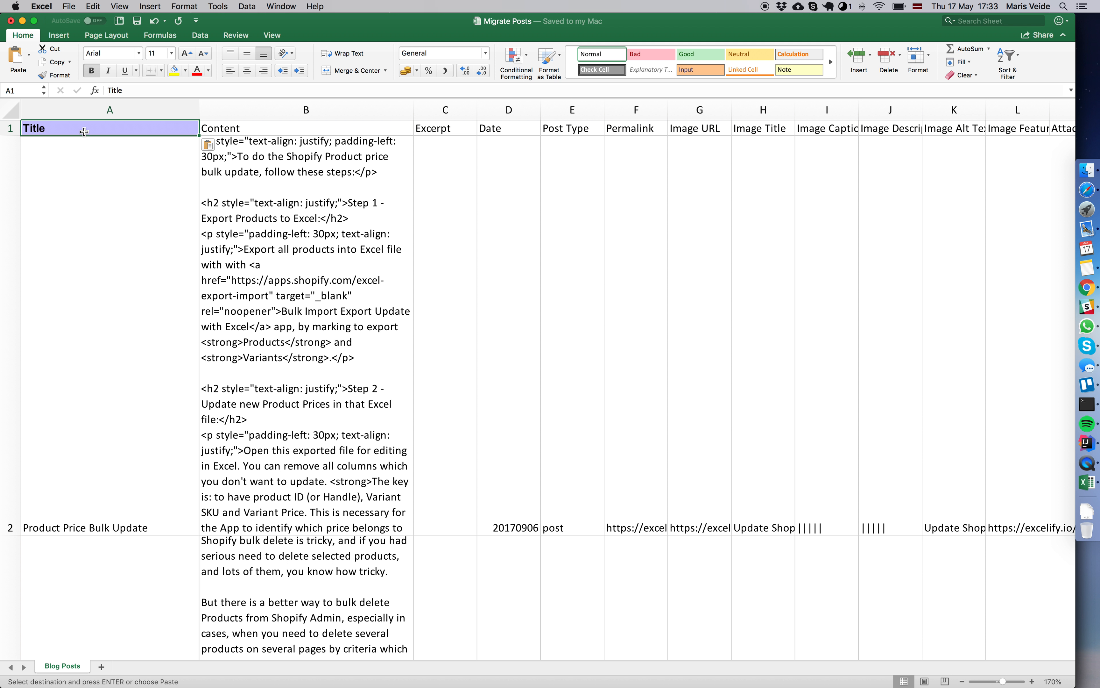
Step: Replace the Content header in Migrate Posts with the Body HTML header copied from the template
{"action": "left_click", "coordinate": [229, 131]}
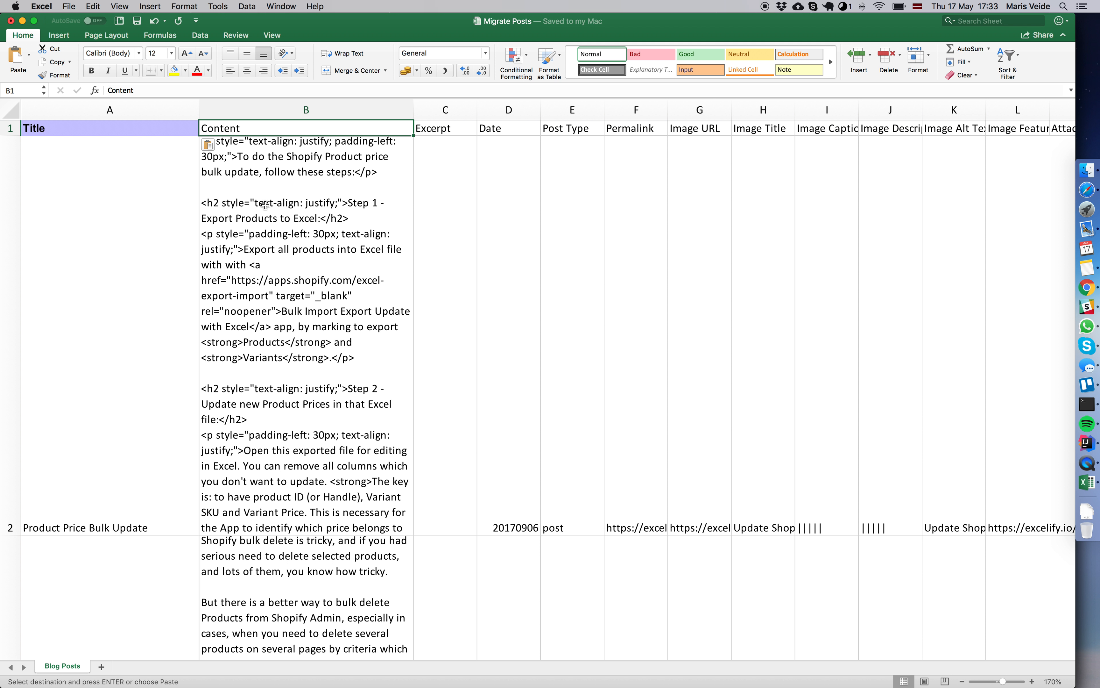
{"action": "key", "text": "super+grave"}
{"action": "left_click", "coordinate": [468, 128]}
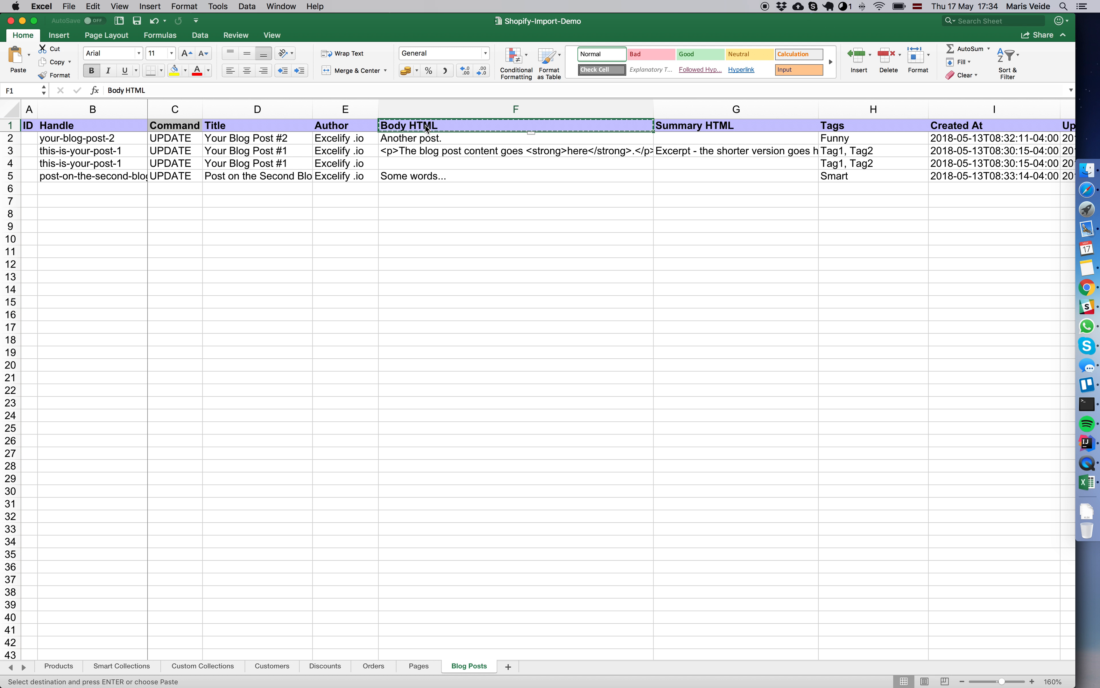
{"action": "key", "text": "super+grave"}
{"action": "key", "text": "super+v"}
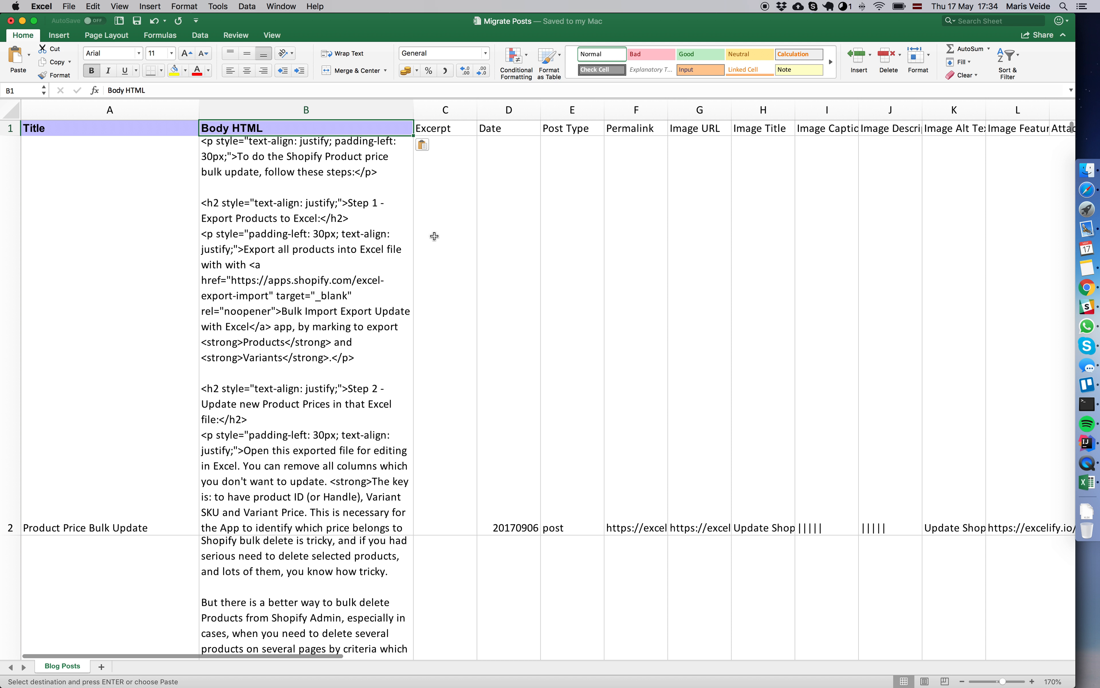
Step: Replace the Excerpt header in Migrate Posts with the Summary HTML header copied from the template
{"action": "left_click", "coordinate": [453, 131]}
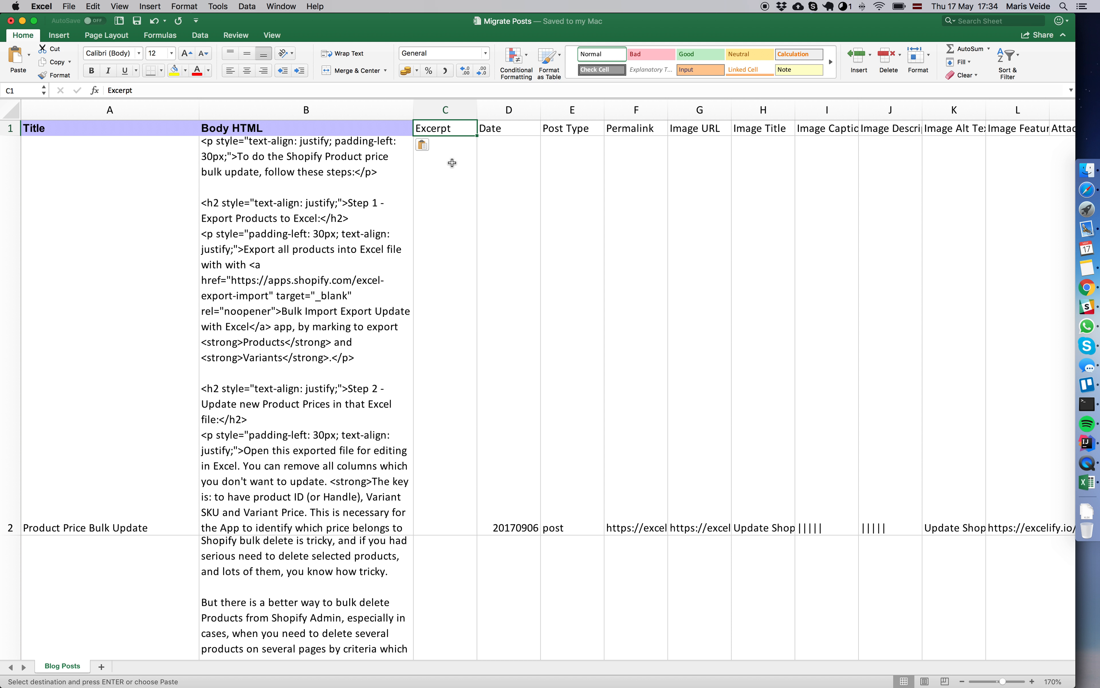
{"action": "key", "text": "super+grave"}
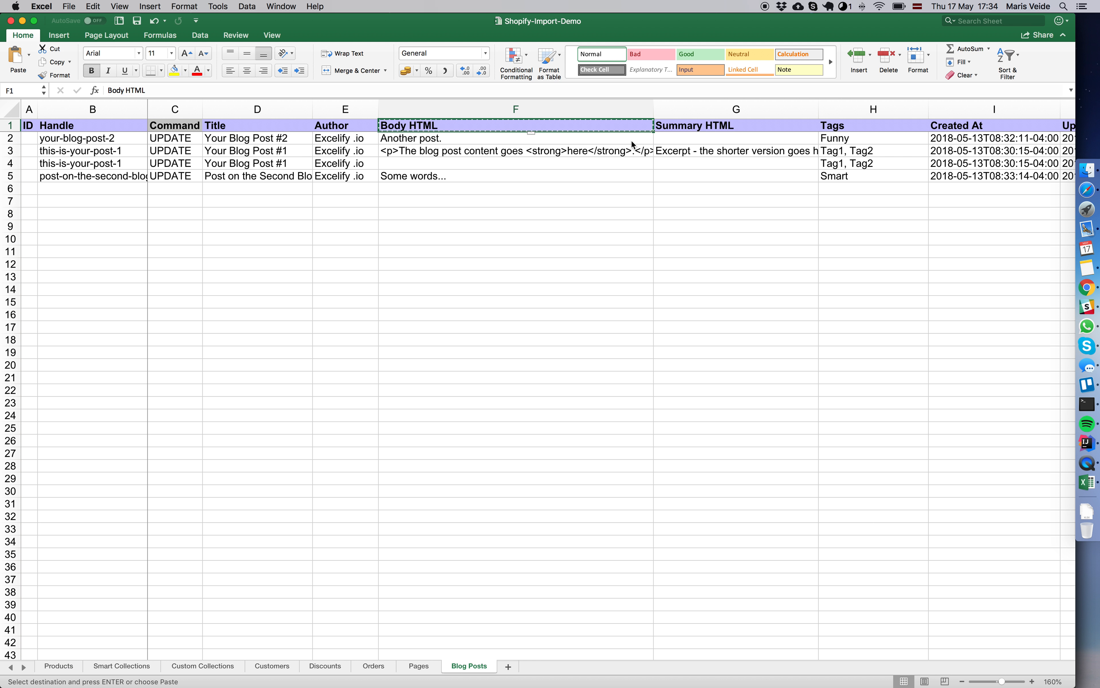
{"action": "left_click", "coordinate": [706, 125]}
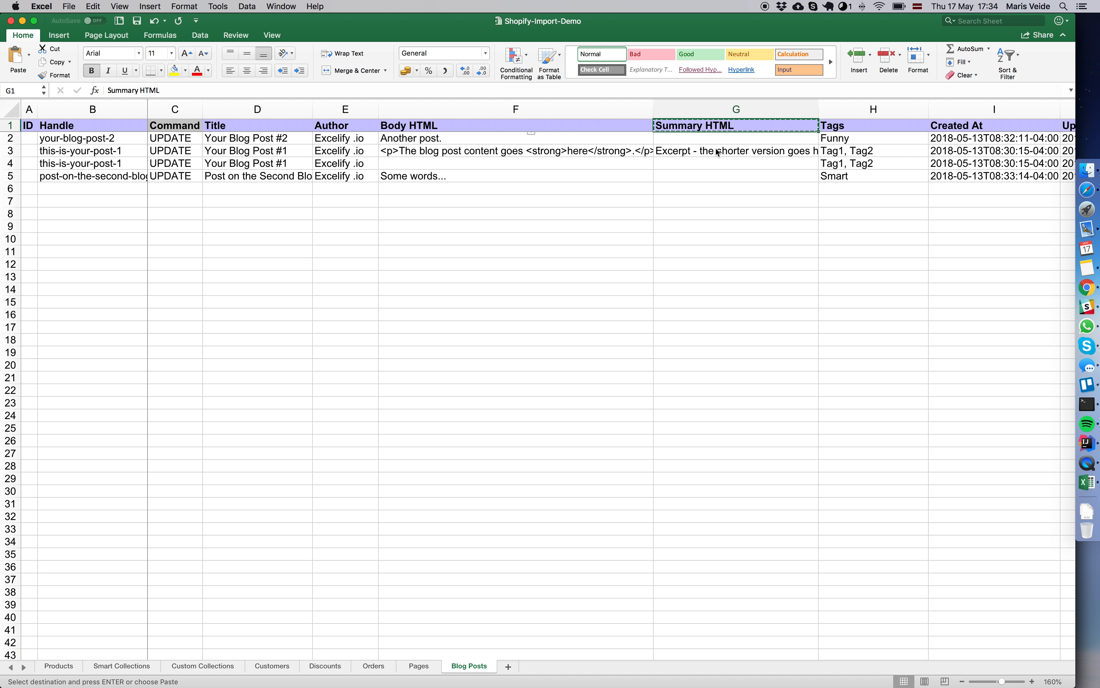
{"action": "key", "text": "super+grave"}
{"action": "left_click", "coordinate": [454, 131]}
{"action": "key", "text": "super+v"}
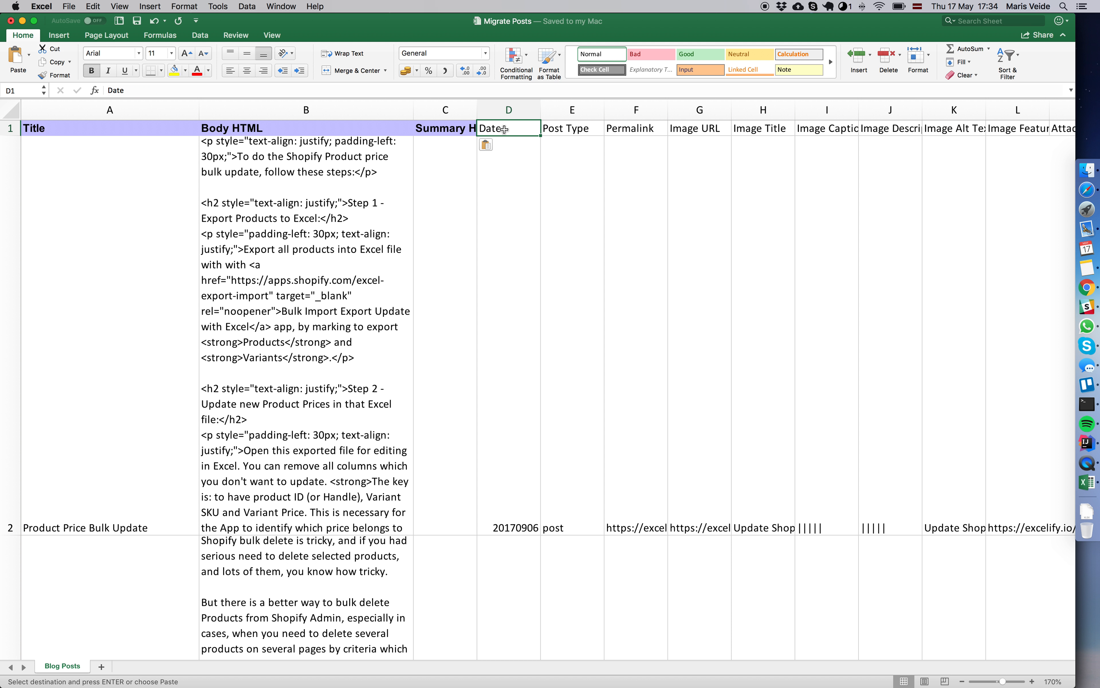
Step: Replace the Date header in Migrate Posts with the Published At header copied from the template
{"action": "key", "text": "super+grave"}
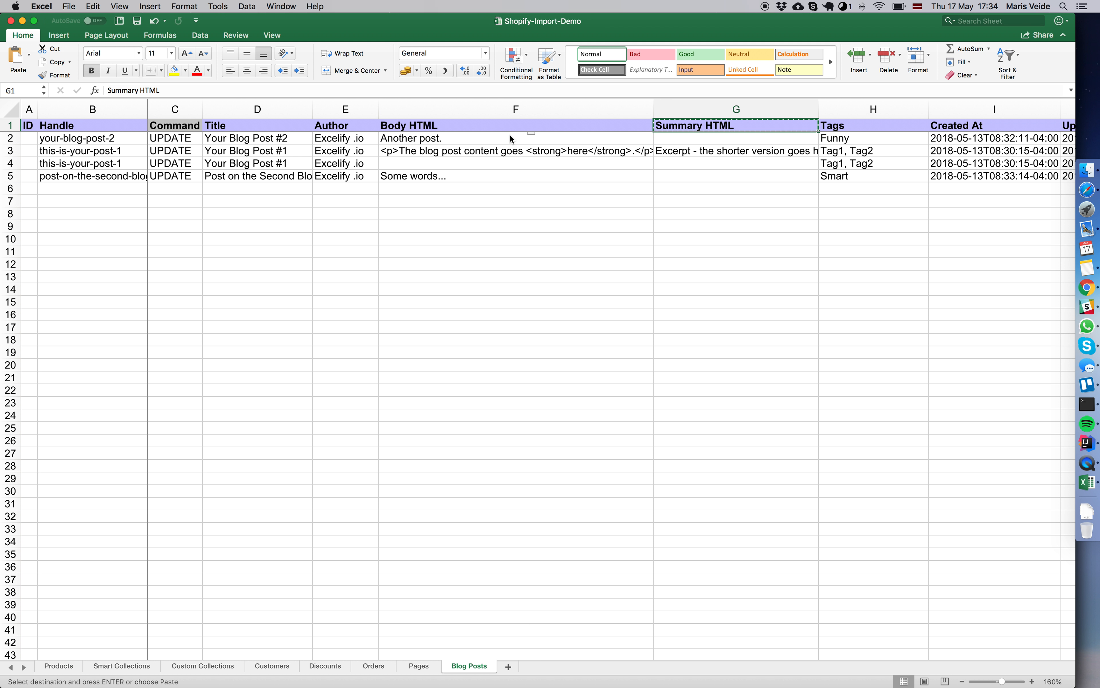
{"action": "scroll", "coordinate": [596, 150], "scroll_direction": "right", "scroll_amount": 5}
{"action": "scroll", "coordinate": [600, 150], "scroll_direction": "right", "scroll_amount": 2}
{"action": "left_click", "coordinate": [605, 127]}
{"action": "key", "text": "super+c"}
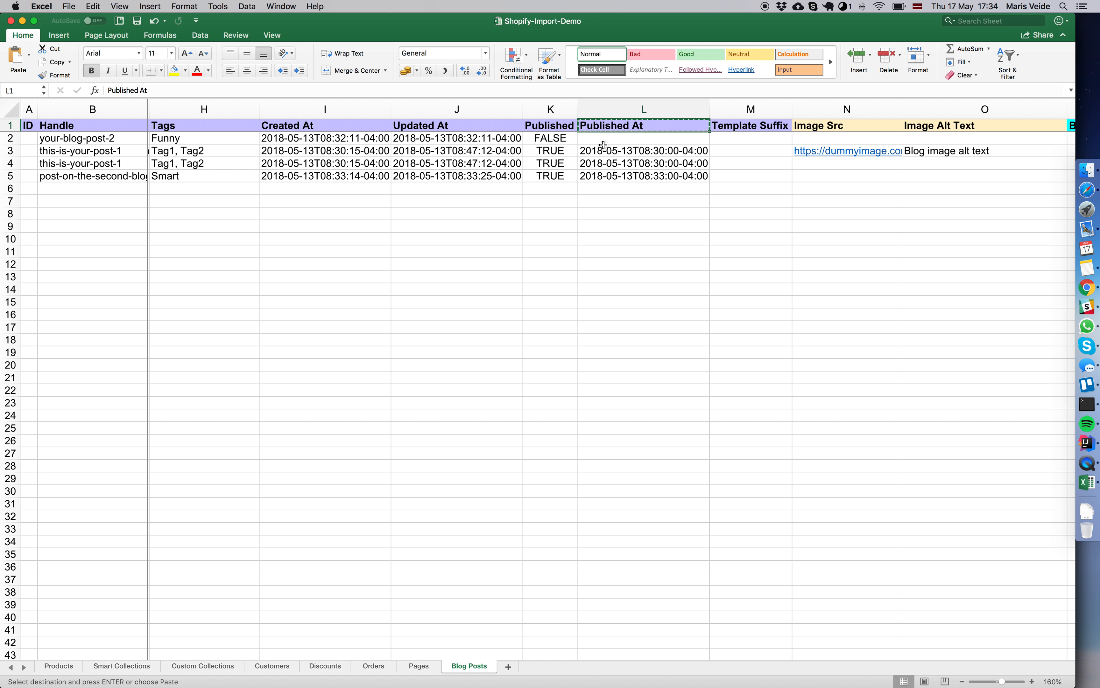
{"action": "key", "text": "super+grave"}
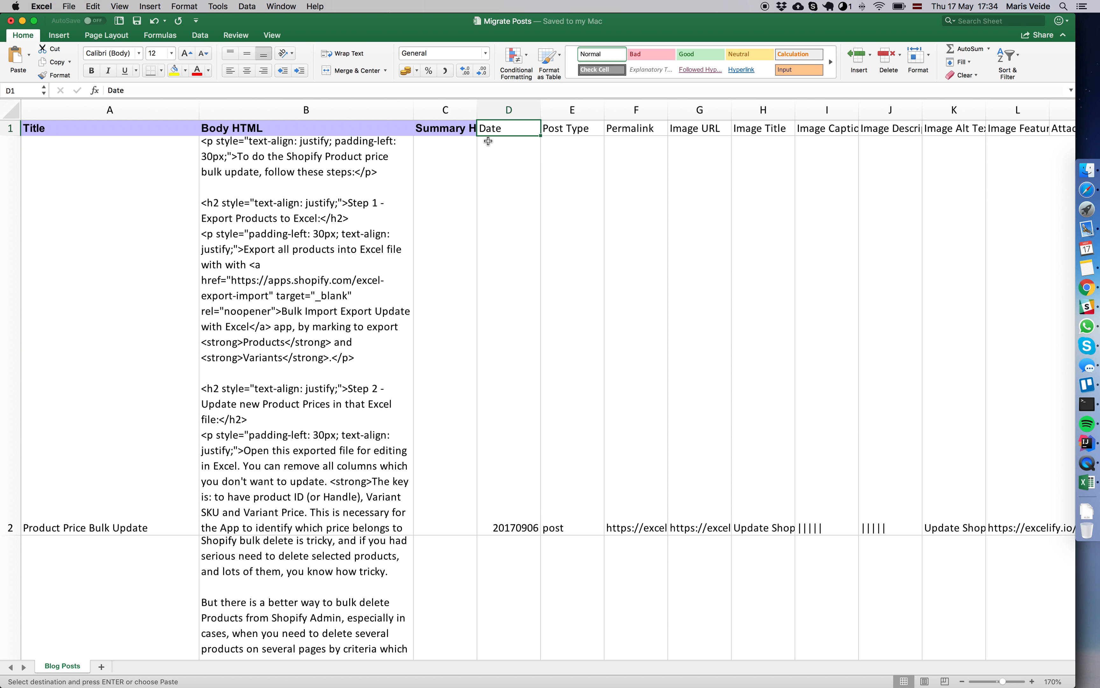
{"action": "key", "text": "super+v"}
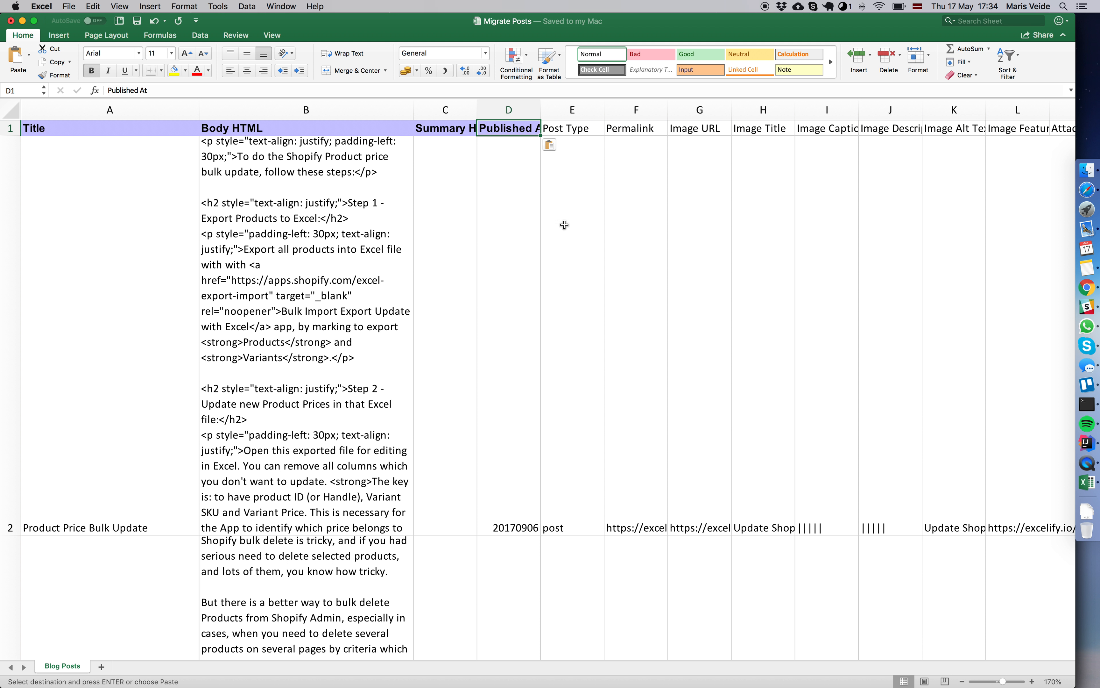
Step: Widen the Permalink column to examine the first post's full URL, and narrow the column again
{"action": "left_click", "coordinate": [575, 131]}
{"action": "scroll", "coordinate": [522, 135], "scroll_direction": "right", "scroll_amount": 5}
{"action": "key", "text": "super+v"}
{"action": "left_click", "coordinate": [494, 131]}
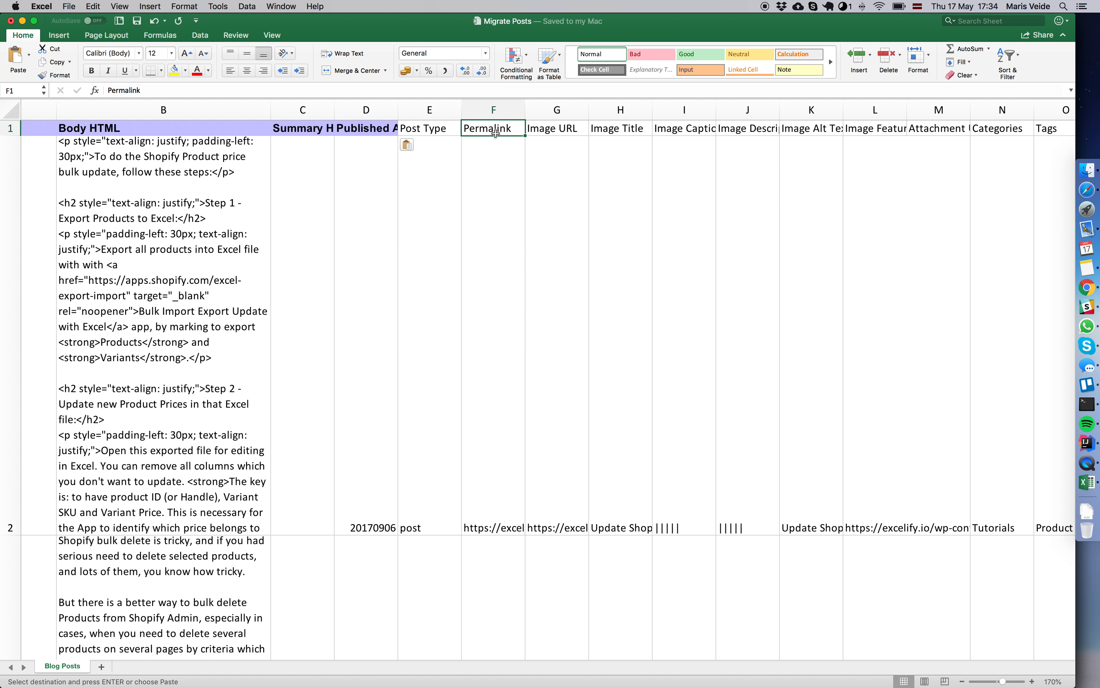
{"action": "left_click_drag", "start_coordinate": [524, 110], "coordinate": [703, 135]}
{"action": "left_click", "coordinate": [542, 425]}
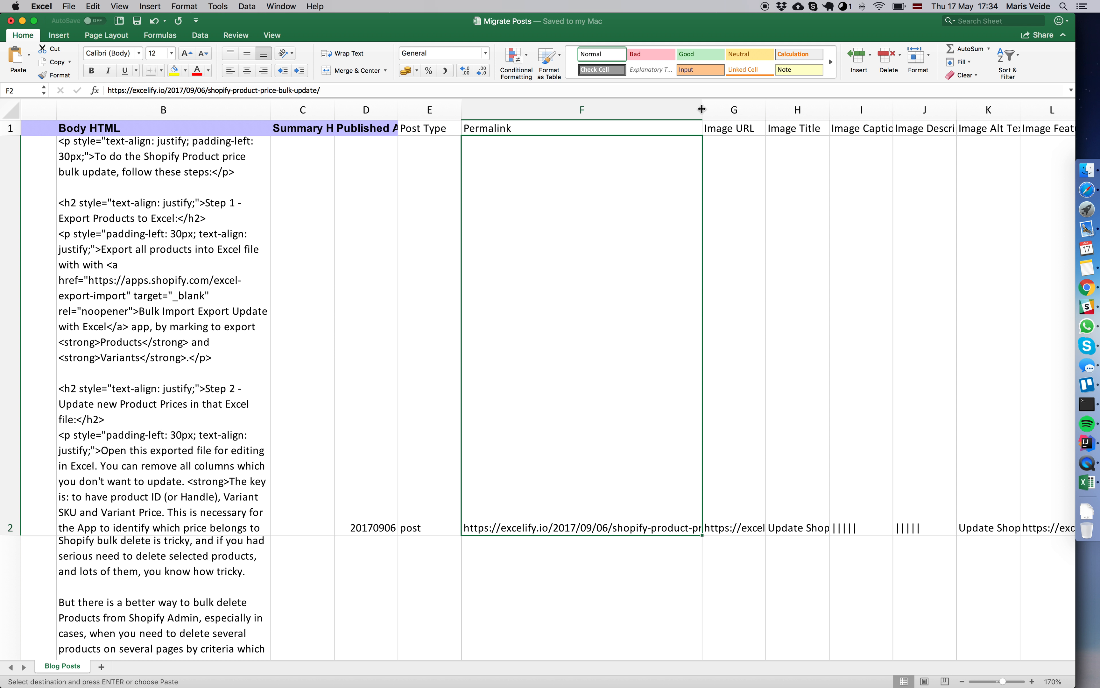
{"action": "left_click_drag", "start_coordinate": [701, 109], "coordinate": [780, 111]}
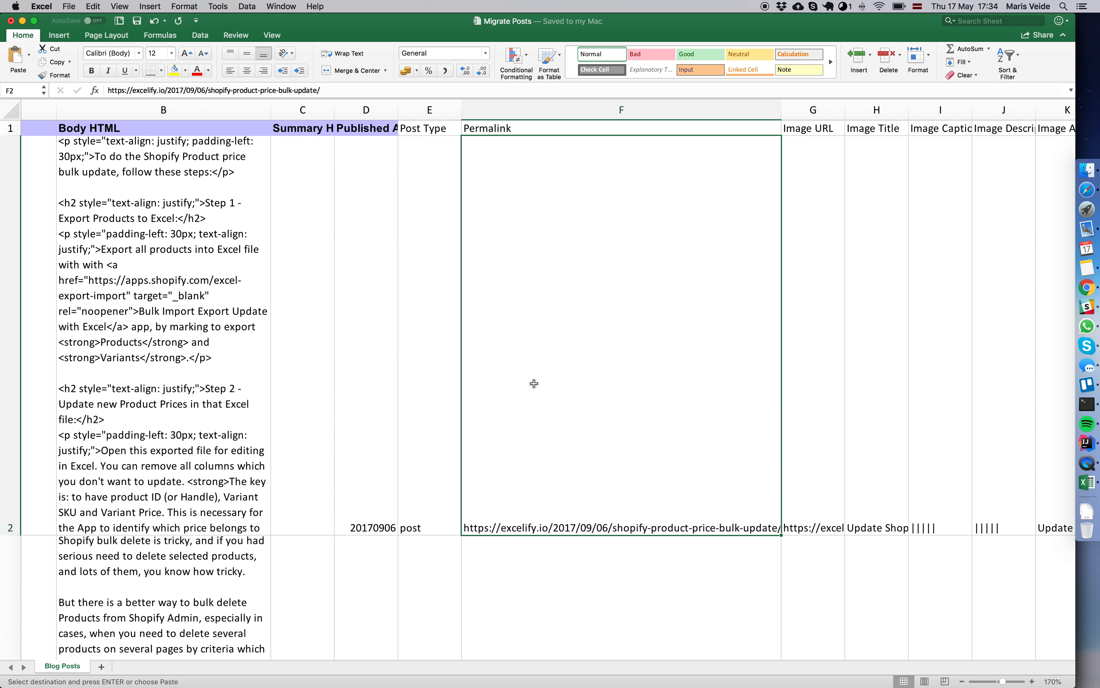
{"action": "scroll", "coordinate": [540, 399], "scroll_direction": "right", "scroll_amount": 1}
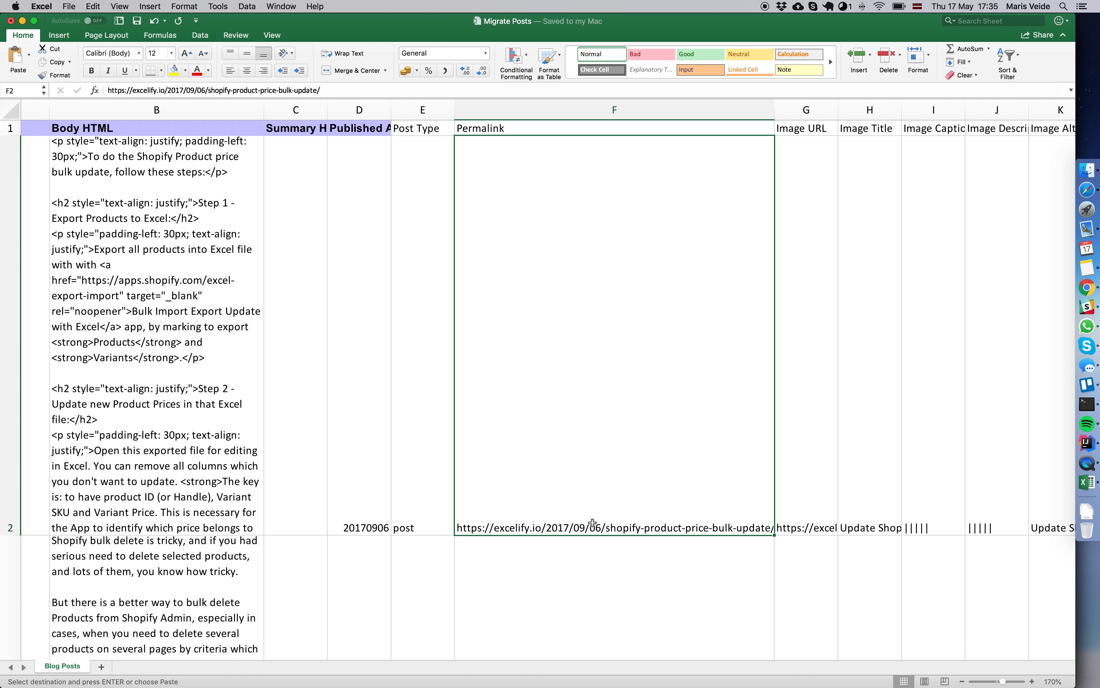
{"action": "left_click_drag", "start_coordinate": [774, 103], "coordinate": [583, 103]}
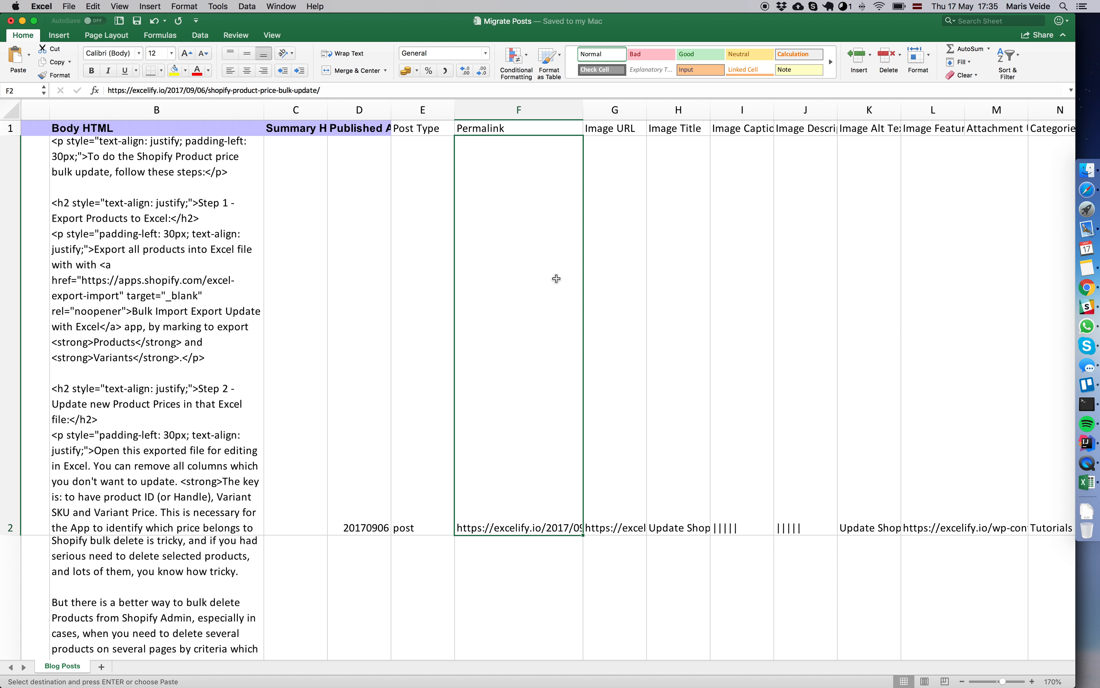
Step: Widen the Image URL column and examine the first post's list of image links without changing the cell
{"action": "scroll", "coordinate": [546, 301], "scroll_direction": "right", "scroll_amount": 3}
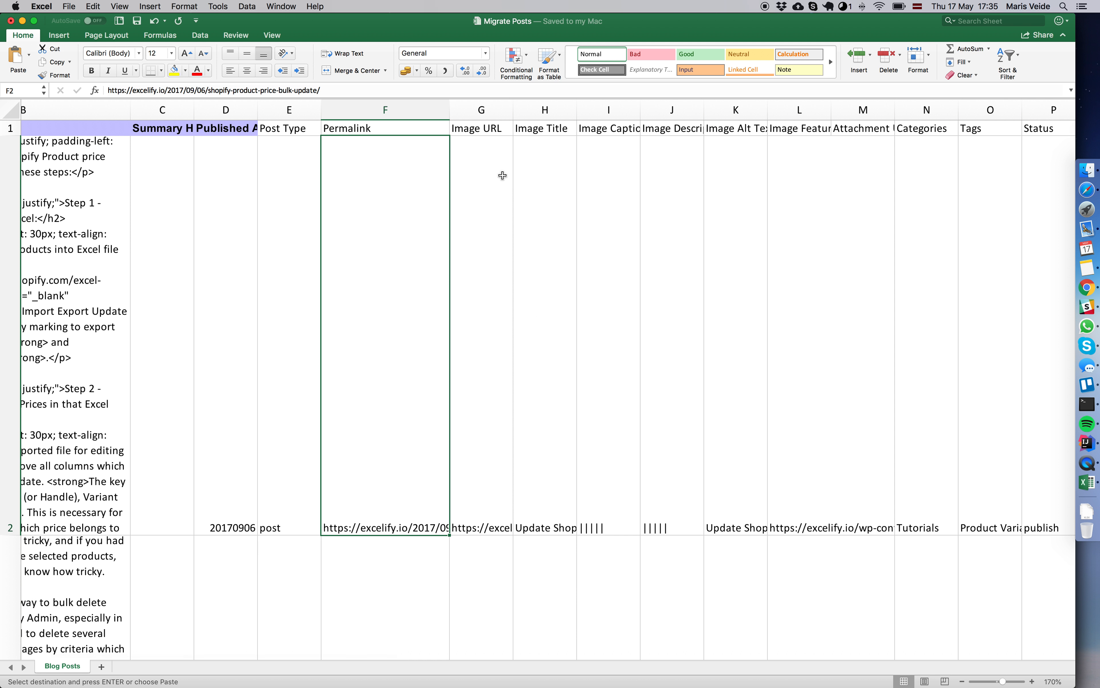
{"action": "left_click", "coordinate": [487, 130]}
{"action": "left_click_drag", "start_coordinate": [513, 105], "coordinate": [681, 138]}
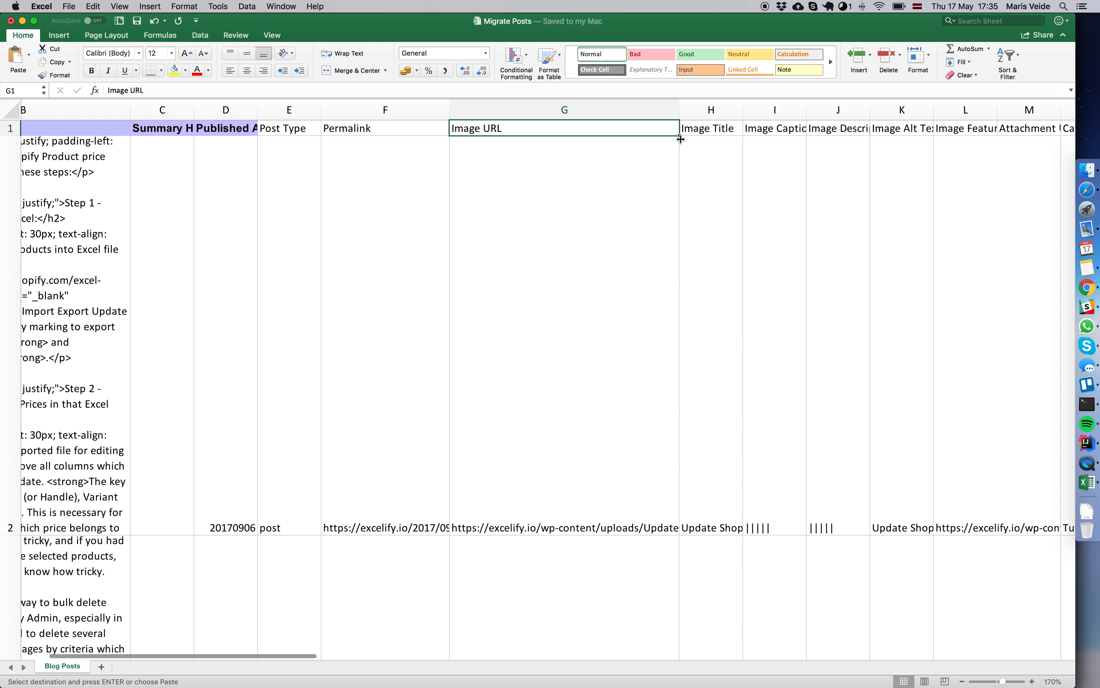
{"action": "left_click", "coordinate": [584, 415]}
{"action": "double_click", "coordinate": [569, 437]}
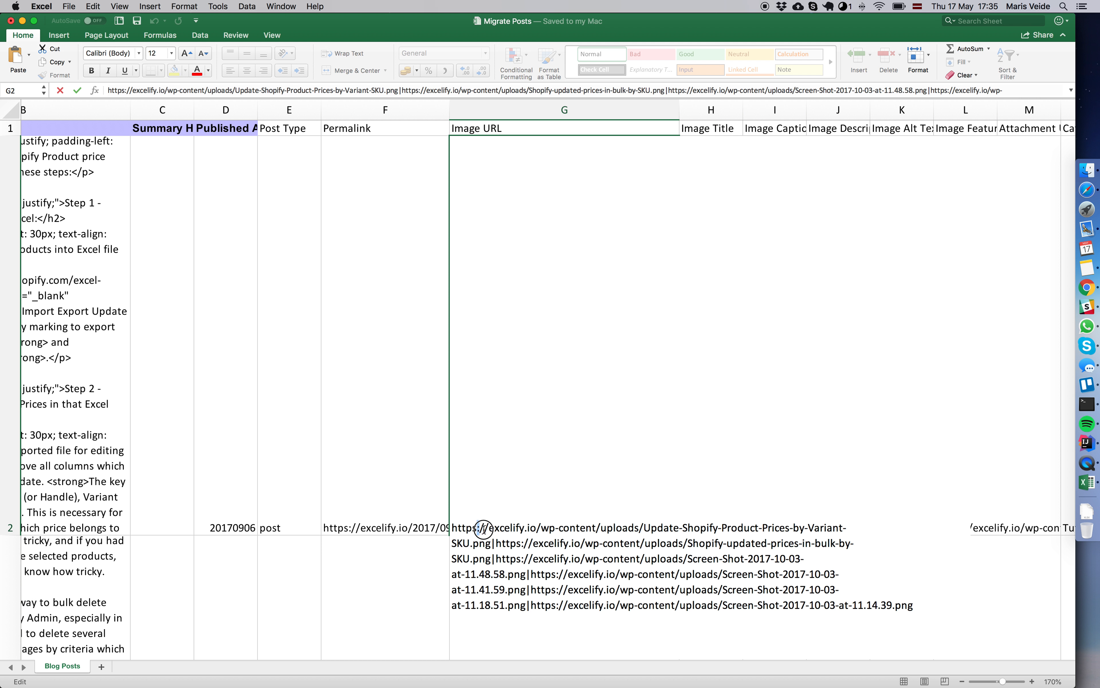
{"action": "double_click", "coordinate": [475, 525]}
{"action": "left_click", "coordinate": [495, 543]}
{"action": "double_click", "coordinate": [495, 542]}
{"action": "left_click", "coordinate": [491, 544]}
{"action": "left_click_drag", "start_coordinate": [452, 529], "coordinate": [545, 587]}
{"action": "left_click", "coordinate": [597, 590]}
{"action": "key", "text": "Escape"}
{"action": "left_click", "coordinate": [437, 491]}
{"action": "left_click", "coordinate": [562, 473]}
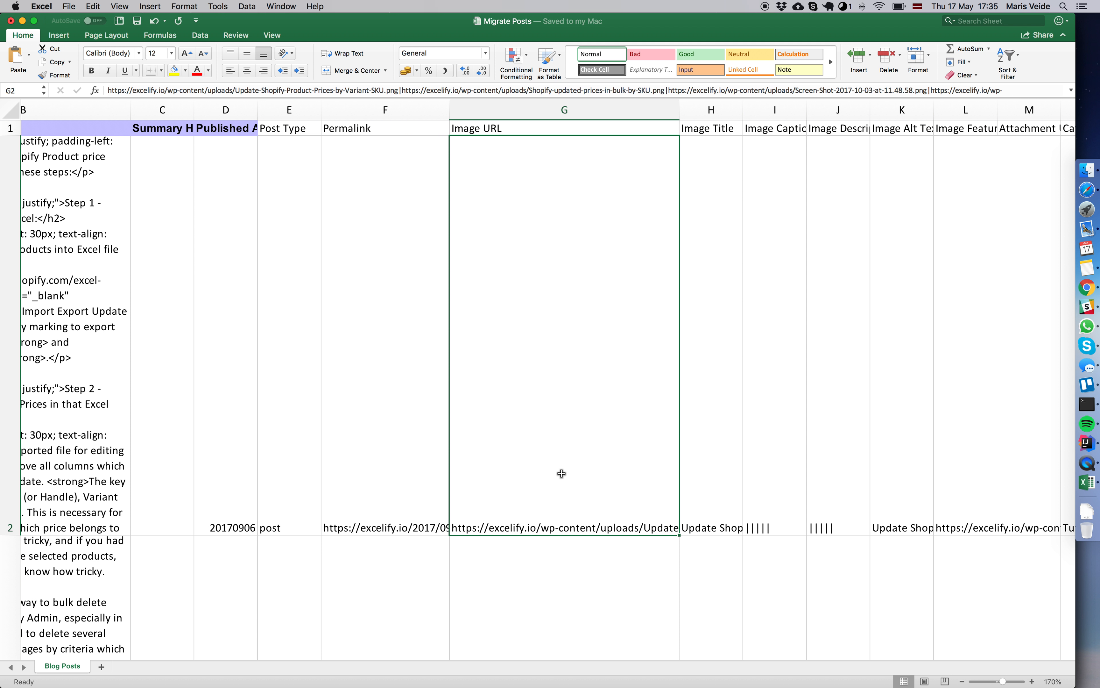
Step: Examine the first post's Image Title value in the column beside Image URL
{"action": "scroll", "coordinate": [600, 367], "scroll_direction": "right", "scroll_amount": 3}
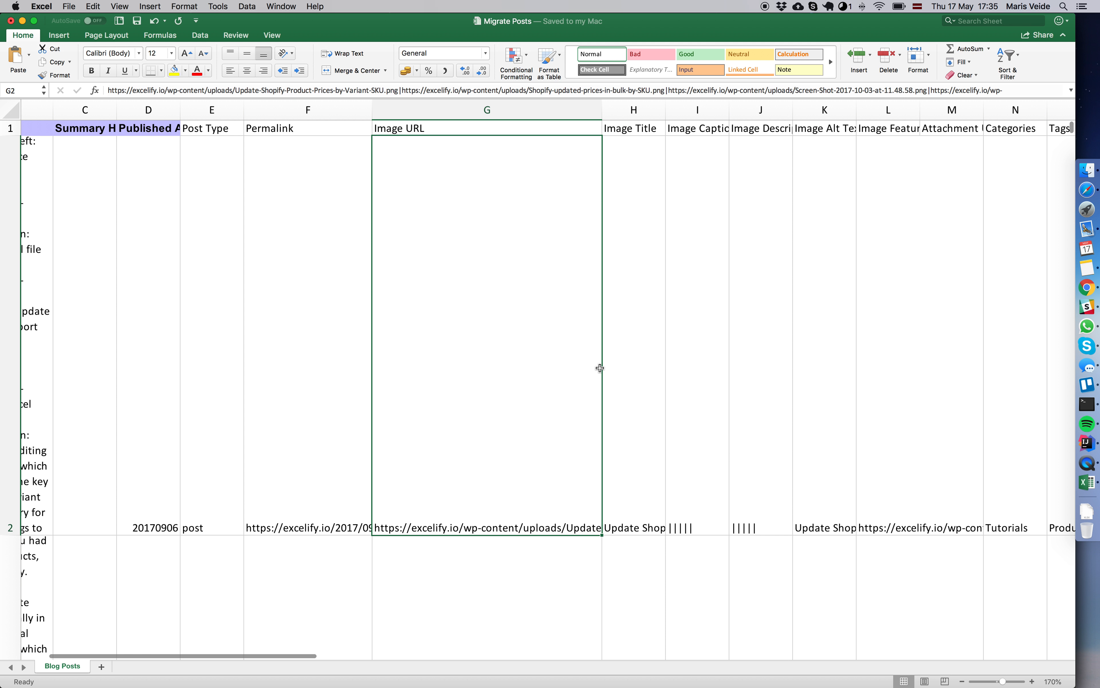
{"action": "scroll", "coordinate": [598, 368], "scroll_direction": "right", "scroll_amount": 2}
{"action": "left_click", "coordinate": [583, 366]}
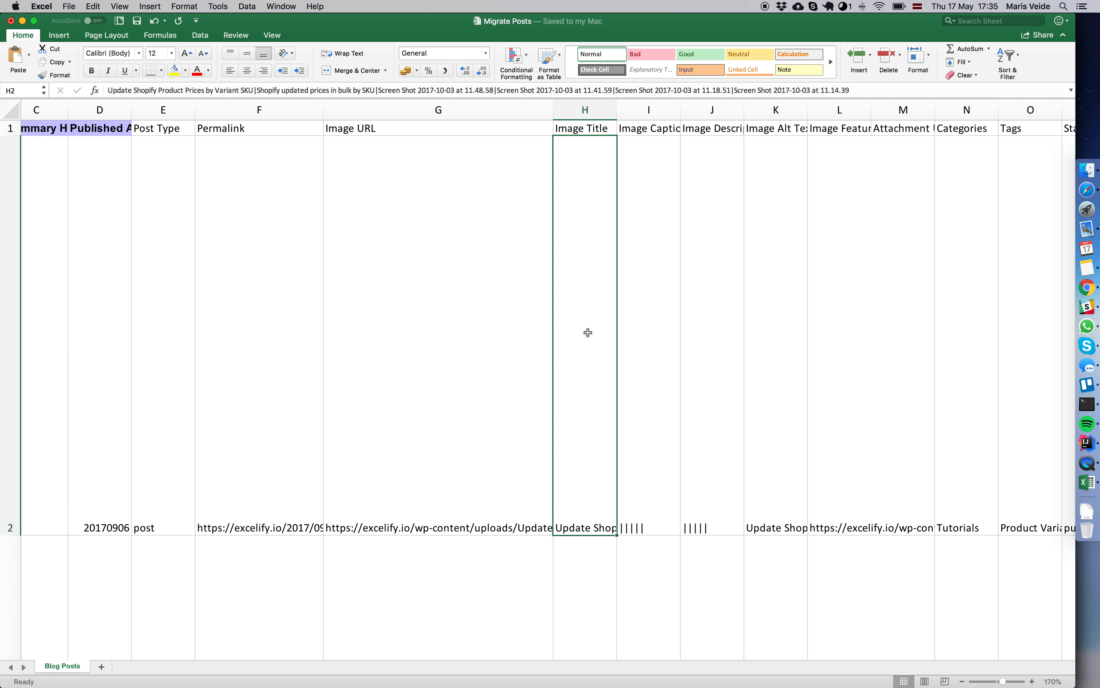
Step: Examine the first post's Image URL, Image Title, Image Caption, Image Description and Image Alt Text values
{"action": "scroll", "coordinate": [589, 309], "scroll_direction": "right", "scroll_amount": 2}
{"action": "left_click", "coordinate": [348, 455]}
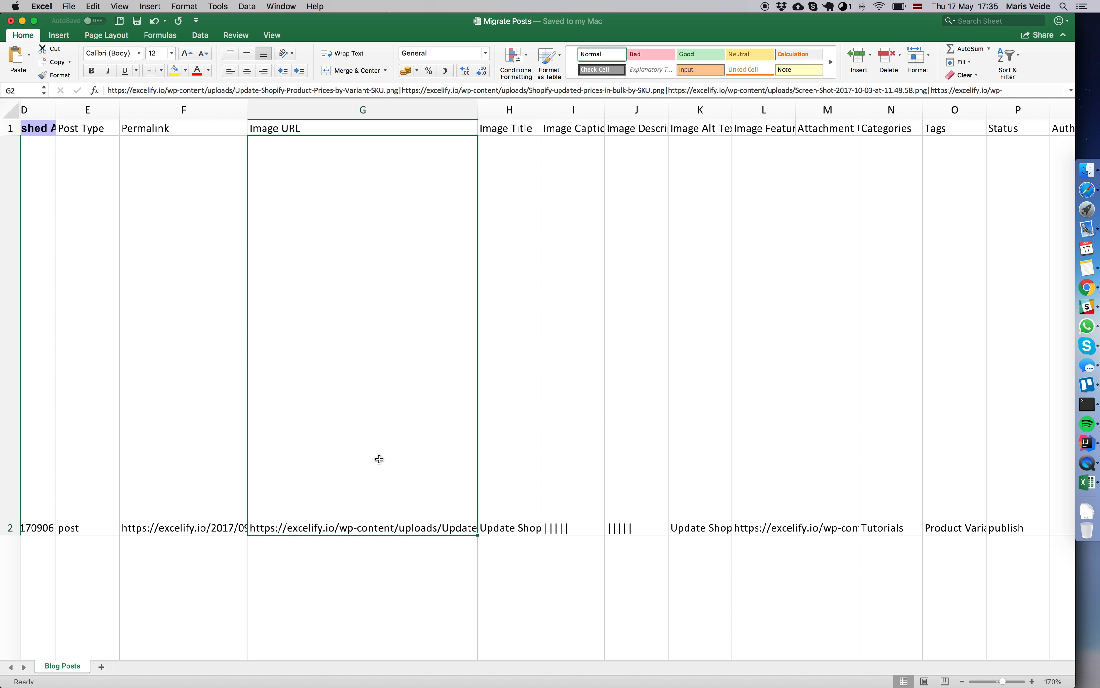
{"action": "left_click", "coordinate": [514, 355]}
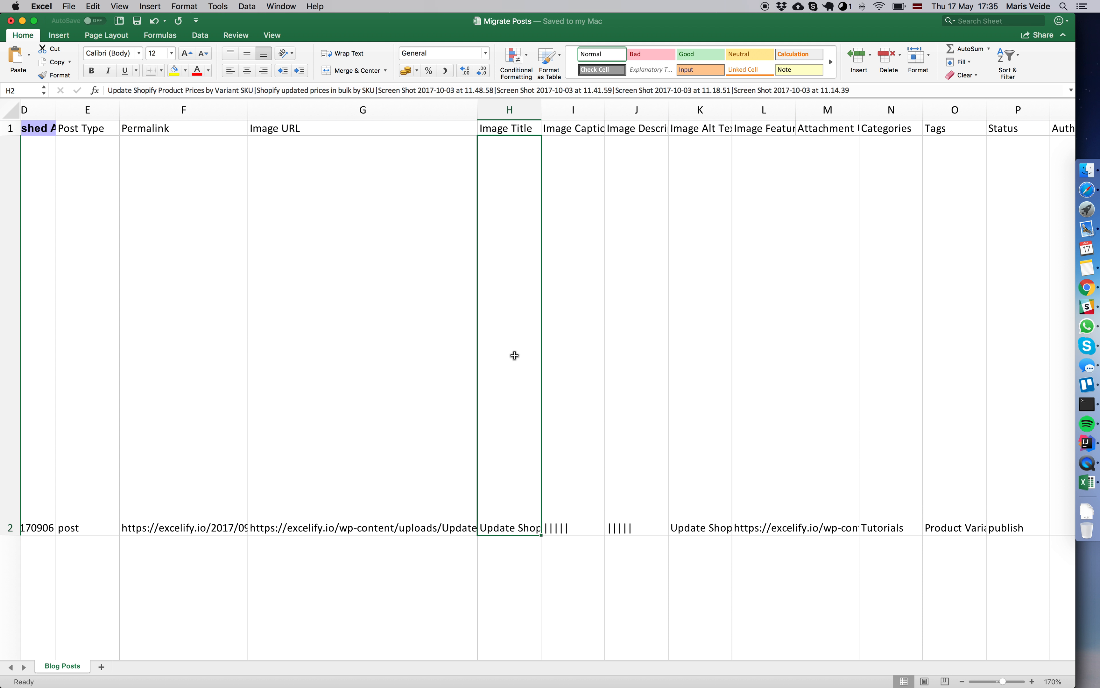
{"action": "left_click", "coordinate": [564, 167]}
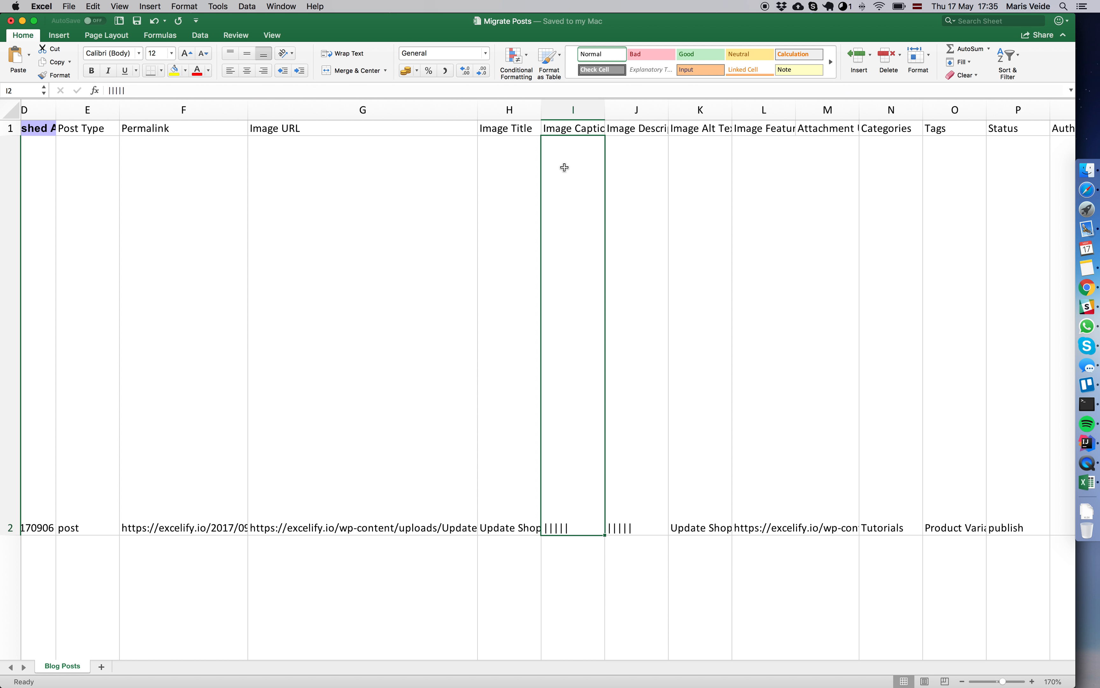
{"action": "scroll", "coordinate": [571, 169], "scroll_direction": "right", "scroll_amount": 2}
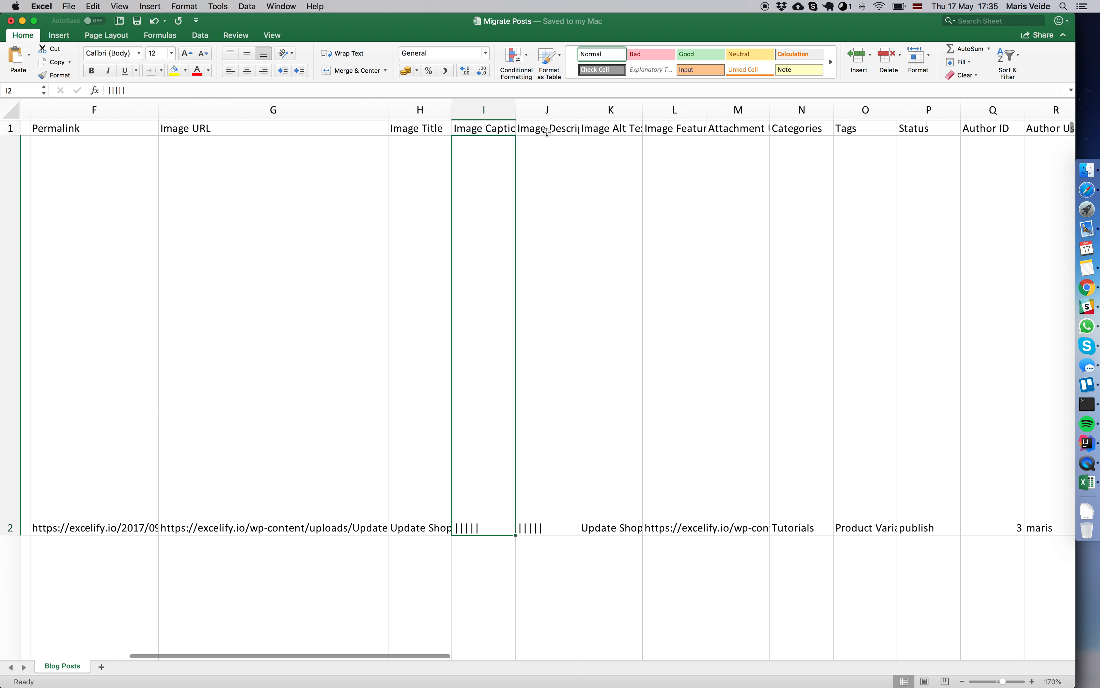
{"action": "left_click", "coordinate": [560, 159]}
{"action": "left_click", "coordinate": [629, 188]}
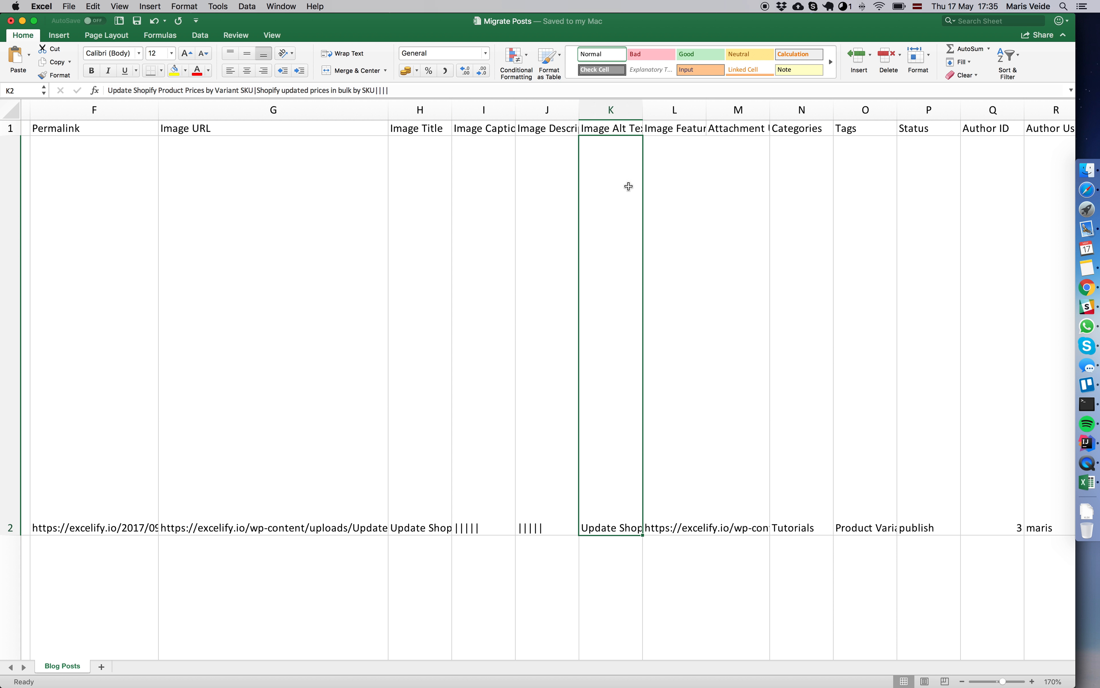
Step: Widen the Image Alt Text column and compare its header with the Image Alt Text header in the Shopify-Import-Demo template
{"action": "left_click_drag", "start_coordinate": [644, 108], "coordinate": [708, 109]}
{"action": "left_click", "coordinate": [662, 128]}
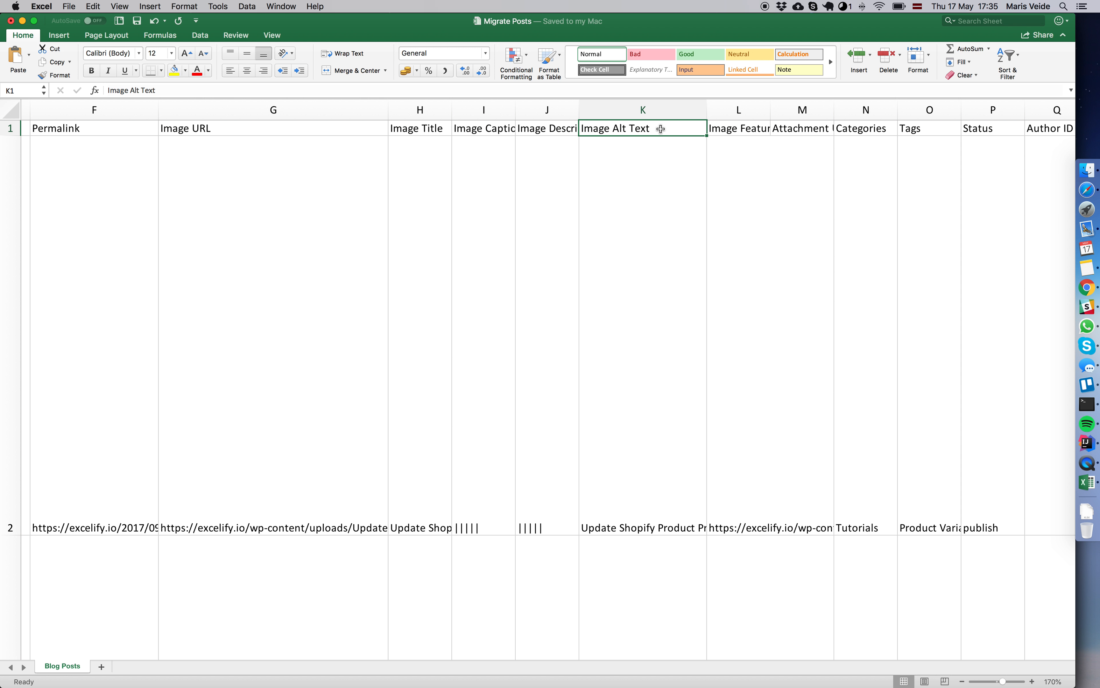
{"action": "key", "text": "super+grave"}
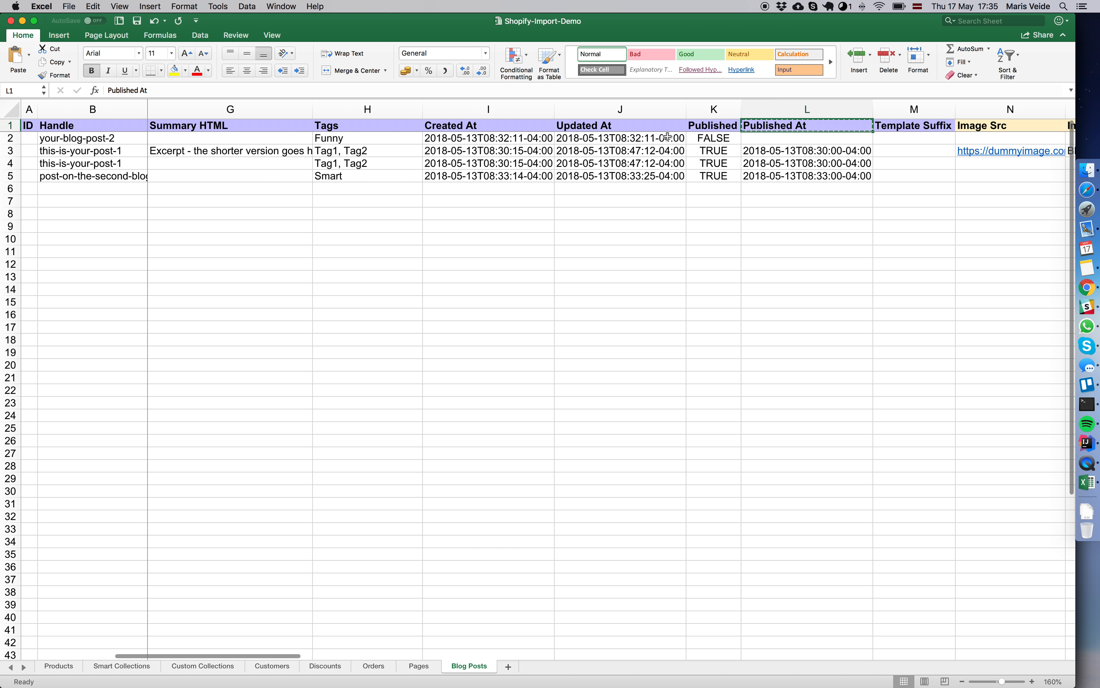
{"action": "scroll", "coordinate": [667, 137], "scroll_direction": "right", "scroll_amount": 5}
{"action": "left_click", "coordinate": [682, 129]}
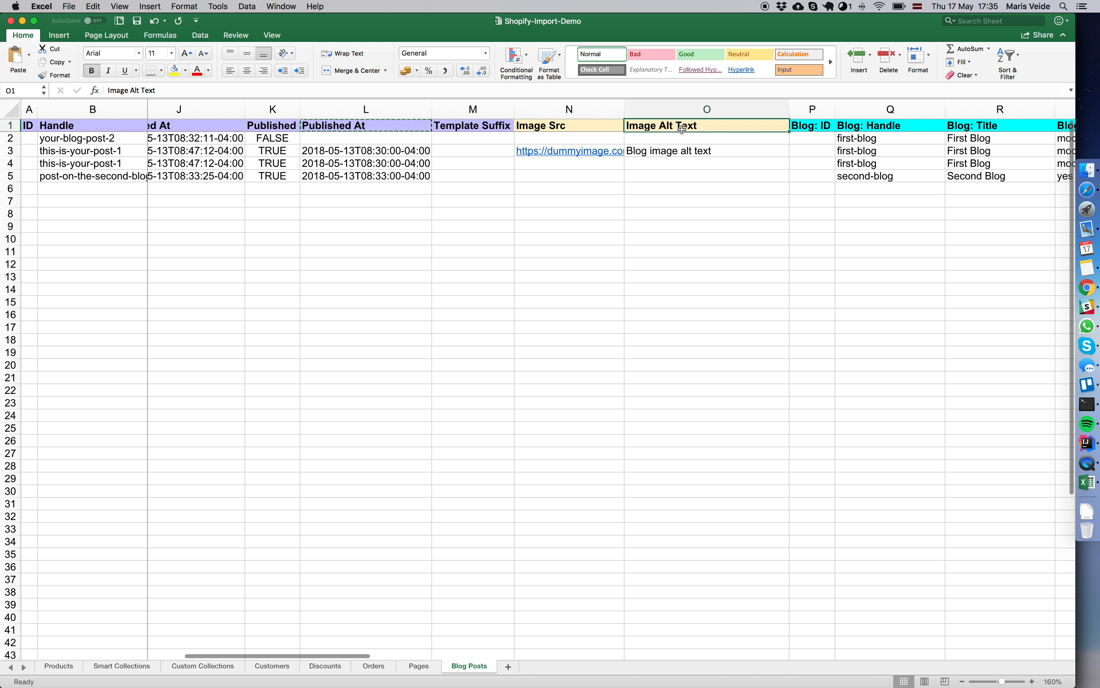
{"action": "key", "text": "super+grave"}
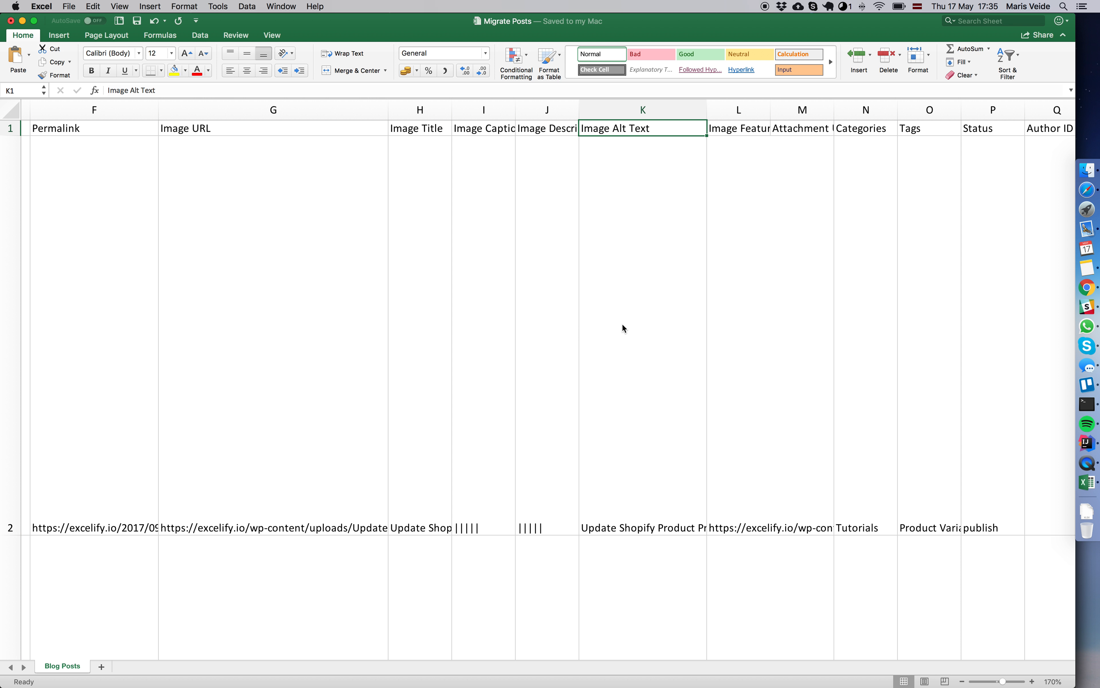
Step: Examine the separated entries in the first post's Image Alt Text cell against its Image URL list, leaving both unchanged
{"action": "left_click", "coordinate": [626, 450]}
{"action": "double_click", "coordinate": [630, 485]}
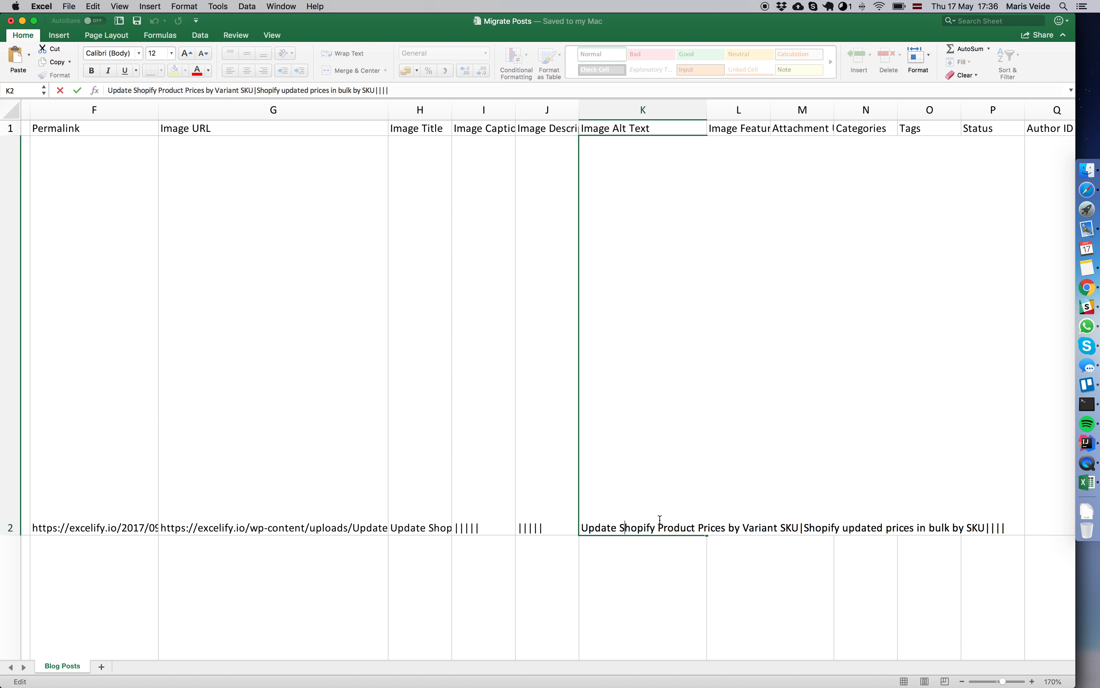
{"action": "double_click", "coordinate": [801, 527]}
{"action": "left_click", "coordinate": [787, 528]}
{"action": "key", "text": "Escape"}
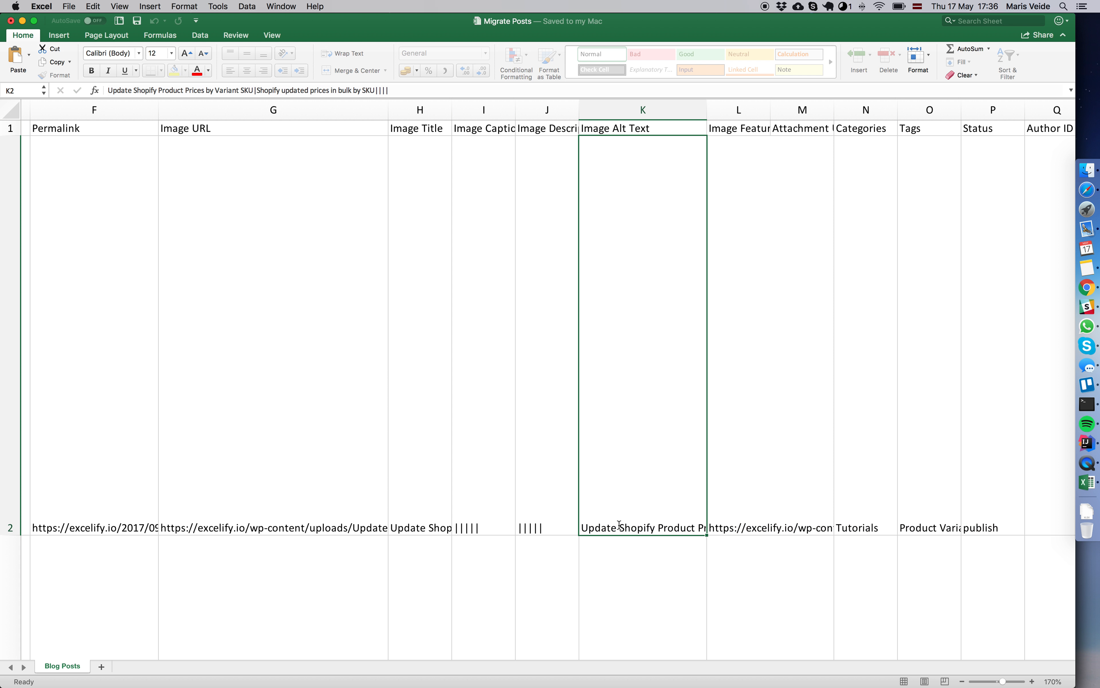
{"action": "left_click", "coordinate": [280, 457]}
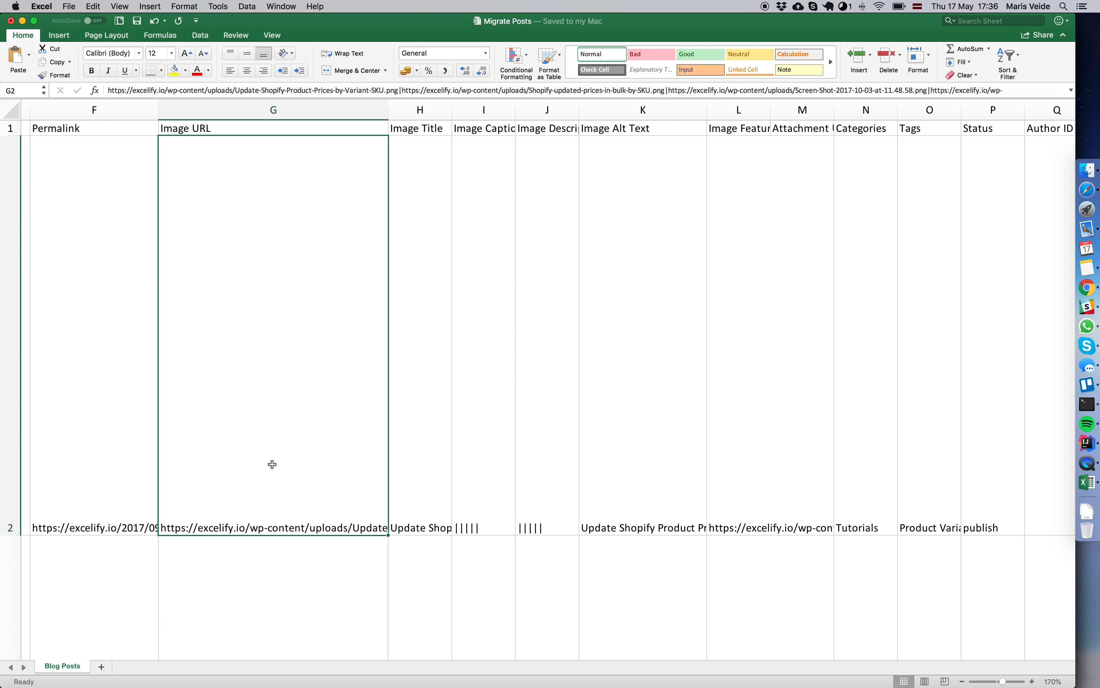
{"action": "left_click", "coordinate": [636, 463]}
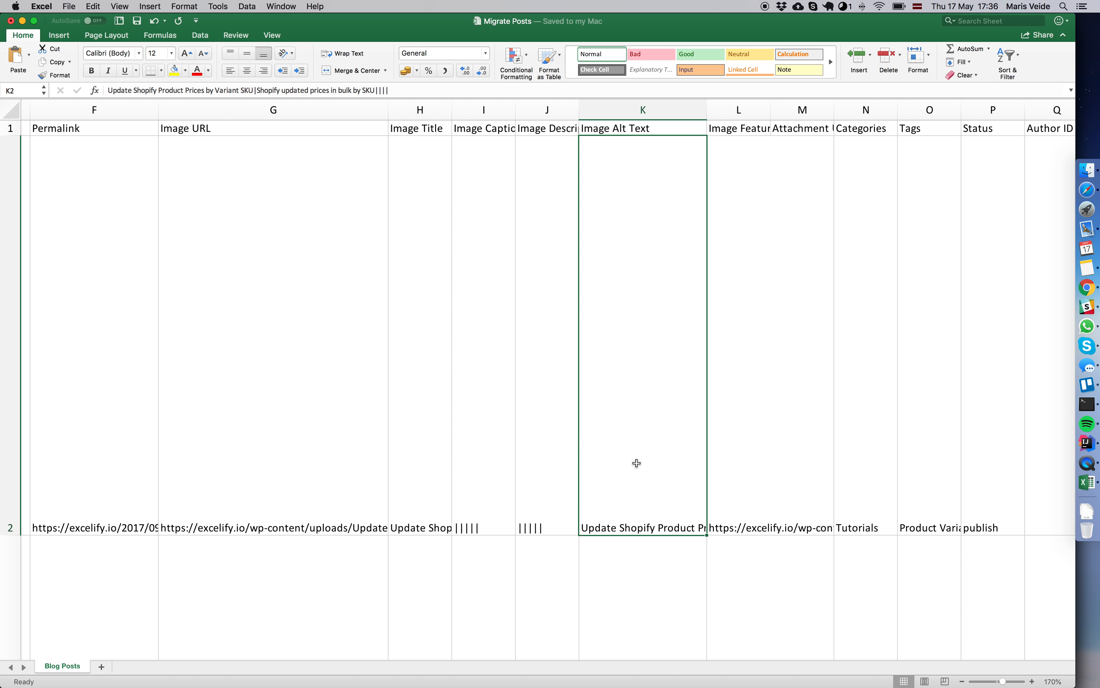
Step: Rename the Image Alt Text header in Migrate Posts as "Old Image Alt Text"
{"action": "double_click", "coordinate": [659, 127]}
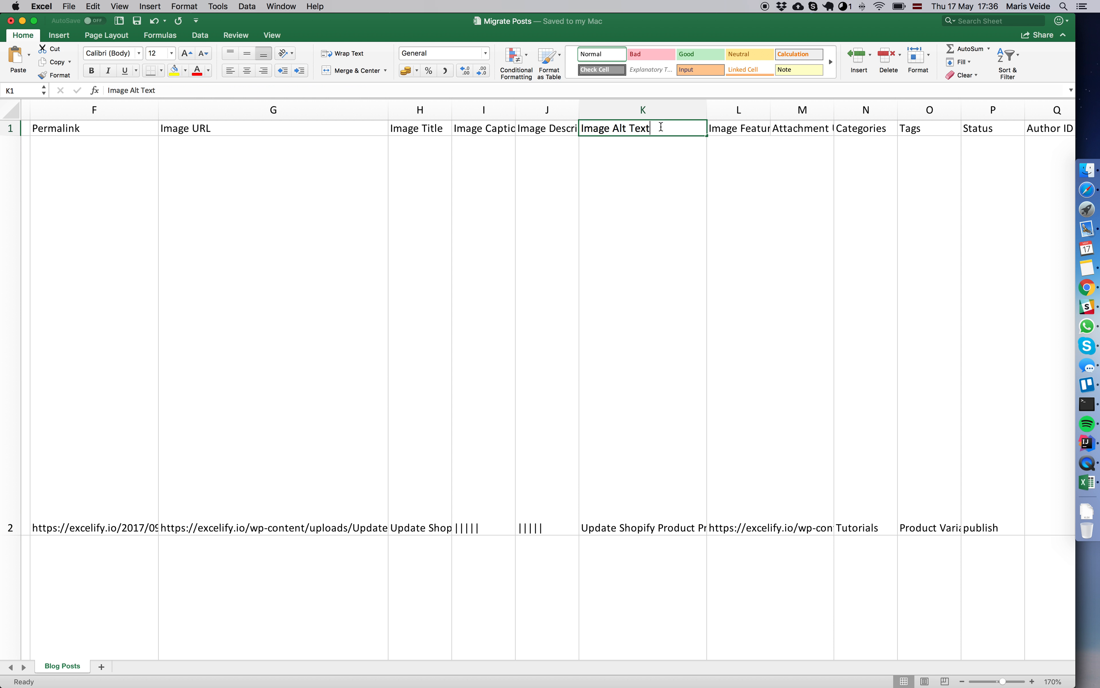
{"action": "key", "text": "Home"}
{"action": "type", "text": "Old"}
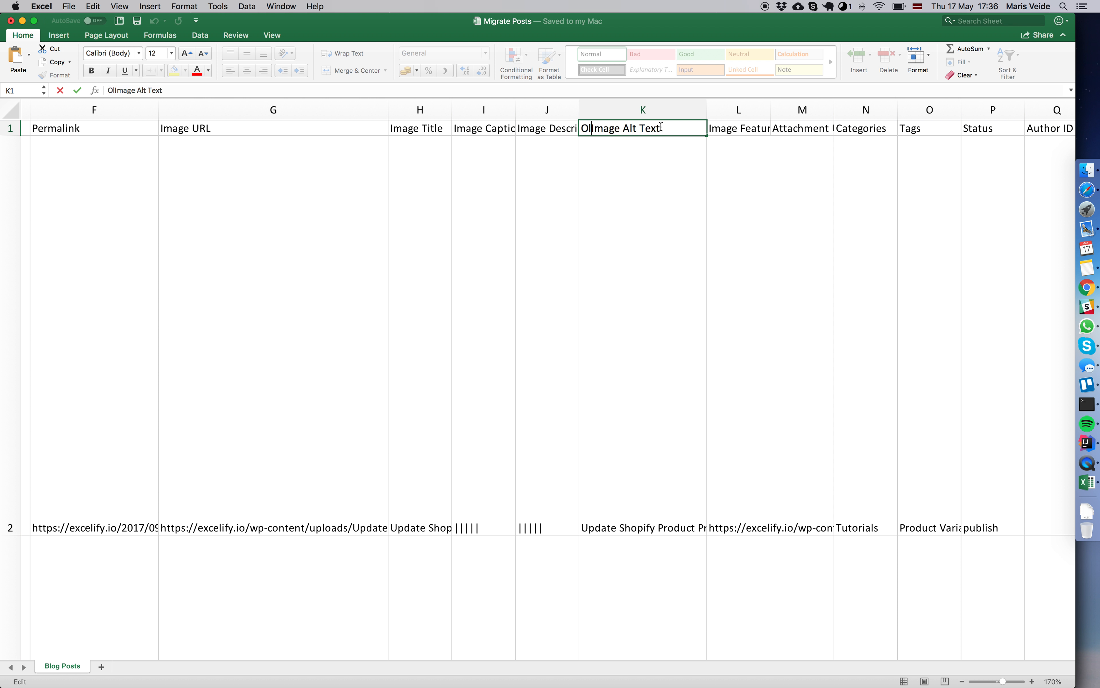
{"action": "key", "text": "Return"}
{"action": "left_click", "coordinate": [662, 127]}
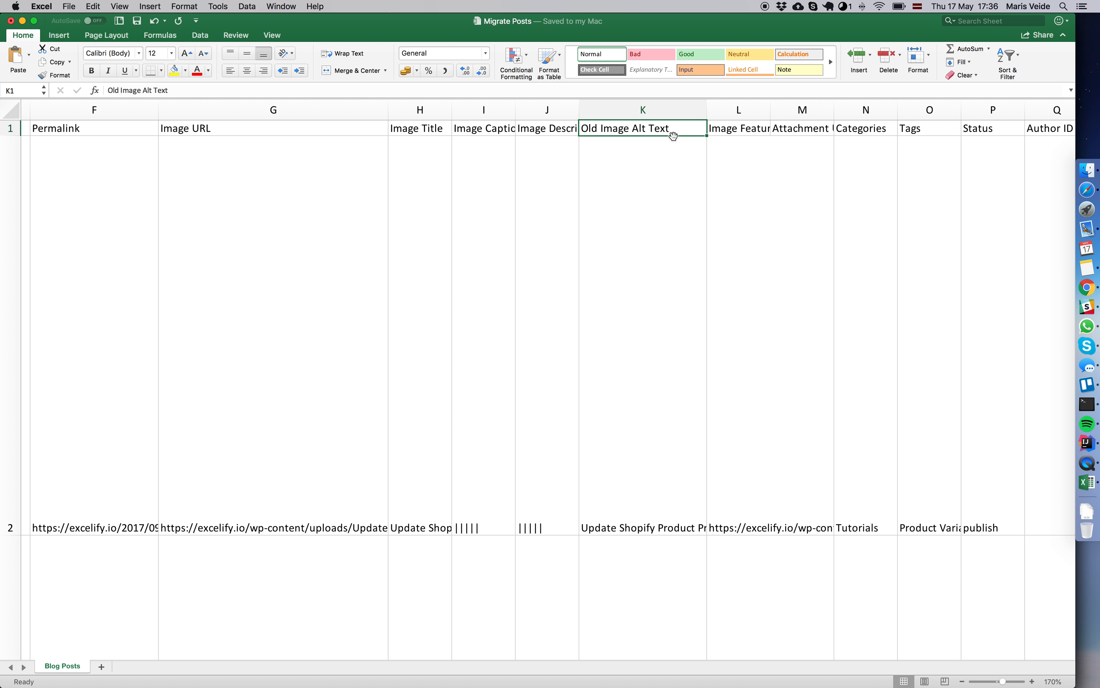
Step: Widen the Image Featured column and examine the first post's featured image link
{"action": "scroll", "coordinate": [675, 157], "scroll_direction": "right", "scroll_amount": 3}
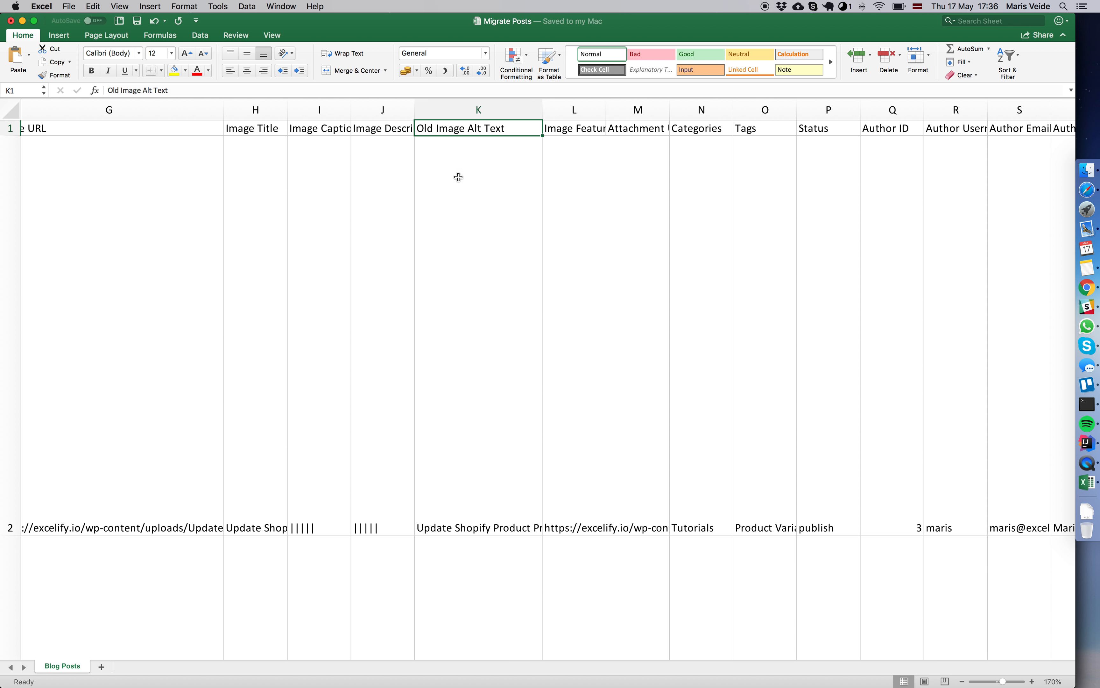
{"action": "left_click_drag", "start_coordinate": [608, 111], "coordinate": [728, 99]}
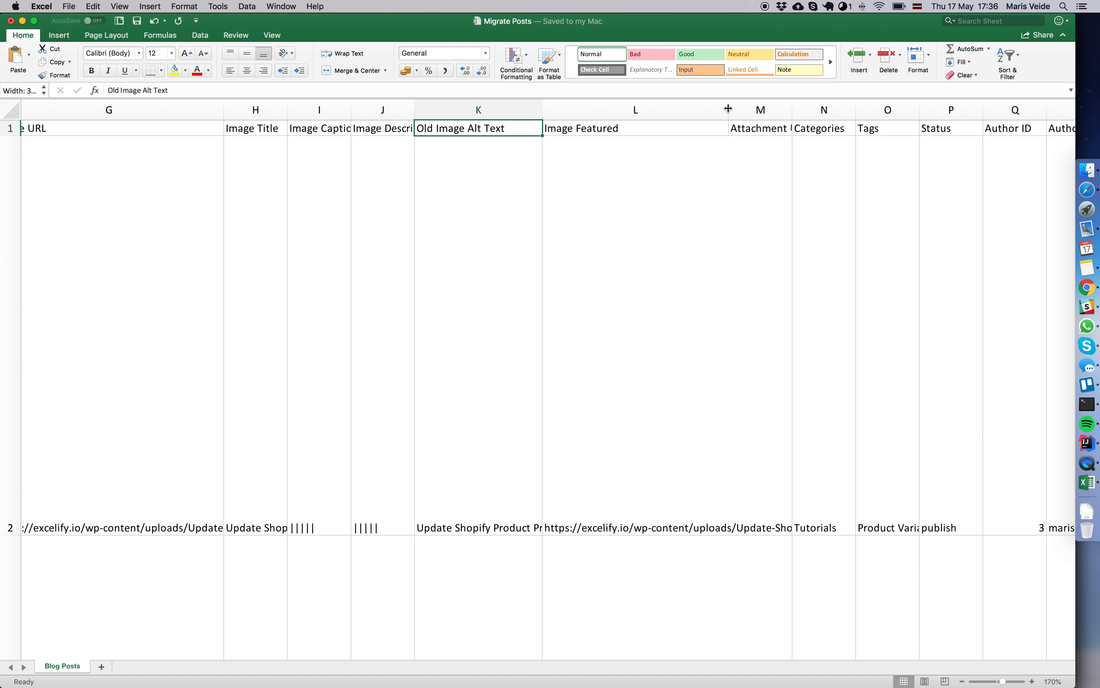
{"action": "left_click", "coordinate": [655, 188]}
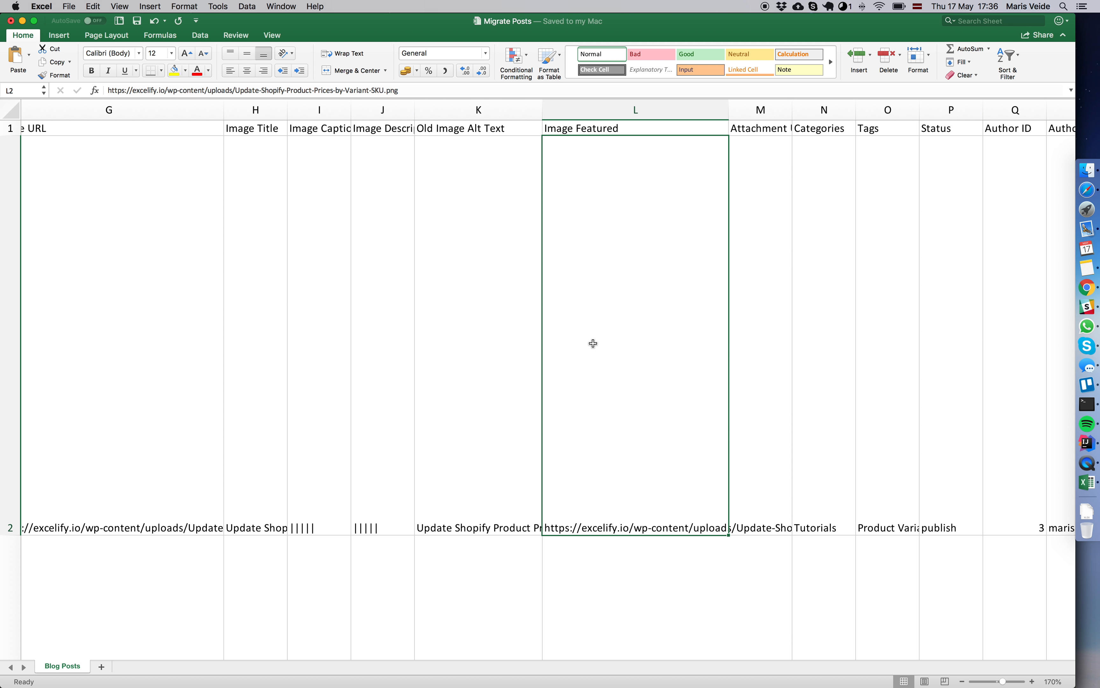
{"action": "left_click", "coordinate": [611, 131]}
{"action": "left_click", "coordinate": [609, 204]}
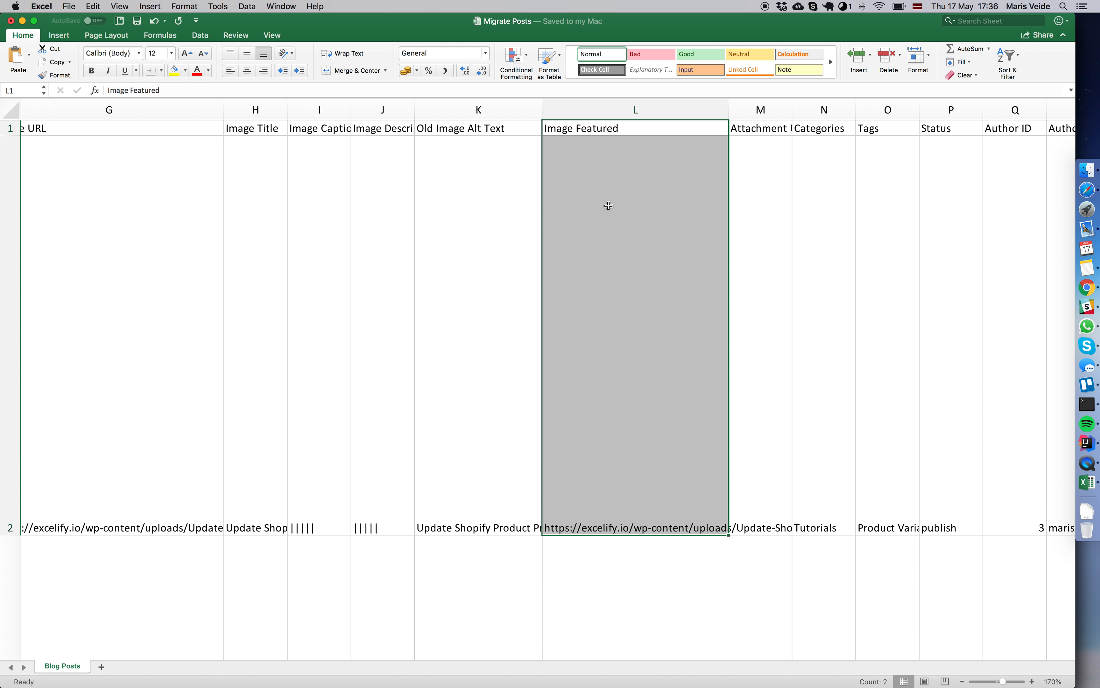
{"action": "left_click", "coordinate": [614, 129]}
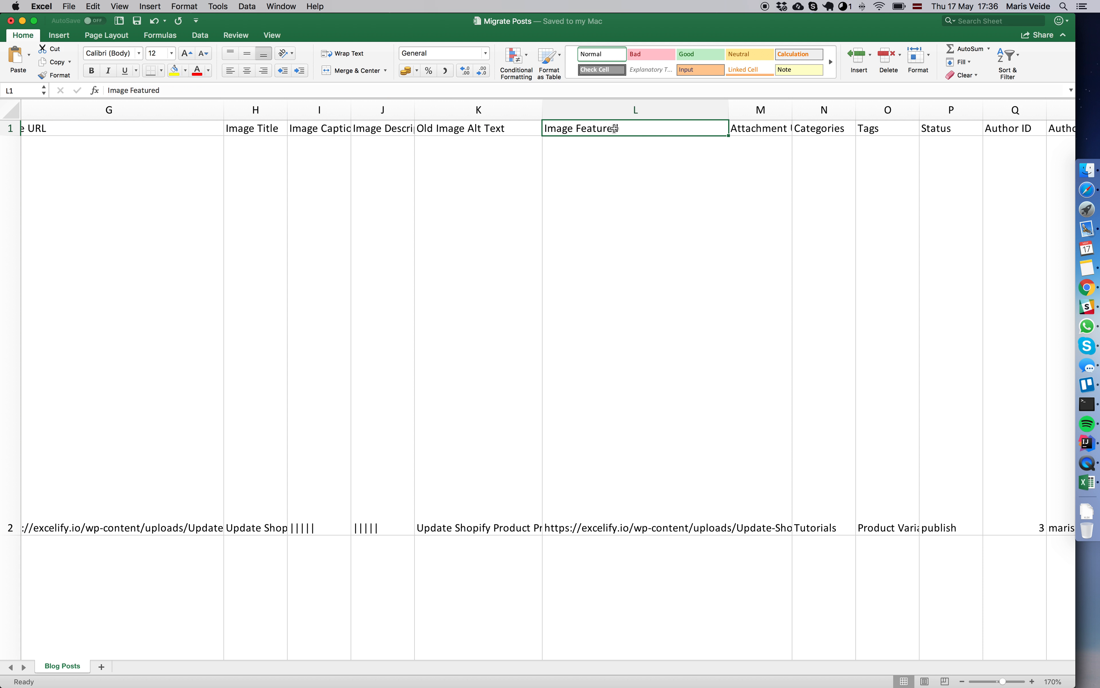
Step: Replace the Image Featured header in Migrate Posts with the Image Src header copied from the template
{"action": "key", "text": "super+grave"}
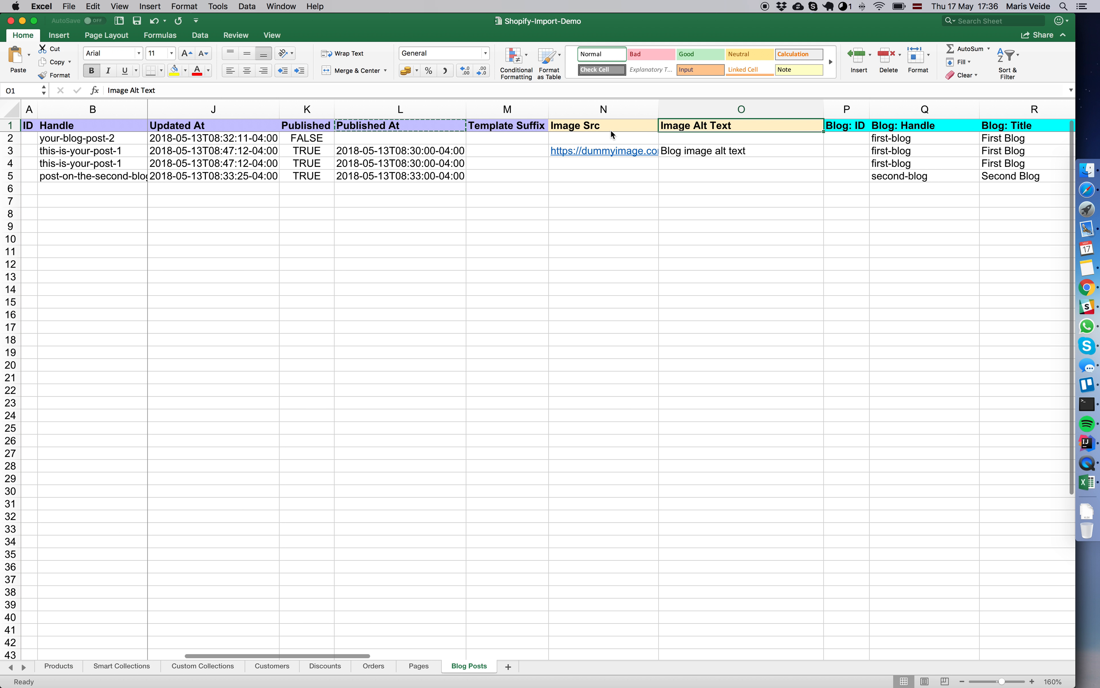
{"action": "left_click", "coordinate": [615, 124]}
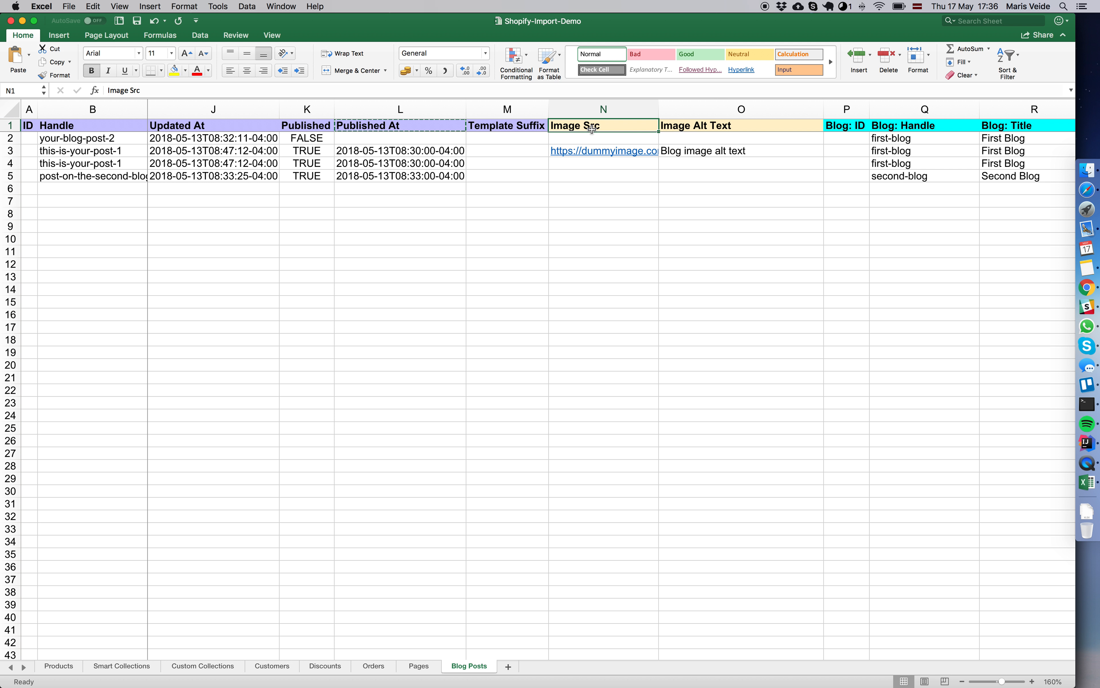
{"action": "key", "text": "super+c"}
{"action": "key", "text": "super+grave"}
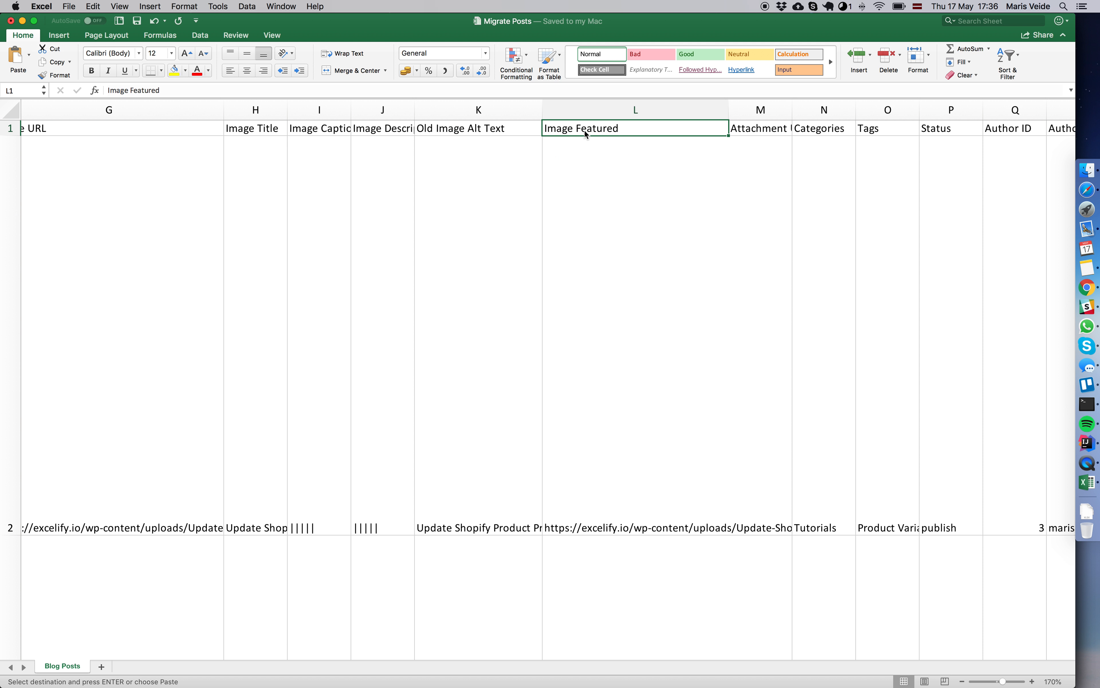
{"action": "key", "text": "super+v"}
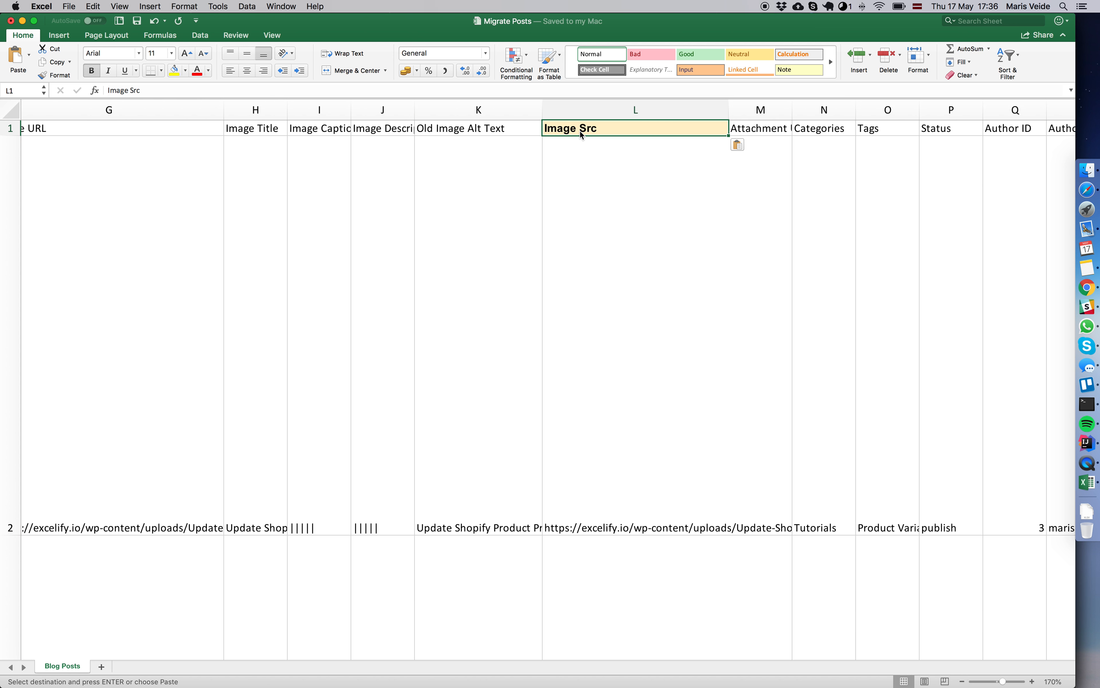
{"action": "left_click", "coordinate": [580, 140]}
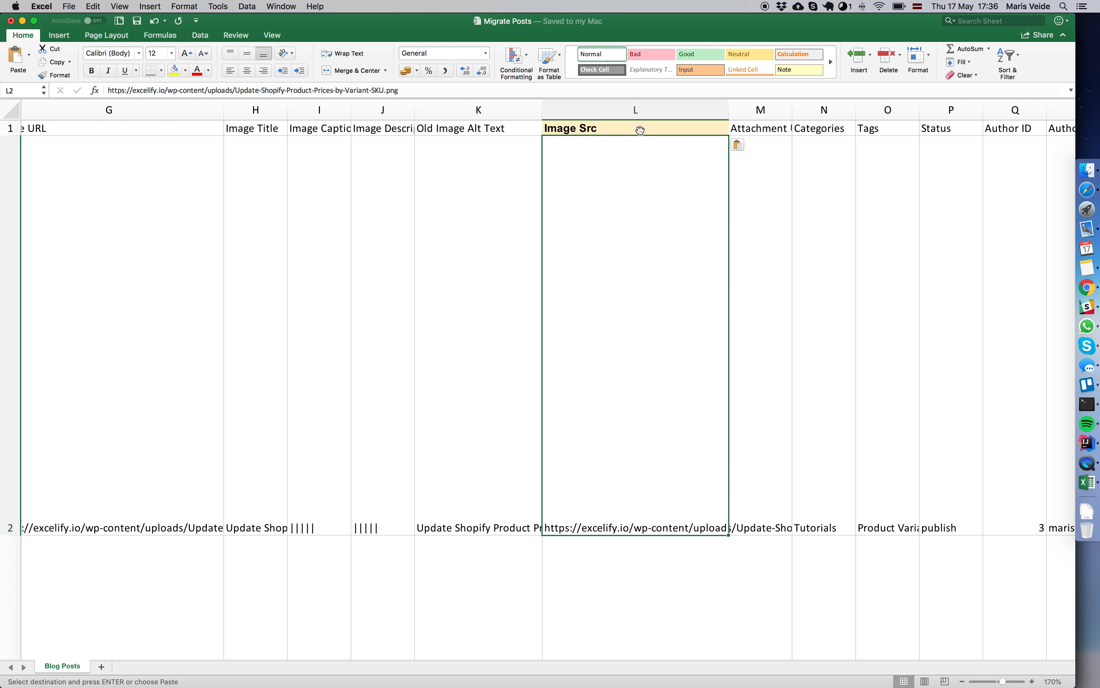
Step: Widen the Attachment URL column to show its full header, and check the Categories header beside it
{"action": "scroll", "coordinate": [730, 129], "scroll_direction": "right", "scroll_amount": 3}
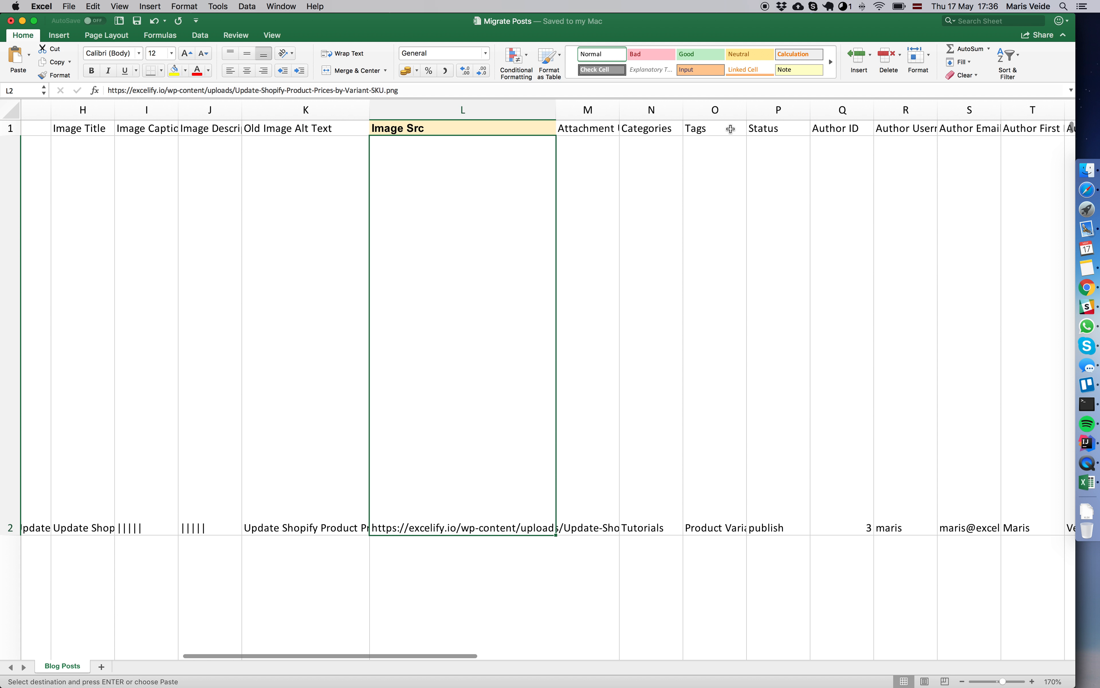
{"action": "left_click", "coordinate": [602, 128]}
{"action": "left_click_drag", "start_coordinate": [621, 108], "coordinate": [657, 123]}
{"action": "left_click", "coordinate": [686, 129]}
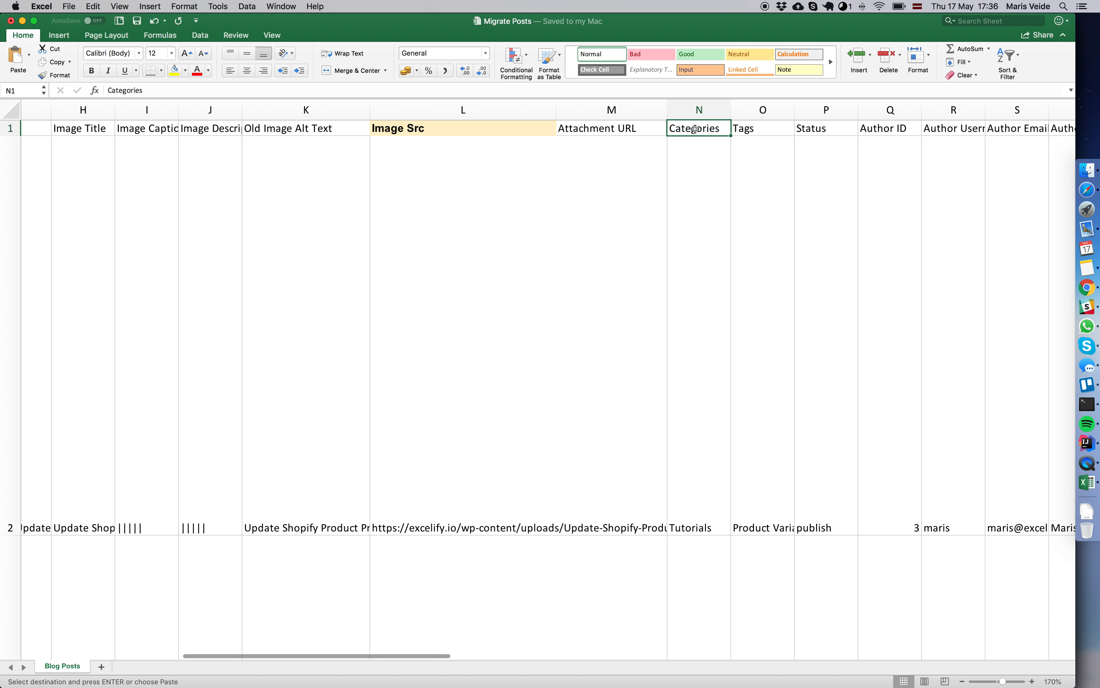
Step: Widen the Tags column in Migrate Posts to about twice its width and select its header
{"action": "scroll", "coordinate": [691, 129], "scroll_direction": "right", "scroll_amount": 3}
{"action": "scroll", "coordinate": [659, 131], "scroll_direction": "right", "scroll_amount": 1}
{"action": "left_click", "coordinate": [592, 132]}
{"action": "left_click_drag", "start_coordinate": [549, 131], "coordinate": [686, 109]}
{"action": "left_click", "coordinate": [578, 130]}
{"action": "left_click_drag", "start_coordinate": [624, 185], "coordinate": [607, 140]}
{"action": "left_click", "coordinate": [597, 129]}
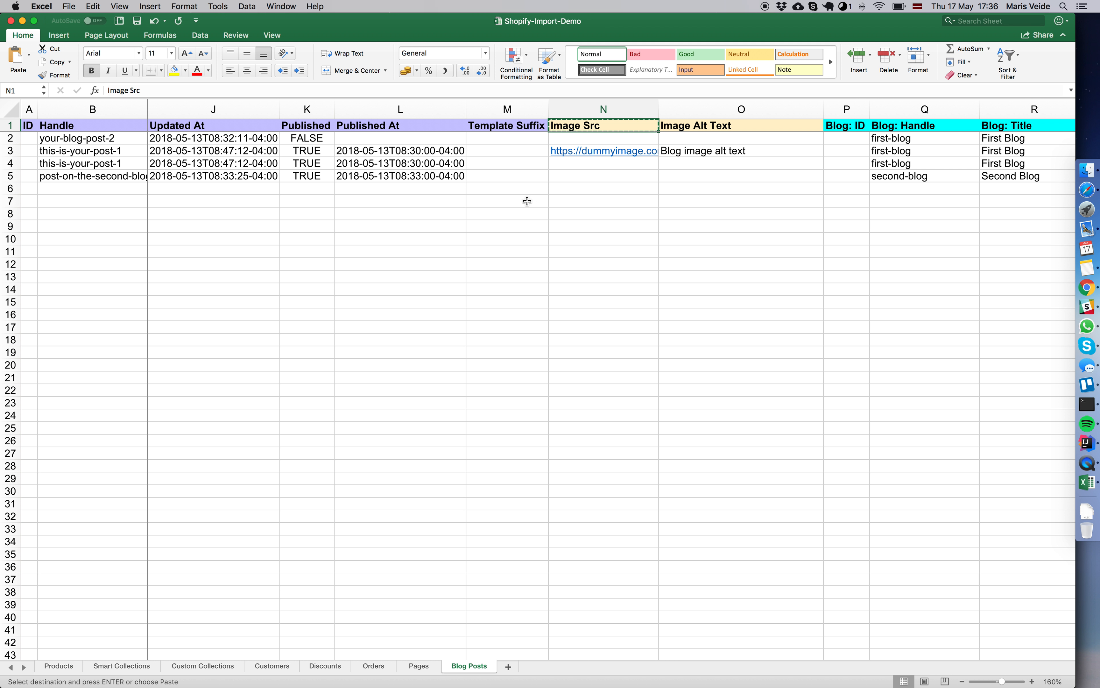
Step: Locate the Tags column in the template's Blog Posts sheet and examine how its sample tags are formatted
{"action": "scroll", "coordinate": [528, 201], "scroll_direction": "left", "scroll_amount": 10}
{"action": "left_click", "coordinate": [747, 124]}
{"action": "left_click", "coordinate": [841, 129]}
{"action": "scroll", "coordinate": [769, 161], "scroll_direction": "right", "scroll_amount": 3}
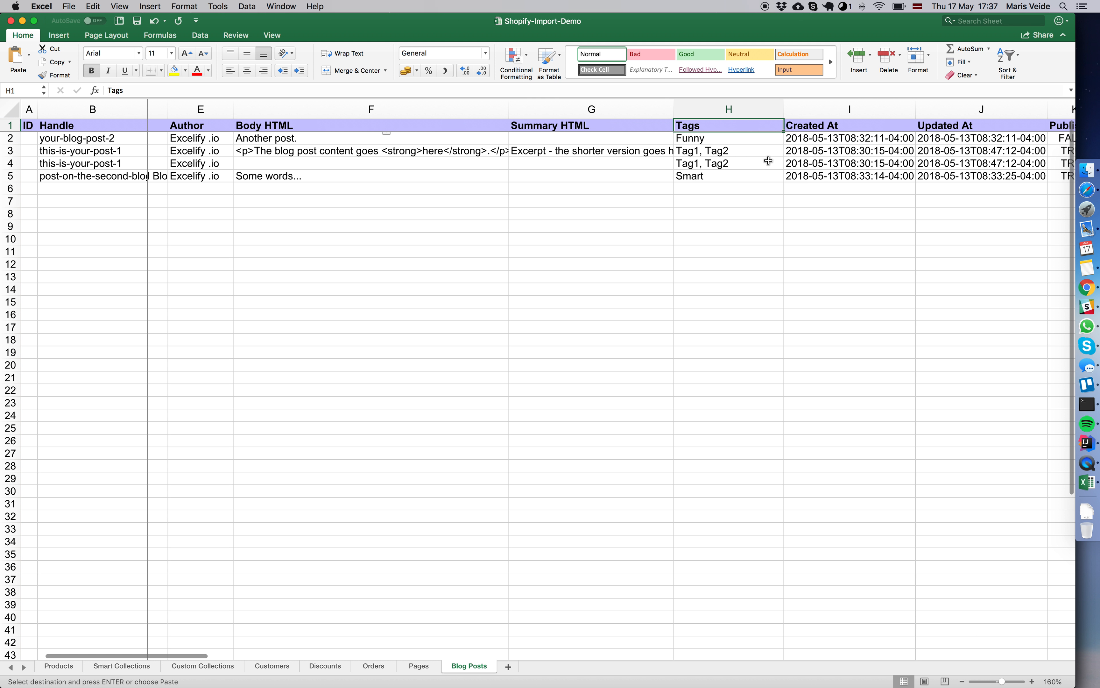
{"action": "scroll", "coordinate": [768, 160], "scroll_direction": "right", "scroll_amount": 4}
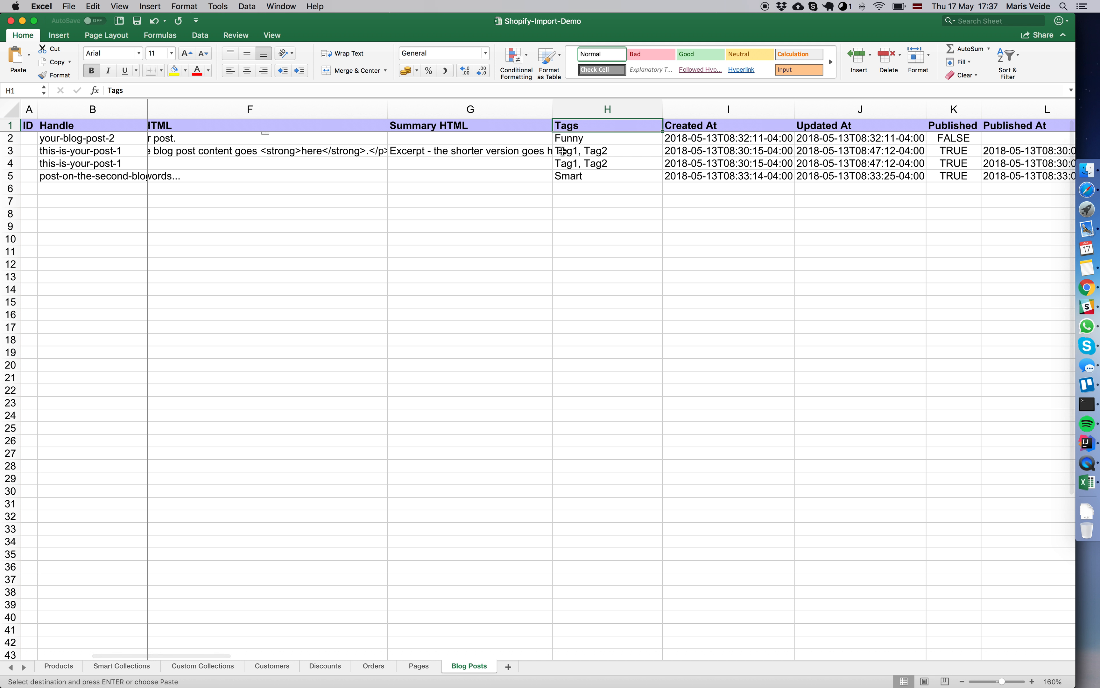
Step: Examine how the first post's tags are separated in Migrate Posts without changing the cell
{"action": "key", "text": "super+grave"}
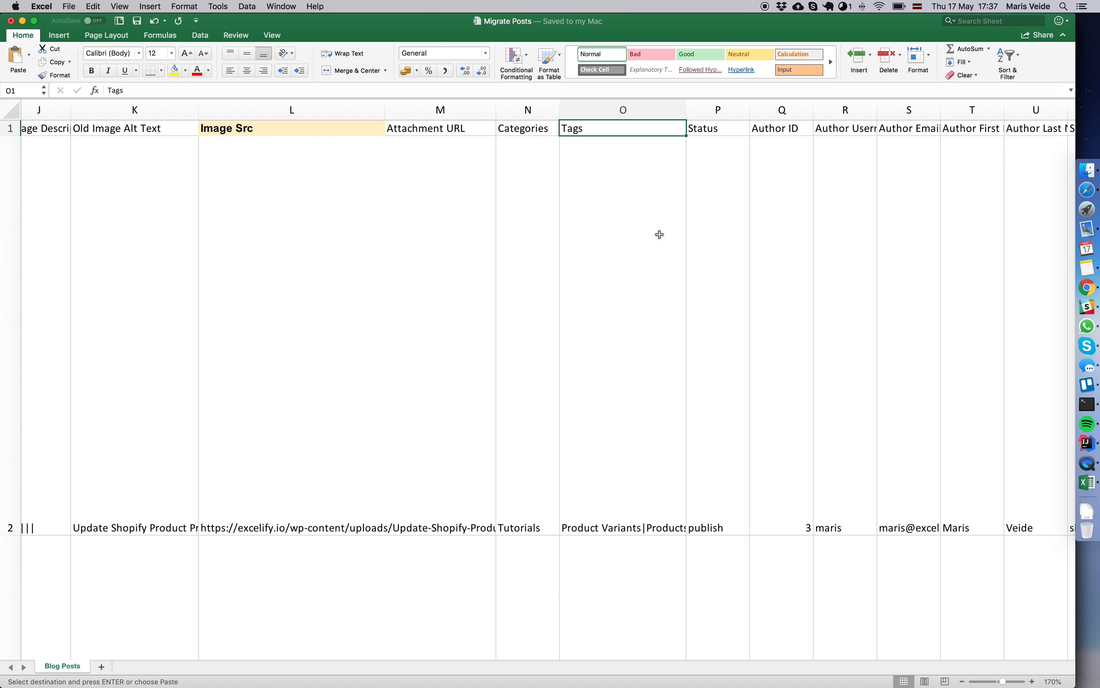
{"action": "left_click", "coordinate": [631, 399]}
{"action": "double_click", "coordinate": [641, 527]}
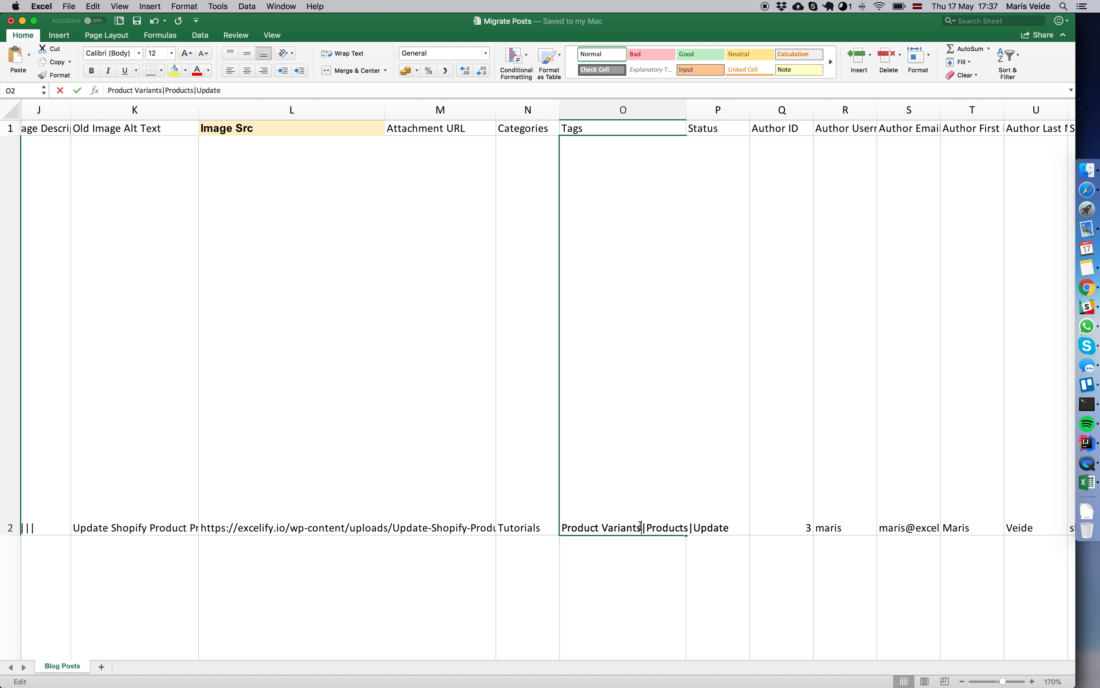
{"action": "key", "text": "Escape"}
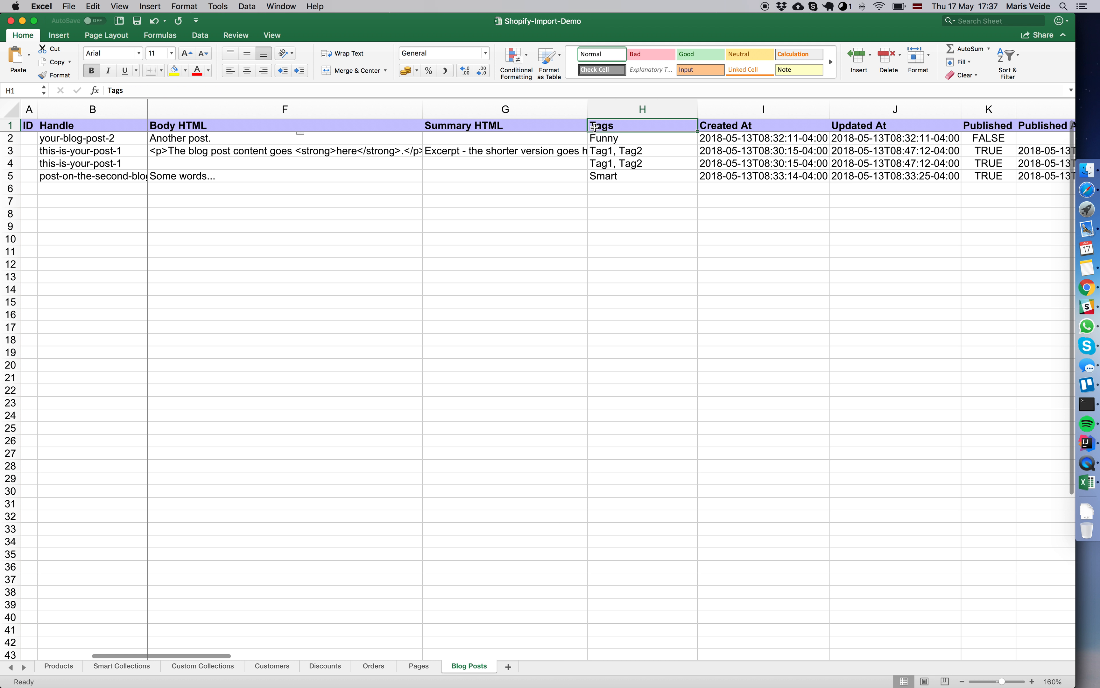
Step: Copy the Tags header from the template's Blog Posts sheet over the Tags header in Migrate Posts
{"action": "left_click", "coordinate": [612, 127]}
{"action": "key", "text": "super+c"}
{"action": "key", "text": "super+grave"}
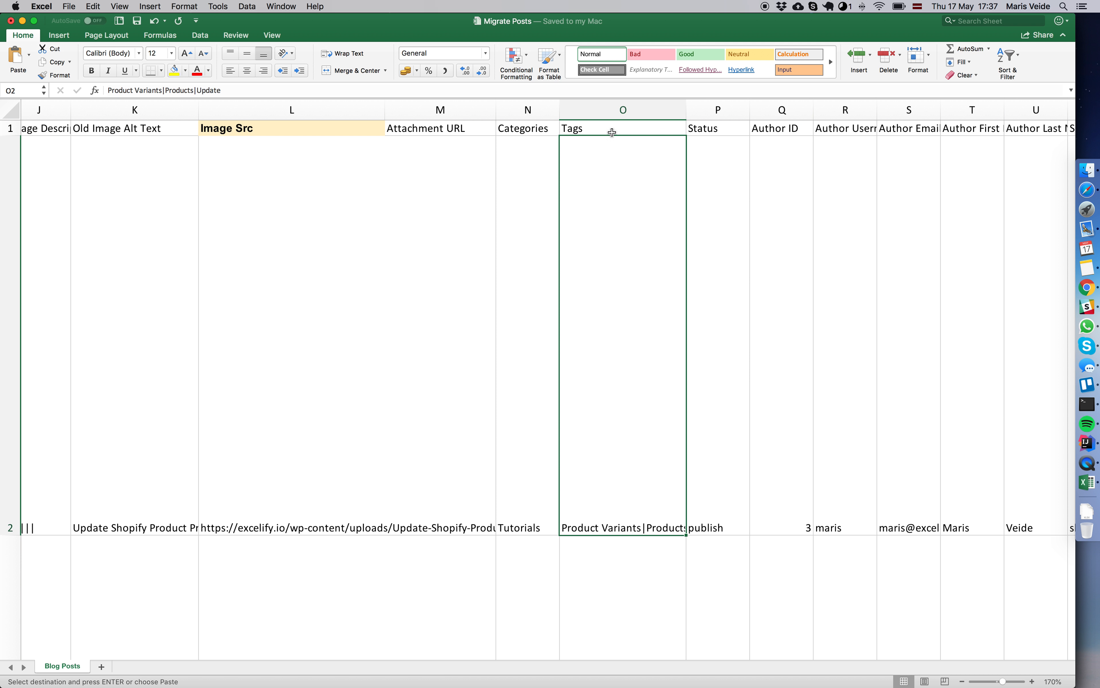
{"action": "left_click", "coordinate": [625, 128]}
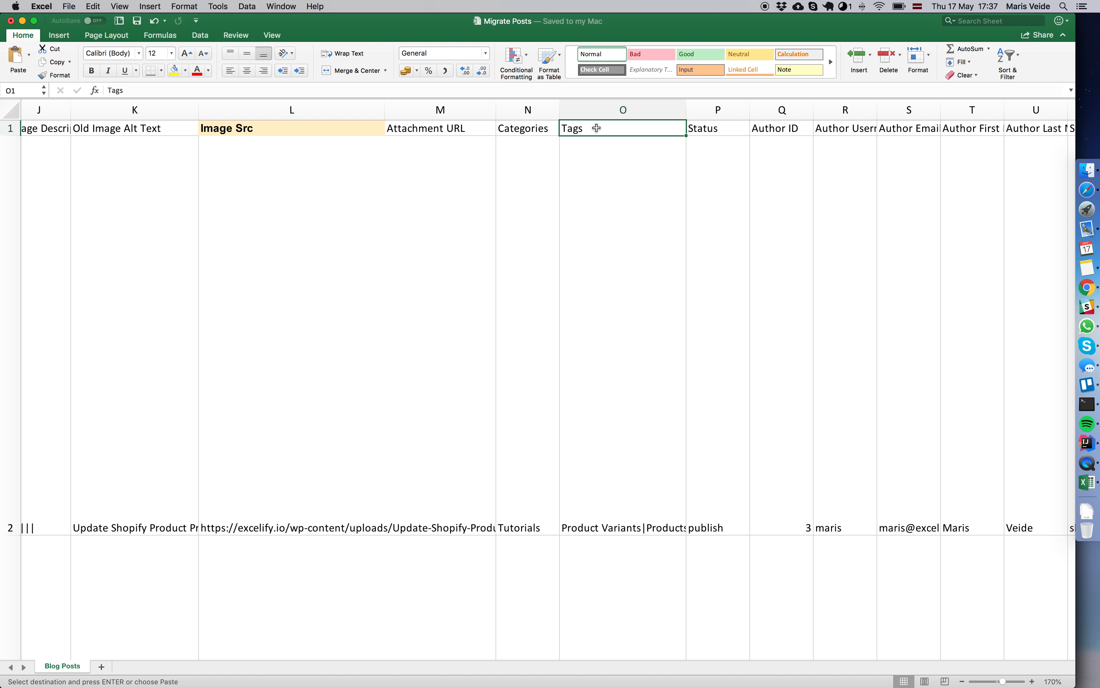
{"action": "key", "text": "super+v"}
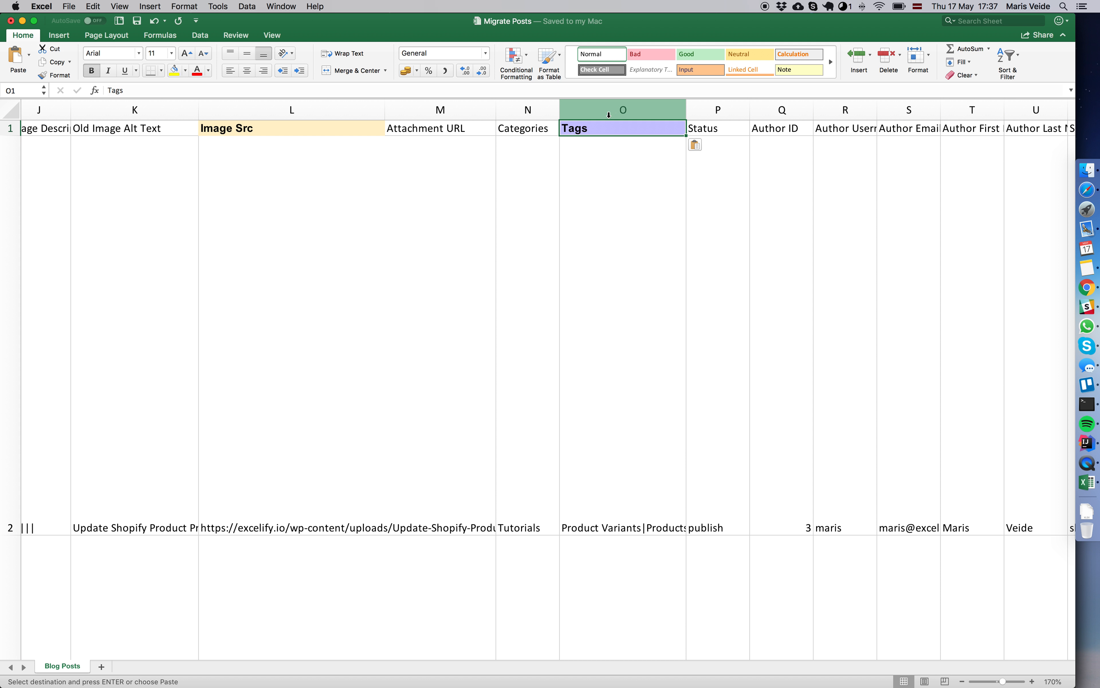
Step: Replace every "|" with ", " in the Migrate Posts Tags column and check the first post's tags
{"action": "left_click", "coordinate": [609, 106]}
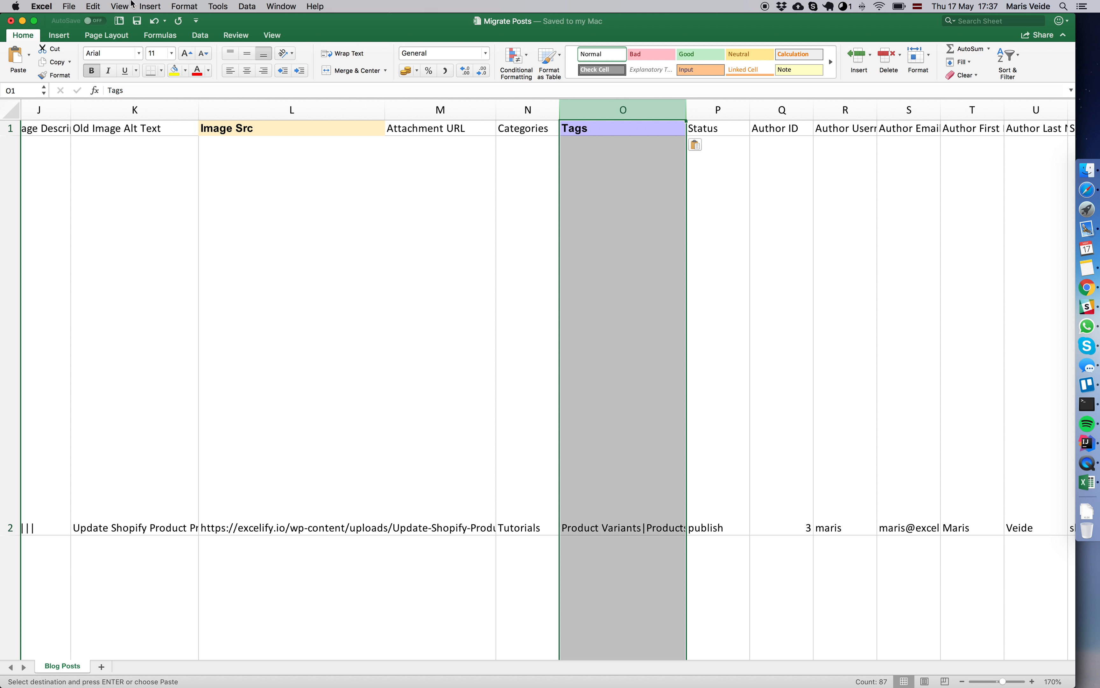
{"action": "left_click", "coordinate": [94, 7]}
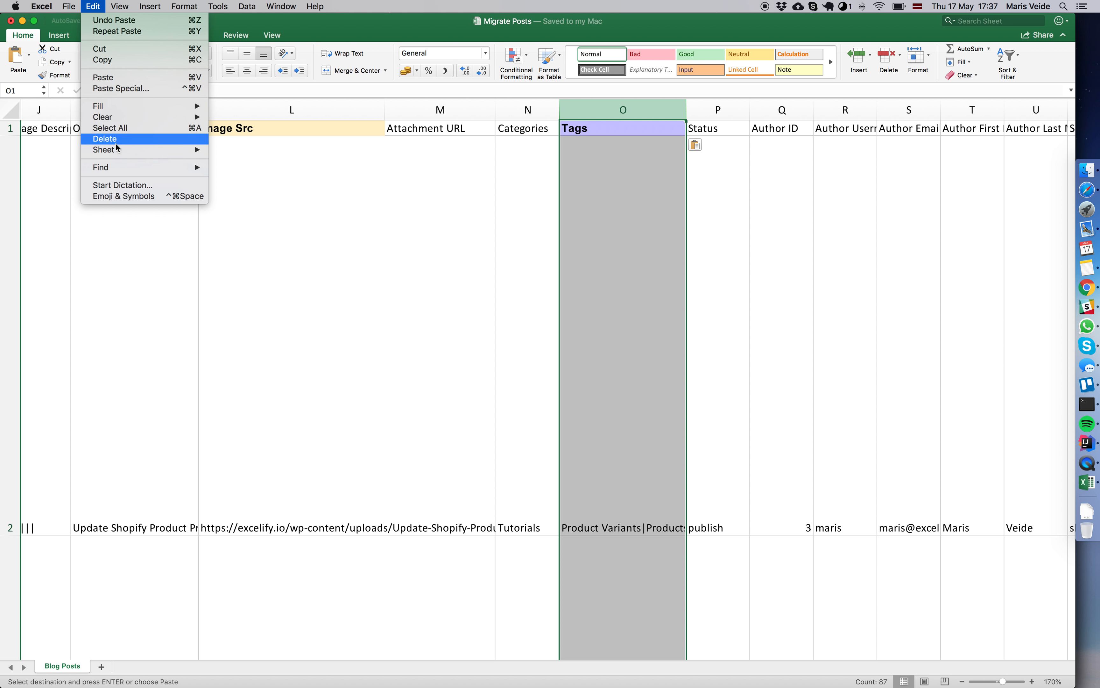
{"action": "mouse_move", "coordinate": [119, 168]}
{"action": "left_click", "coordinate": [248, 209]}
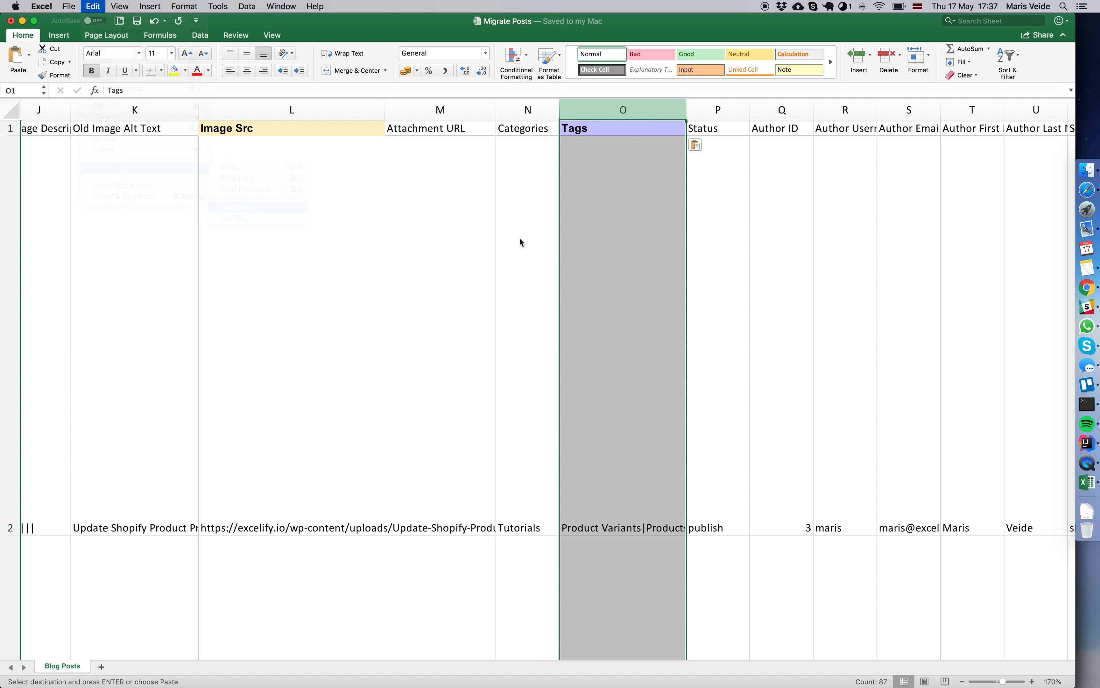
{"action": "key", "text": "Tab"}
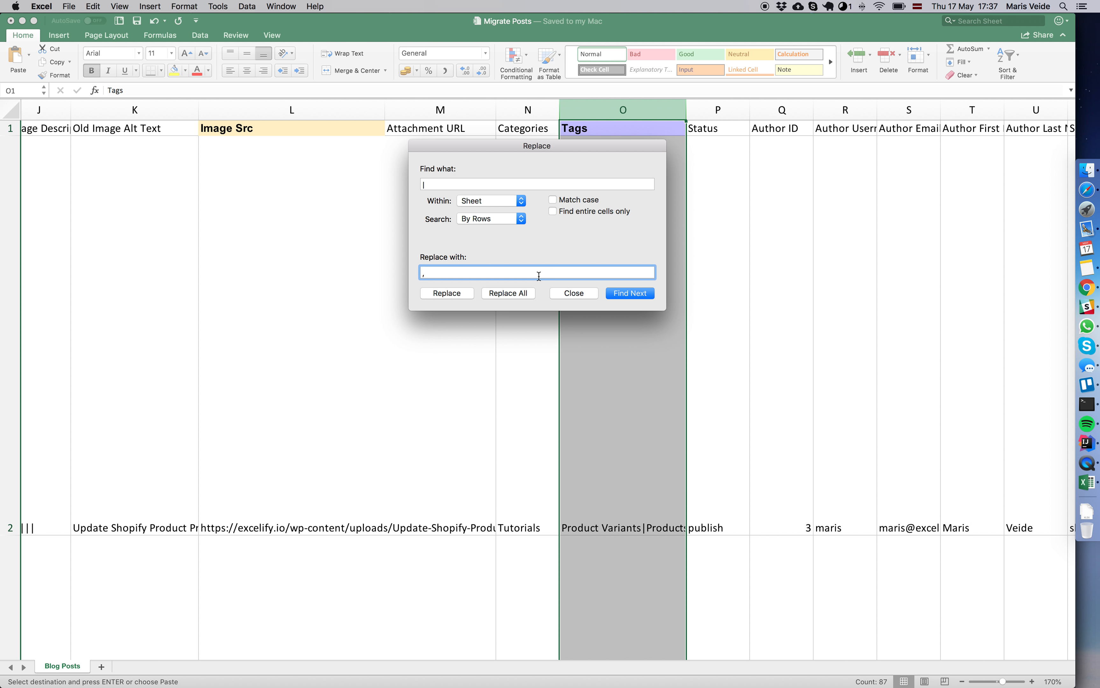
{"action": "left_click", "coordinate": [509, 295]}
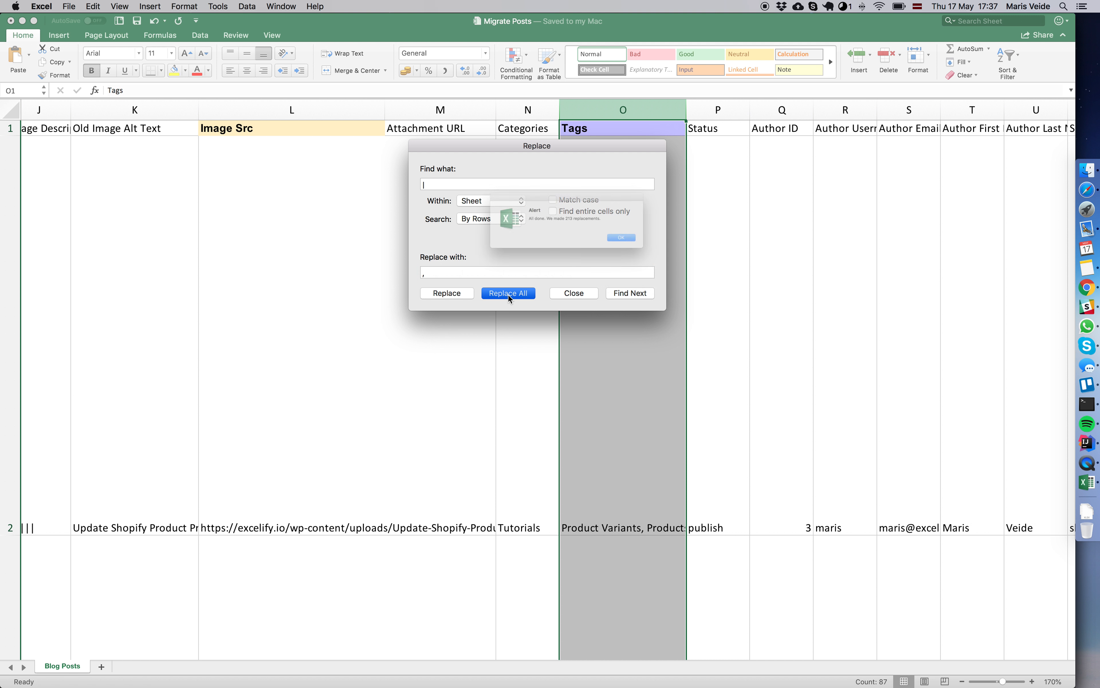
{"action": "left_click", "coordinate": [652, 248]}
{"action": "left_click", "coordinate": [578, 293]}
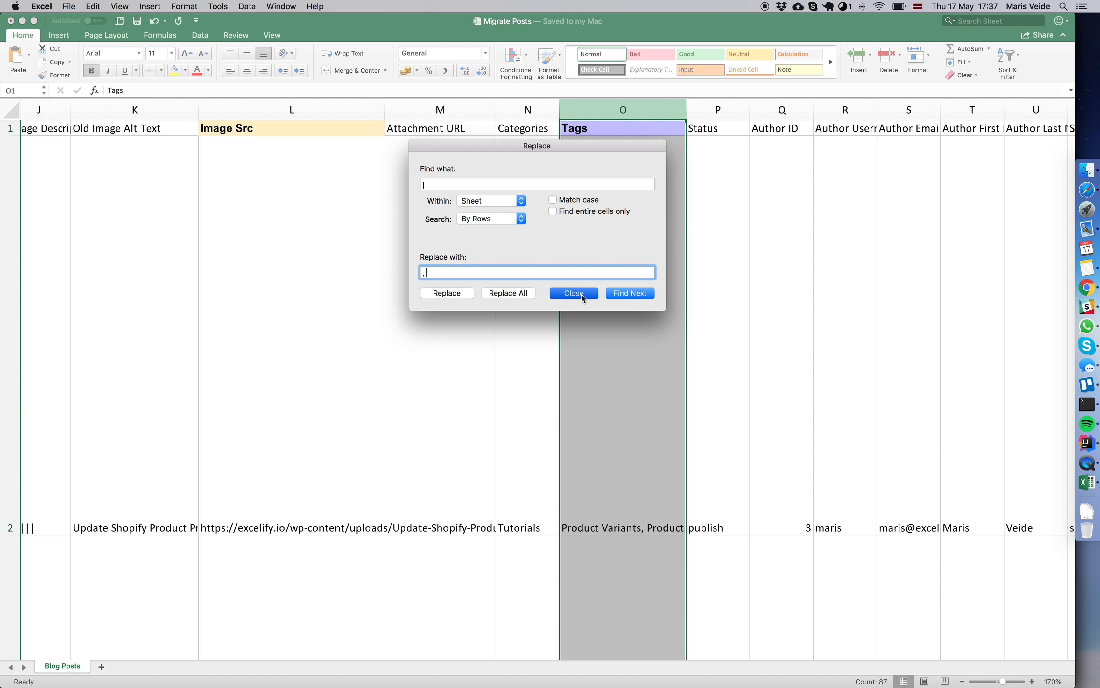
{"action": "left_click", "coordinate": [609, 361]}
{"action": "double_click", "coordinate": [637, 525]}
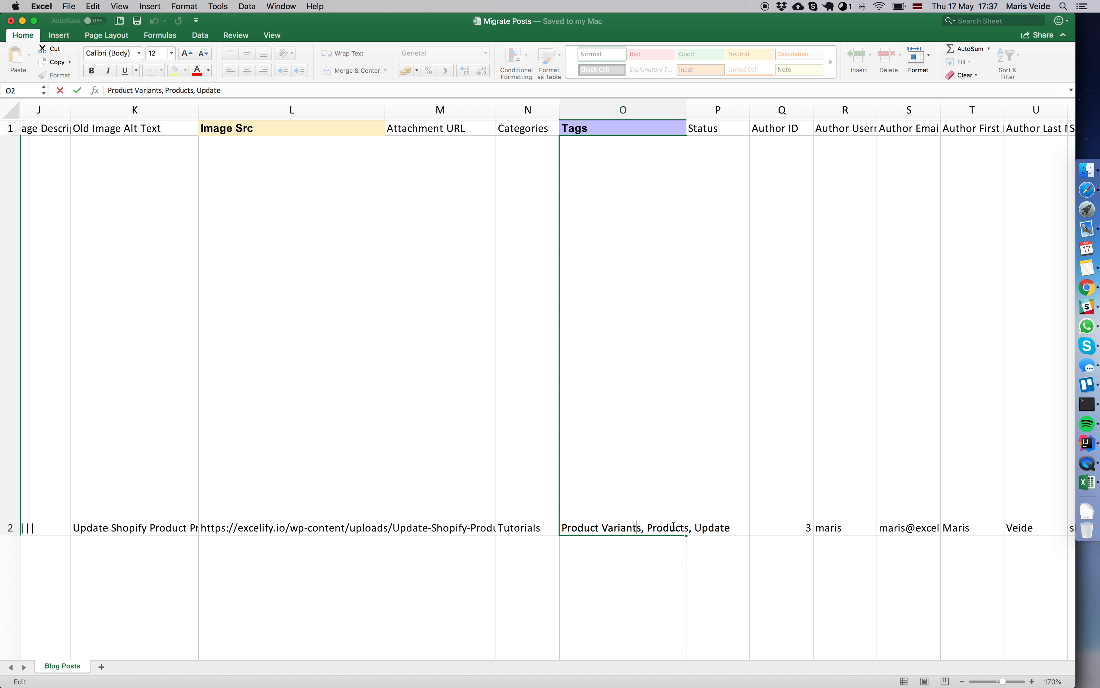
{"action": "key", "text": "Escape"}
Step: Compare the Status column in Migrate Posts with the template's Blog Posts headers to find its matching column
{"action": "left_click", "coordinate": [728, 351]}
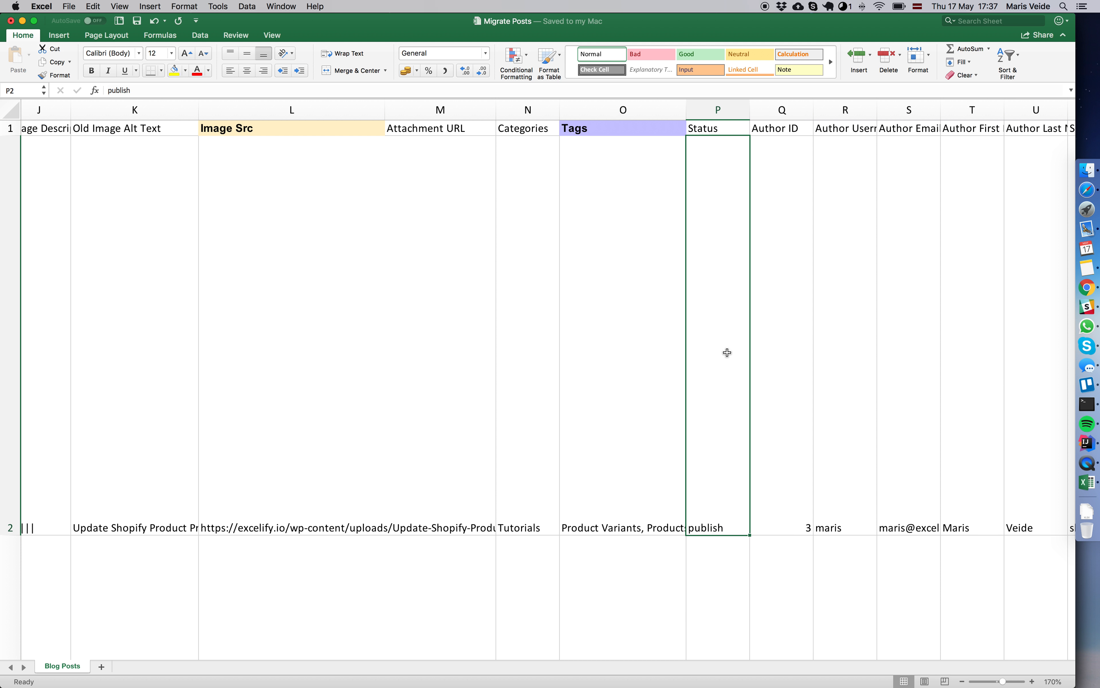
{"action": "scroll", "coordinate": [738, 318], "scroll_direction": "right", "scroll_amount": 3}
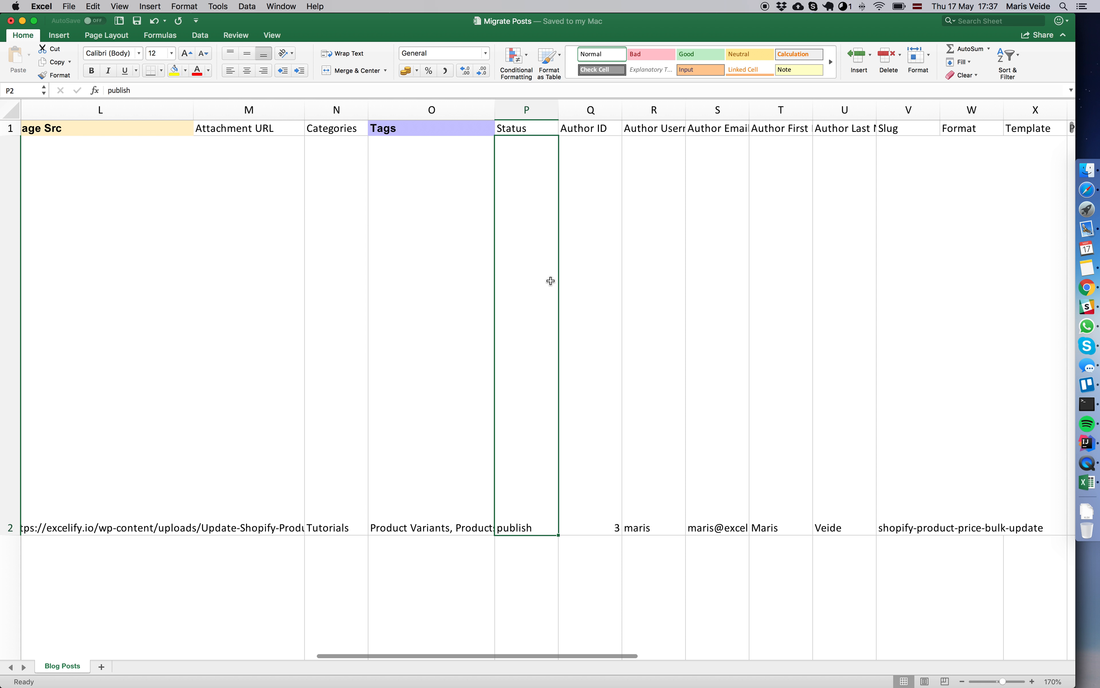
{"action": "key", "text": "super+grave"}
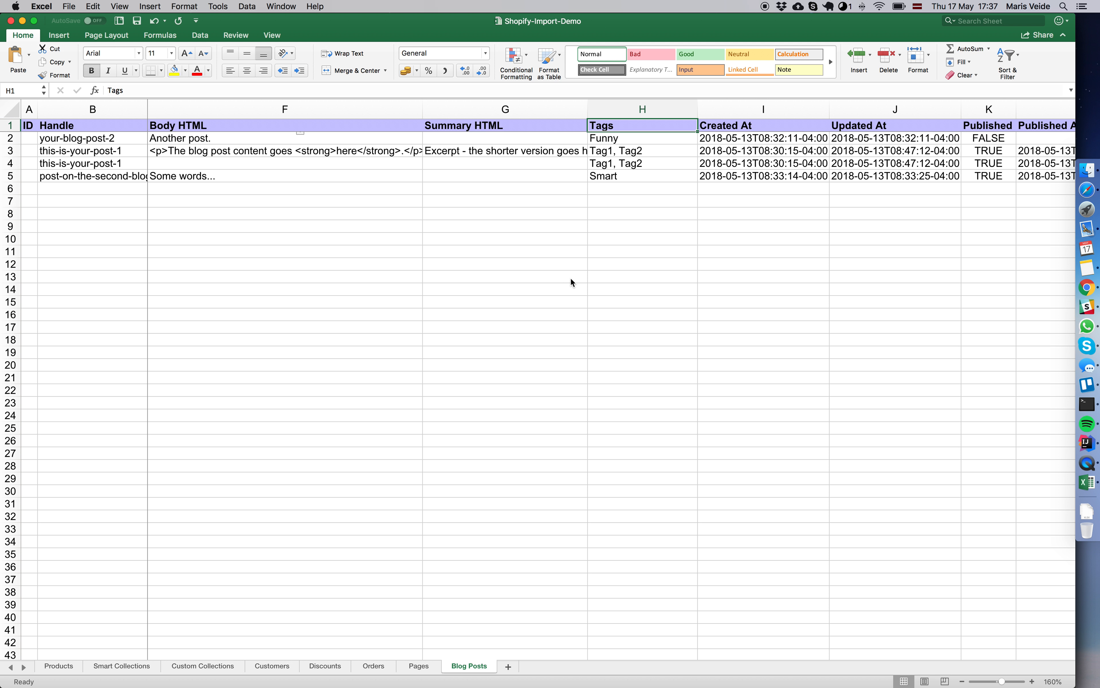
{"action": "key", "text": "super+grave"}
{"action": "left_click", "coordinate": [593, 283]}
{"action": "scroll", "coordinate": [598, 283], "scroll_direction": "right", "scroll_amount": 1}
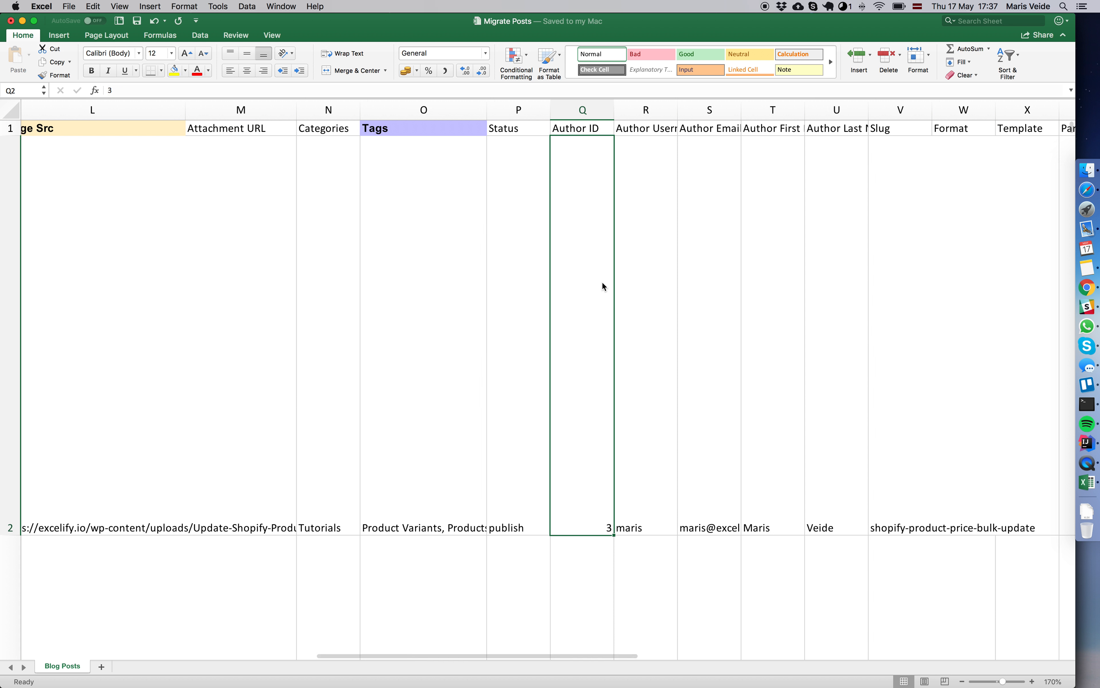
{"action": "scroll", "coordinate": [568, 281], "scroll_direction": "left", "scroll_amount": 1}
{"action": "left_click", "coordinate": [531, 279]}
{"action": "key", "text": "super+grave"}
{"action": "scroll", "coordinate": [624, 240], "scroll_direction": "right", "scroll_amount": 2}
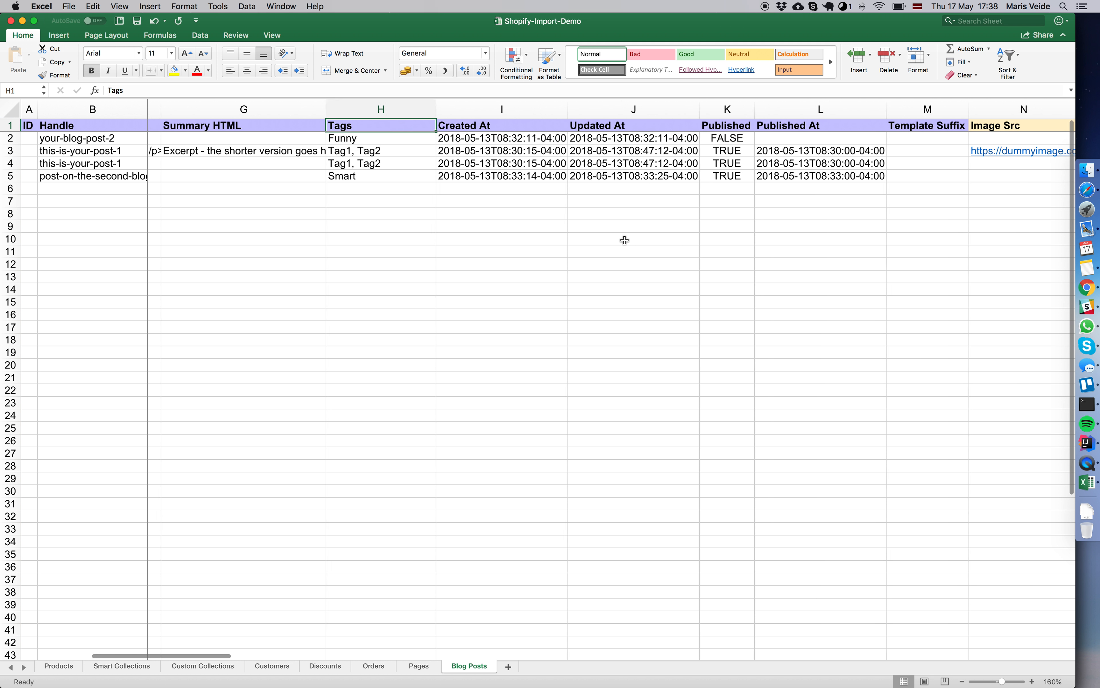
Step: Insert an empty column between Status and Author ID in Migrate Posts and select its header cell
{"action": "left_click", "coordinate": [728, 126]}
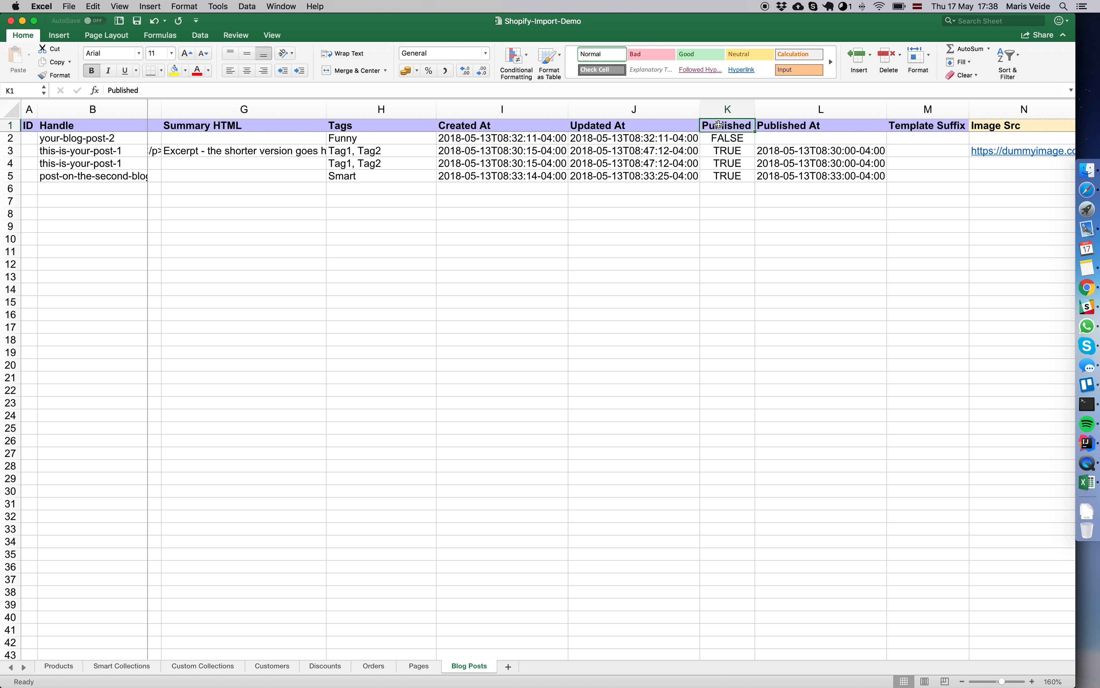
{"action": "key", "text": "super+c"}
{"action": "key", "text": "super+grave"}
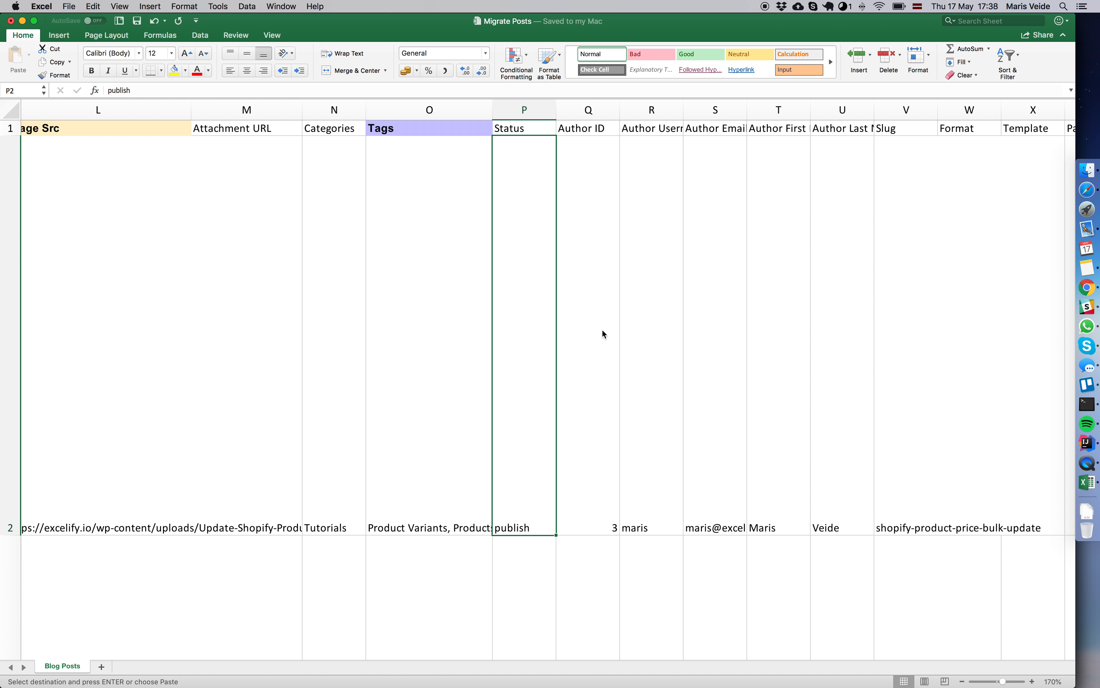
{"action": "left_click", "coordinate": [588, 109]}
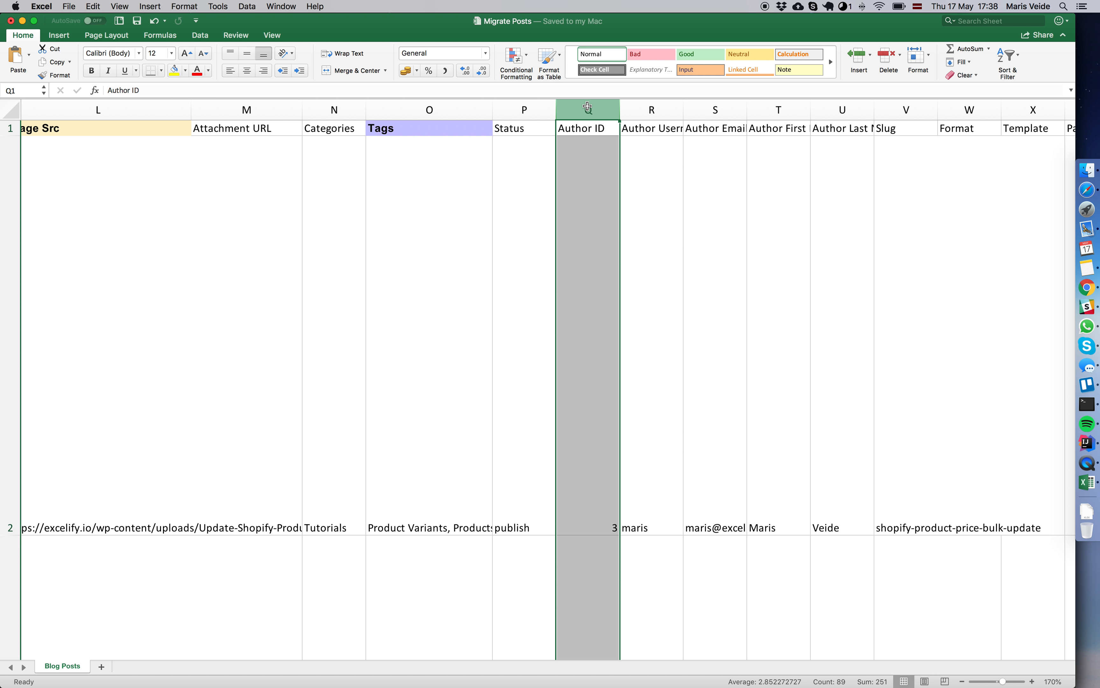
{"action": "right_click", "coordinate": [588, 106]}
{"action": "left_click", "coordinate": [610, 161]}
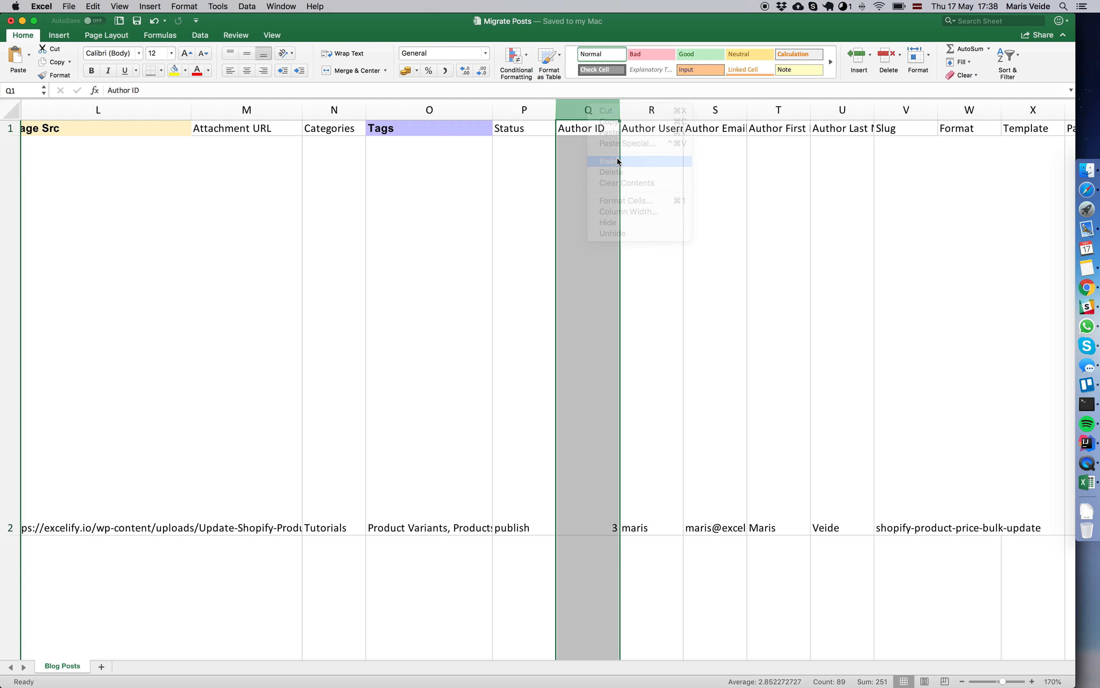
{"action": "left_click", "coordinate": [586, 131]}
Step: Copy the Published header from the template's Blog Posts sheet into cell Q1 of Migrate Posts
{"action": "key", "text": "super+grave"}
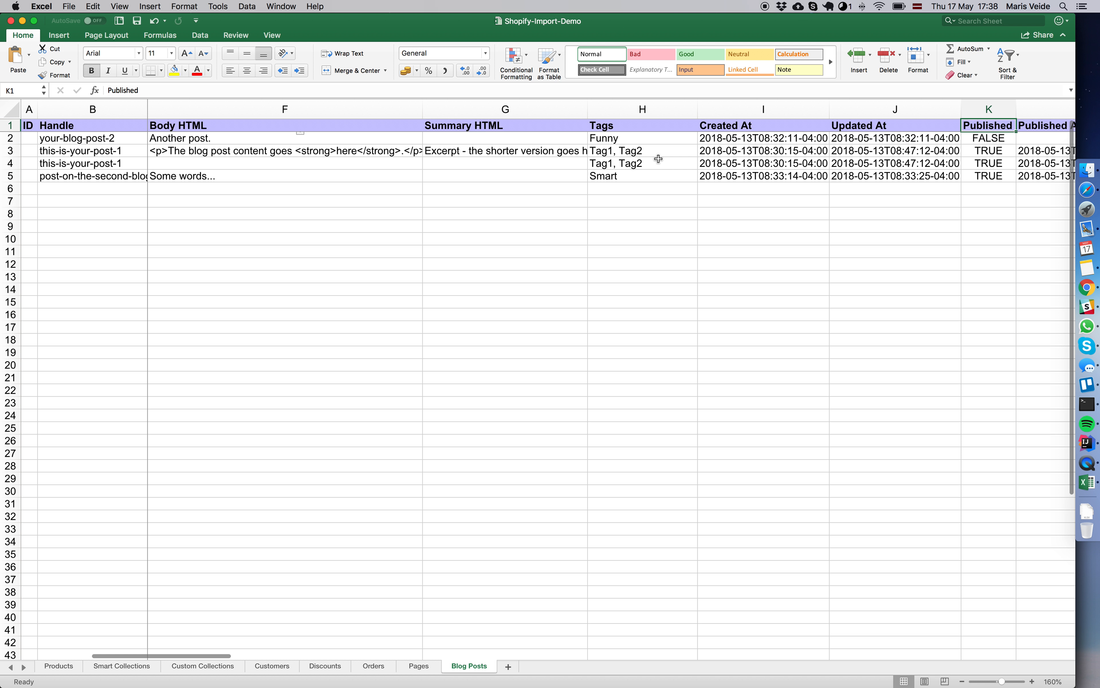
{"action": "scroll", "coordinate": [657, 154], "scroll_direction": "right", "scroll_amount": 5}
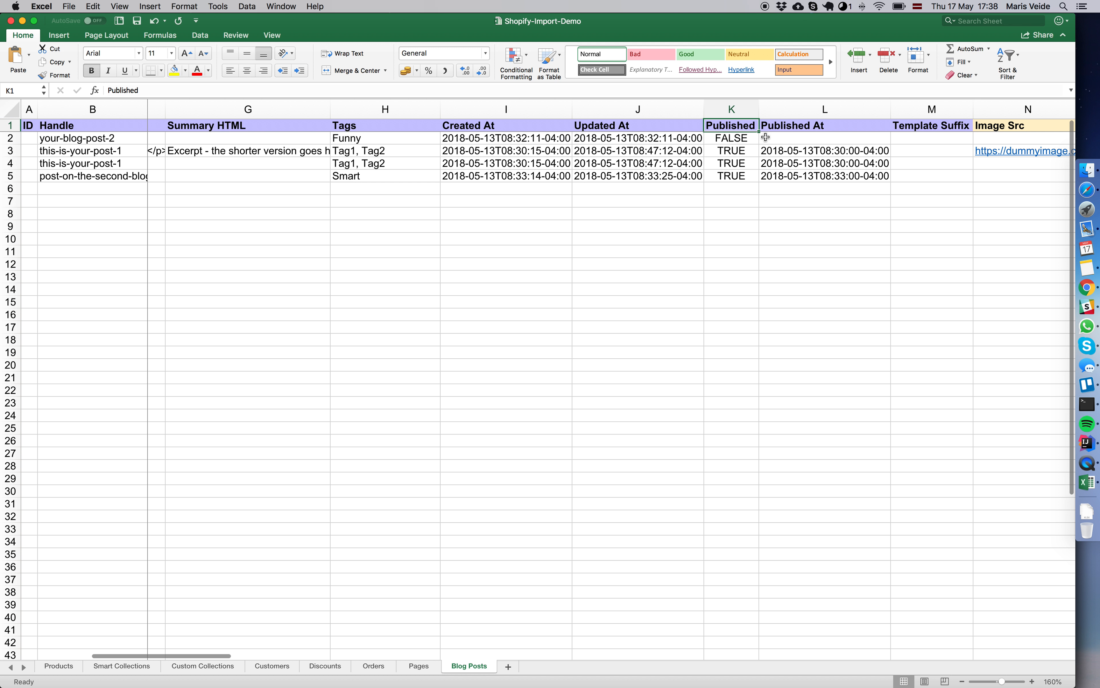
{"action": "key", "text": "super+c"}
{"action": "key", "text": "super+grave"}
{"action": "left_click", "coordinate": [589, 127]}
{"action": "key", "text": "super+v"}
Step: Enter the formula =IF(P2="publish", TRUE, FALSE) in cell Q2 for the first post's Published value
{"action": "left_click", "coordinate": [596, 178]}
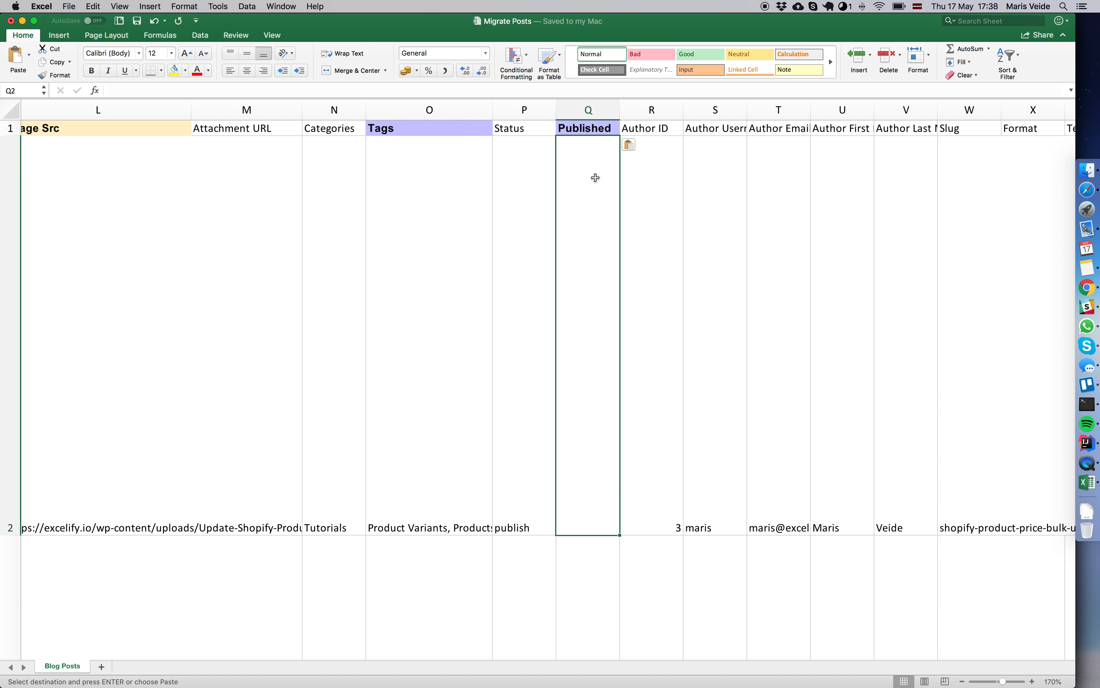
{"action": "type", "text": "="}
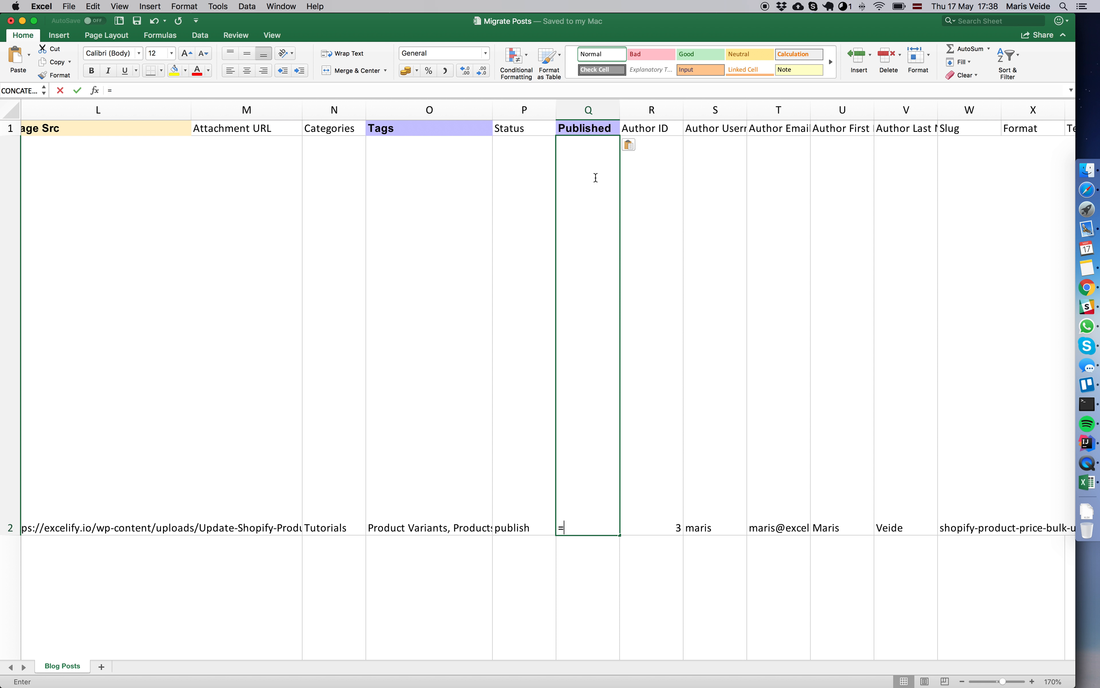
{"action": "type", "text": "IF("}
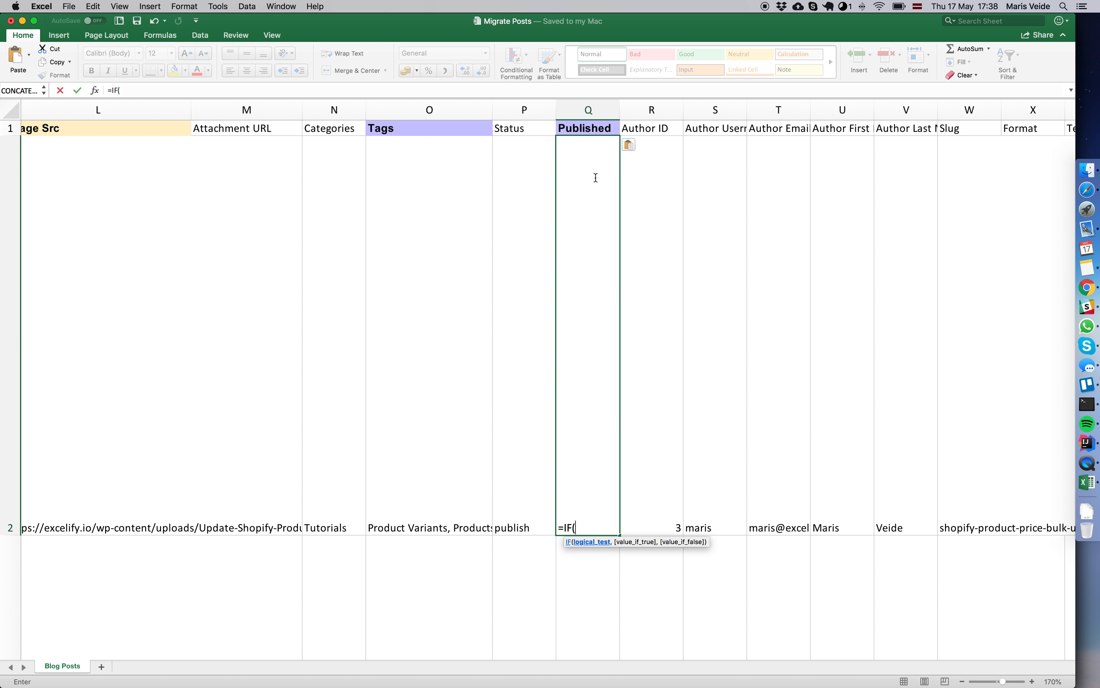
{"action": "key", "text": "Left"}
{"action": "type", "text": "=\"publish\", "}
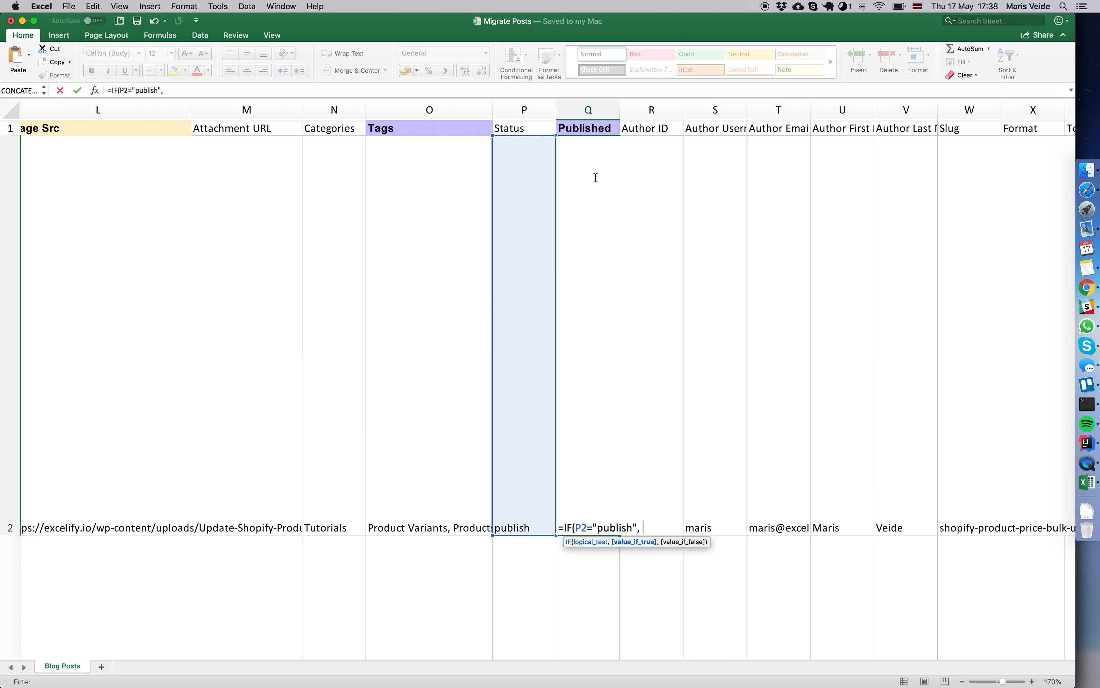
{"action": "type", "text": "TRUE, FALSE)"}
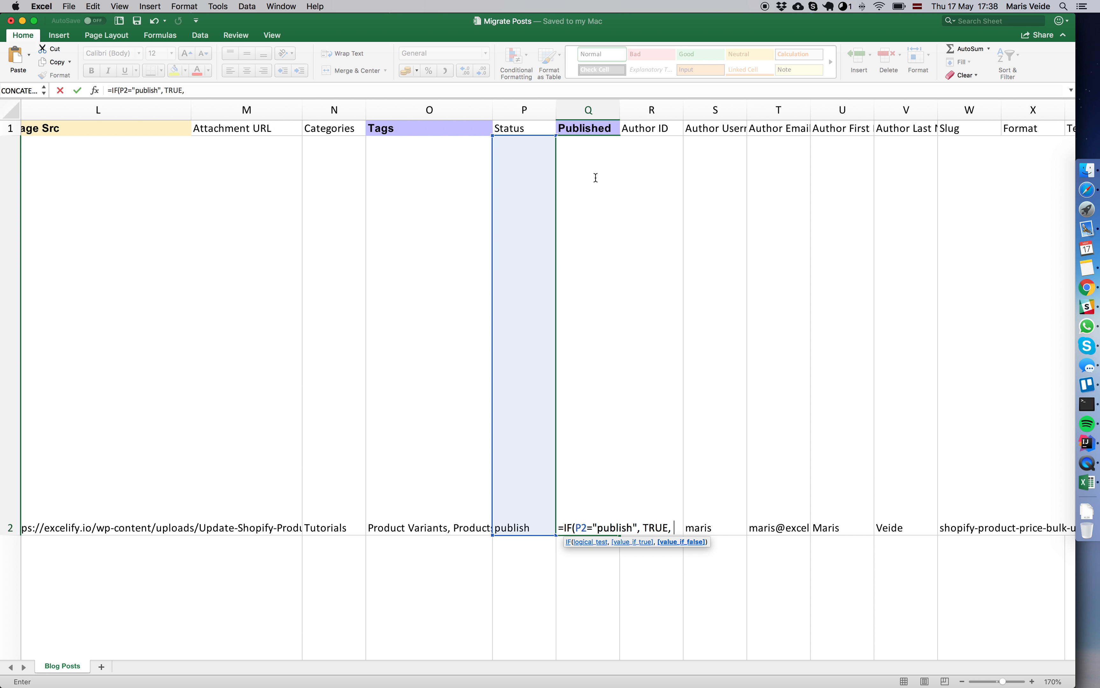
{"action": "key", "text": "Return"}
Step: Fill the Published formula from Q2 down through all the post rows
{"action": "left_click", "coordinate": [596, 181]}
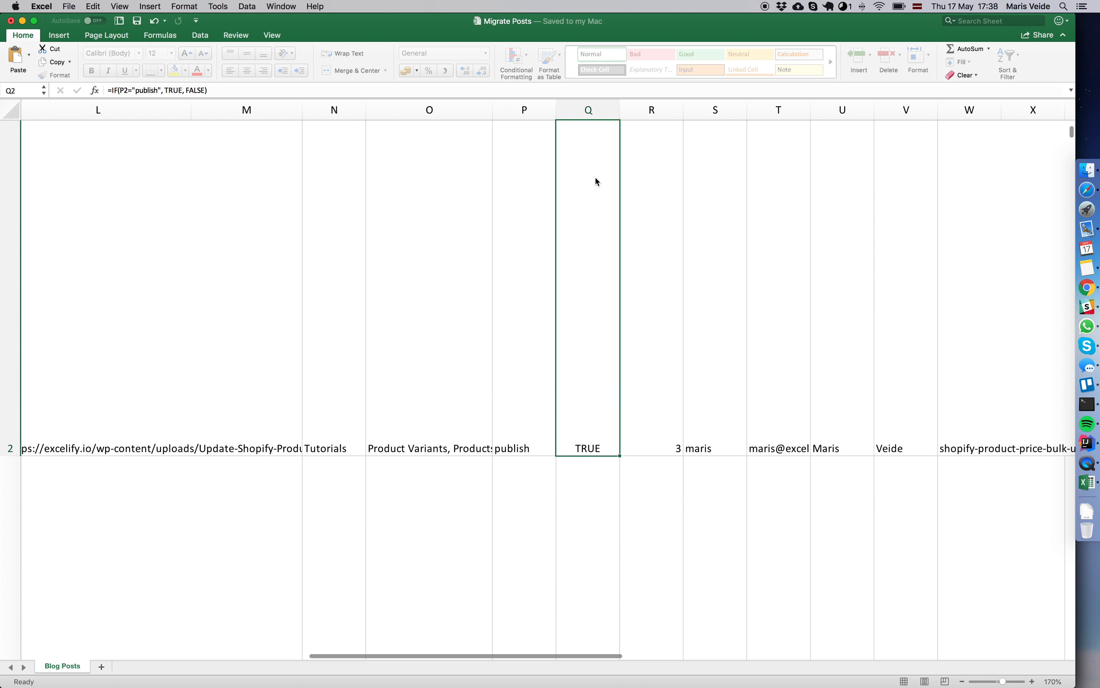
{"action": "scroll", "coordinate": [604, 283], "scroll_direction": "down", "scroll_amount": 1}
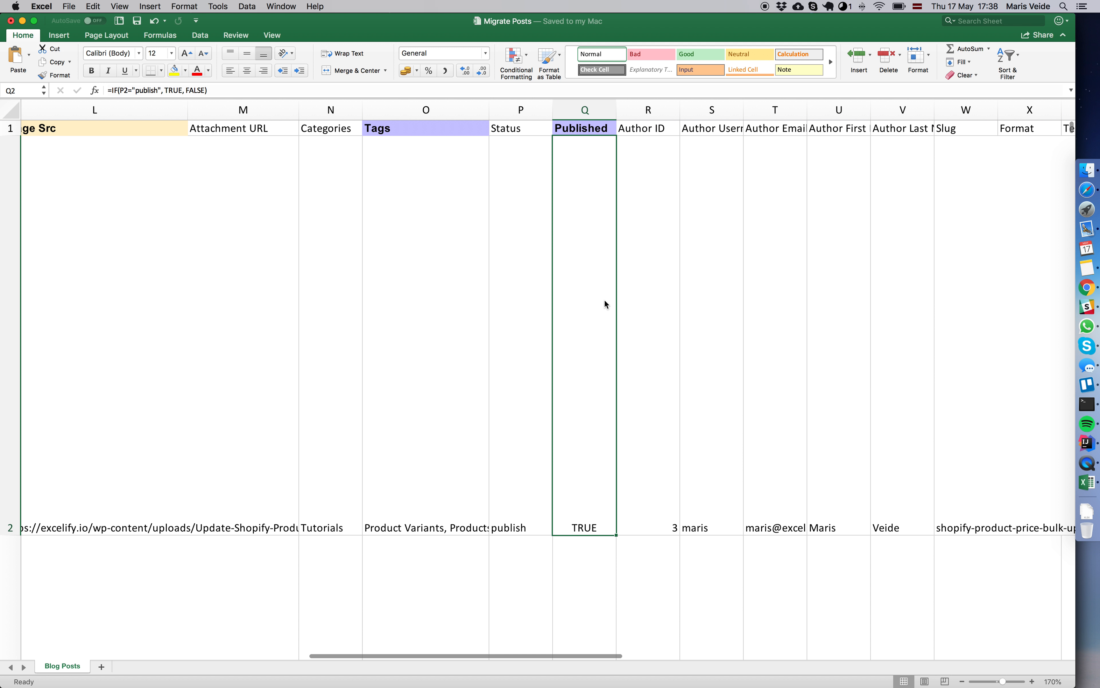
{"action": "double_click", "coordinate": [617, 535]}
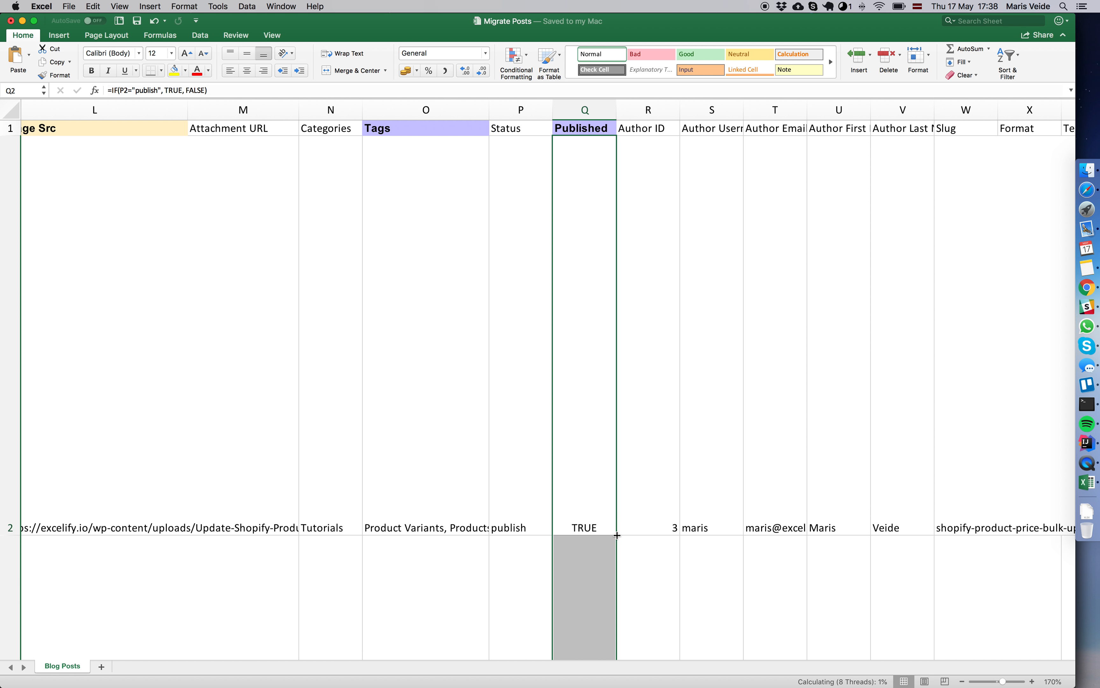
Step: Examine the Published formula in the first few post rows against their Status values
{"action": "left_click", "coordinate": [593, 530]}
{"action": "key", "text": "Down"}
{"action": "key", "text": "Down"}
{"action": "key", "text": "Down"}
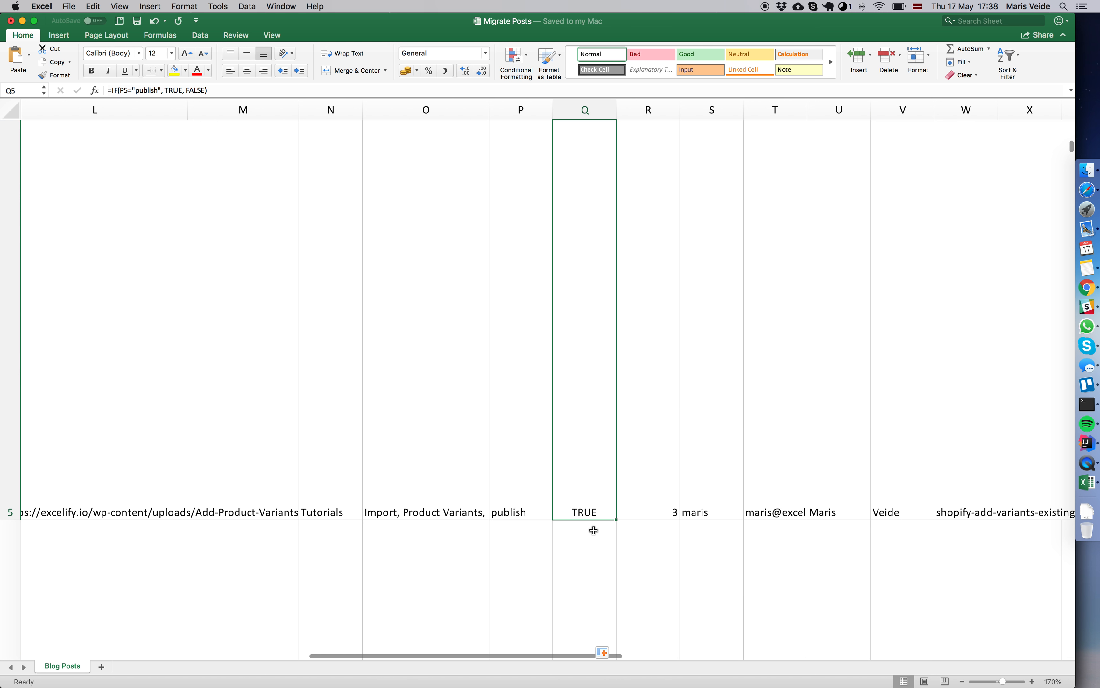
{"action": "key", "text": "Up"}
{"action": "key", "text": "Up"}
{"action": "key", "text": "Up"}
{"action": "key", "text": "Up"}
{"action": "key", "text": "Down"}
{"action": "key", "text": "Down"}
{"action": "key", "text": "Down"}
{"action": "key", "text": "Down"}
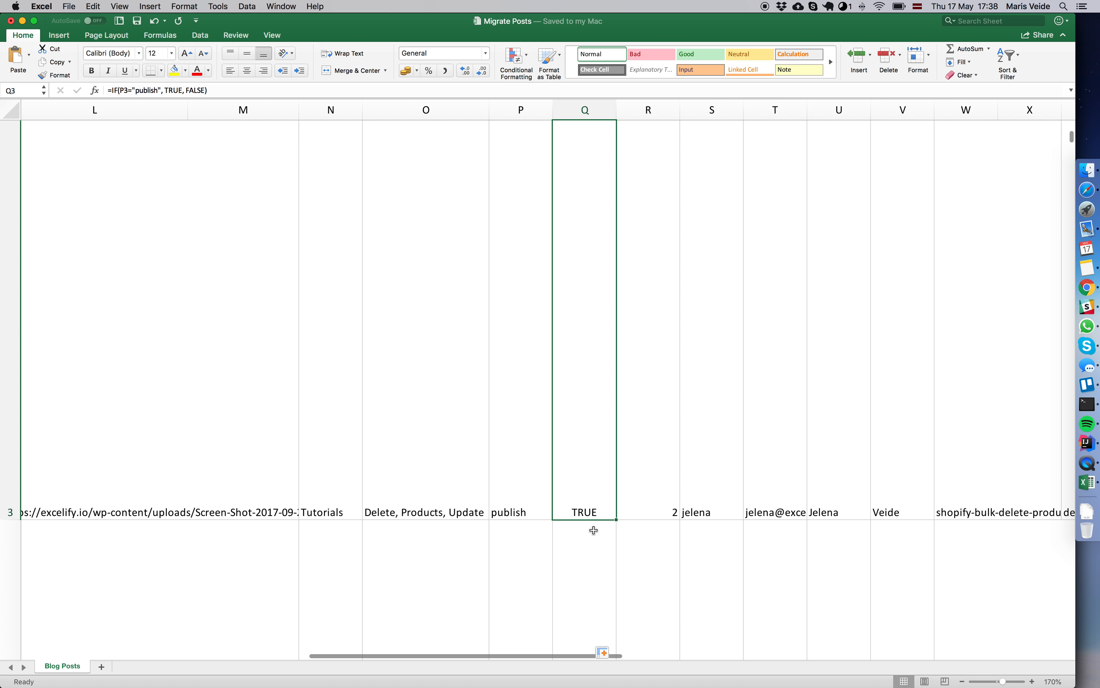
{"action": "key", "text": "Up"}
{"action": "key", "text": "Up"}
{"action": "key", "text": "Up"}
{"action": "key", "text": "Up"}
{"action": "key", "text": "Down"}
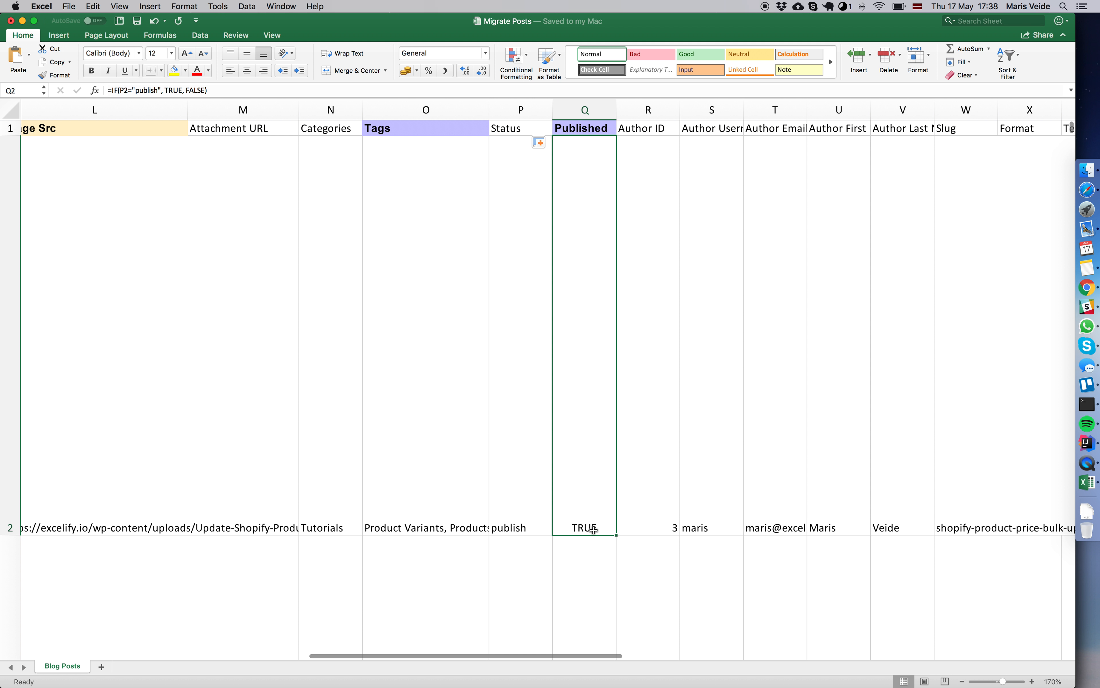
{"action": "key", "text": "Down"}
{"action": "key", "text": "Up"}
{"action": "key", "text": "Up"}
{"action": "key", "text": "Down"}
{"action": "key", "text": "Left"}
{"action": "key", "text": "Right"}
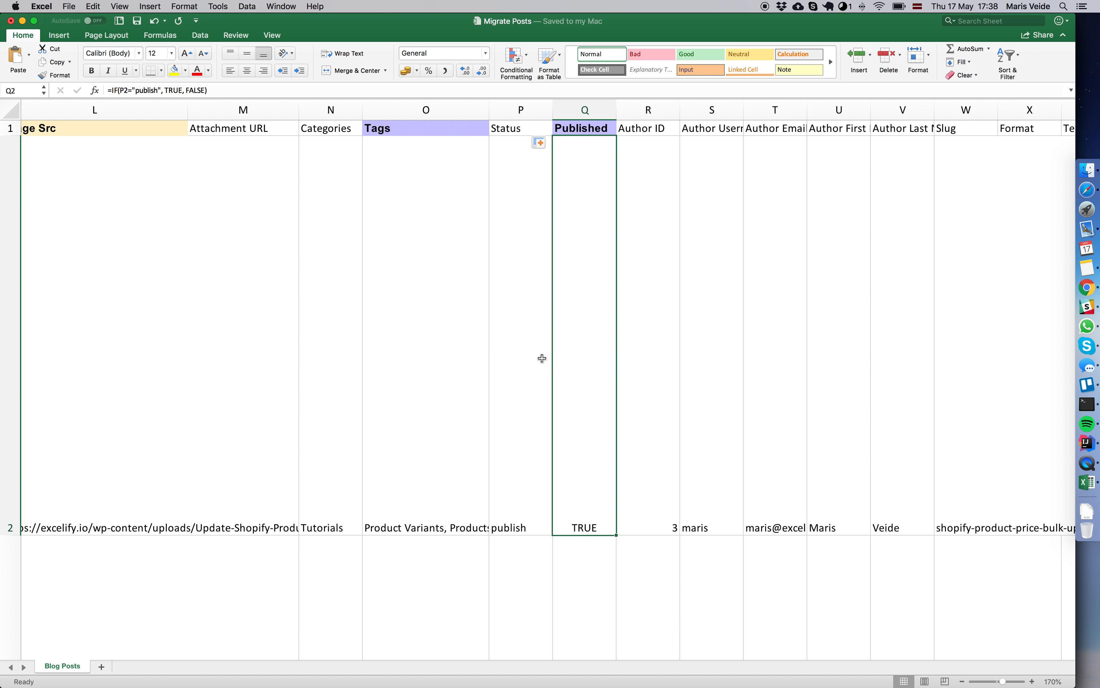
Step: Freeze the panes above row 2 so the header row of Migrate Posts stays in view
{"action": "left_click", "coordinate": [13, 200]}
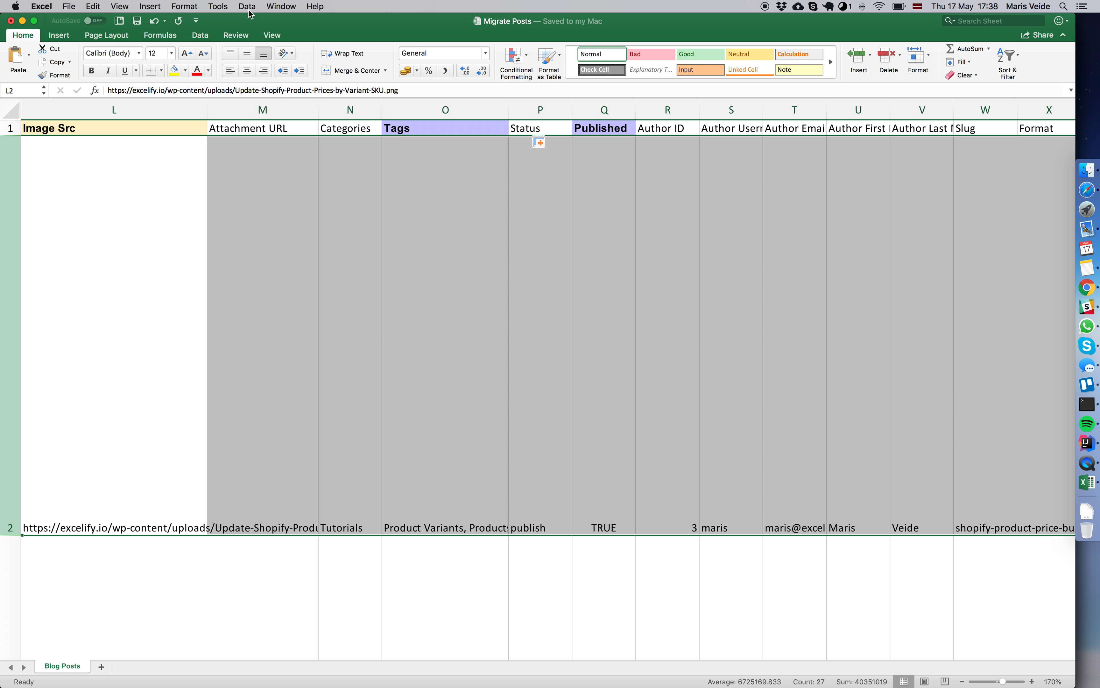
{"action": "left_click", "coordinate": [281, 7]}
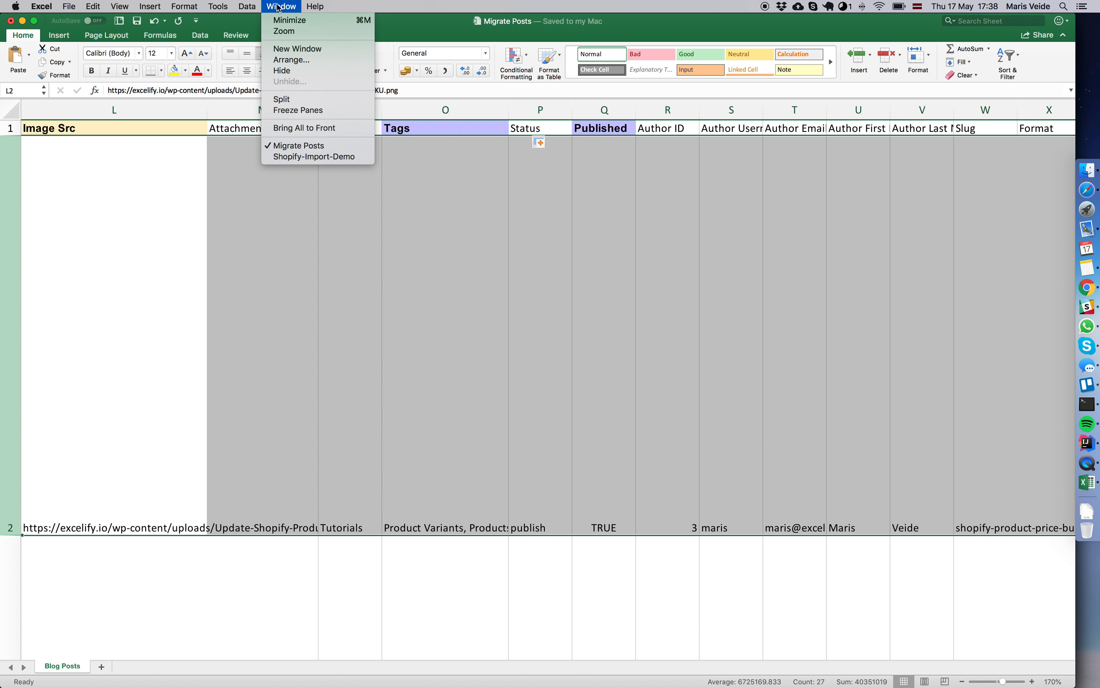
{"action": "left_click", "coordinate": [299, 111]}
{"action": "left_click", "coordinate": [543, 202]}
Step: Examine the first post's author data in the Author ID, Author Username, Author Email and Author First Name columns
{"action": "scroll", "coordinate": [607, 212], "scroll_direction": "right", "scroll_amount": 5}
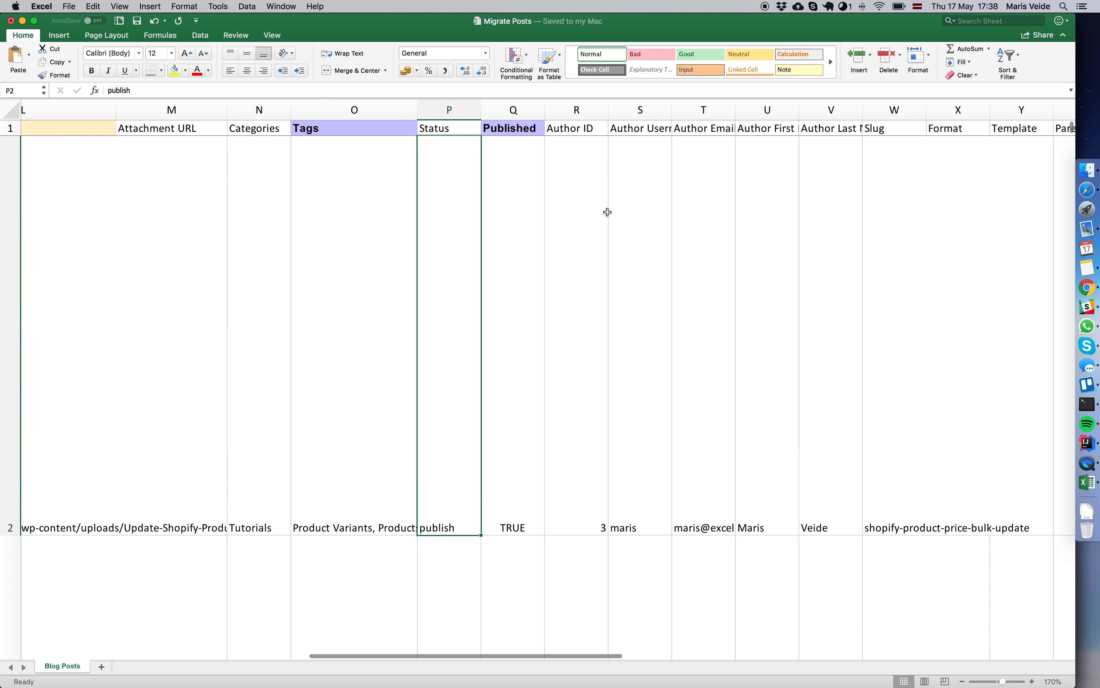
{"action": "scroll", "coordinate": [607, 212], "scroll_direction": "right", "scroll_amount": 6}
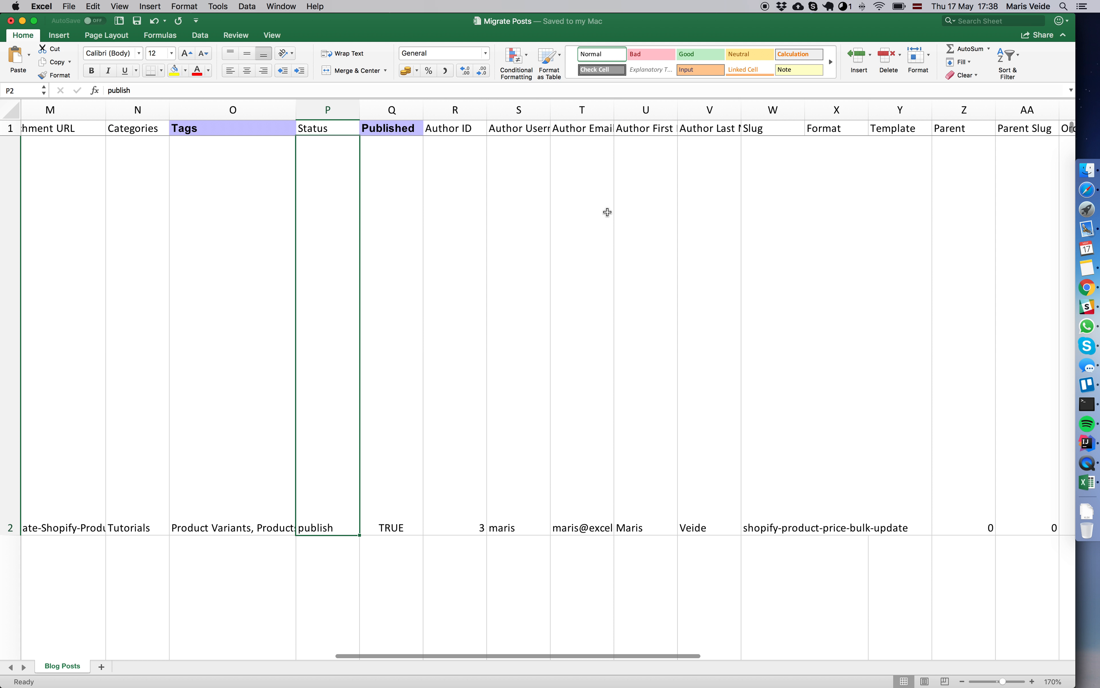
{"action": "left_click", "coordinate": [457, 199]}
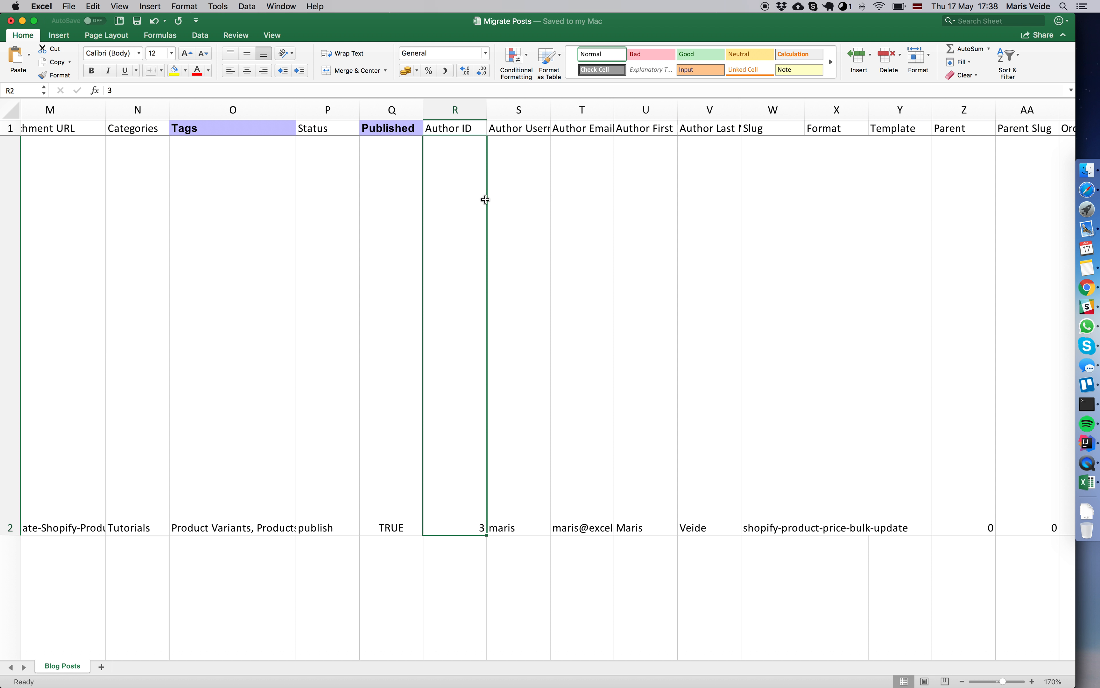
{"action": "left_click", "coordinate": [510, 234]}
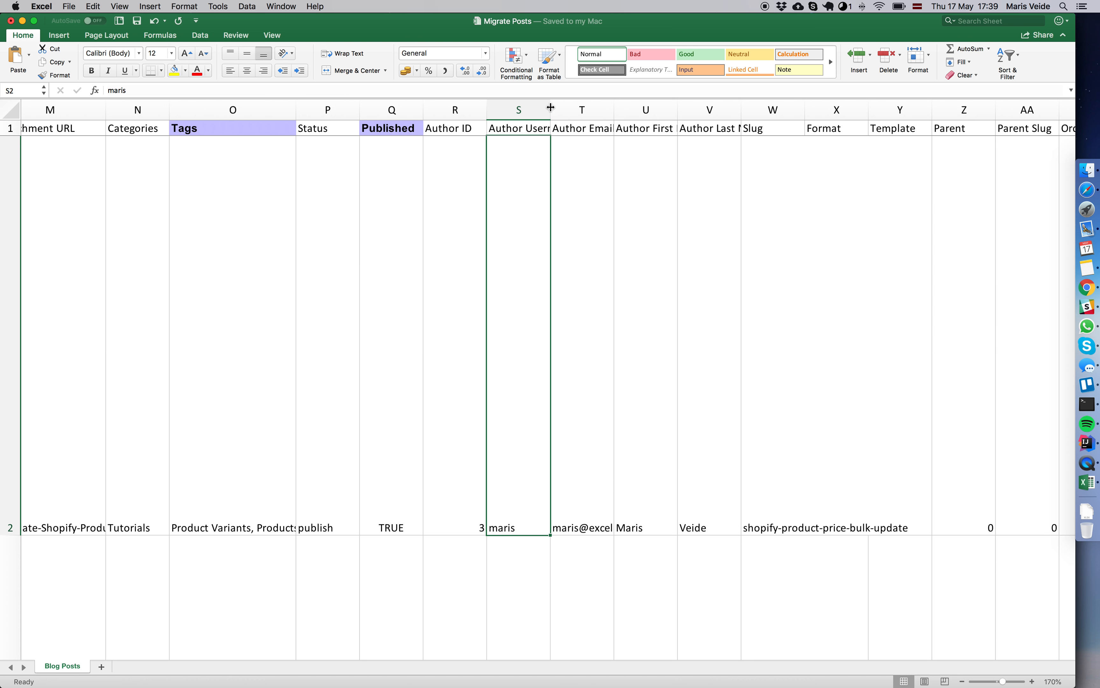
{"action": "left_click", "coordinate": [580, 223]}
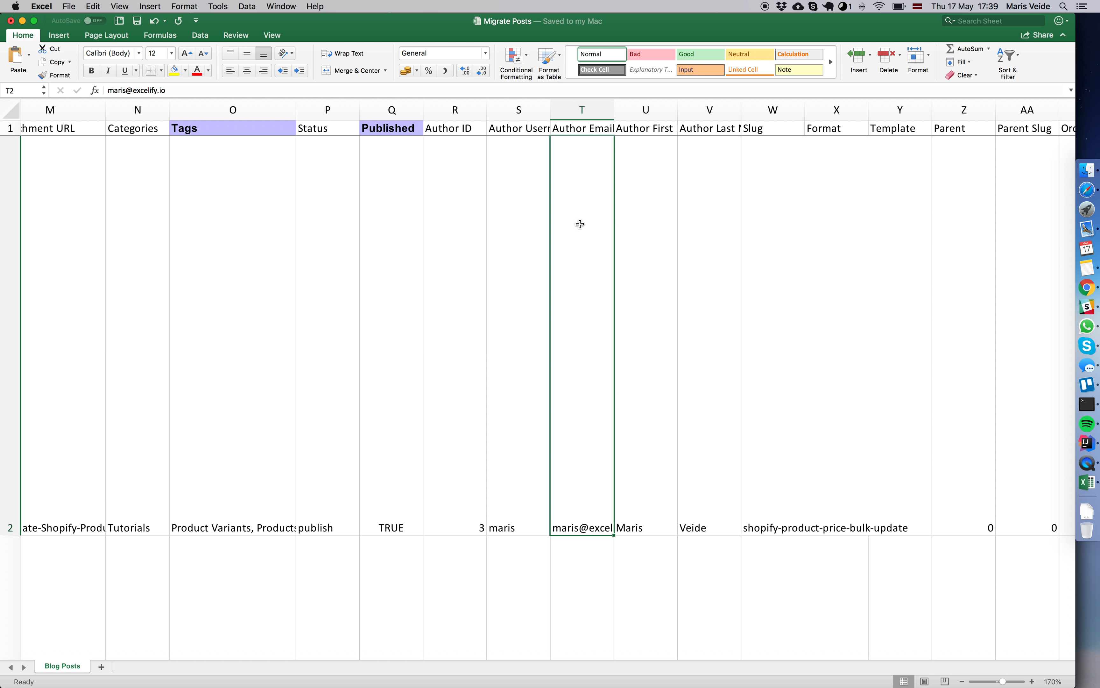
{"action": "left_click", "coordinate": [634, 237]}
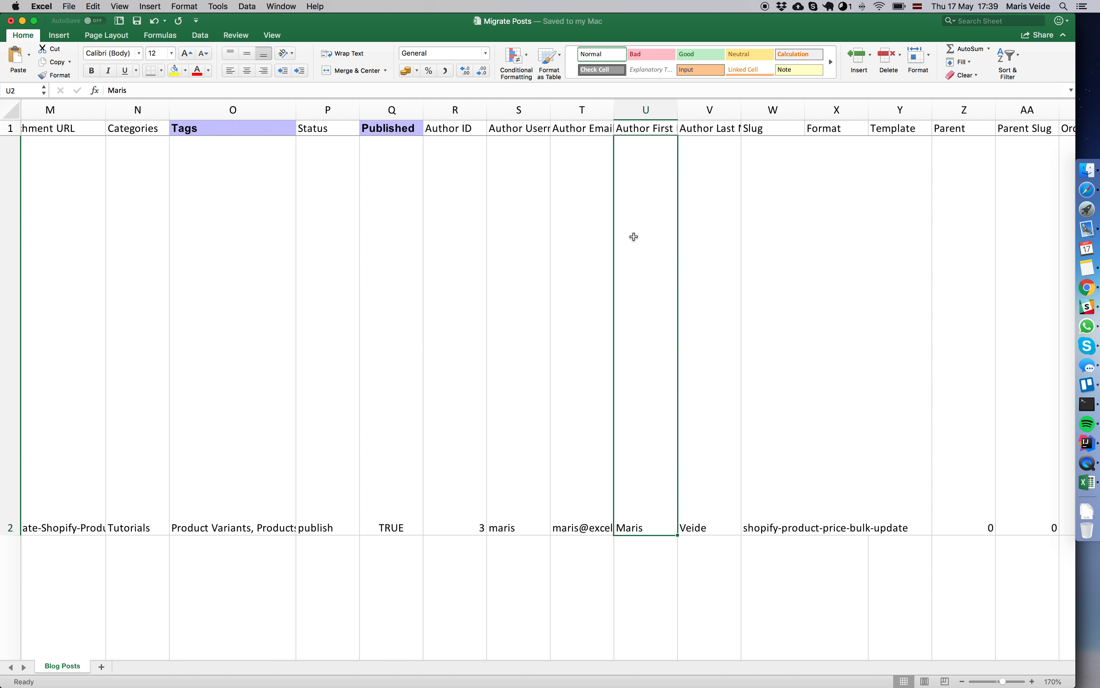
Step: Autofit the widths of the Author First Name and Author Last Name columns to their contents
{"action": "scroll", "coordinate": [646, 235], "scroll_direction": "right", "scroll_amount": 2}
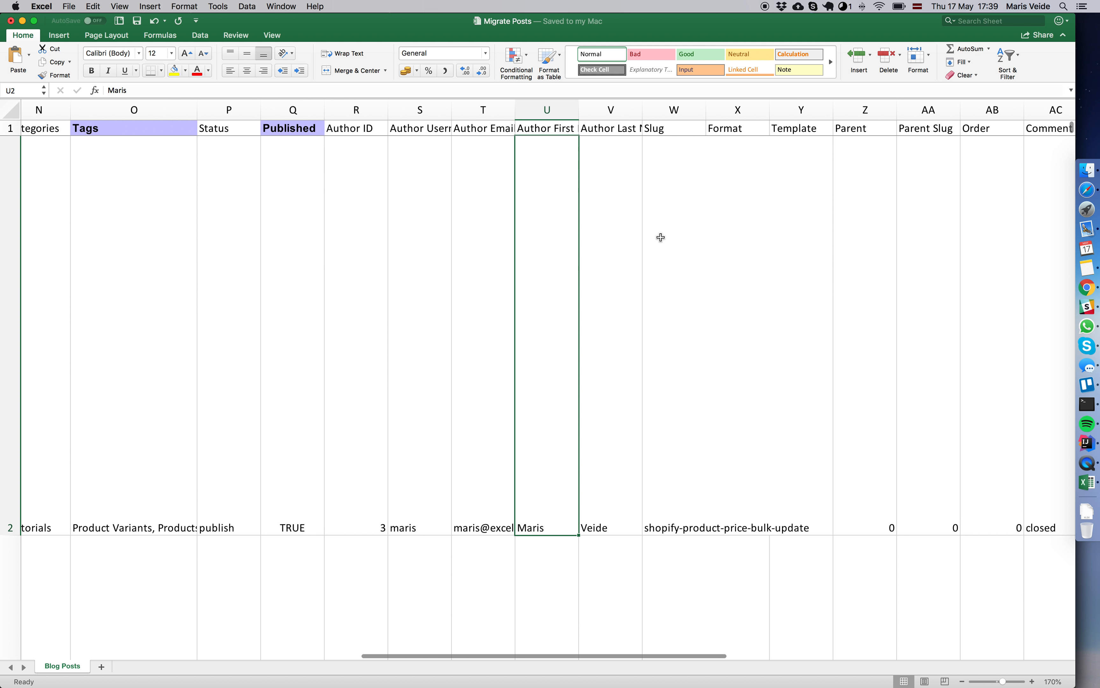
{"action": "double_click", "coordinate": [580, 109]}
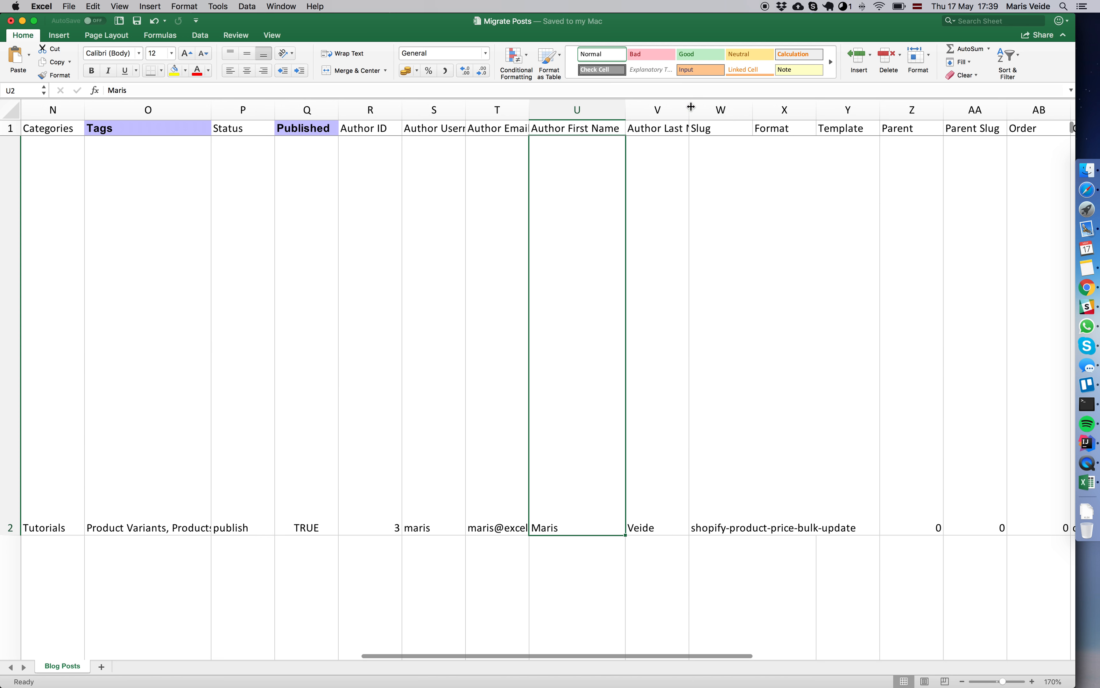
{"action": "double_click", "coordinate": [689, 109]}
{"action": "left_click", "coordinate": [675, 187]}
Step: Examine the column headers in the Blog Posts sheet of Shopify-Import-Demo to find the matching Author column
{"action": "scroll", "coordinate": [699, 187], "scroll_direction": "right", "scroll_amount": 3}
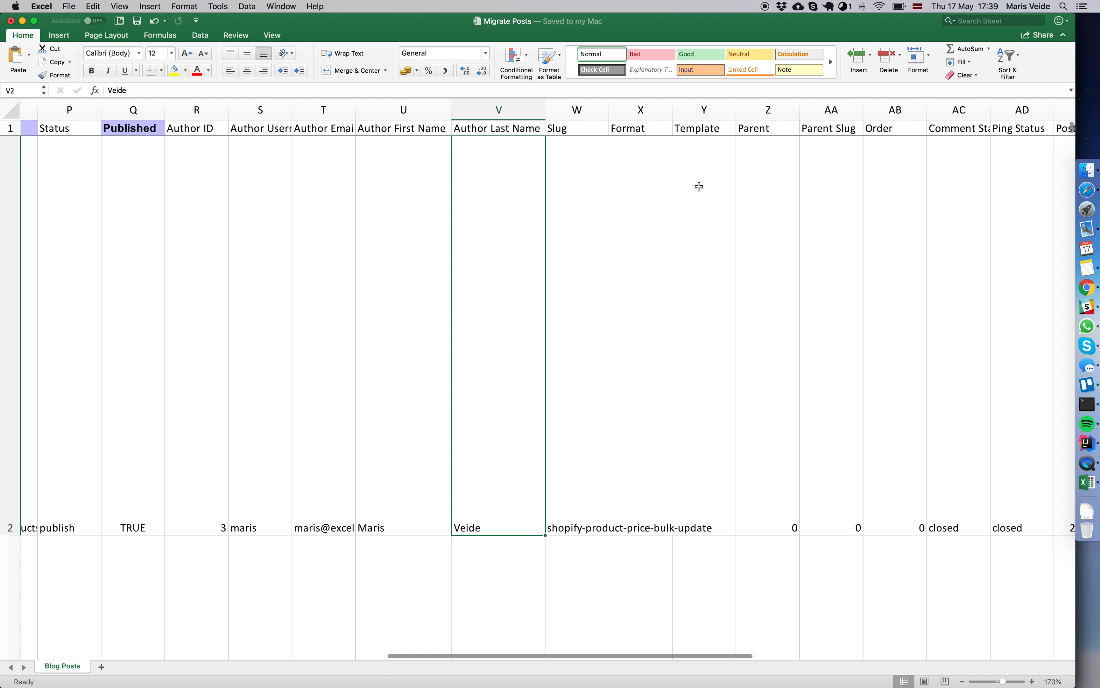
{"action": "key", "text": "super+grave"}
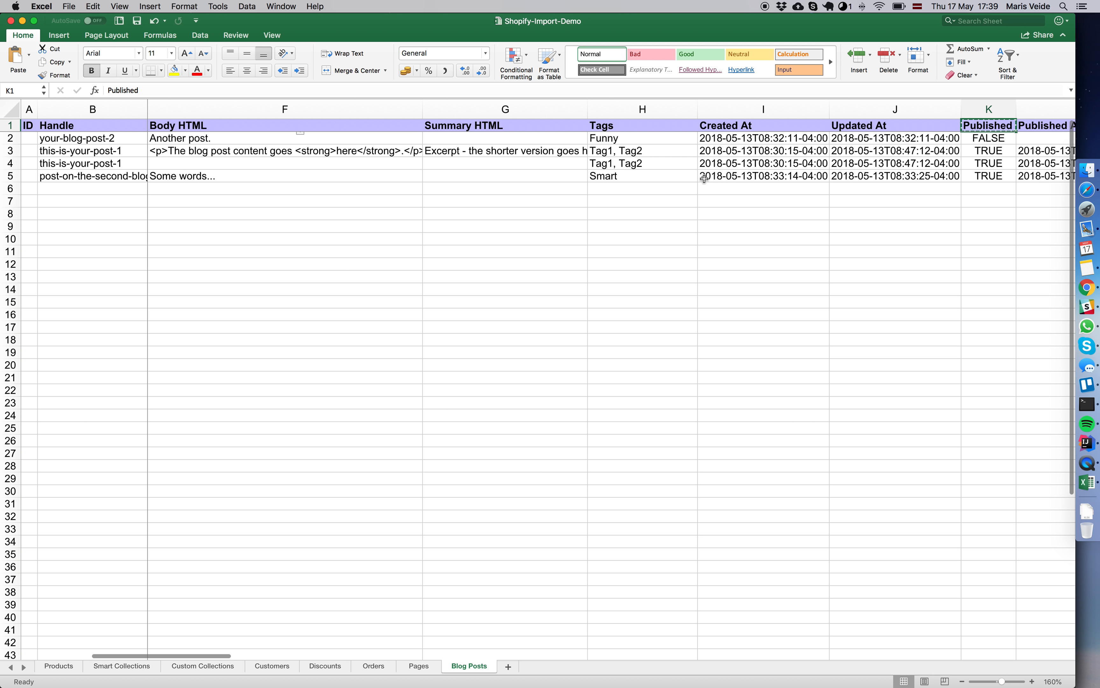
{"action": "scroll", "coordinate": [702, 182], "scroll_direction": "right", "scroll_amount": 3}
{"action": "scroll", "coordinate": [704, 178], "scroll_direction": "right", "scroll_amount": 3}
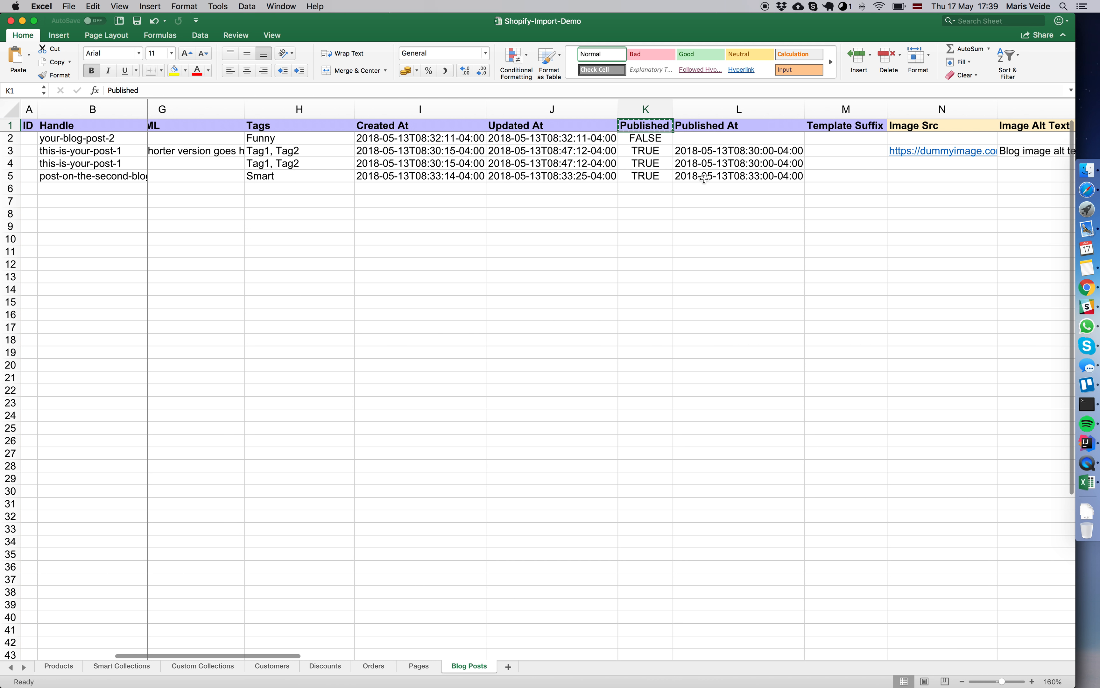
{"action": "scroll", "coordinate": [704, 179], "scroll_direction": "right", "scroll_amount": 5}
{"action": "scroll", "coordinate": [704, 179], "scroll_direction": "left", "scroll_amount": 3}
{"action": "scroll", "coordinate": [705, 178], "scroll_direction": "left", "scroll_amount": 8}
{"action": "mouse_move", "coordinate": [338, 124]}
{"action": "left_mouse_down"}
{"action": "mouse_move", "coordinate": [338, 177]}
{"action": "mouse_move", "coordinate": [338, 126]}
{"action": "left_mouse_up"}
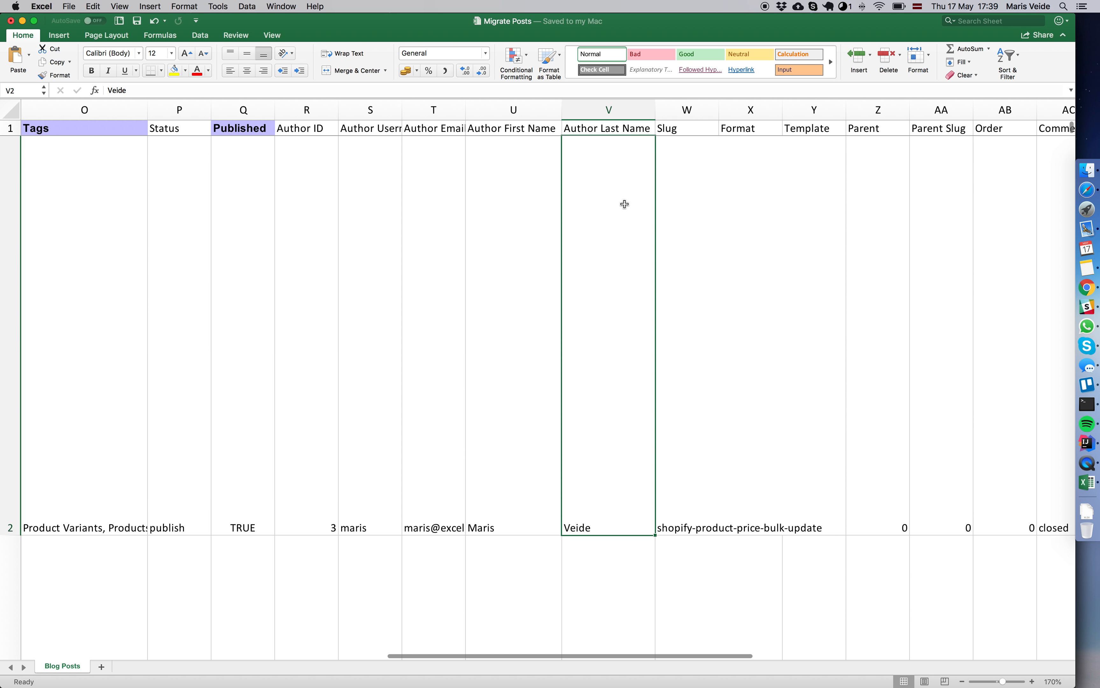
Step: Insert an empty column between Author Last Name and Slug in Migrate Posts
{"action": "left_click", "coordinate": [679, 111]}
{"action": "right_click", "coordinate": [681, 115]}
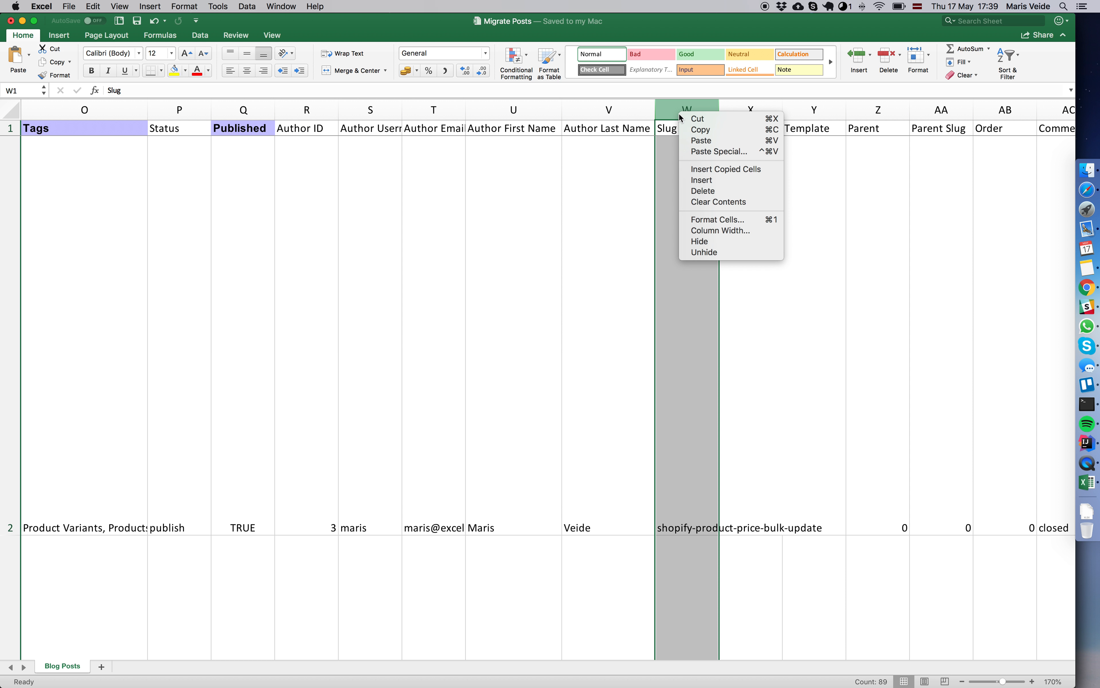
{"action": "left_click", "coordinate": [678, 110]}
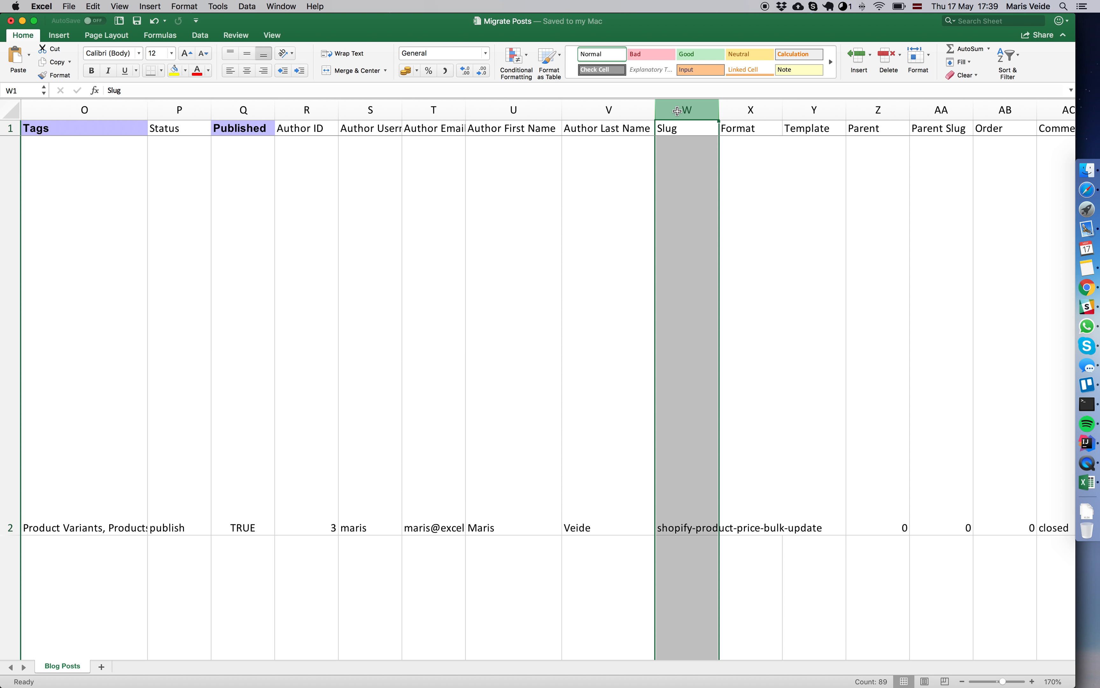
{"action": "right_click", "coordinate": [677, 111]}
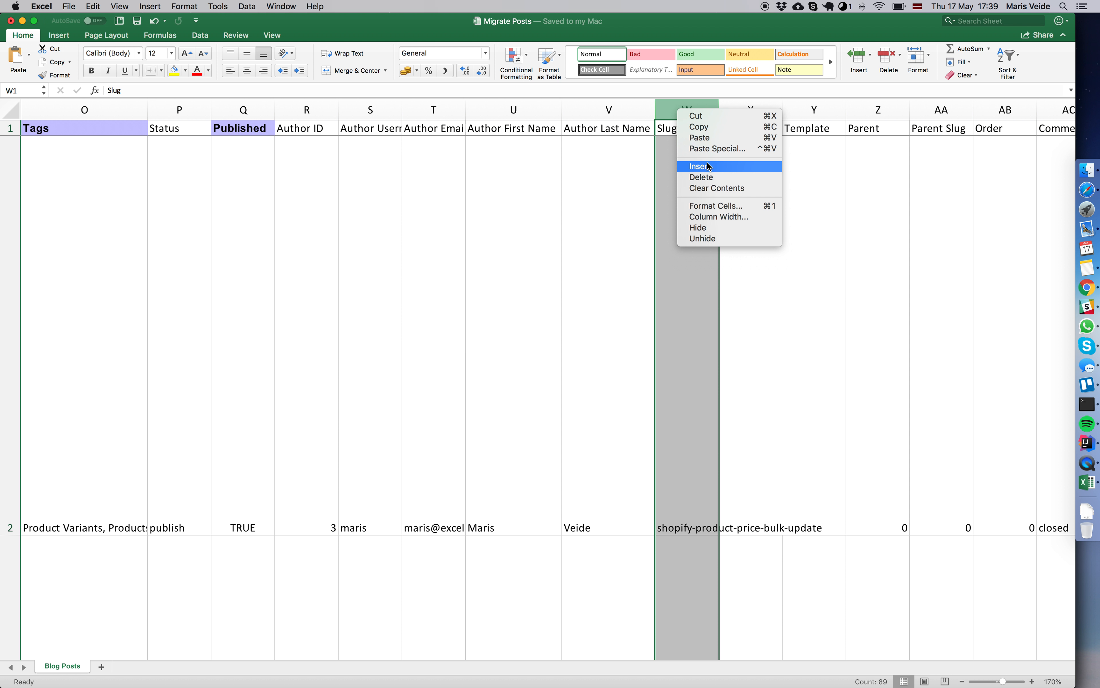
{"action": "key", "text": "Escape"}
Step: Copy the Author header from the template's Blog Posts sheet into cell W1 of Migrate Posts
{"action": "left_click", "coordinate": [680, 130]}
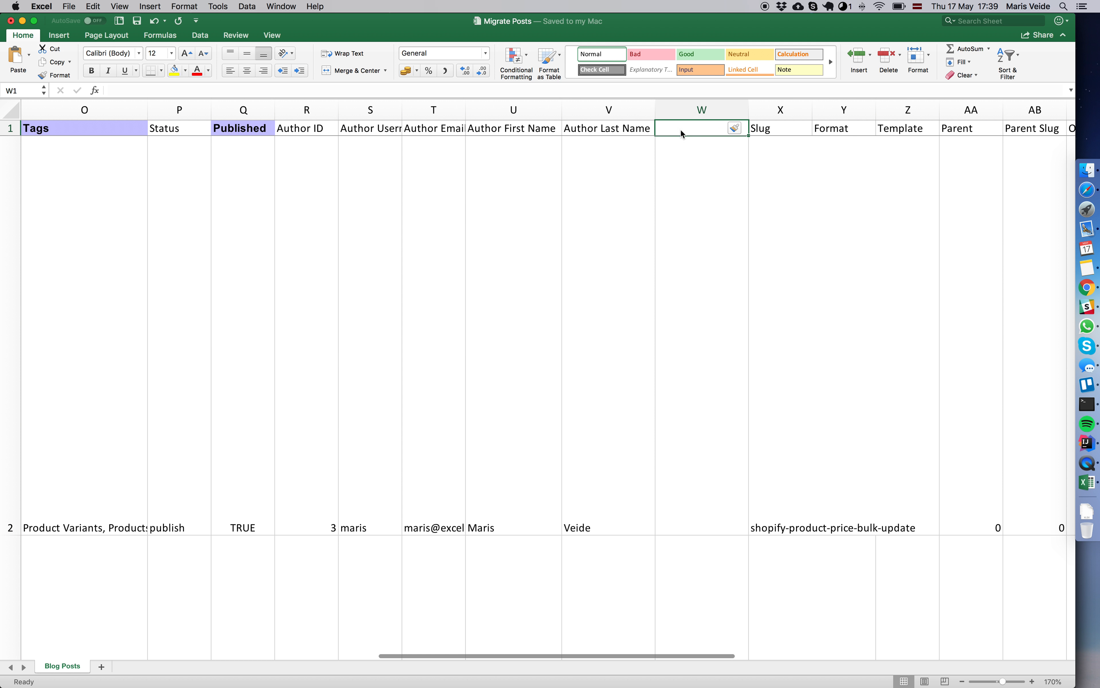
{"action": "key", "text": "super+grave"}
{"action": "left_click", "coordinate": [354, 124]}
{"action": "key", "text": "super+c"}
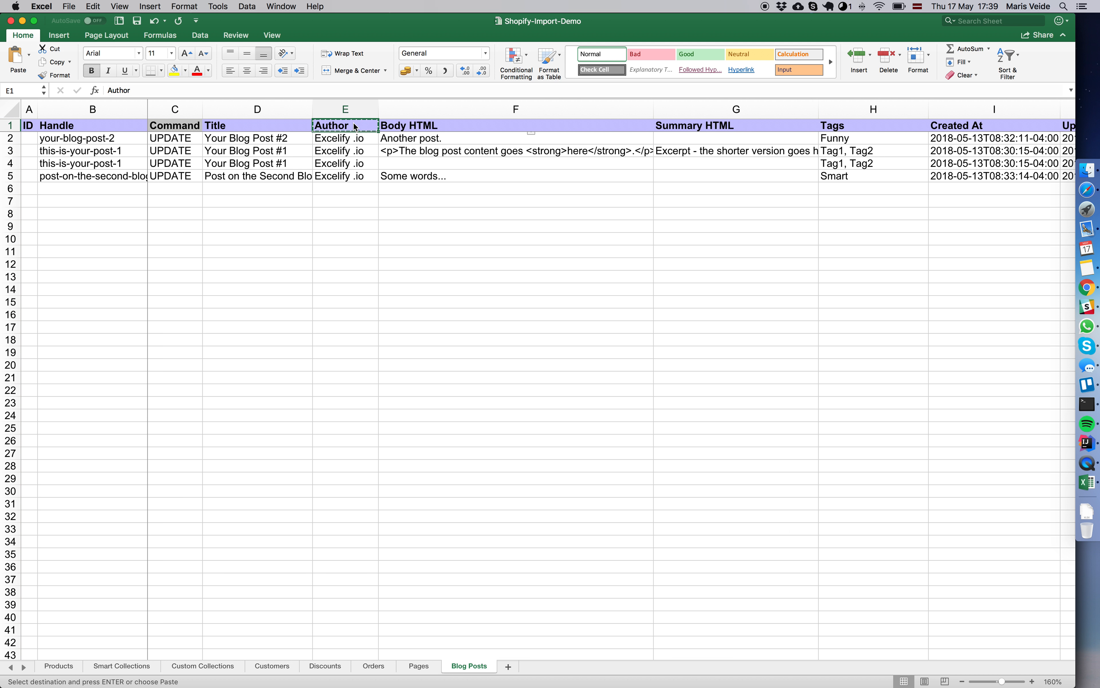
{"action": "key", "text": "super+grave"}
{"action": "key", "text": "super+v"}
Step: Enter the formula =U2&" "&V2 in cell W2 to combine the author's first and last names
{"action": "left_click", "coordinate": [696, 242]}
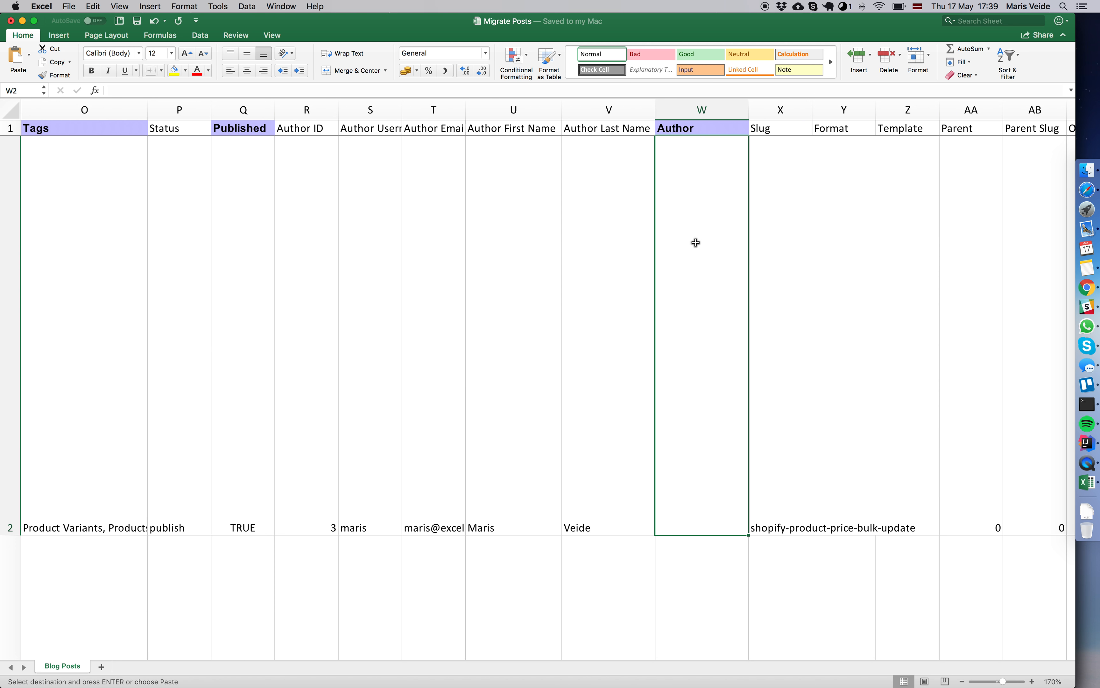
{"action": "type", "text": "="}
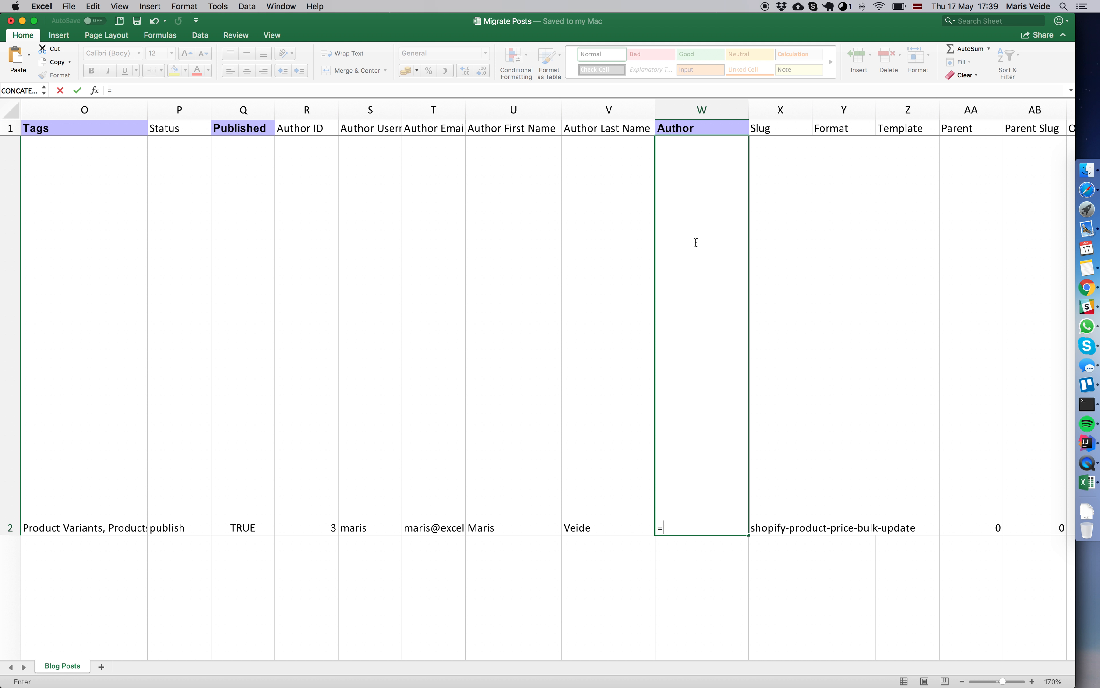
{"action": "key", "text": "Left"}
{"action": "key", "text": "Left"}
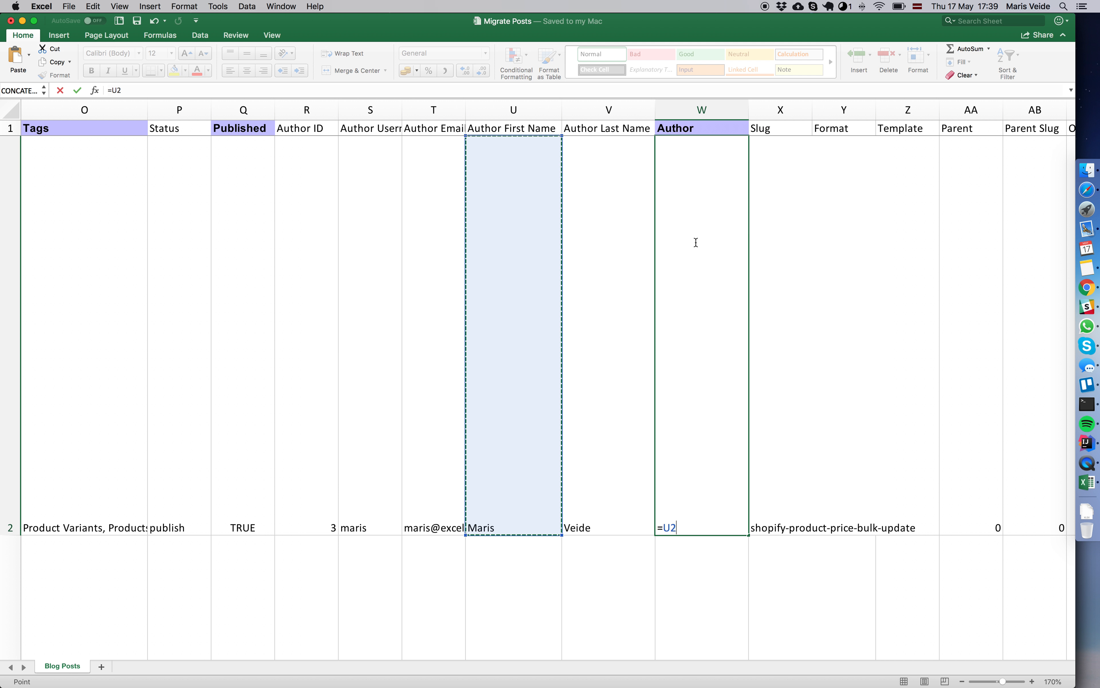
{"action": "type", "text": "&"}
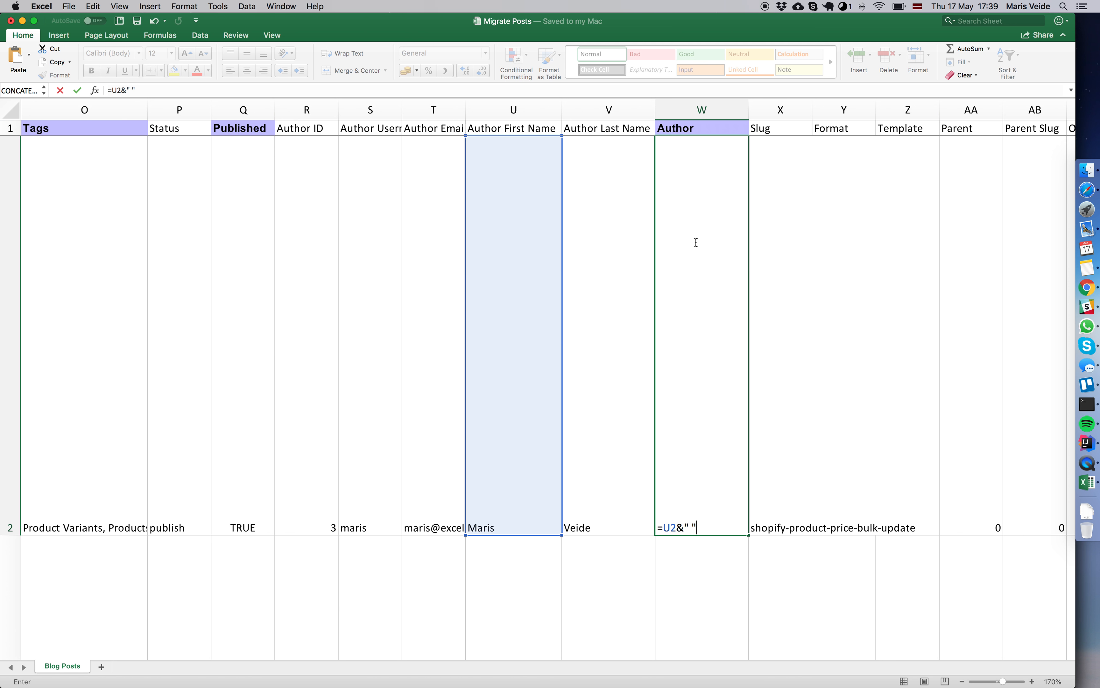
{"action": "type", "text": "\" \"&"}
{"action": "key", "text": "Left"}
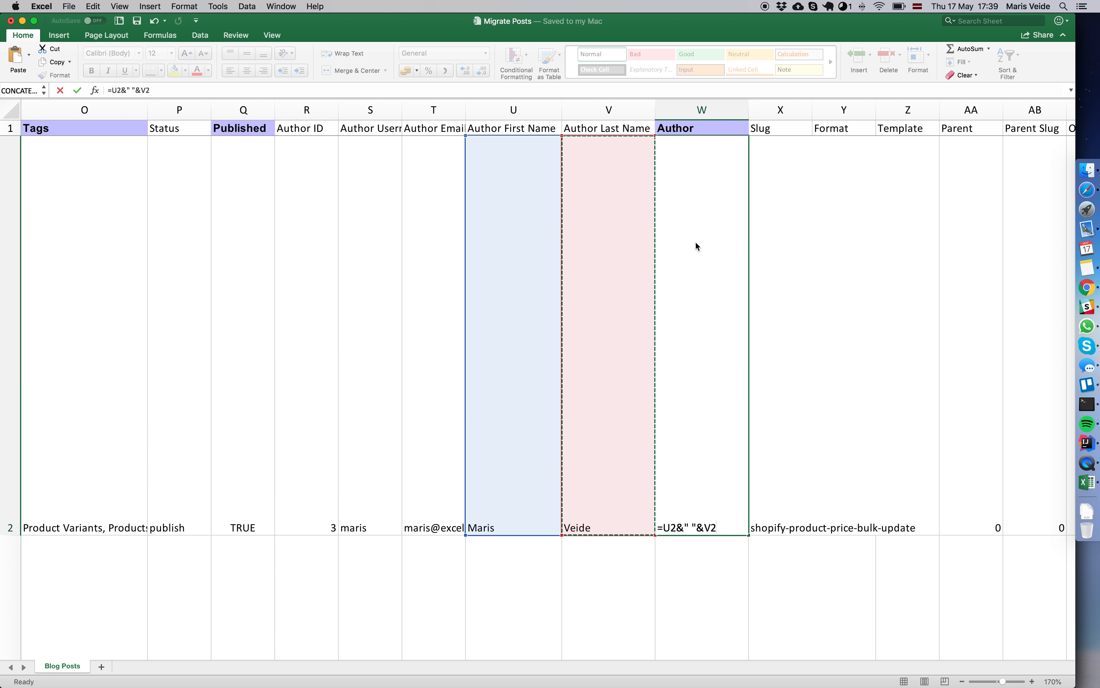
{"action": "key", "text": "Return"}
Step: Fill the Author formula from W2 down through all the post rows and check the following row
{"action": "key", "text": "Up"}
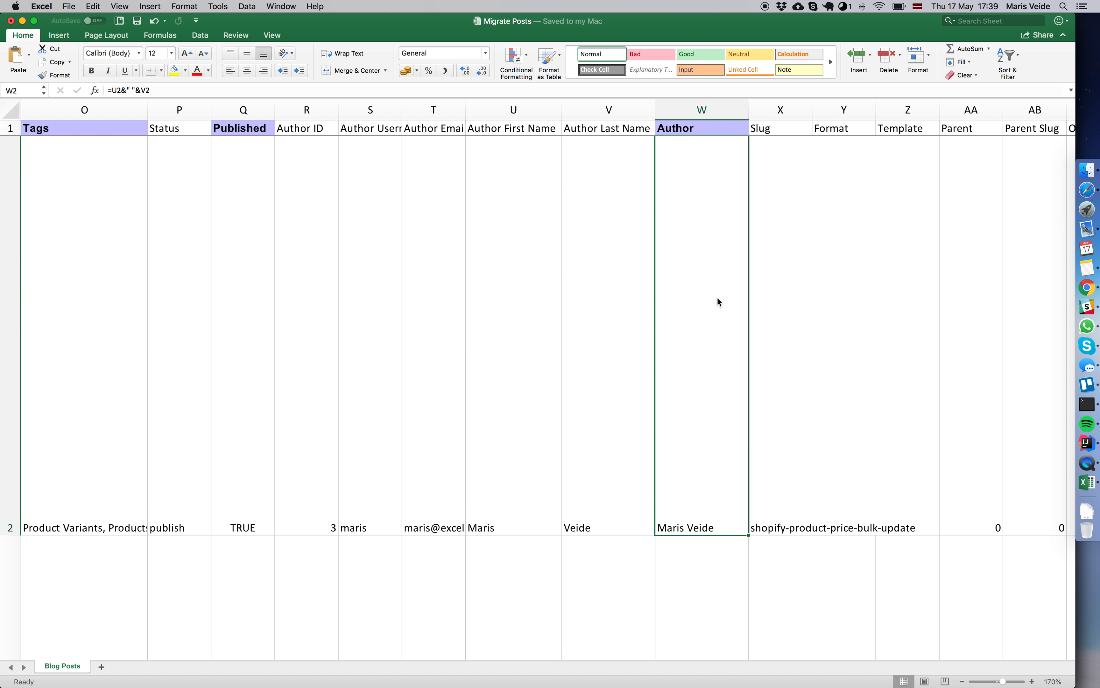
{"action": "double_click", "coordinate": [749, 535]}
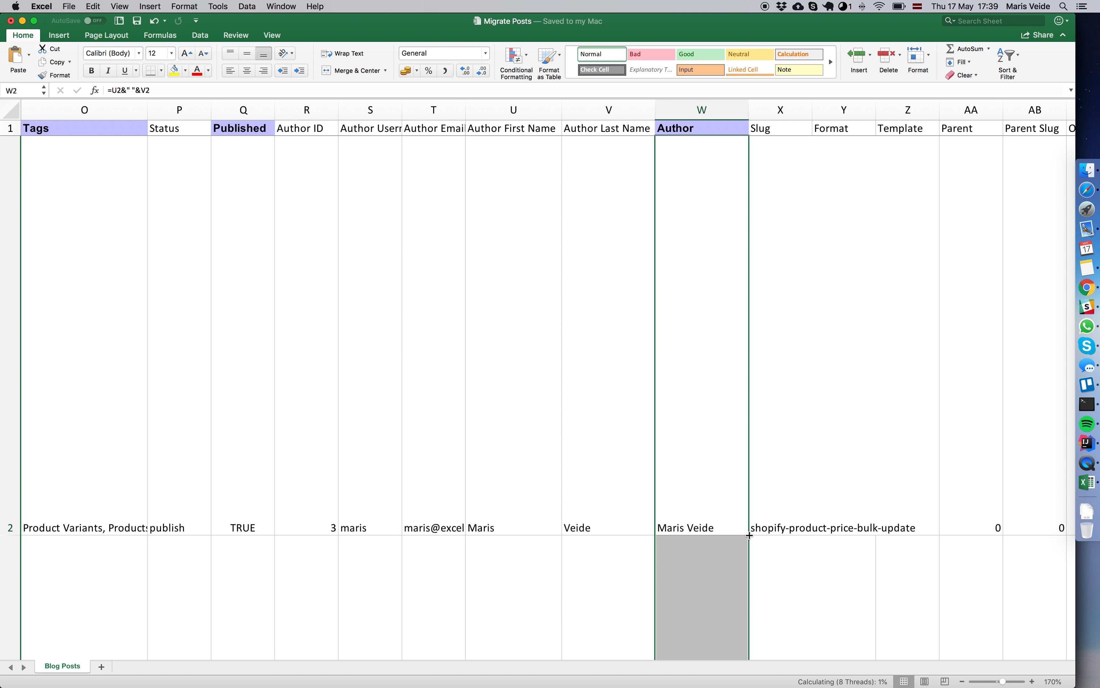
{"action": "left_click", "coordinate": [711, 518]}
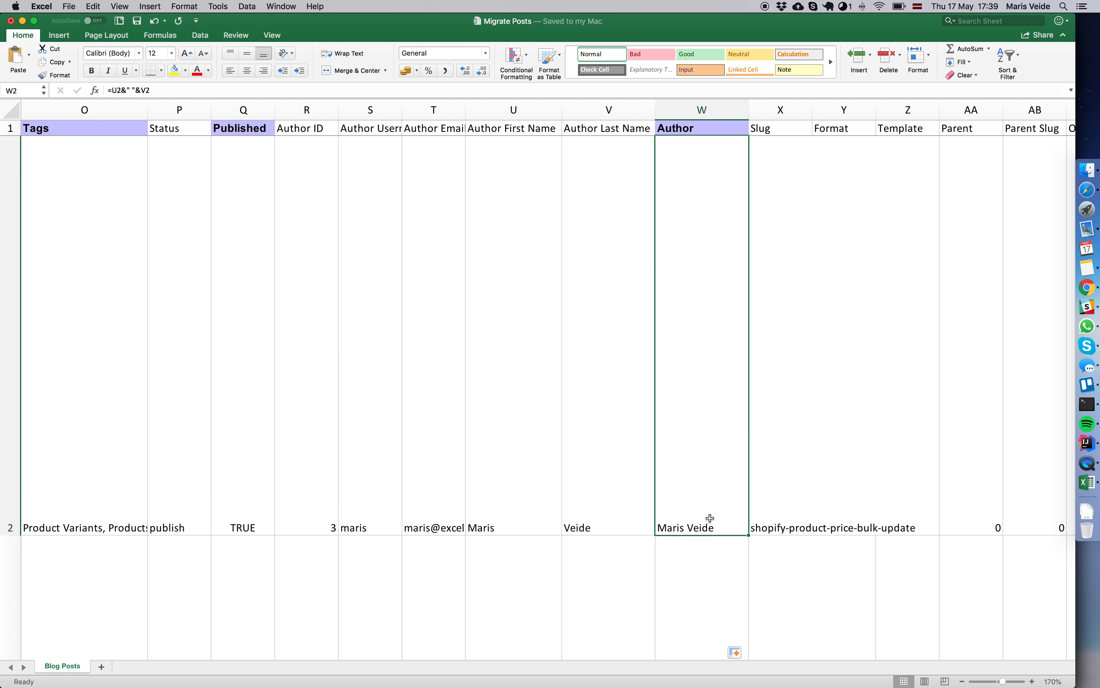
{"action": "scroll", "coordinate": [710, 517], "scroll_direction": "down", "scroll_amount": 10}
{"action": "scroll", "coordinate": [710, 518], "scroll_direction": "down", "scroll_amount": 3}
{"action": "scroll", "coordinate": [710, 518], "scroll_direction": "right", "scroll_amount": 1}
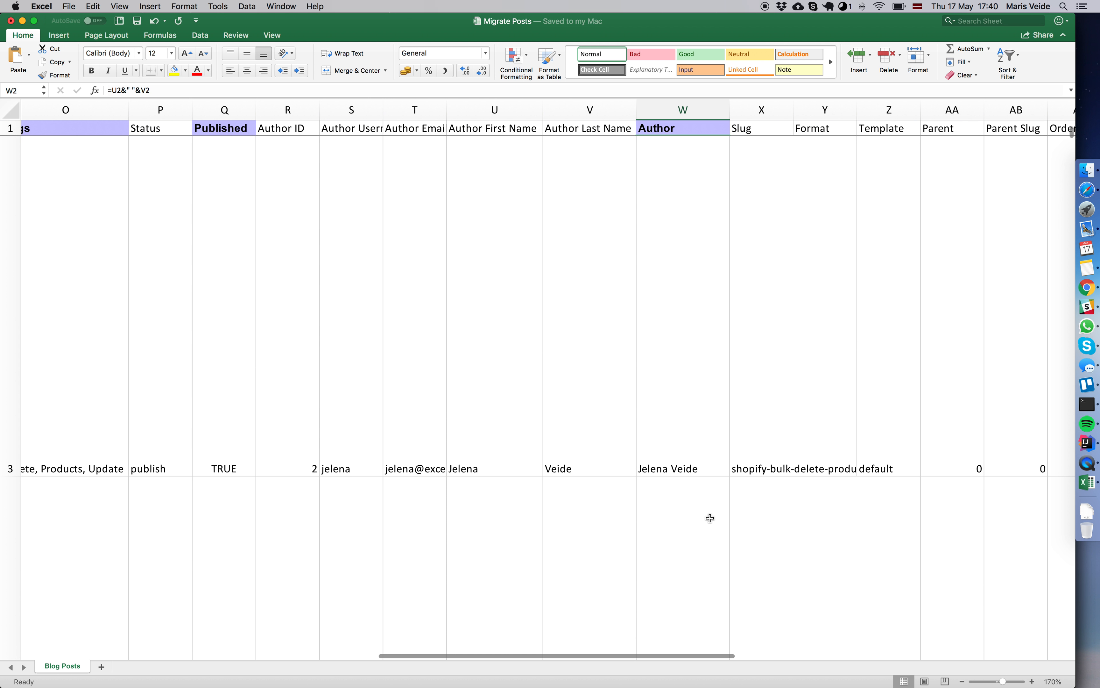
{"action": "scroll", "coordinate": [710, 518], "scroll_direction": "up", "scroll_amount": 5}
{"action": "scroll", "coordinate": [710, 518], "scroll_direction": "right", "scroll_amount": 1}
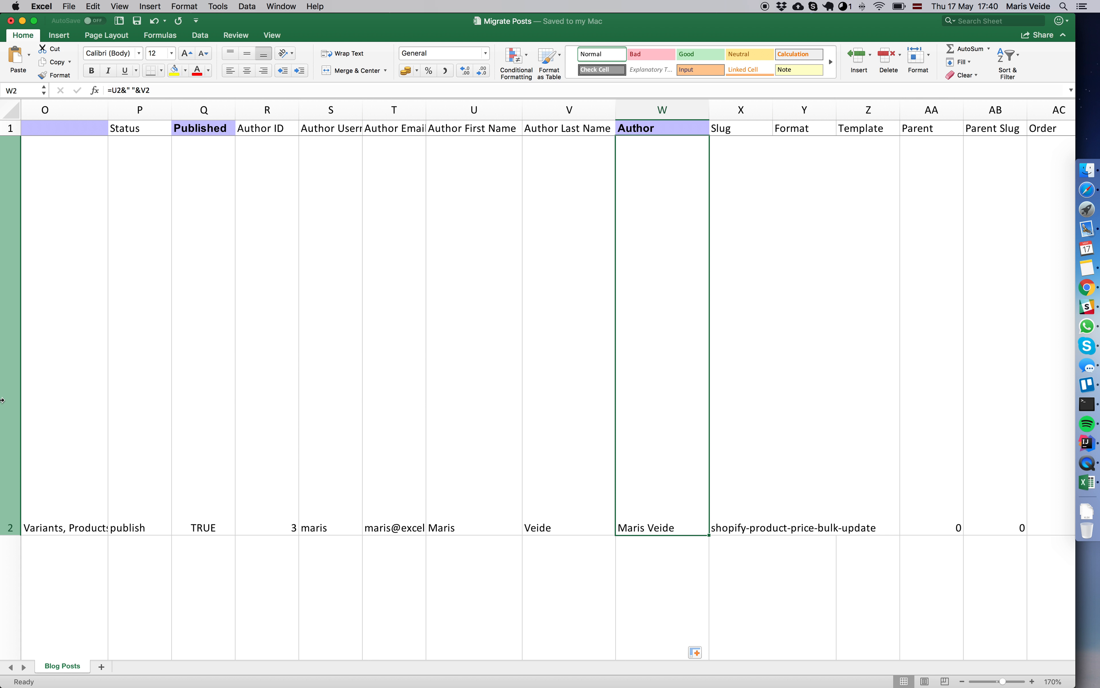
Step: Turn text wrapping on and back off for the entire sheet to collapse the tall post rows
{"action": "left_click", "coordinate": [18, 352]}
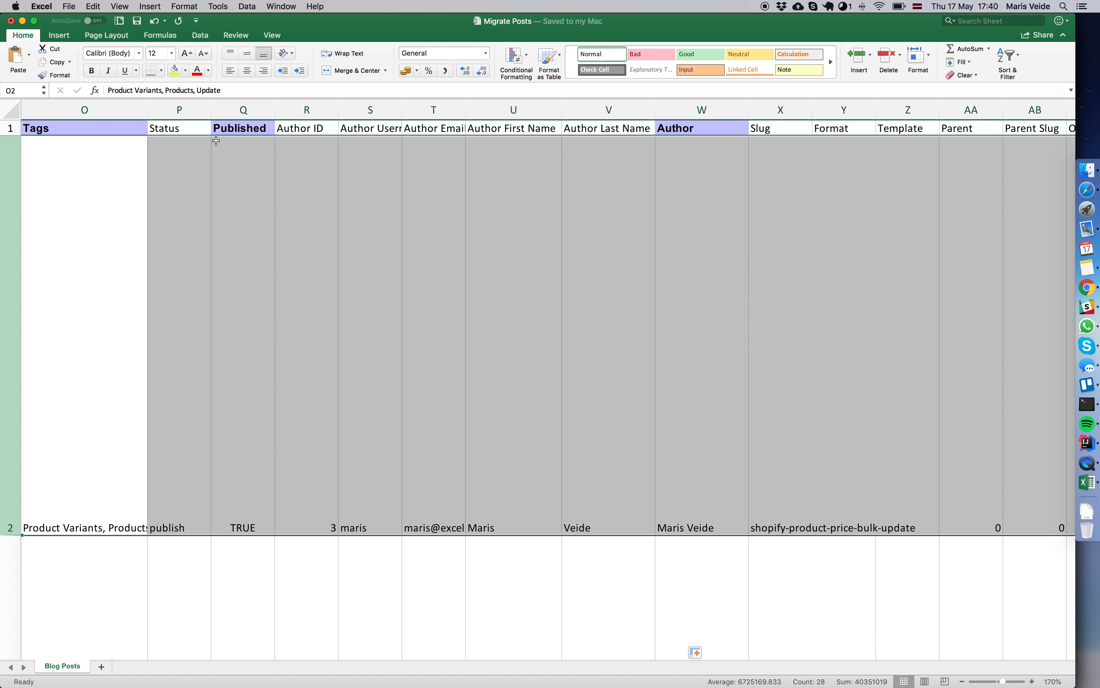
{"action": "left_click", "coordinate": [10, 110]}
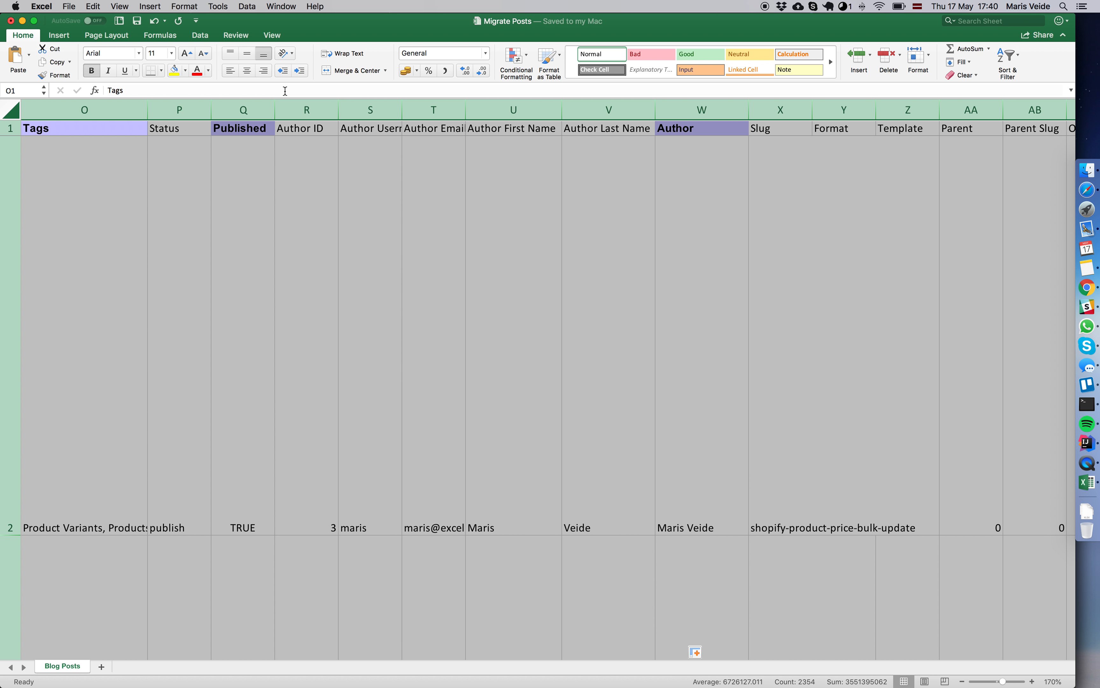
{"action": "left_click", "coordinate": [349, 54]}
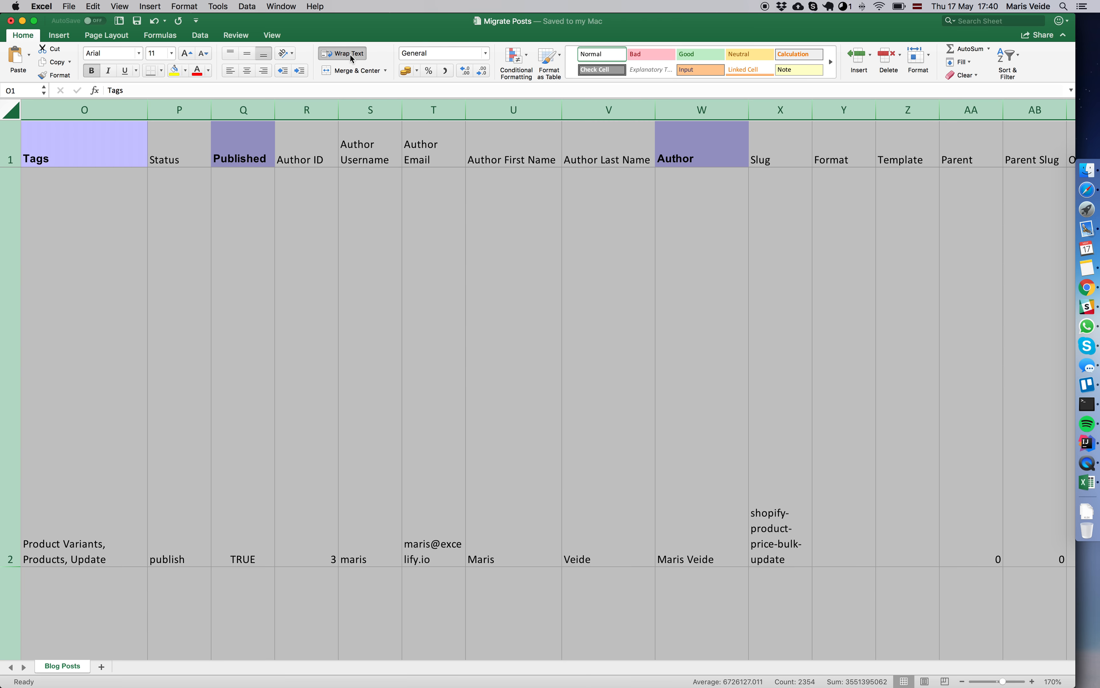
{"action": "left_click", "coordinate": [349, 55]}
{"action": "left_click", "coordinate": [499, 268]}
Step: Check the Author column's names and the formula in W5, and select the Slug header
{"action": "scroll", "coordinate": [657, 240], "scroll_direction": "right", "scroll_amount": 6}
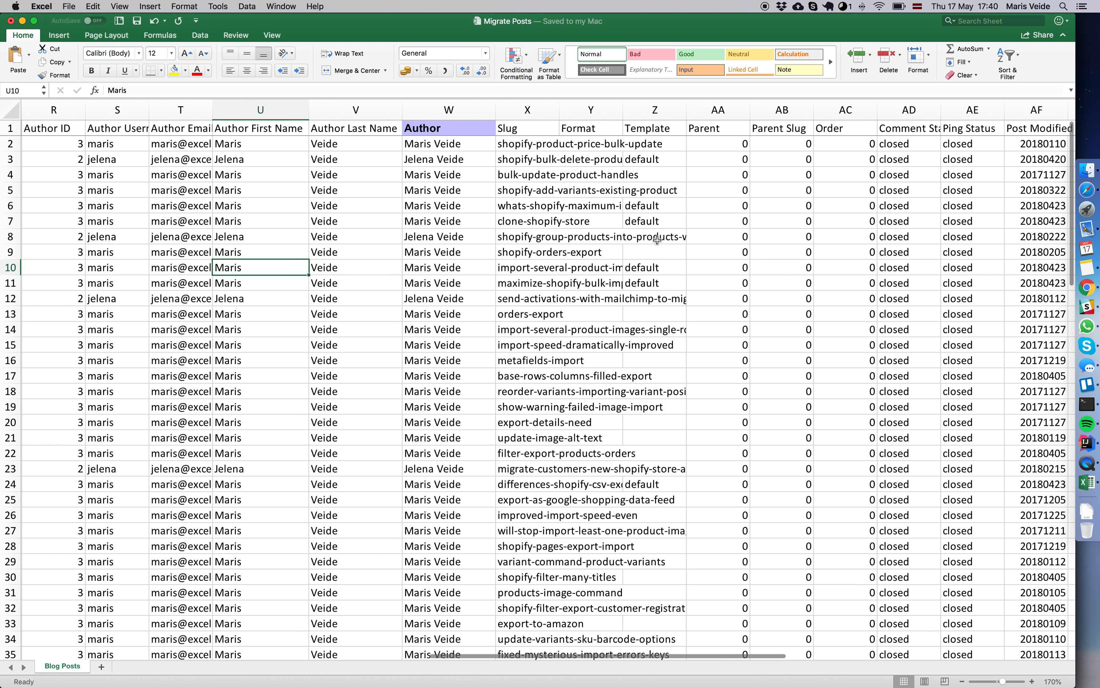
{"action": "left_click_drag", "start_coordinate": [458, 132], "coordinate": [445, 186]}
{"action": "left_click", "coordinate": [446, 186]}
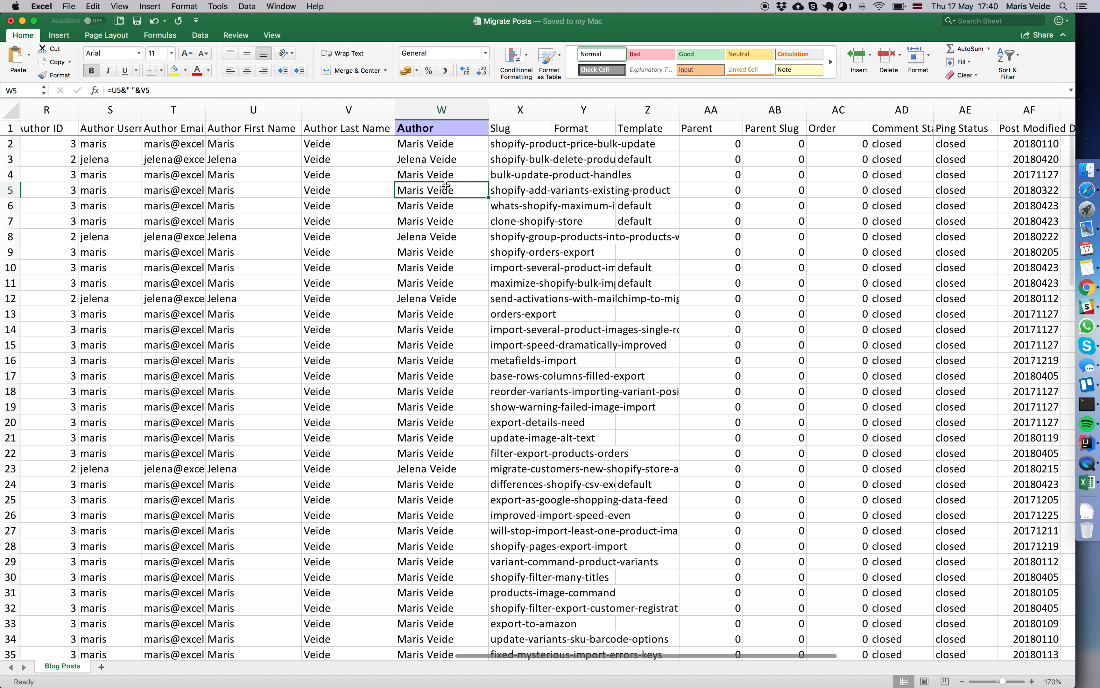
{"action": "left_click", "coordinate": [531, 132]}
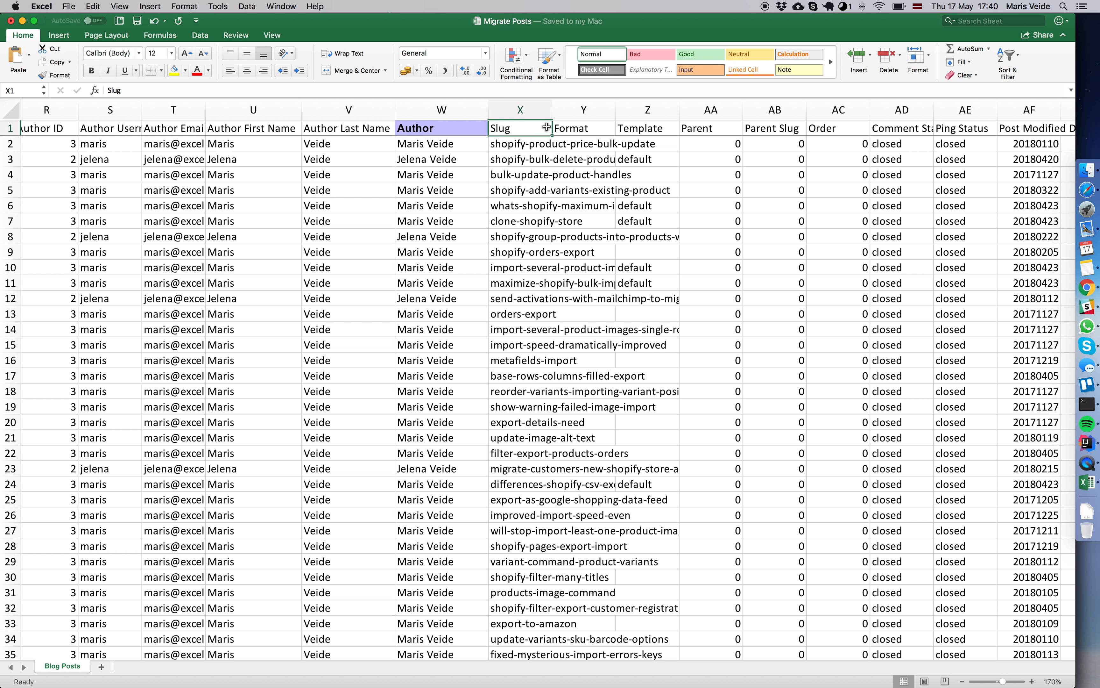
Step: Fit the Slug column to its contents and replace its header with the Handle header copied from the Shopify-Import-Demo workbook
{"action": "double_click", "coordinate": [552, 110]}
{"action": "scroll", "coordinate": [575, 130], "scroll_direction": "right", "scroll_amount": 3}
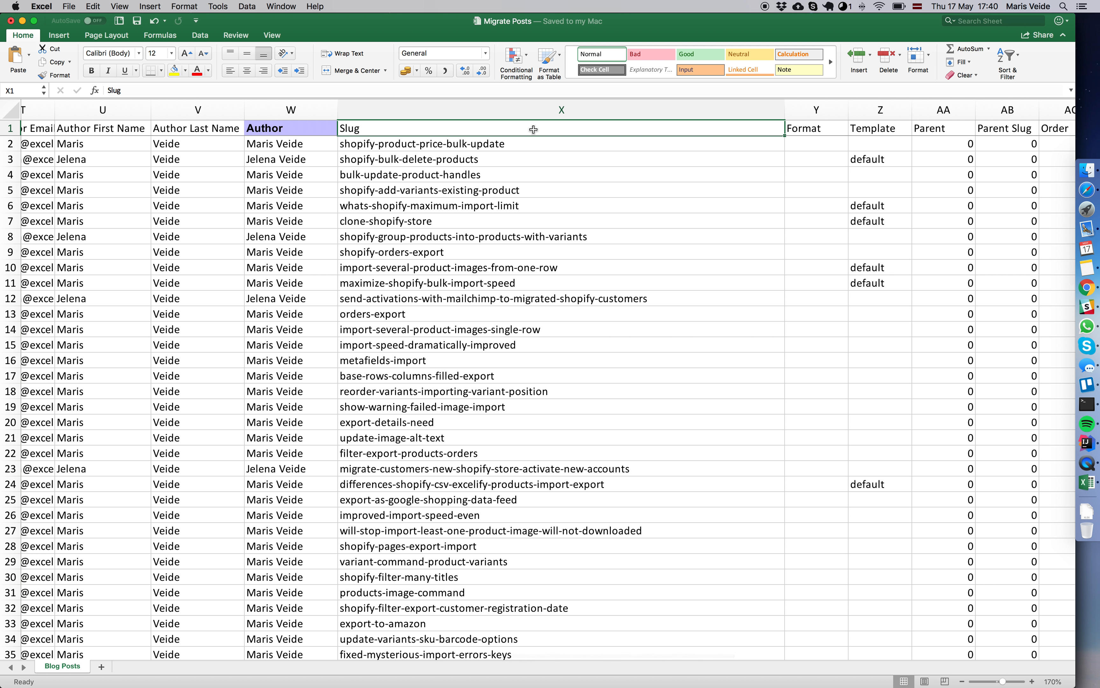
{"action": "key", "text": "super+grave"}
{"action": "left_click", "coordinate": [104, 110]}
{"action": "left_click", "coordinate": [118, 126]}
{"action": "key", "text": "super+c"}
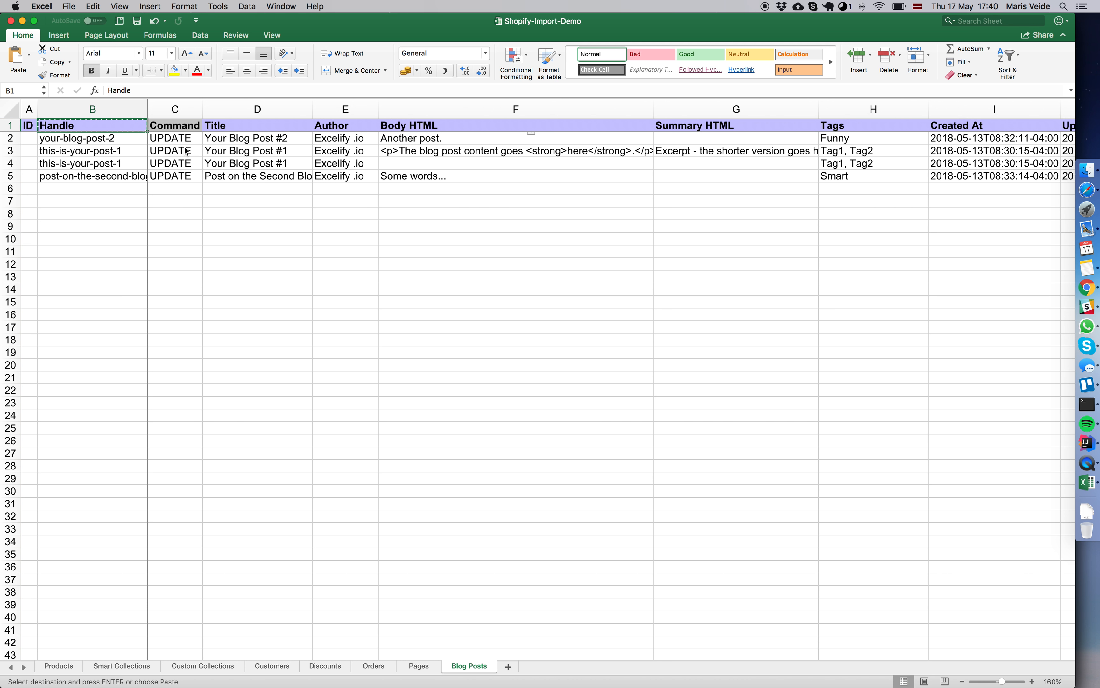
{"action": "key", "text": "super+grave"}
{"action": "left_click", "coordinate": [432, 130]}
{"action": "key", "text": "super+v"}
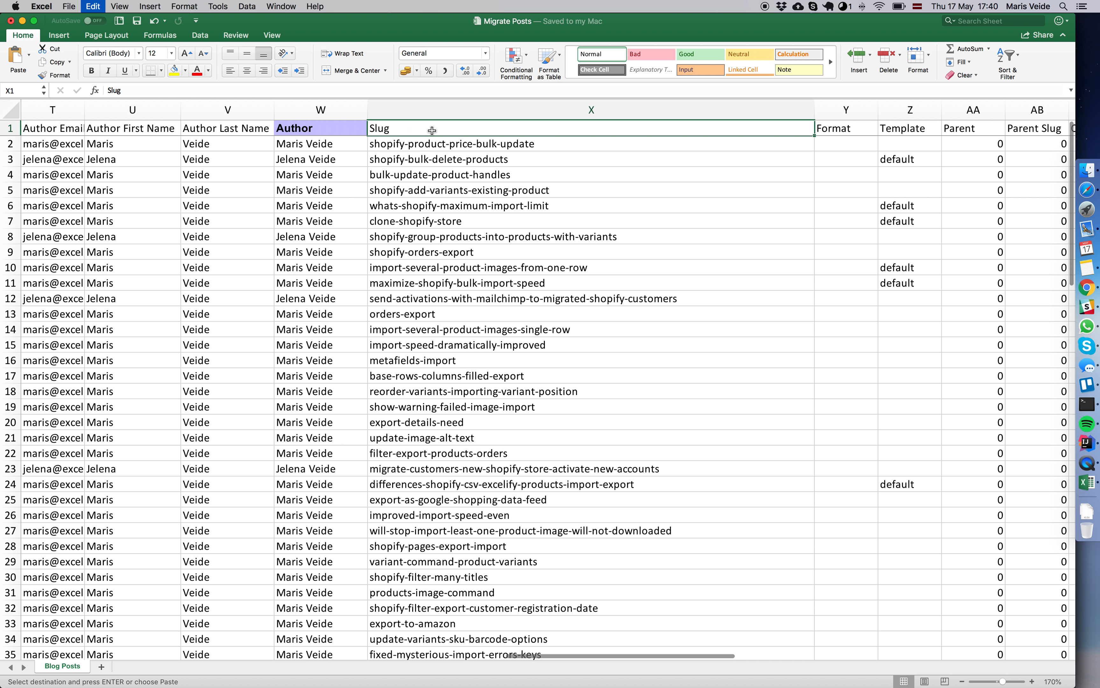
{"action": "scroll", "coordinate": [430, 210], "scroll_direction": "right", "scroll_amount": 3}
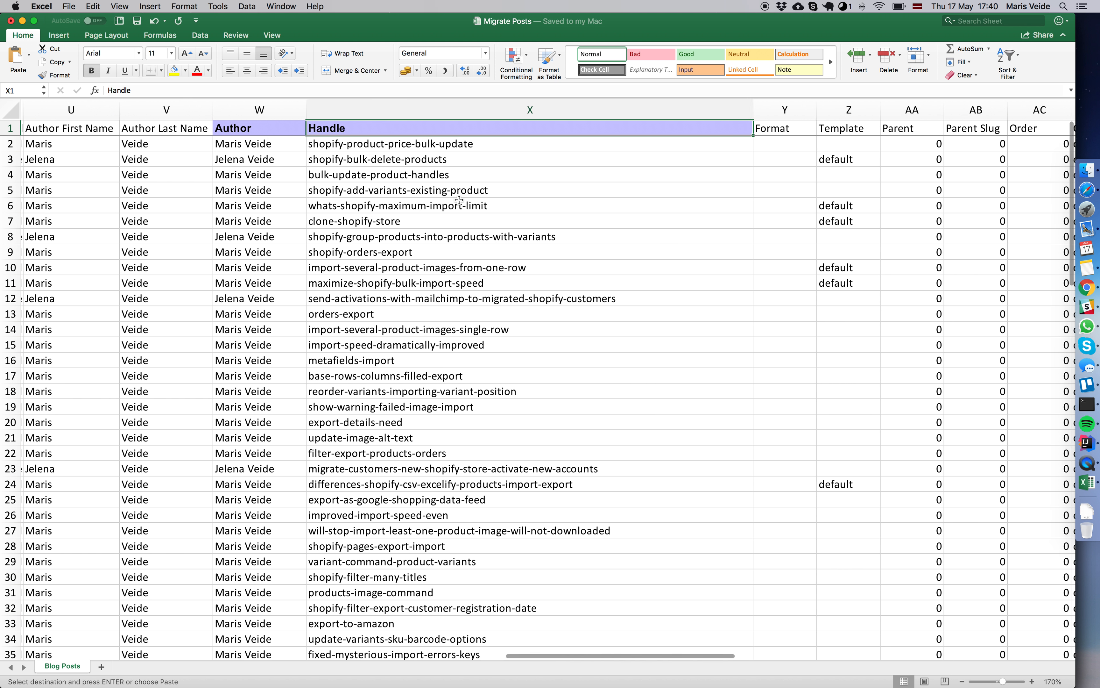
{"action": "scroll", "coordinate": [440, 205], "scroll_direction": "right", "scroll_amount": 2}
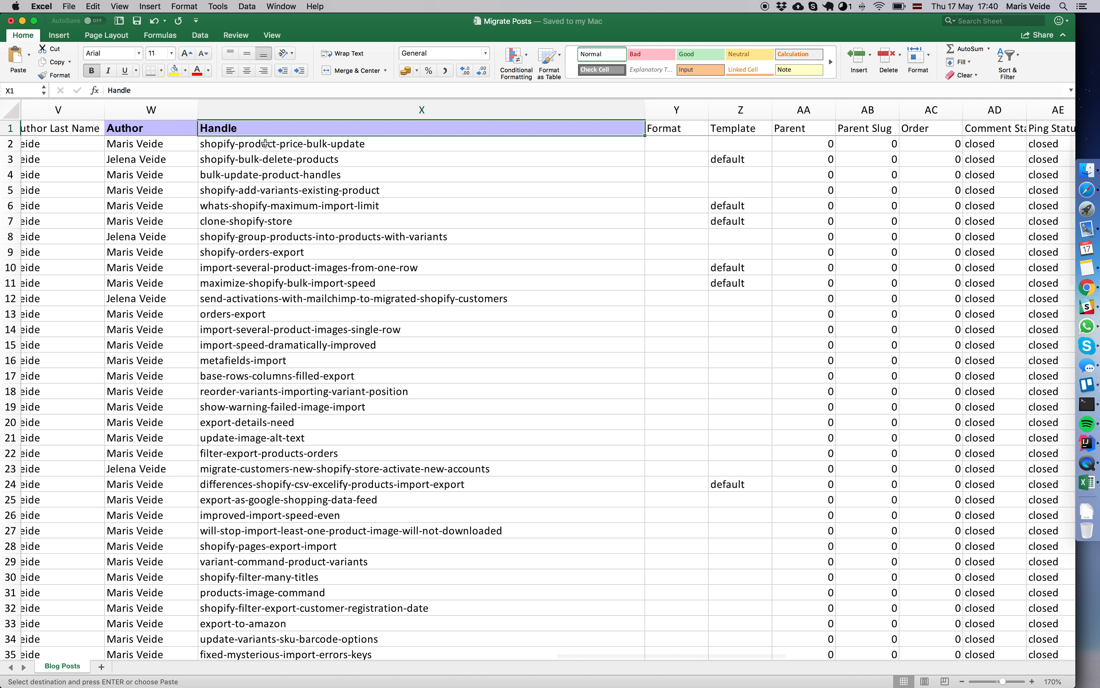
Step: Review the remaining exported columns from Format through Post Modified Date for data the blog post template needs
{"action": "scroll", "coordinate": [417, 160], "scroll_direction": "right", "scroll_amount": 3}
{"action": "left_click", "coordinate": [512, 130]}
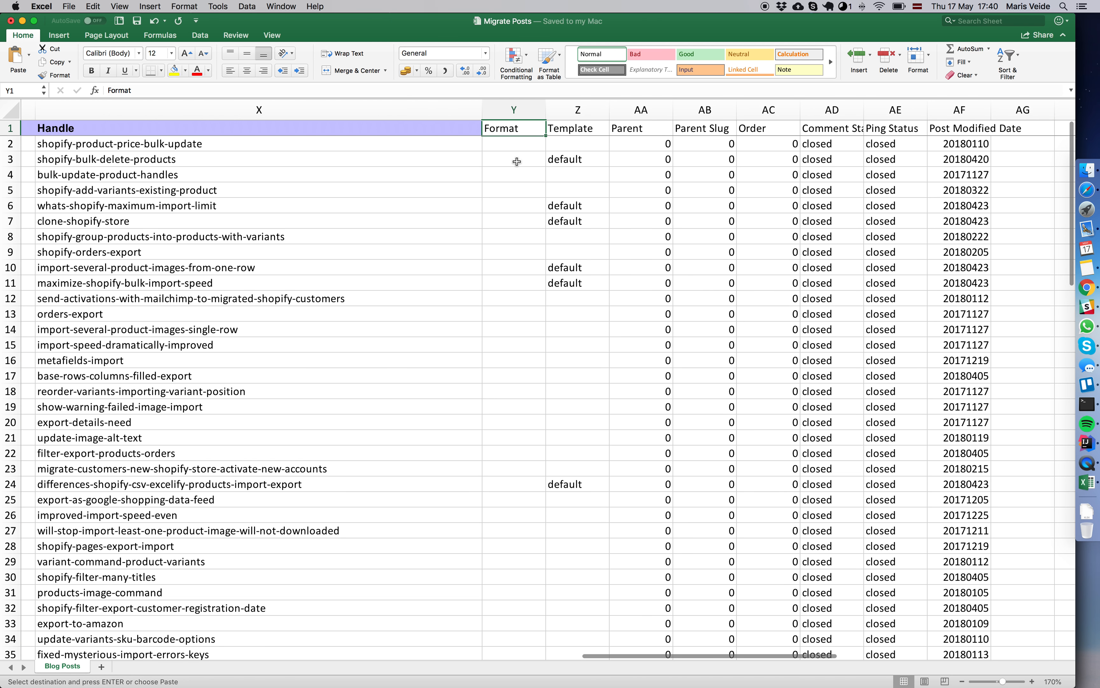
{"action": "scroll", "coordinate": [521, 159], "scroll_direction": "right", "scroll_amount": 2}
{"action": "scroll", "coordinate": [518, 160], "scroll_direction": "down", "scroll_amount": 4}
{"action": "scroll", "coordinate": [517, 162], "scroll_direction": "up", "scroll_amount": 4}
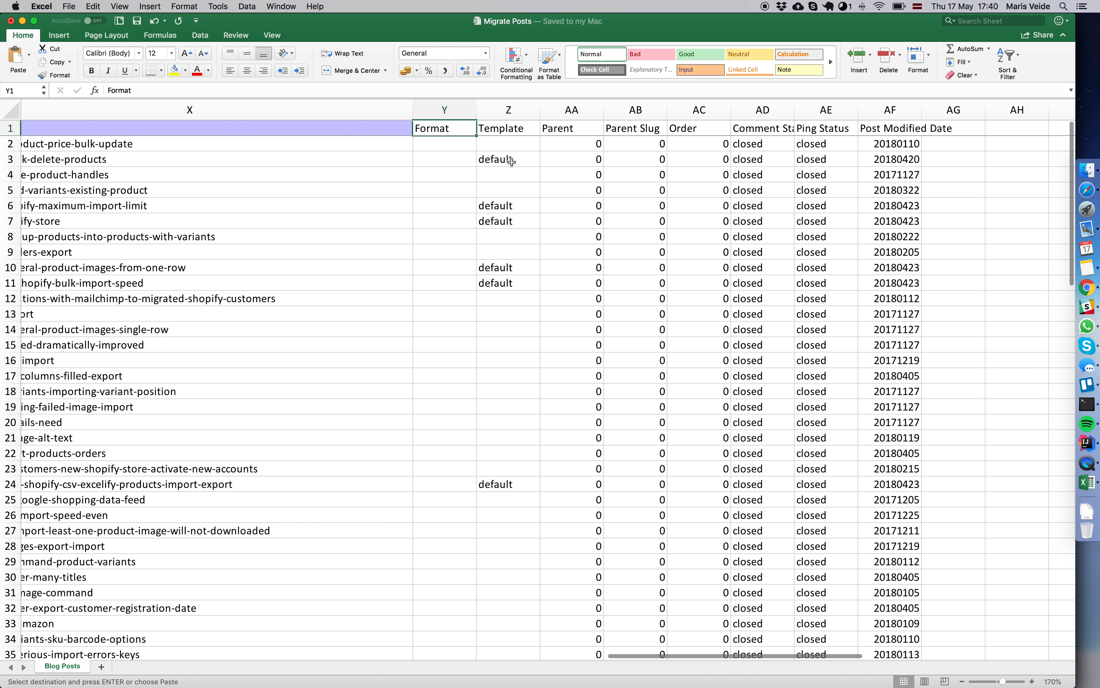
{"action": "left_click", "coordinate": [502, 134]}
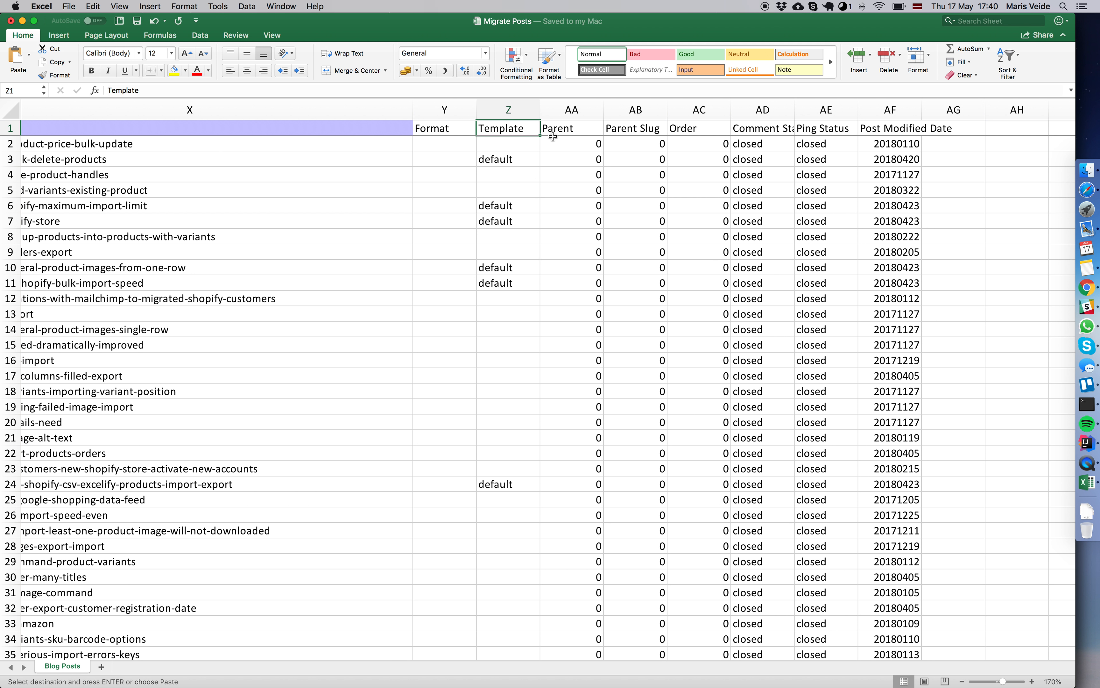
{"action": "scroll", "coordinate": [553, 137], "scroll_direction": "right", "scroll_amount": 2}
{"action": "key", "text": "Right"}
{"action": "key", "text": "Right"}
{"action": "key", "text": "Right"}
{"action": "key", "text": "Right"}
{"action": "key", "text": "Right"}
{"action": "key", "text": "Right"}
{"action": "key", "text": "Right"}
{"action": "key", "text": "Right"}
{"action": "key", "text": "Right"}
{"action": "key", "text": "Left"}
{"action": "key", "text": "Left"}
{"action": "key", "text": "Left"}
{"action": "key", "text": "Left"}
{"action": "key", "text": "Right"}
{"action": "key", "text": "Right"}
{"action": "key", "text": "Left"}
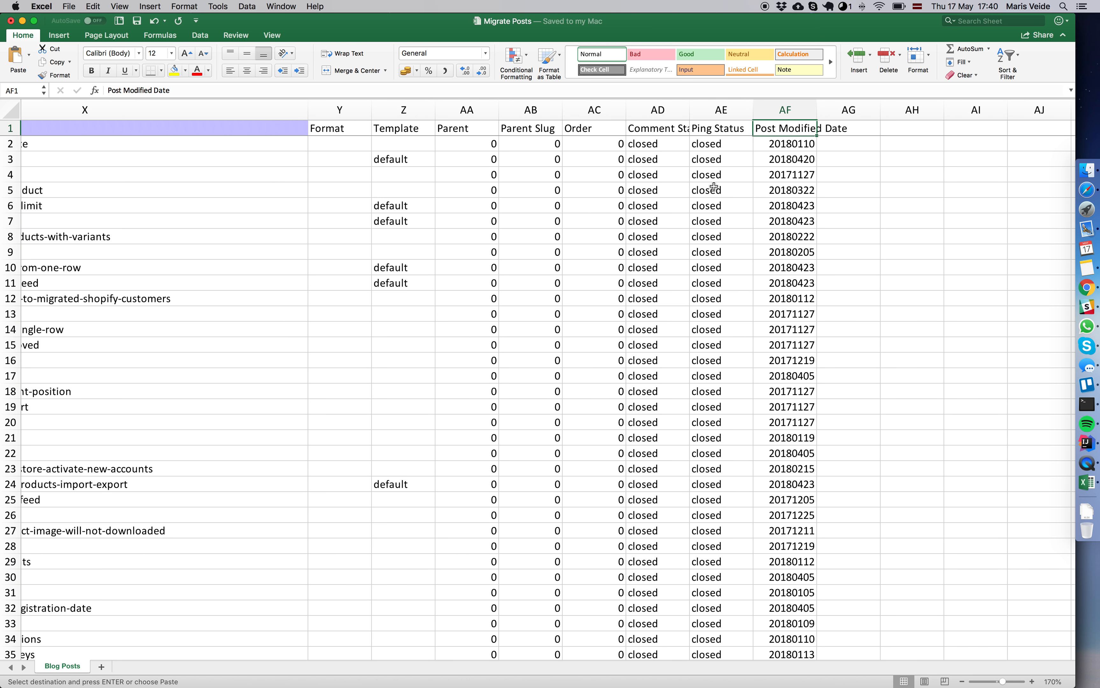
{"action": "scroll", "coordinate": [714, 187], "scroll_direction": "right", "scroll_amount": 3}
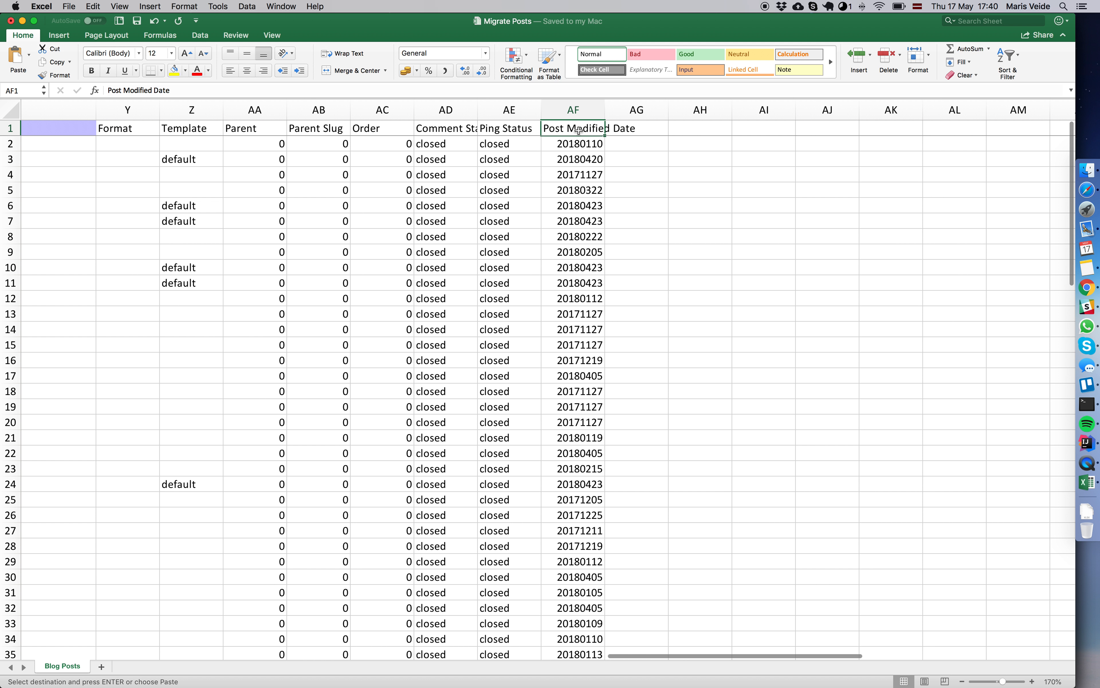
{"action": "scroll", "coordinate": [490, 188], "scroll_direction": "left", "scroll_amount": 1}
{"action": "scroll", "coordinate": [492, 190], "scroll_direction": "right", "scroll_amount": 2}
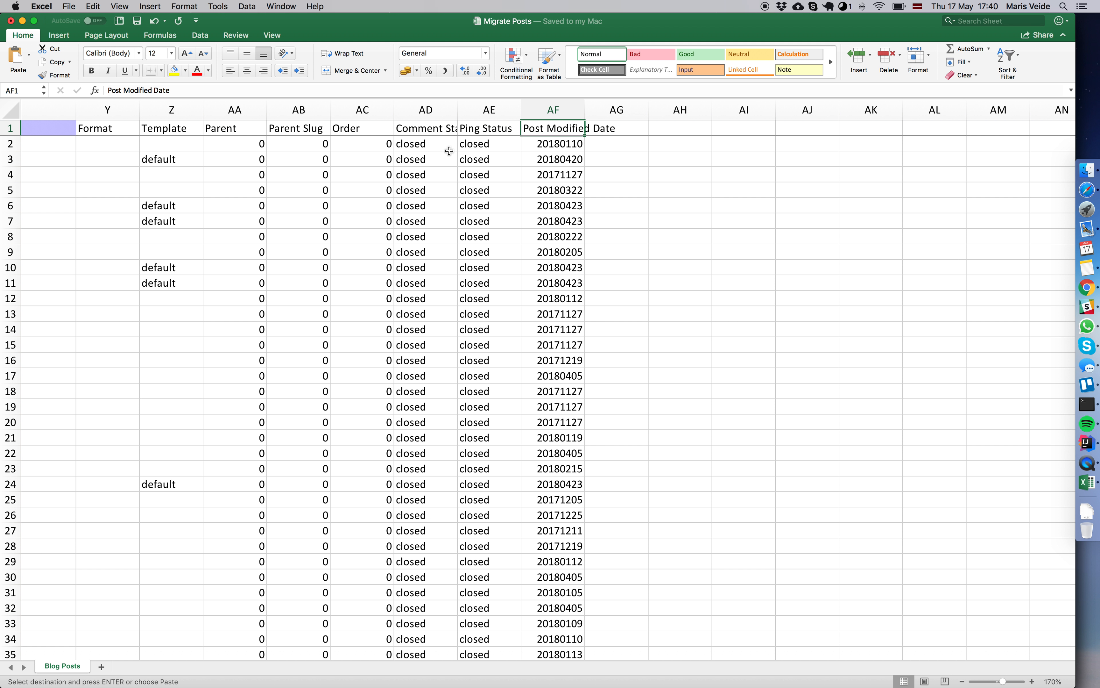
{"action": "scroll", "coordinate": [449, 151], "scroll_direction": "right", "scroll_amount": 1}
{"action": "scroll", "coordinate": [449, 151], "scroll_direction": "left", "scroll_amount": 1}
Step: Copy the Blog: Handle, Blog: Title and Blog: Commentable headers with their first data row from Shopify-Import-Demo into the empty columns starting at AG1
{"action": "key", "text": "super+grave"}
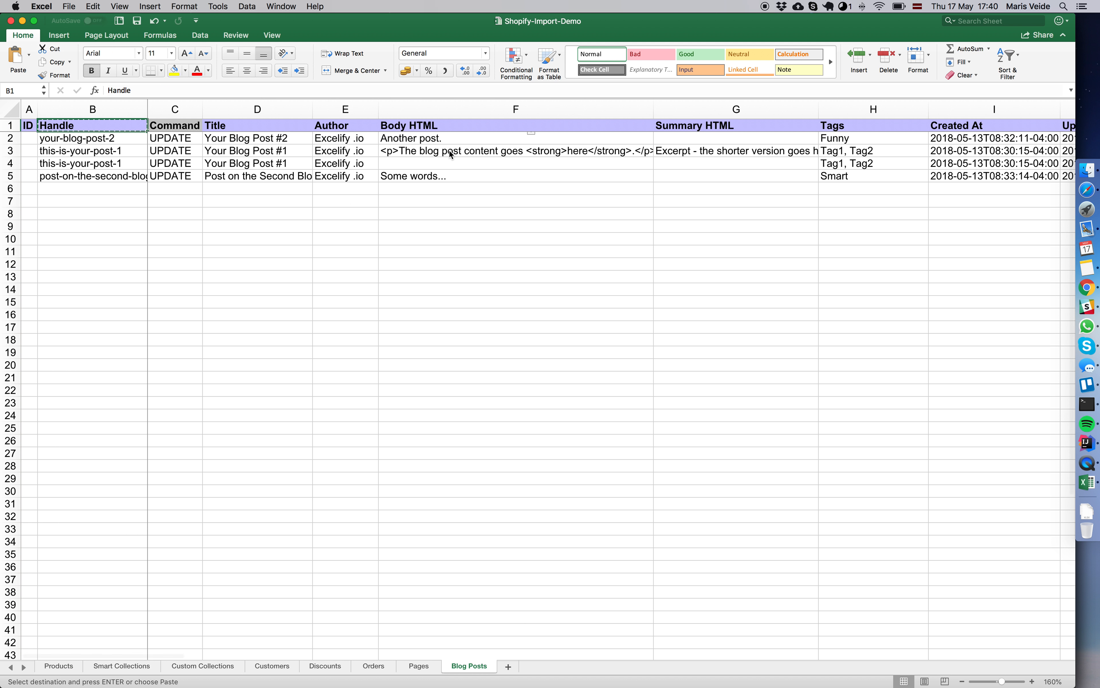
{"action": "scroll", "coordinate": [635, 186], "scroll_direction": "right", "scroll_amount": 15}
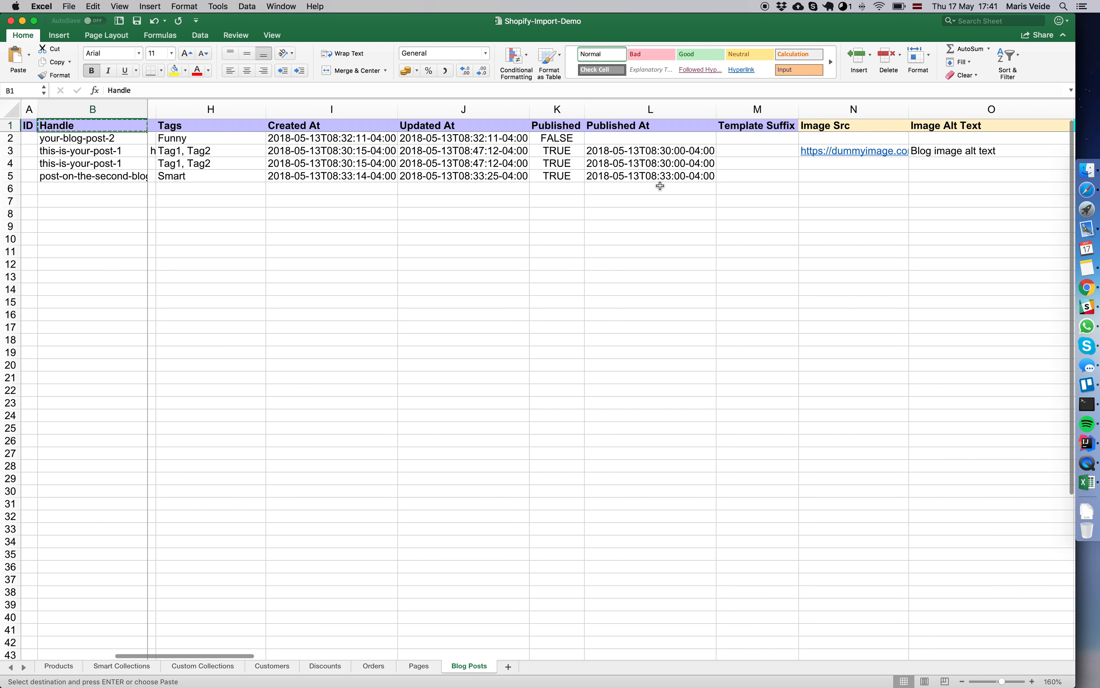
{"action": "scroll", "coordinate": [661, 186], "scroll_direction": "right", "scroll_amount": 2}
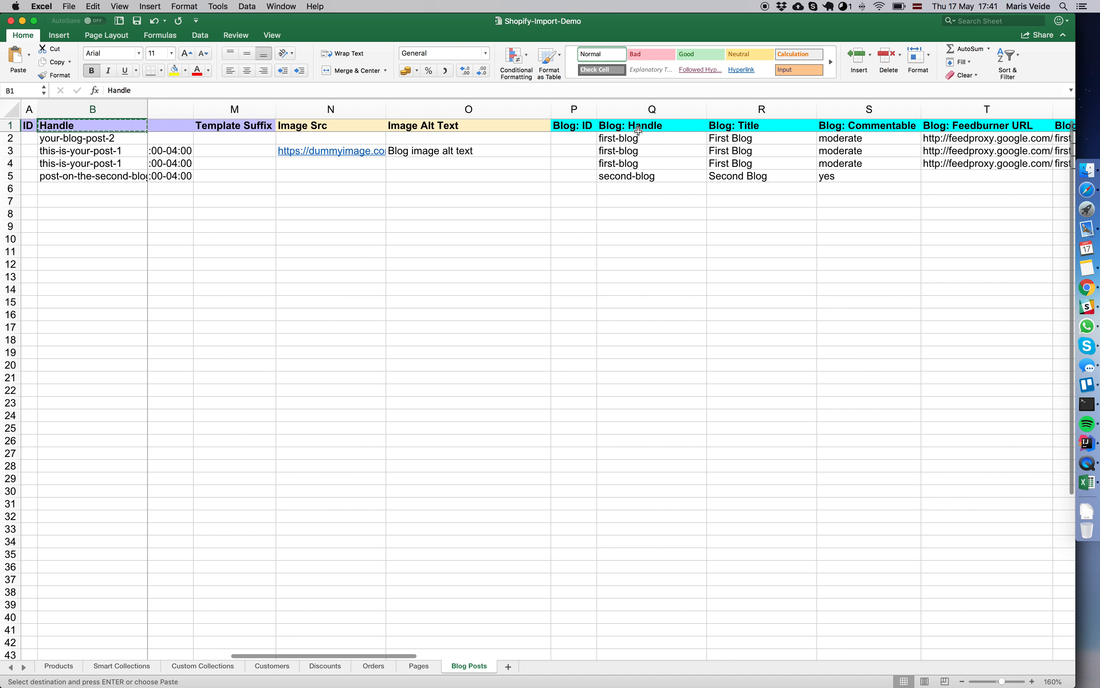
{"action": "left_click_drag", "start_coordinate": [641, 128], "coordinate": [832, 139]}
{"action": "scroll", "coordinate": [832, 139], "scroll_direction": "right", "scroll_amount": 3}
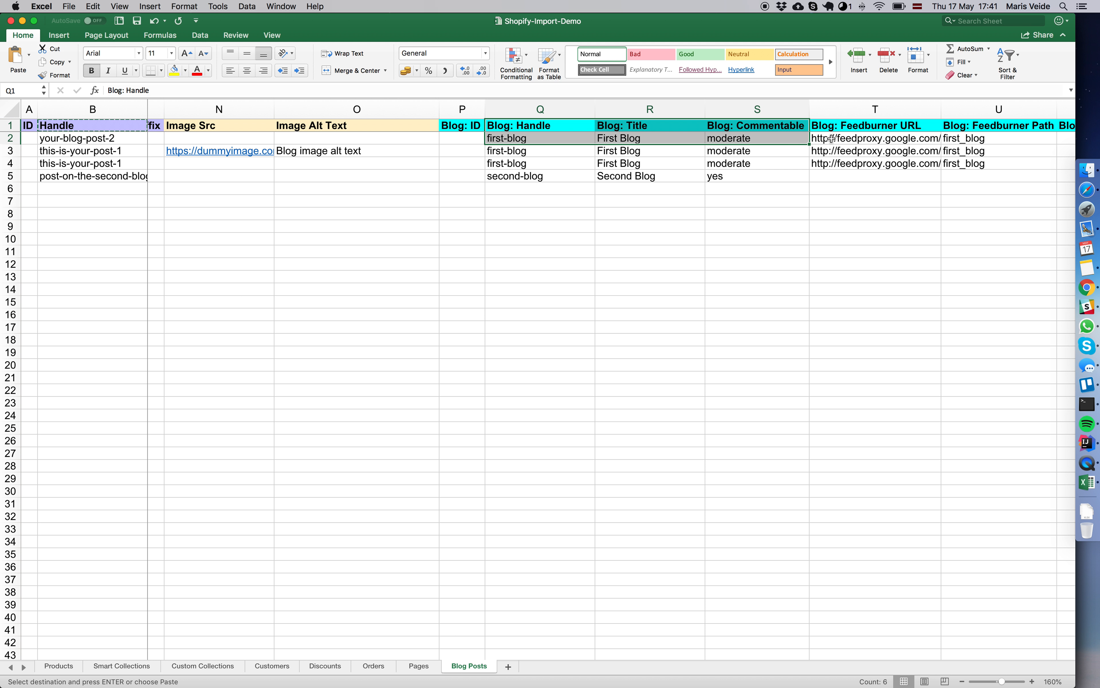
{"action": "key", "text": "super+c"}
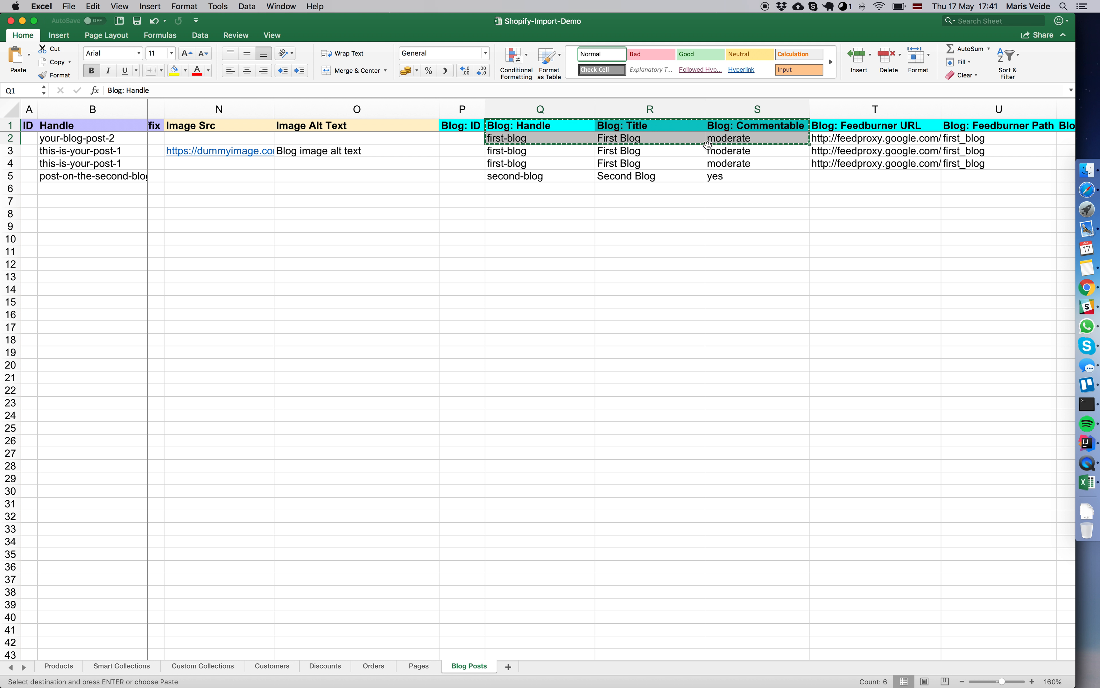
{"action": "key", "text": "super+grave"}
{"action": "scroll", "coordinate": [610, 151], "scroll_direction": "right", "scroll_amount": 10}
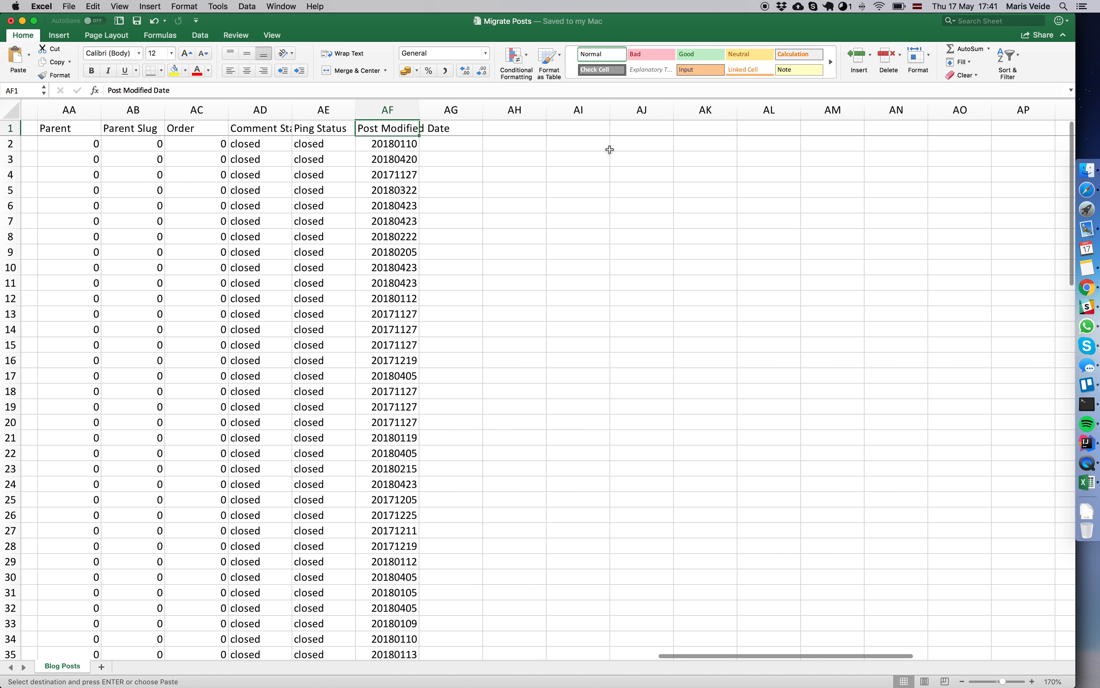
{"action": "key", "text": "Right"}
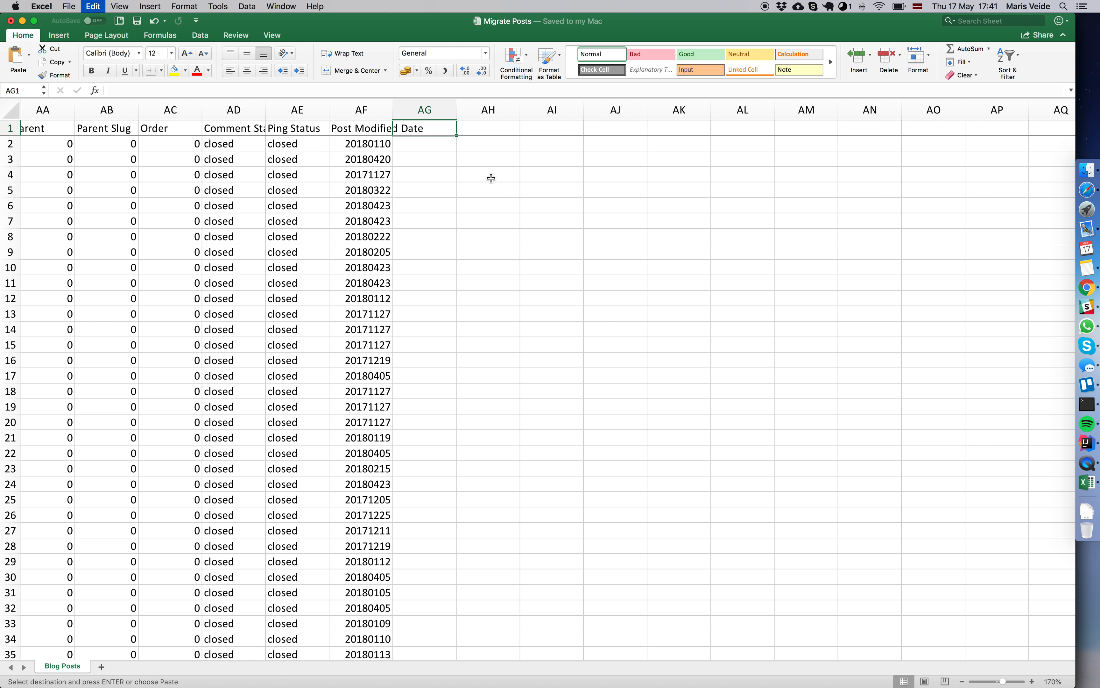
{"action": "key", "text": "super+v"}
{"action": "key", "text": "Down"}
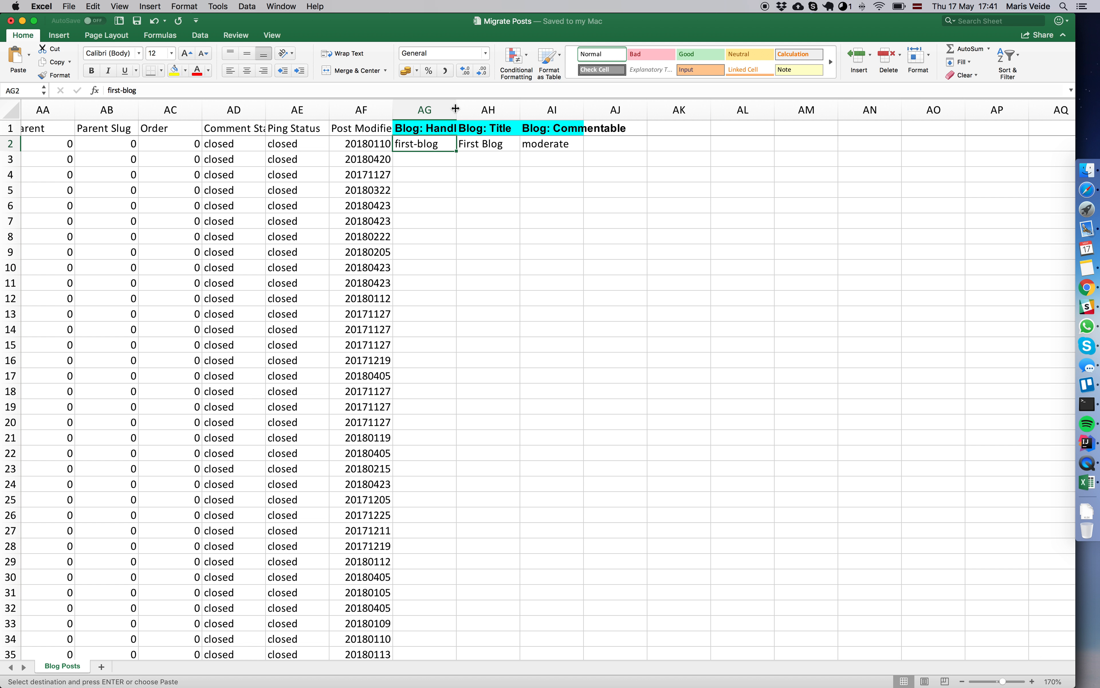
Step: Fit the widths of the Blog: Handle, Blog: Title and Blog: Commentable columns to their contents
{"action": "double_click", "coordinate": [451, 112]}
{"action": "left_click", "coordinate": [539, 106]}
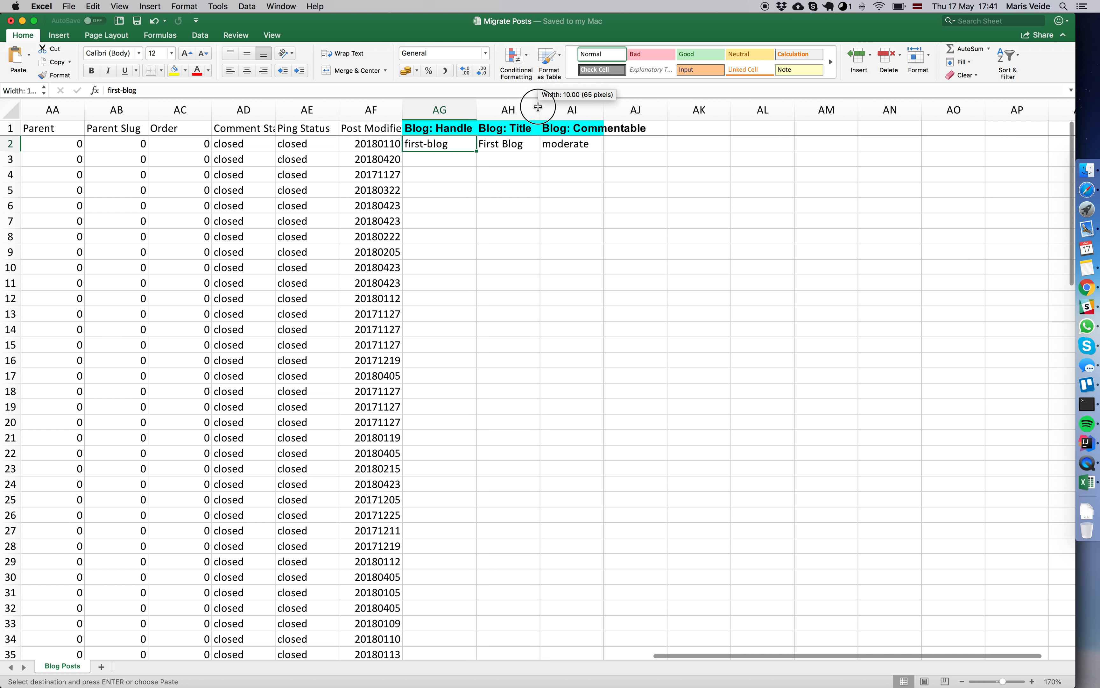
{"action": "double_click", "coordinate": [600, 110]}
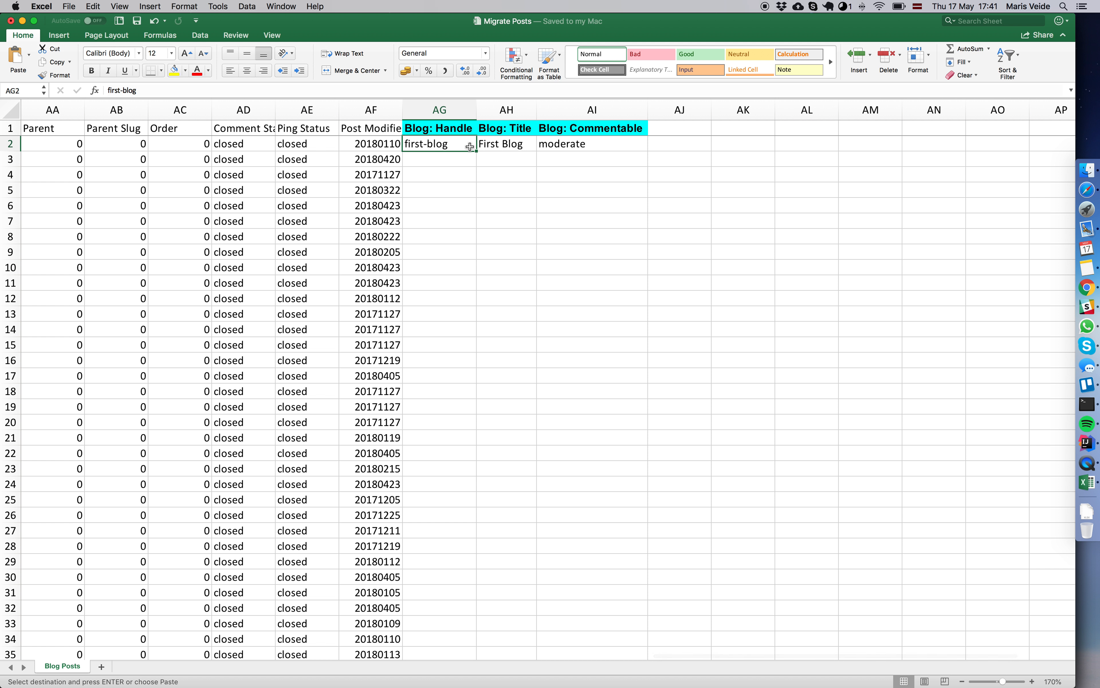
Step: In row 2, set Blog: Handle to excelify, Blog: Title to Excelify Blog and Blog: Commentable to moderate
{"action": "type", "text": "excelify"}
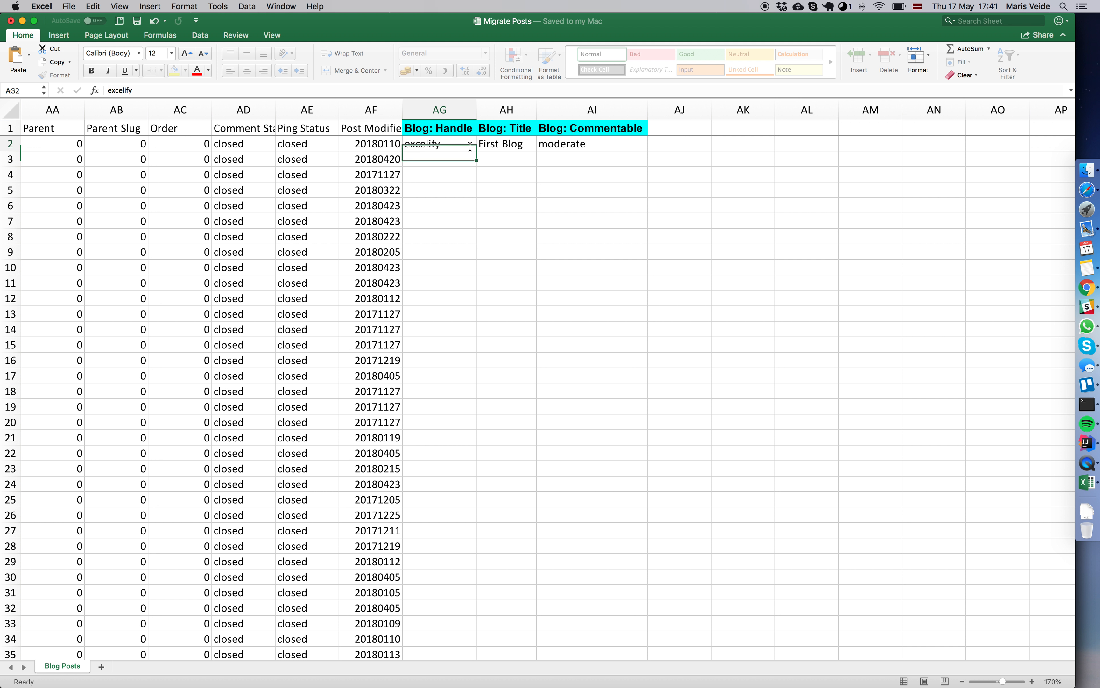
{"action": "key", "text": "Tab"}
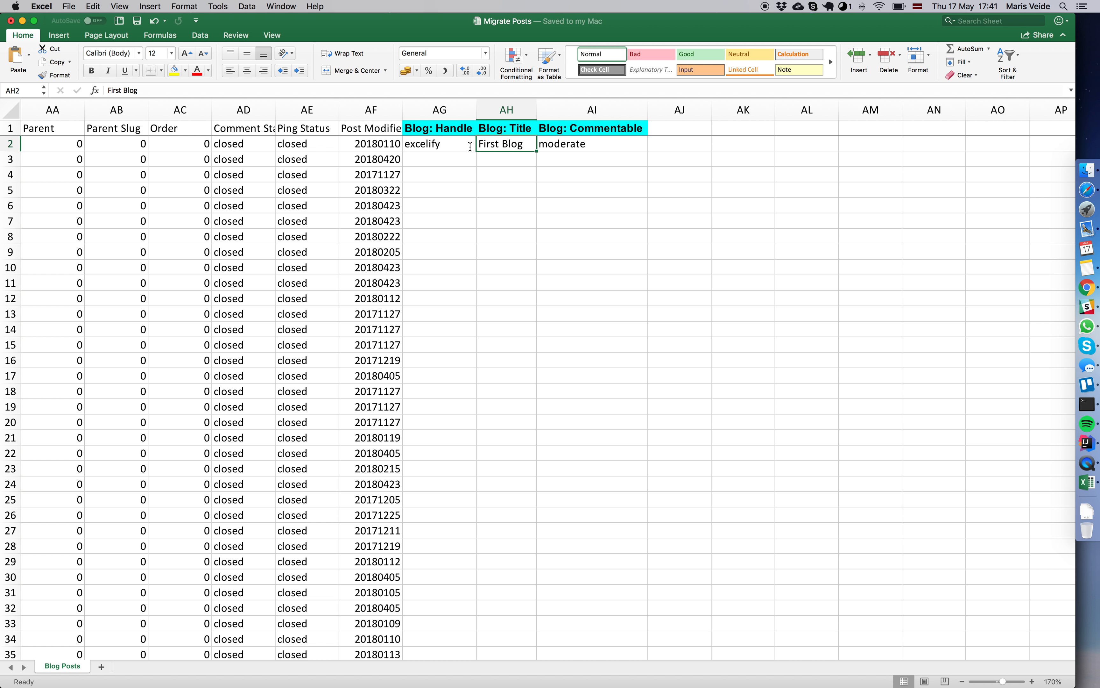
{"action": "type", "text": "Excelify Blog"}
{"action": "key", "text": "Tab"}
{"action": "left_click", "coordinate": [660, 145]}
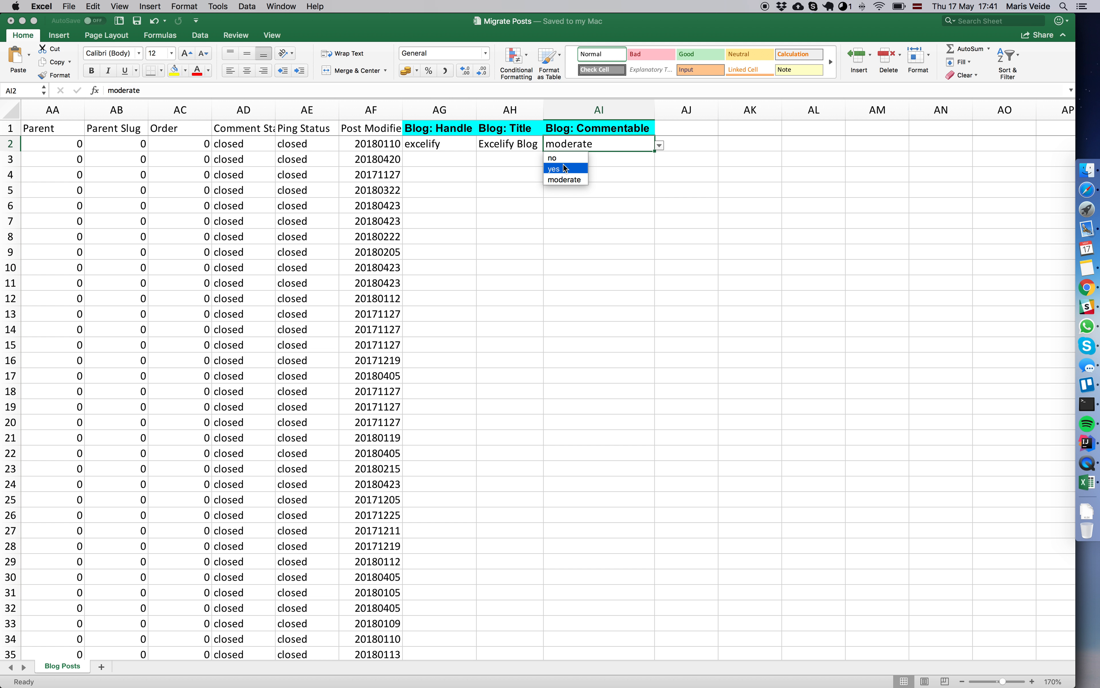
{"action": "left_click", "coordinate": [571, 180]}
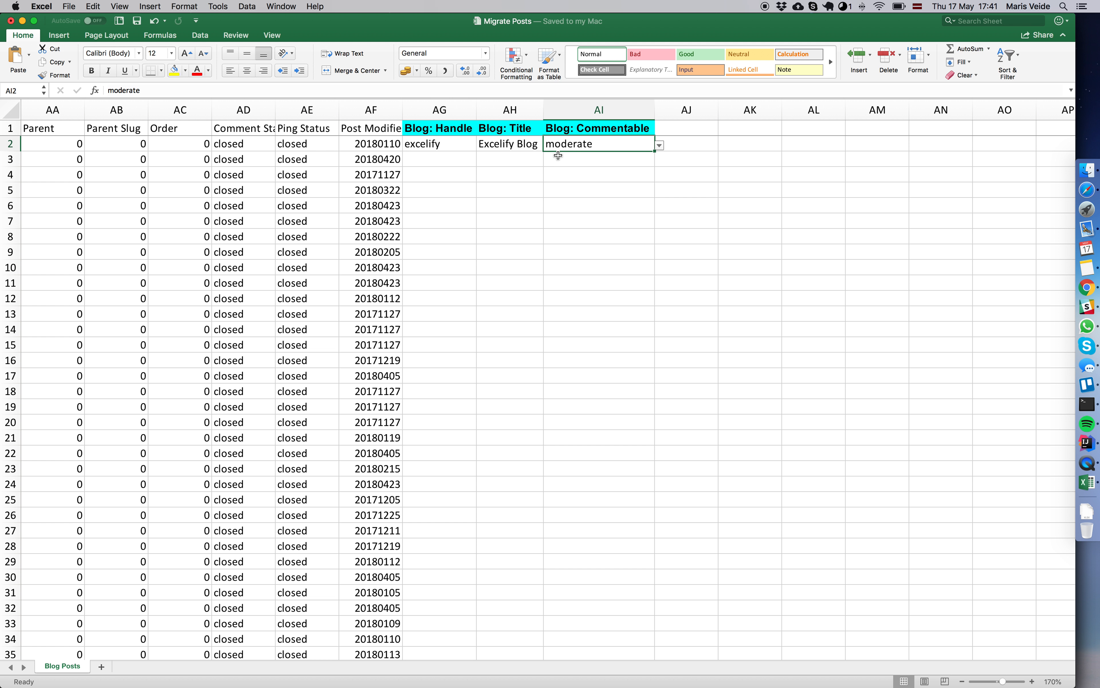
Step: Fill the three blog values from AG2:AI2 down through all the post rows and check the sheet
{"action": "left_click_drag", "start_coordinate": [437, 144], "coordinate": [592, 144]}
{"action": "double_click", "coordinate": [655, 151]}
{"action": "left_click", "coordinate": [603, 146]}
{"action": "scroll", "coordinate": [546, 191], "scroll_direction": "down", "scroll_amount": 5}
{"action": "scroll", "coordinate": [531, 209], "scroll_direction": "up", "scroll_amount": 5}
{"action": "scroll", "coordinate": [531, 209], "scroll_direction": "down", "scroll_amount": 15}
{"action": "scroll", "coordinate": [530, 209], "scroll_direction": "up", "scroll_amount": 15}
{"action": "scroll", "coordinate": [531, 209], "scroll_direction": "left", "scroll_amount": 5}
{"action": "scroll", "coordinate": [531, 209], "scroll_direction": "left", "scroll_amount": 5}
{"action": "scroll", "coordinate": [531, 209], "scroll_direction": "left", "scroll_amount": 15}
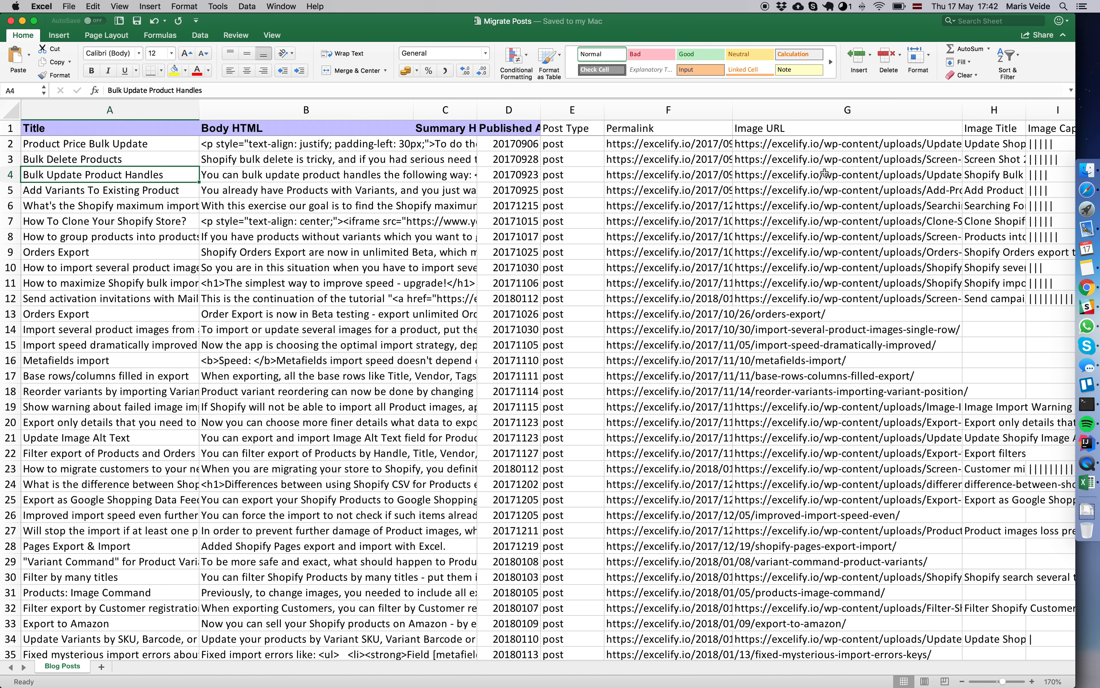
Step: Switch to Chrome and open the Excelify app from the Shopify store's Apps page in a new tab
{"action": "left_click", "coordinate": [1086, 291]}
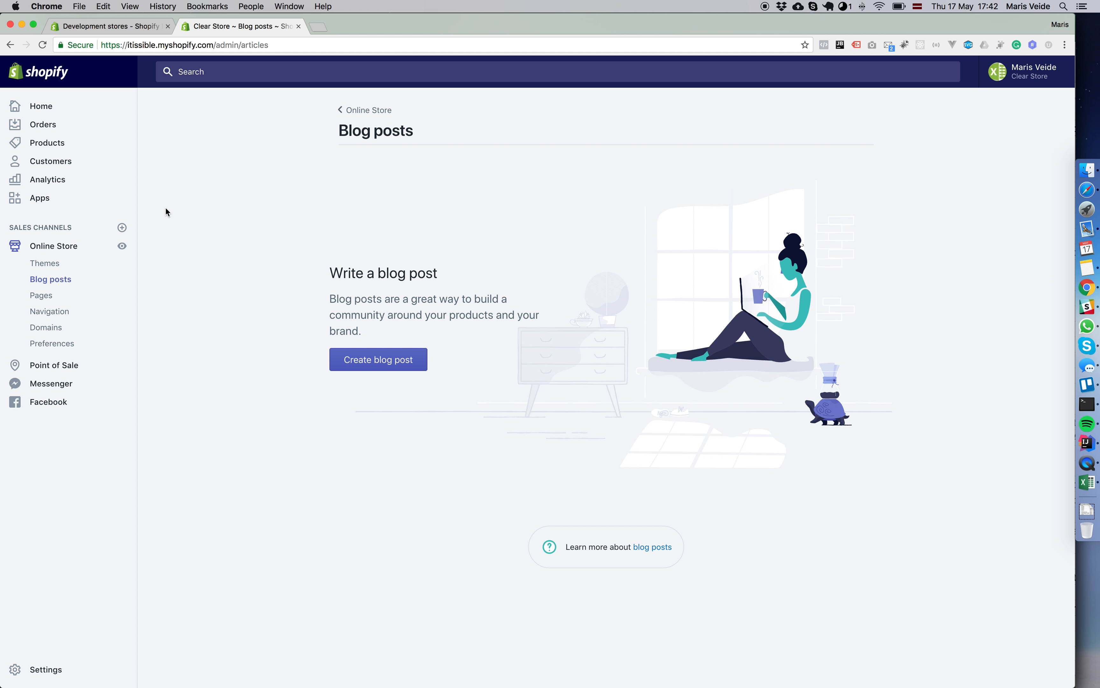
{"action": "left_click", "coordinate": [40, 198], "text": "super"}
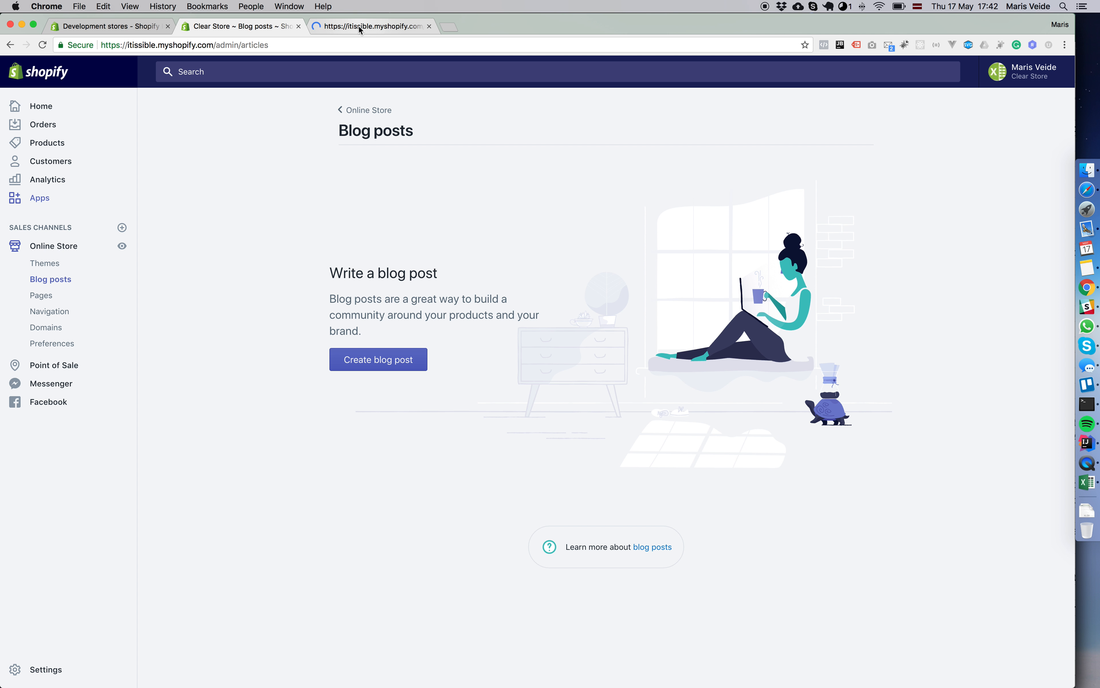
{"action": "left_click", "coordinate": [358, 25]}
{"action": "left_click", "coordinate": [442, 206]}
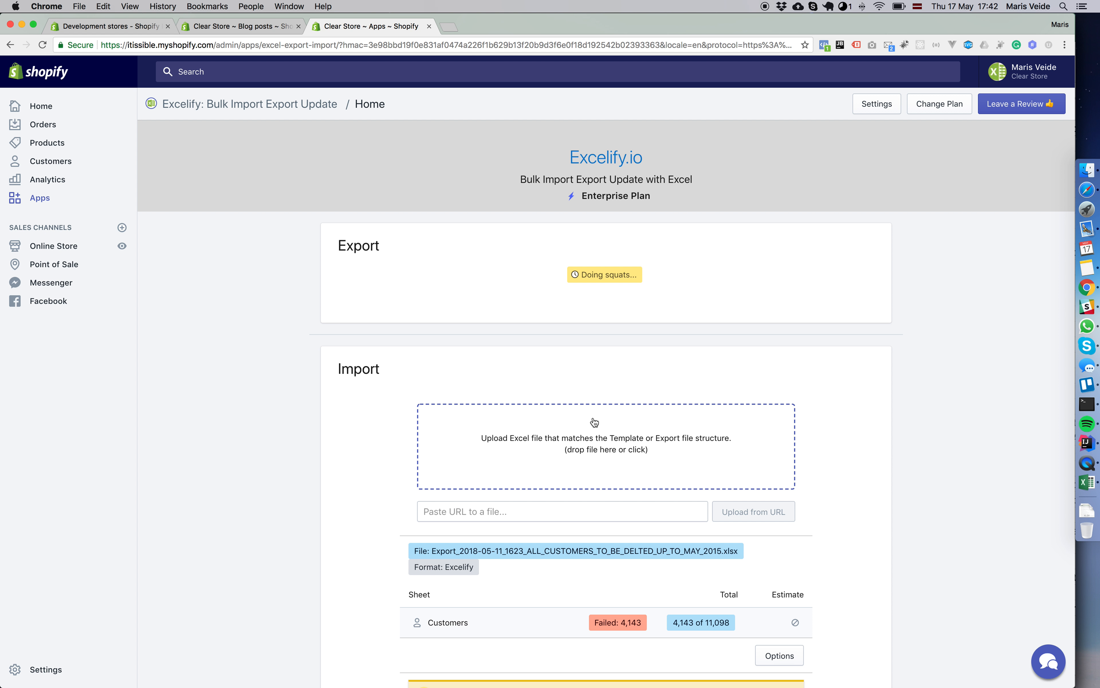
Step: Upload the Migrate Posts.xlsx file from Downloads to Excelify's Import section
{"action": "scroll", "coordinate": [601, 424], "scroll_direction": "down", "scroll_amount": 2}
{"action": "left_click", "coordinate": [608, 427]}
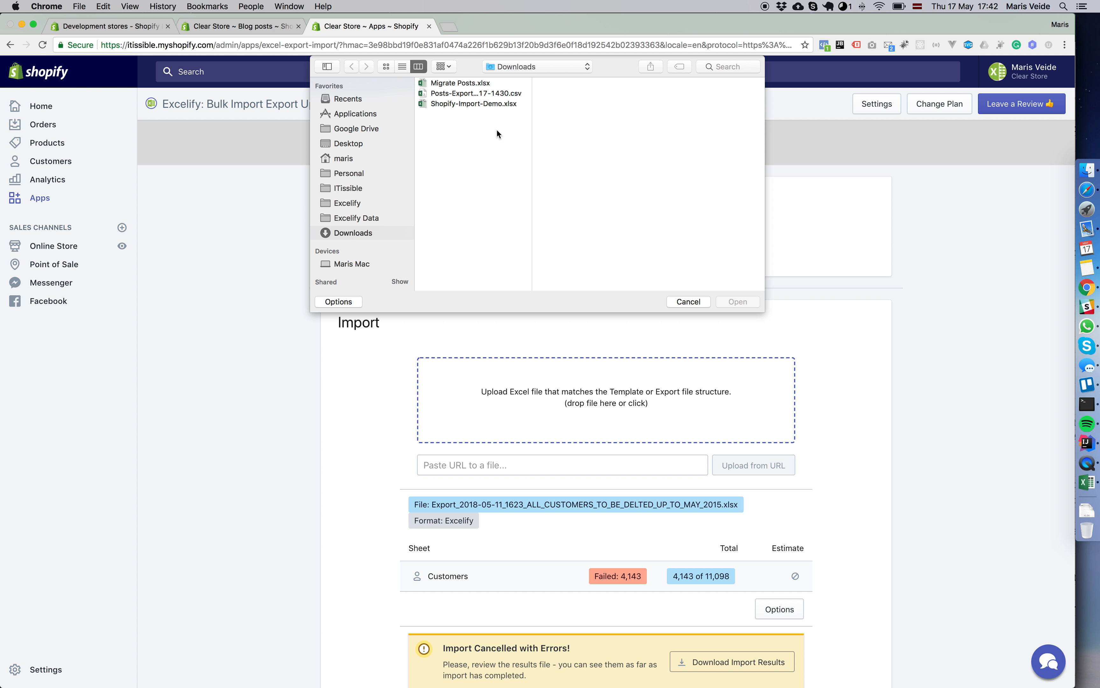
{"action": "left_click", "coordinate": [480, 83]}
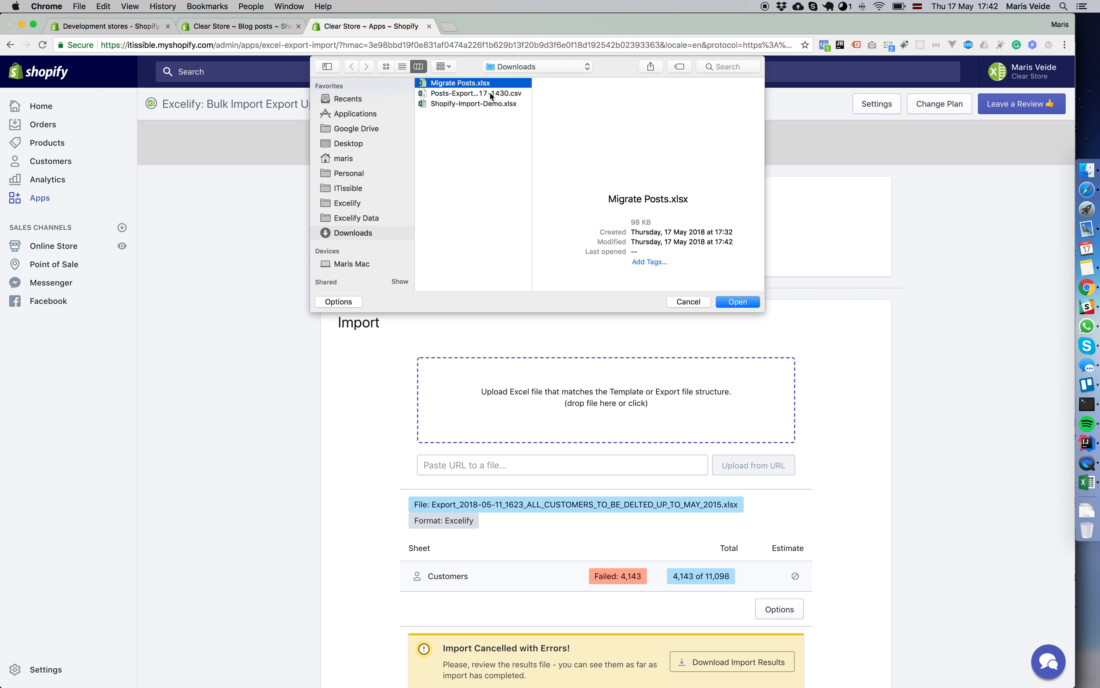
{"action": "left_click", "coordinate": [738, 302]}
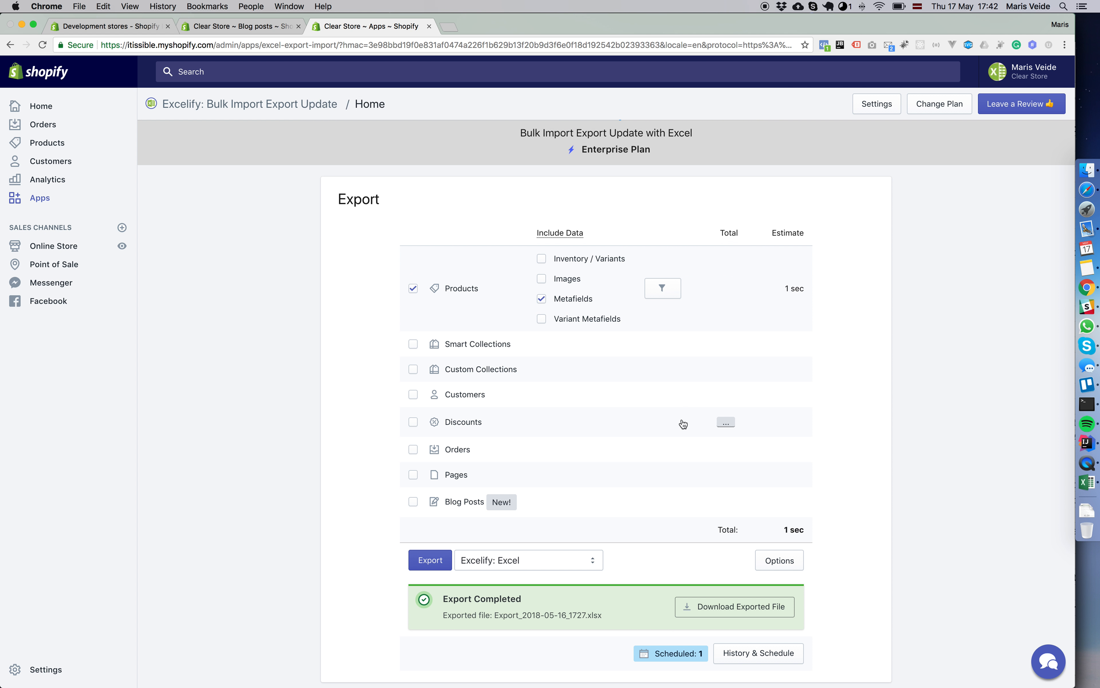
Step: Start importing the Blog Posts sheet from the uploaded file and switch to the store's Blog posts page
{"action": "scroll", "coordinate": [678, 435], "scroll_direction": "down", "scroll_amount": 6}
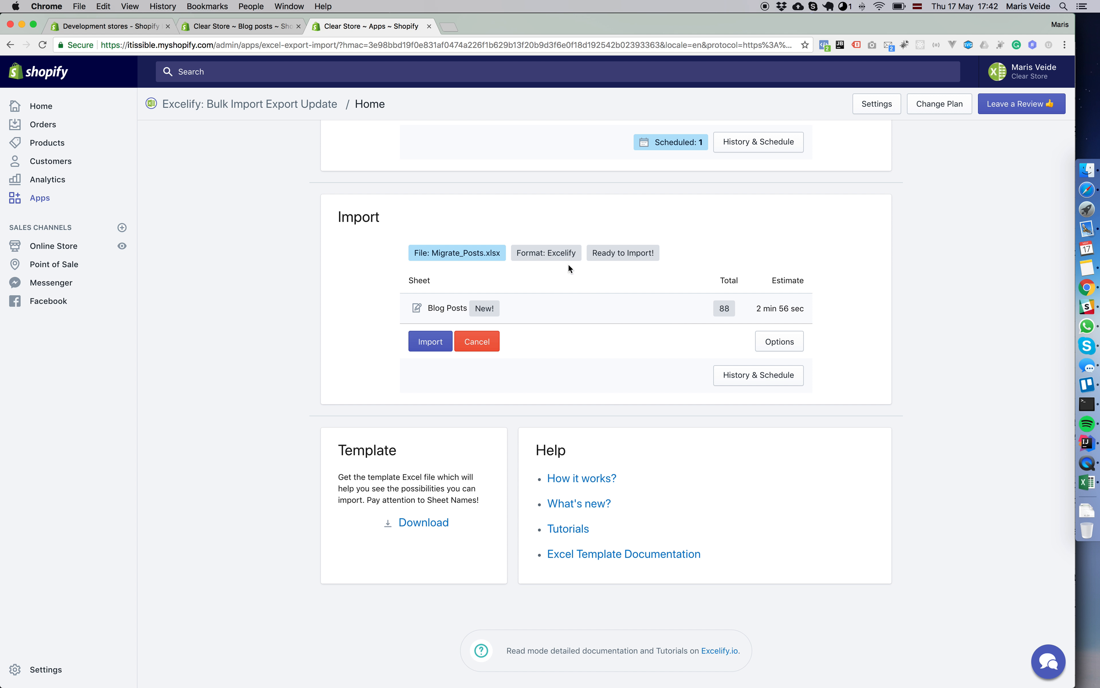
{"action": "left_click", "coordinate": [431, 341]}
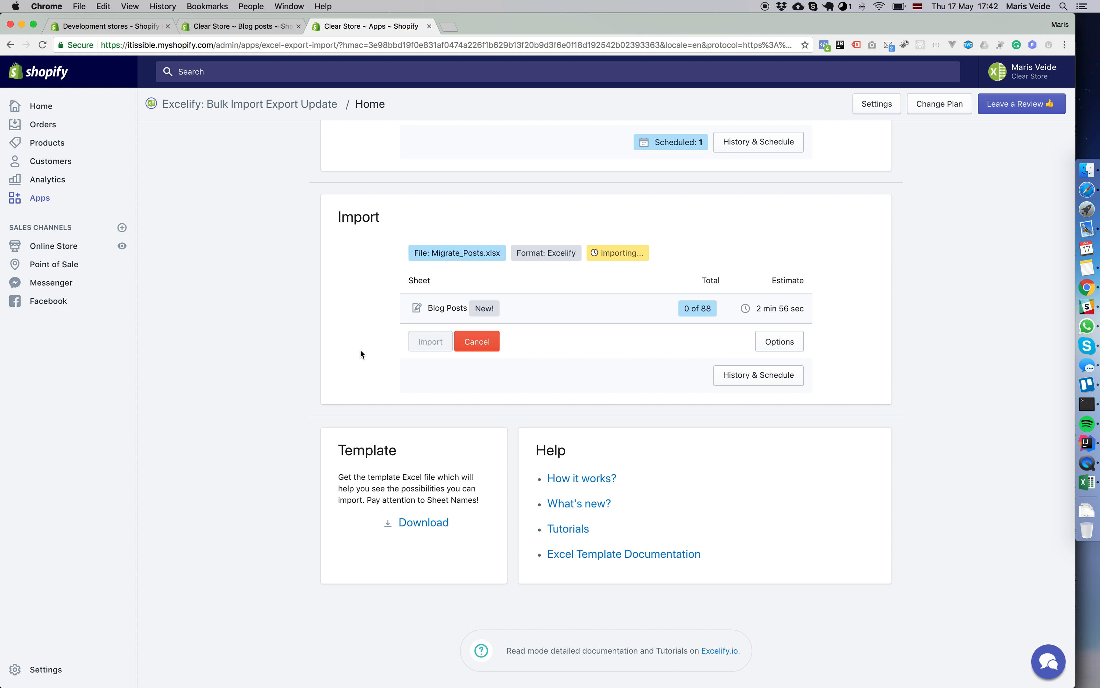
{"action": "left_click", "coordinate": [263, 27]}
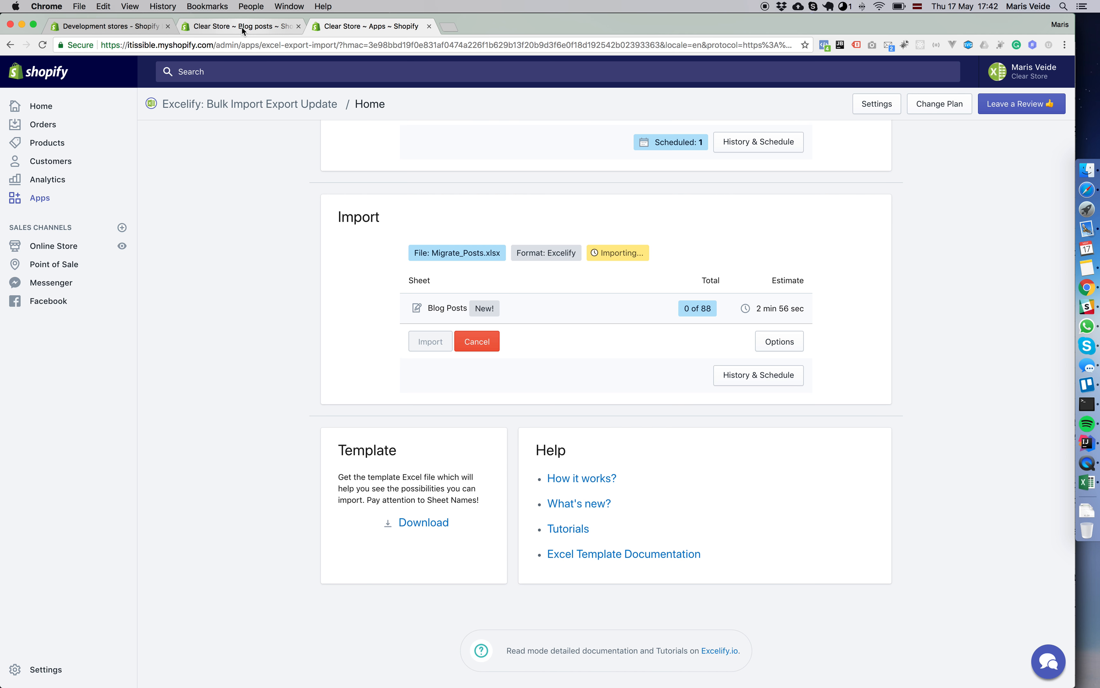
Step: Refresh the store's Blog posts page and compare the listed posts with the Blog Posts import progress in Excelify
{"action": "key", "text": "super+r"}
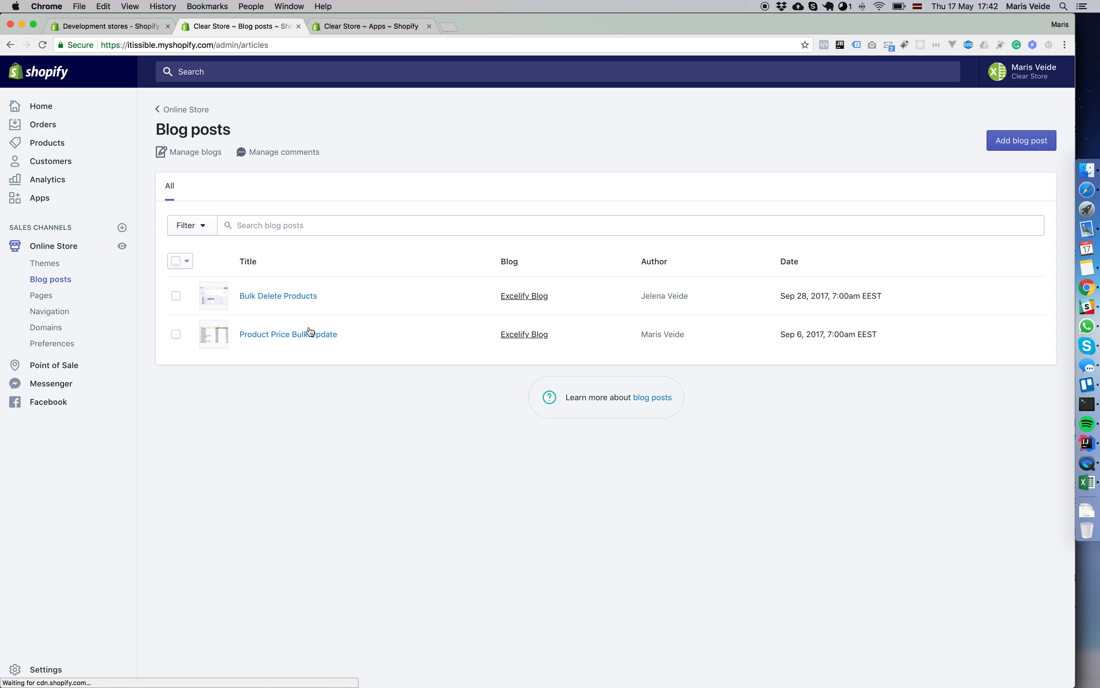
{"action": "key", "text": "super+r"}
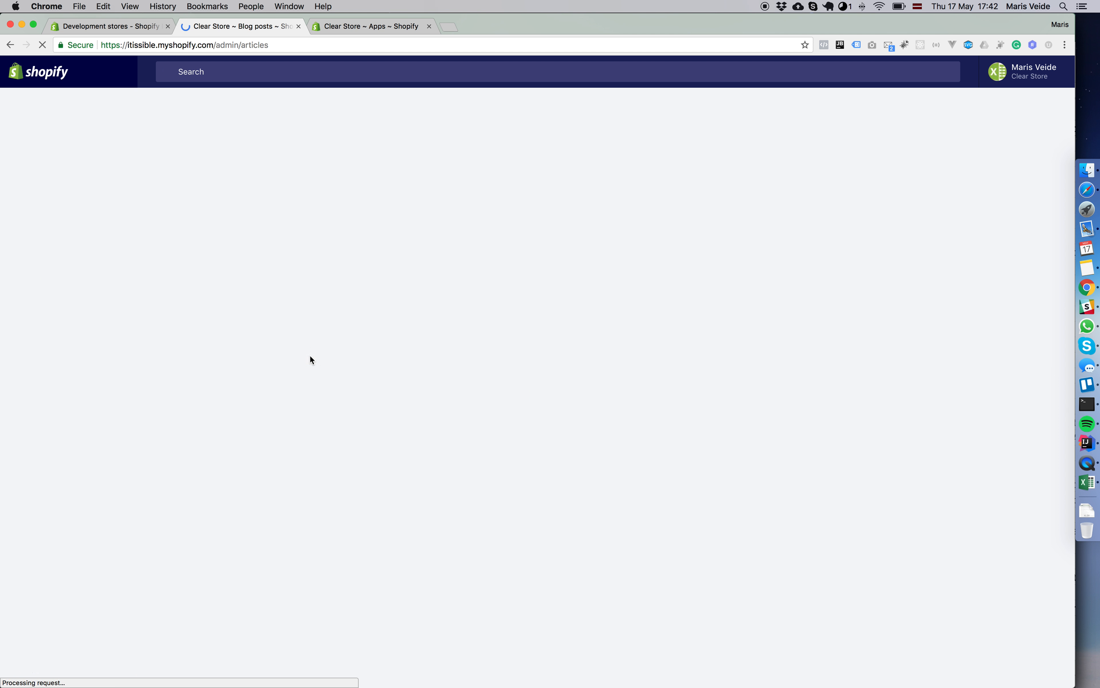
{"action": "left_click", "coordinate": [374, 25]}
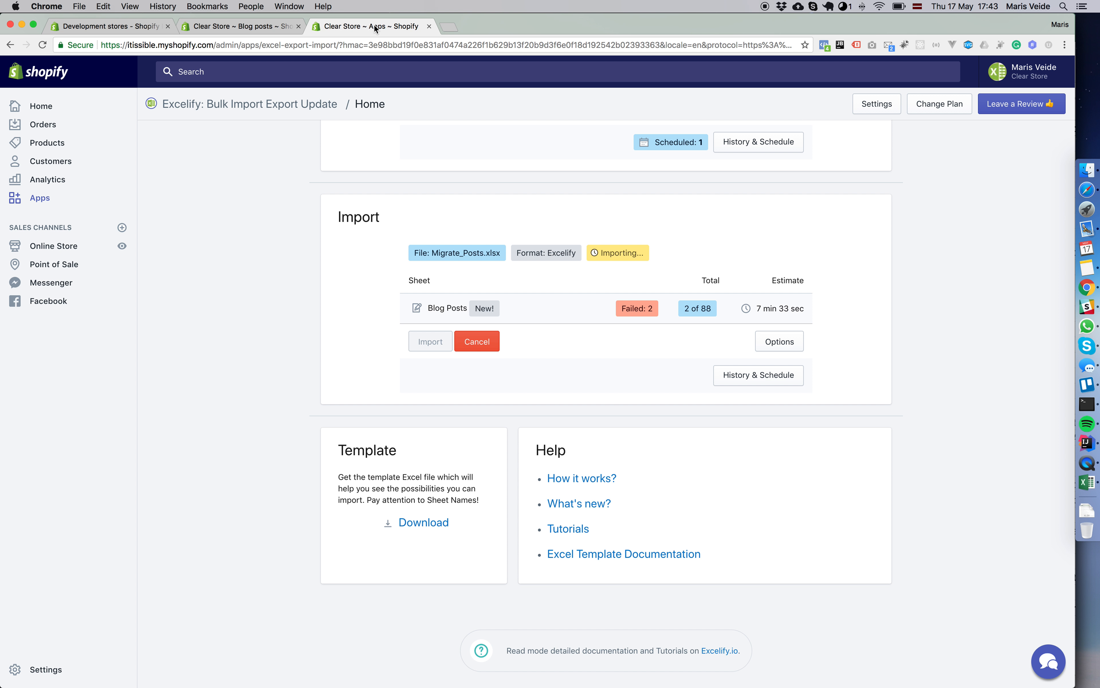
{"action": "left_click", "coordinate": [252, 26]}
{"action": "key", "text": "super+r"}
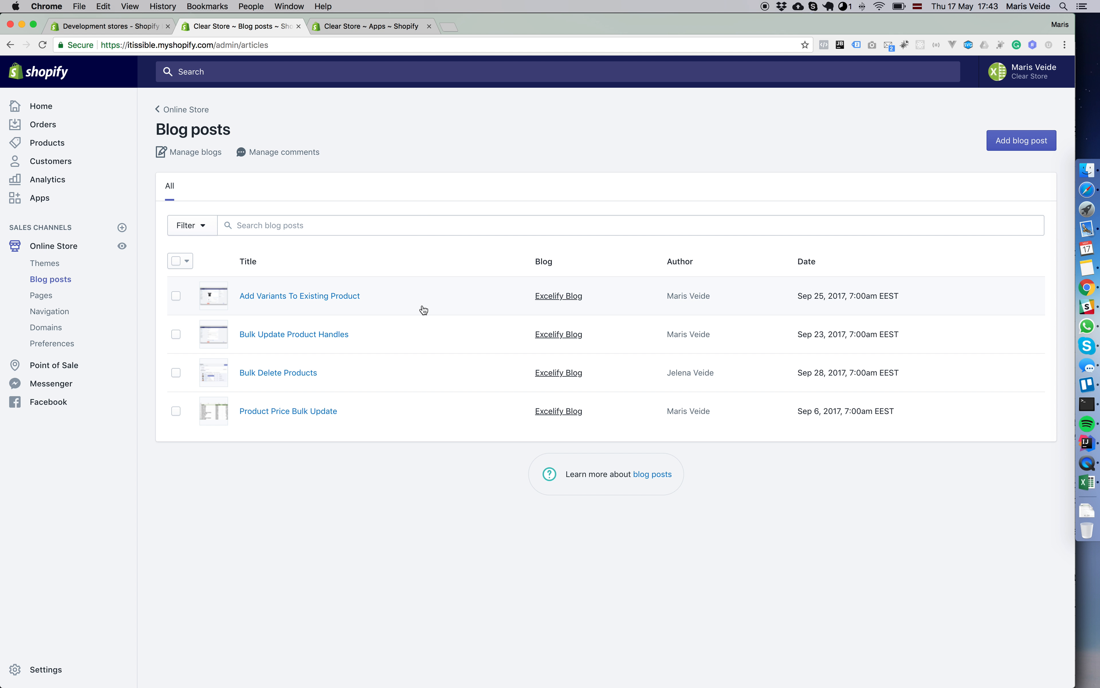
{"action": "left_click", "coordinate": [375, 25]}
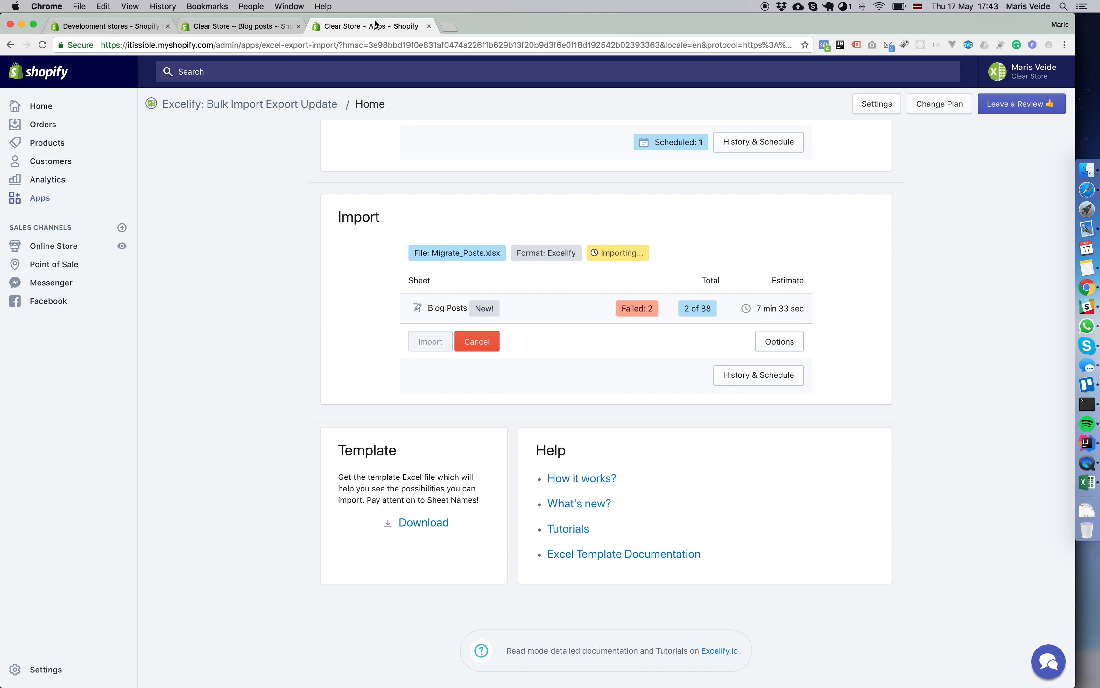
{"action": "left_click", "coordinate": [250, 25]}
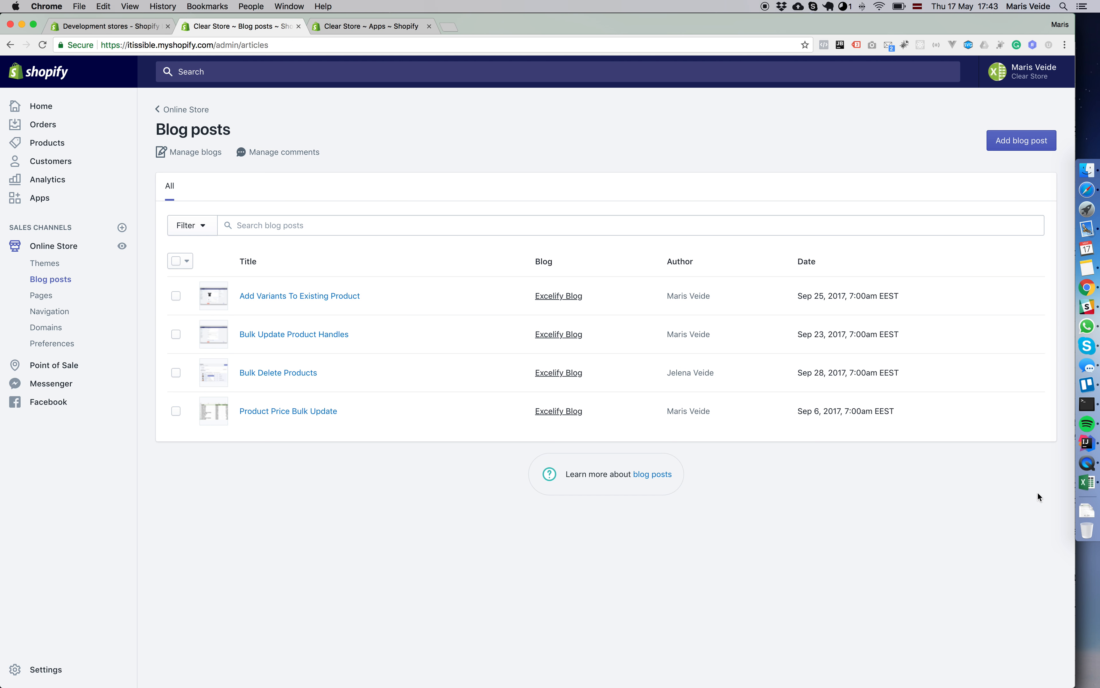
Step: Switch to the Migrate Posts workbook in Excel, review its columns, and widen the Comment Status column to fit its header
{"action": "left_click", "coordinate": [1087, 482]}
{"action": "scroll", "coordinate": [659, 298], "scroll_direction": "right", "scroll_amount": 5}
{"action": "scroll", "coordinate": [659, 298], "scroll_direction": "right", "scroll_amount": 10}
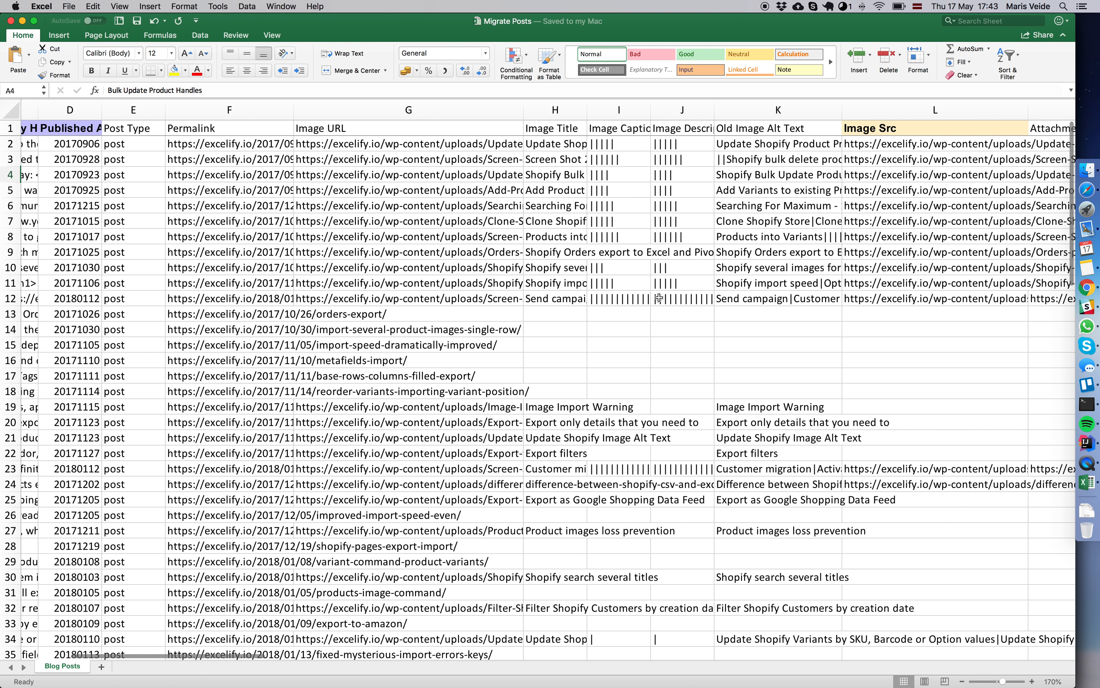
{"action": "scroll", "coordinate": [659, 298], "scroll_direction": "right", "scroll_amount": 5}
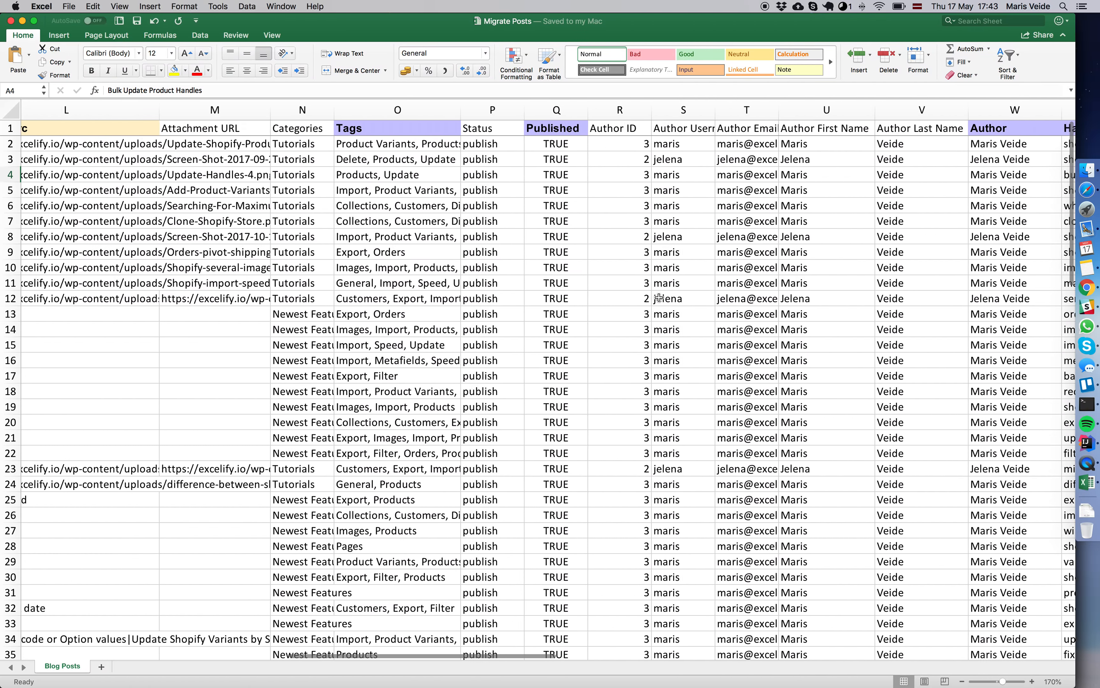
{"action": "scroll", "coordinate": [659, 298], "scroll_direction": "right", "scroll_amount": 10}
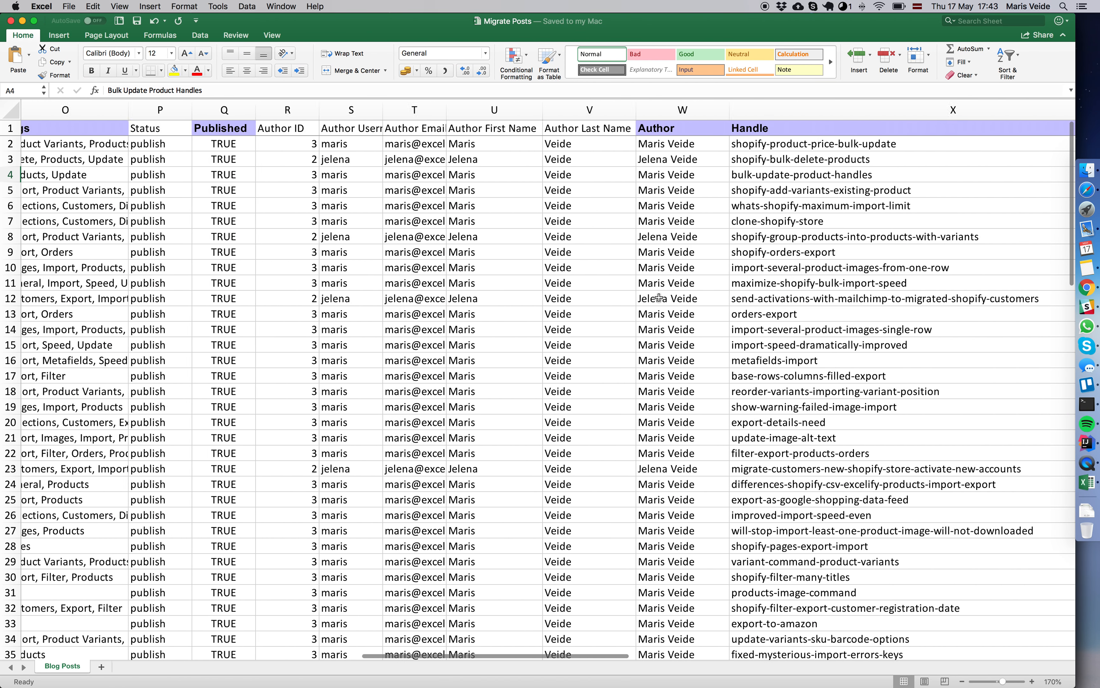
{"action": "scroll", "coordinate": [658, 298], "scroll_direction": "right", "scroll_amount": 3}
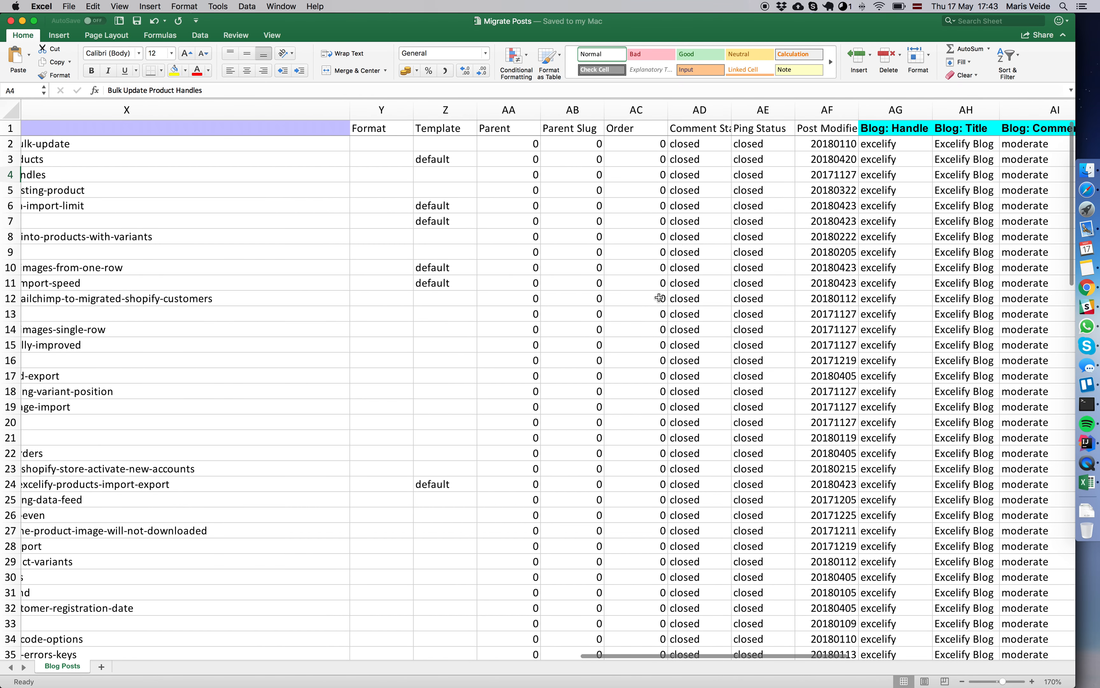
{"action": "left_click", "coordinate": [701, 128]}
{"action": "double_click", "coordinate": [733, 110]}
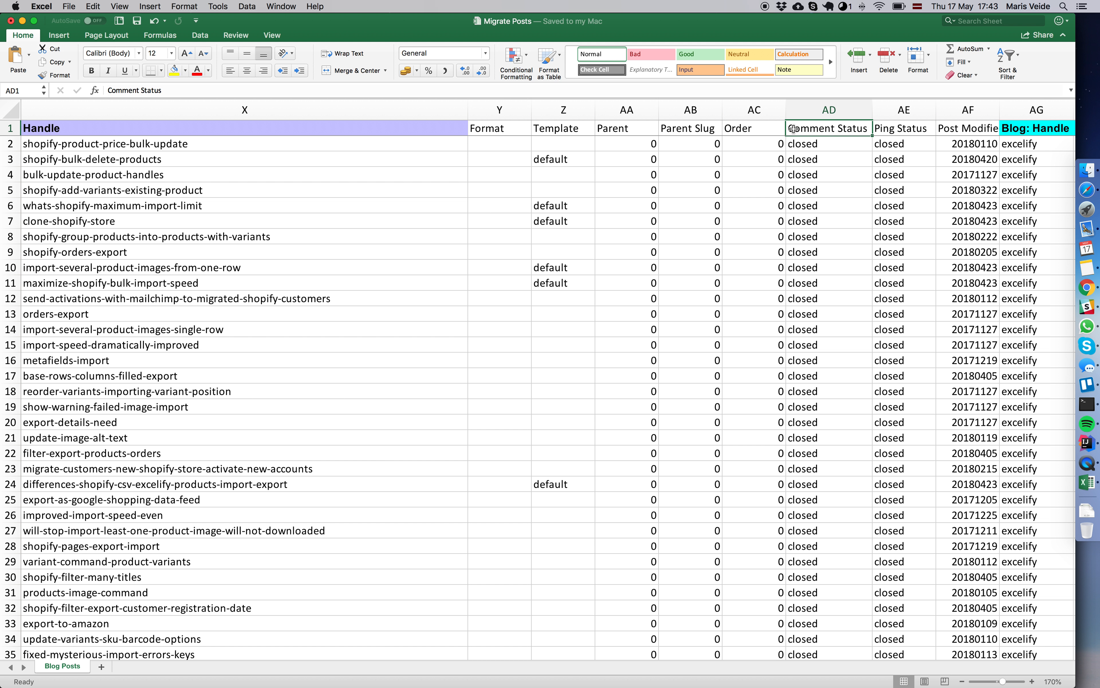
Step: Examine the yellow Comment columns in the Shopify-Import-Demo template's Blog Posts sheet and return to the Migrate Posts workbook
{"action": "key", "text": "super+grave"}
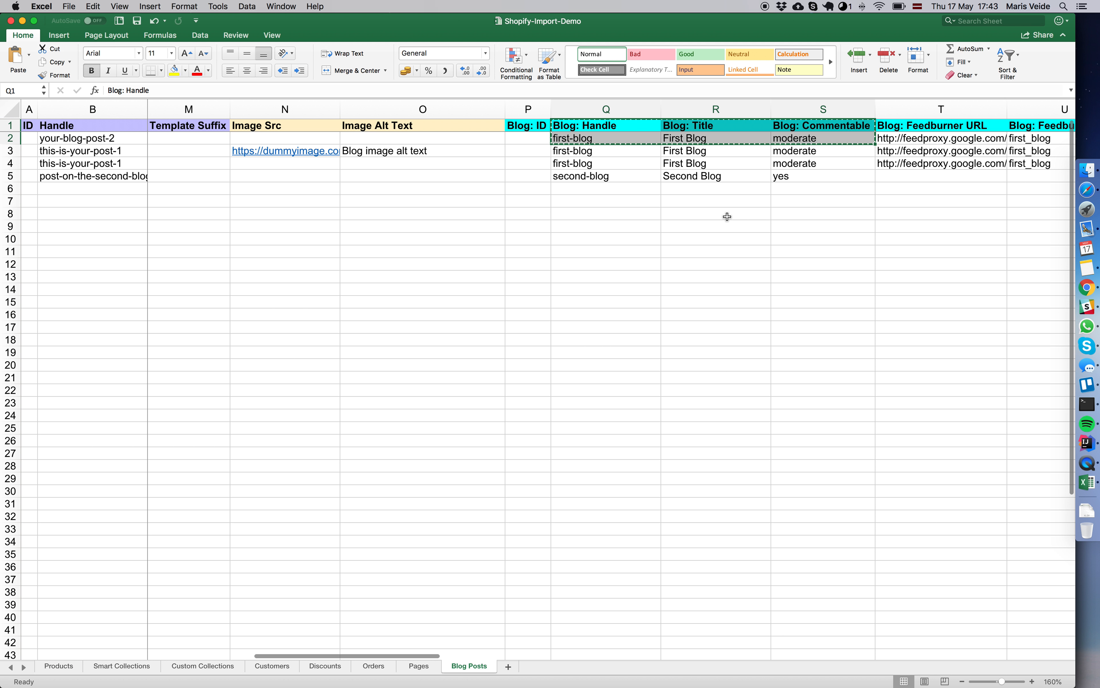
{"action": "scroll", "coordinate": [723, 218], "scroll_direction": "right", "scroll_amount": 4}
{"action": "scroll", "coordinate": [727, 217], "scroll_direction": "right", "scroll_amount": 2}
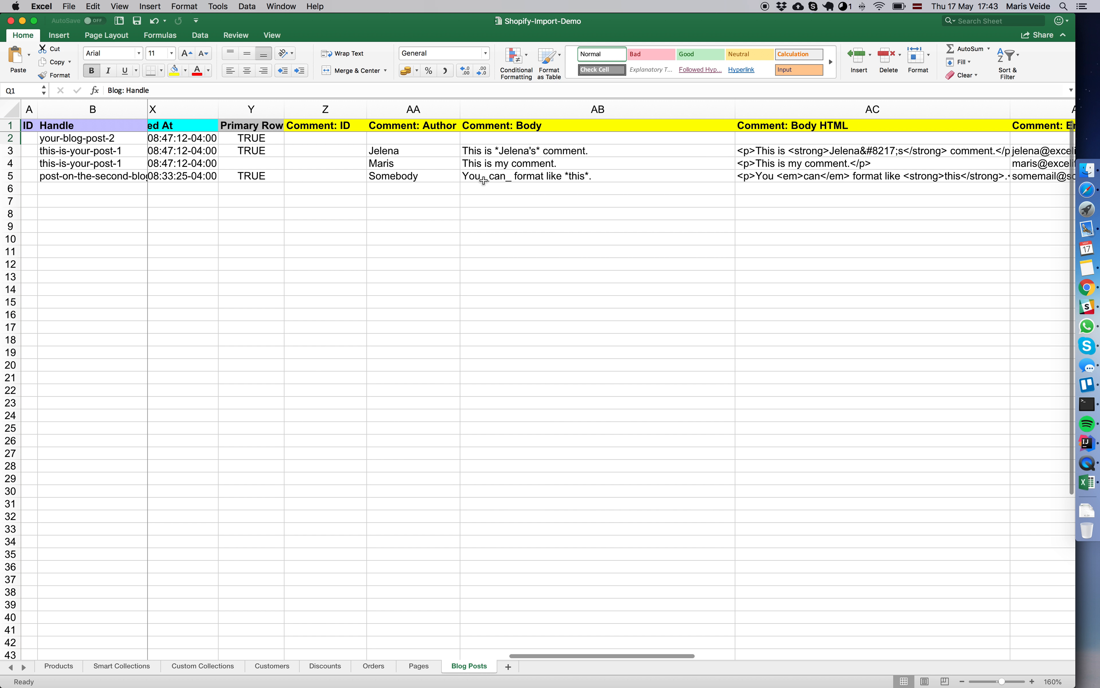
{"action": "scroll", "coordinate": [570, 173], "scroll_direction": "right", "scroll_amount": 5}
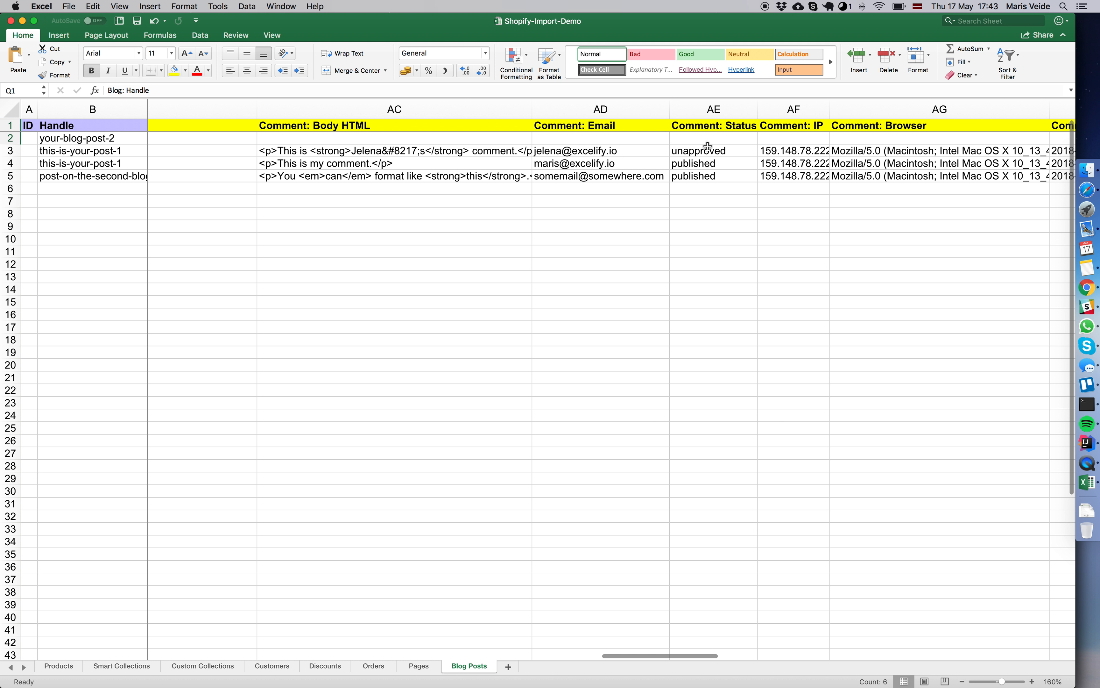
{"action": "scroll", "coordinate": [709, 147], "scroll_direction": "right", "scroll_amount": 2}
{"action": "scroll", "coordinate": [711, 146], "scroll_direction": "left", "scroll_amount": 2}
{"action": "key", "text": "super+grave"}
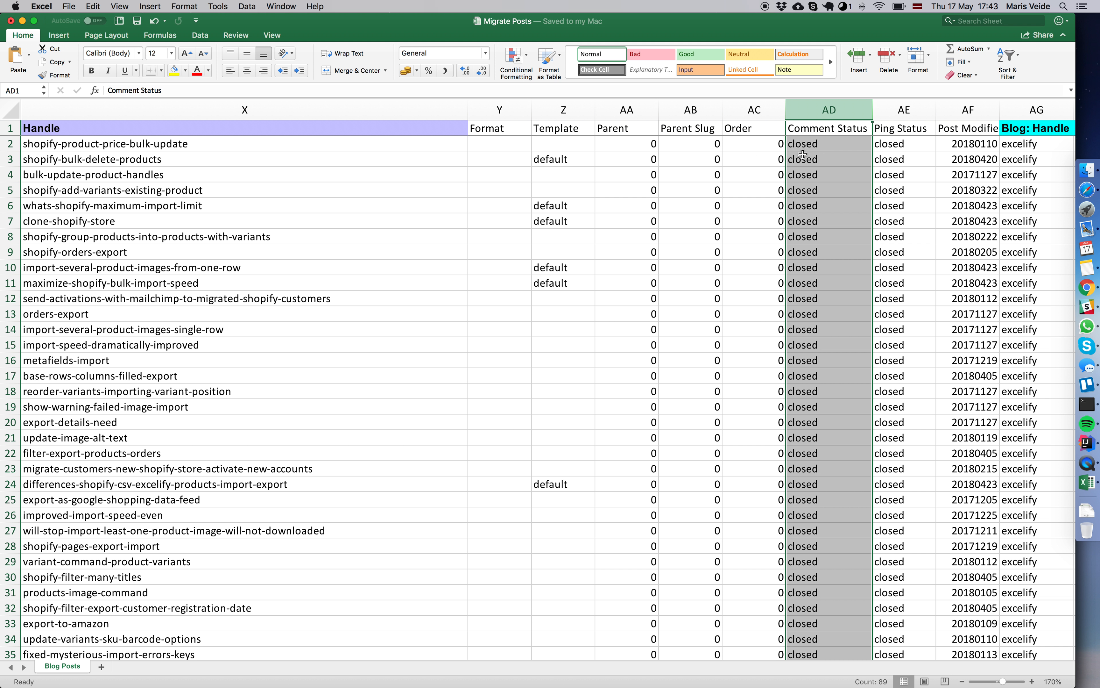
Step: Delete the Comment Status column from the Blog Posts sheet of Migrate Posts
{"action": "left_click", "coordinate": [819, 145]}
{"action": "left_click", "coordinate": [822, 129]}
{"action": "left_click", "coordinate": [817, 142]}
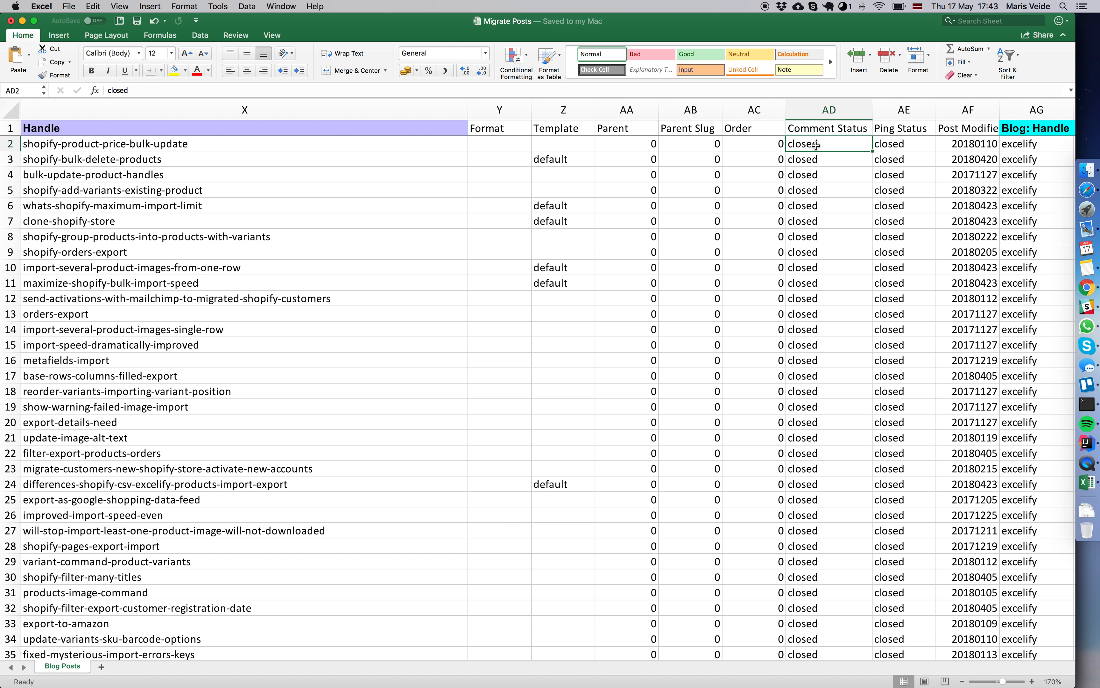
{"action": "left_click", "coordinate": [818, 110]}
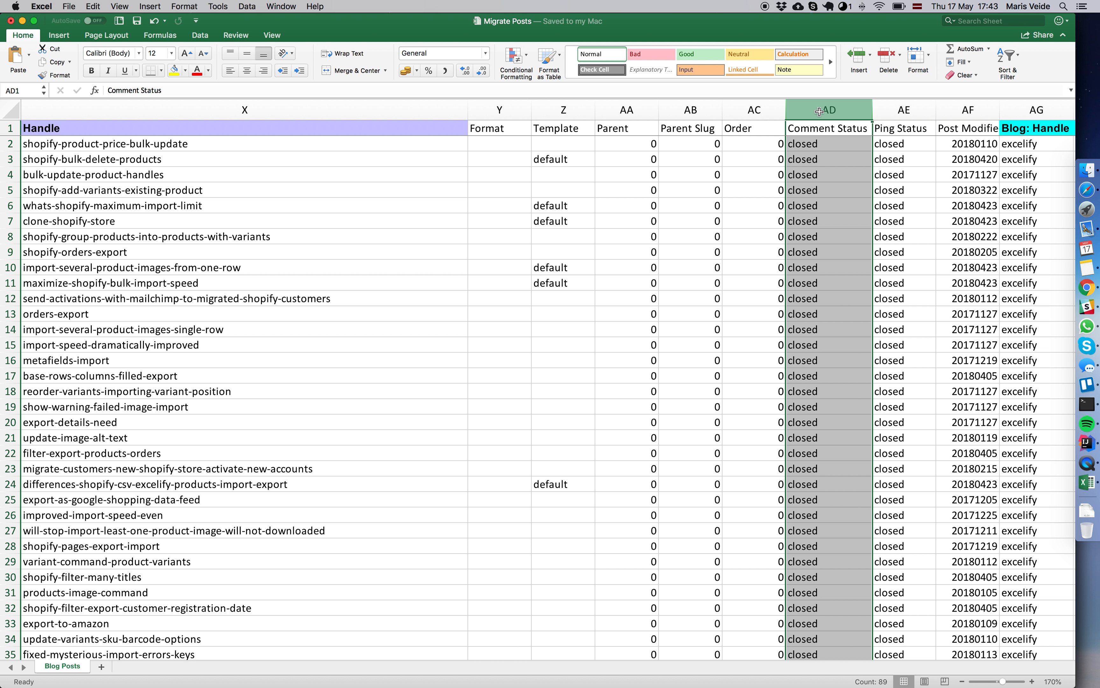
{"action": "right_click", "coordinate": [820, 114]}
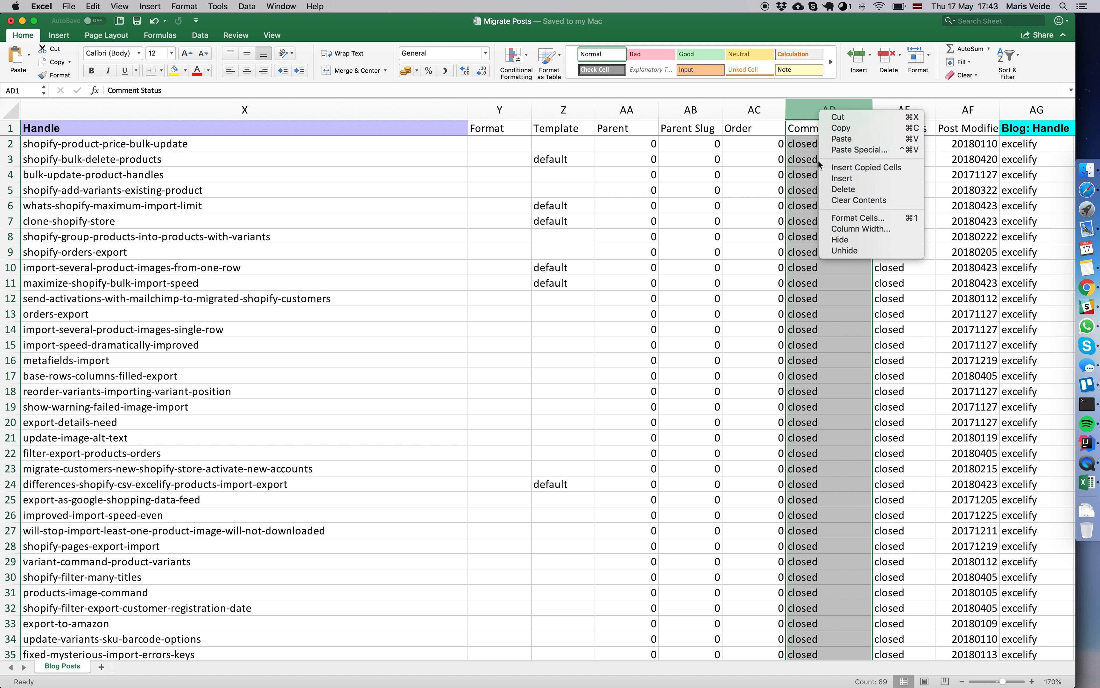
{"action": "left_click", "coordinate": [848, 190]}
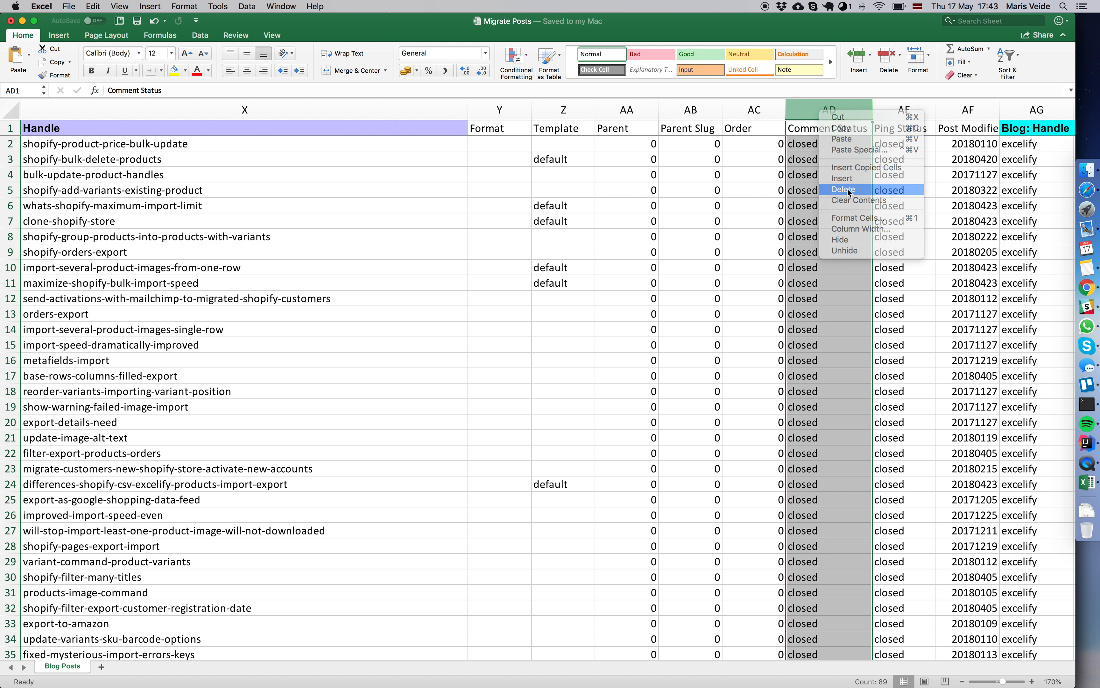
{"action": "left_click", "coordinate": [804, 173]}
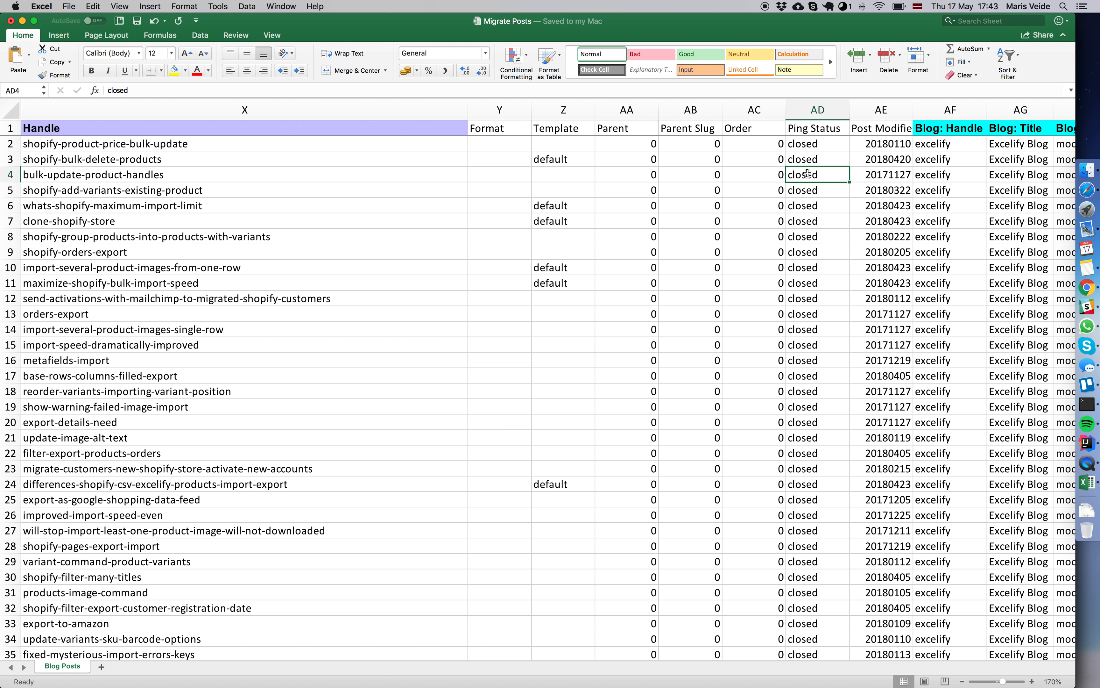
Step: Switch to Chrome and cancel the running Blog Posts import in Excelify
{"action": "left_click", "coordinate": [1090, 288]}
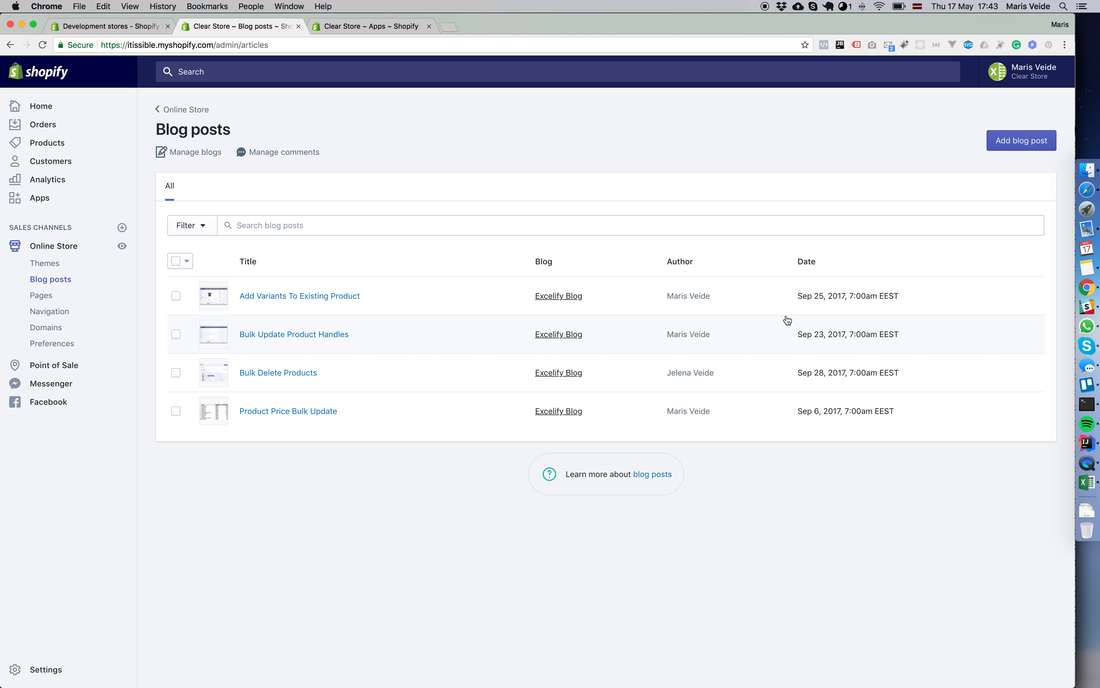
{"action": "left_click", "coordinate": [366, 25]}
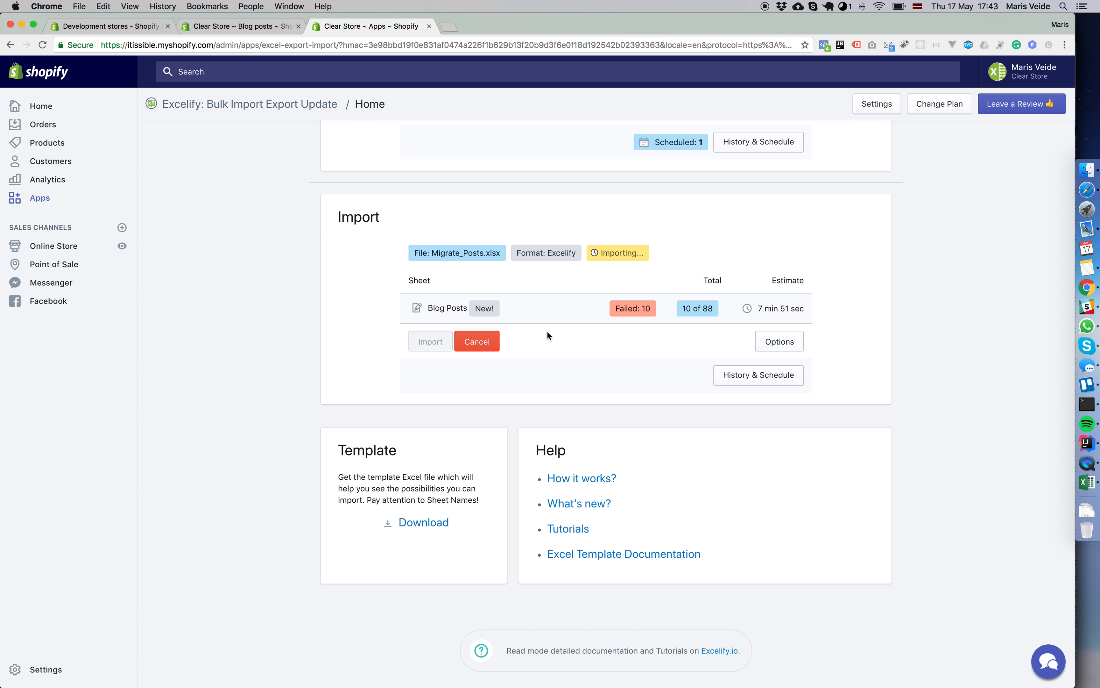
{"action": "left_click", "coordinate": [488, 341]}
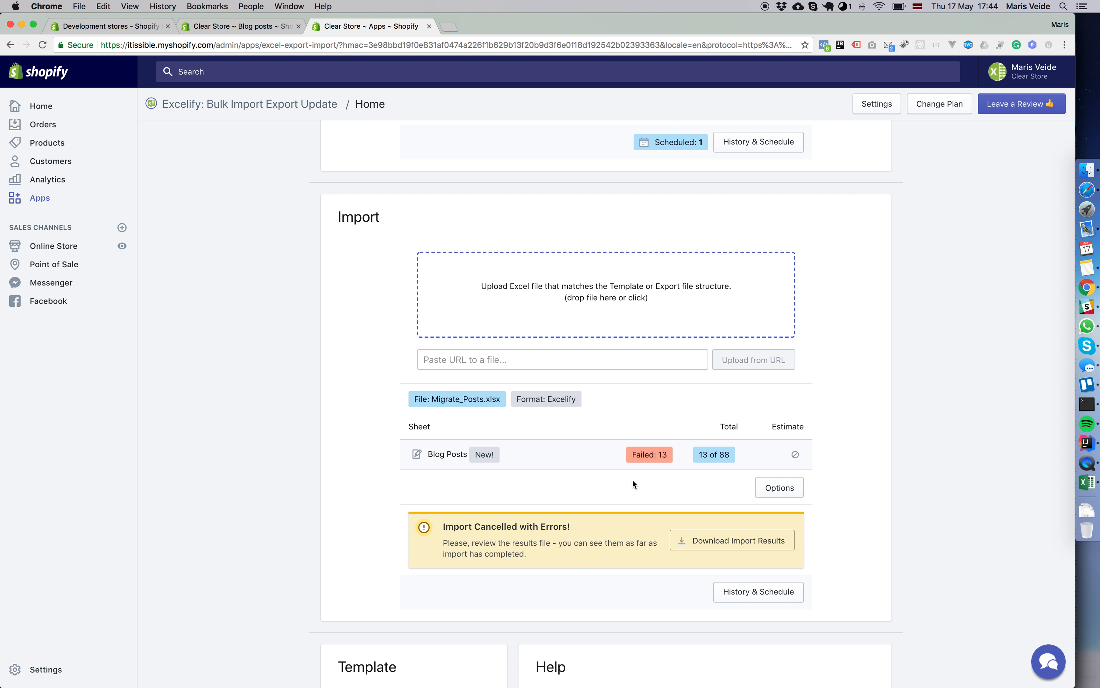
Step: Check the imported posts on the store's Blog posts page, and download and open the cancelled import's results file
{"action": "left_click", "coordinate": [254, 27]}
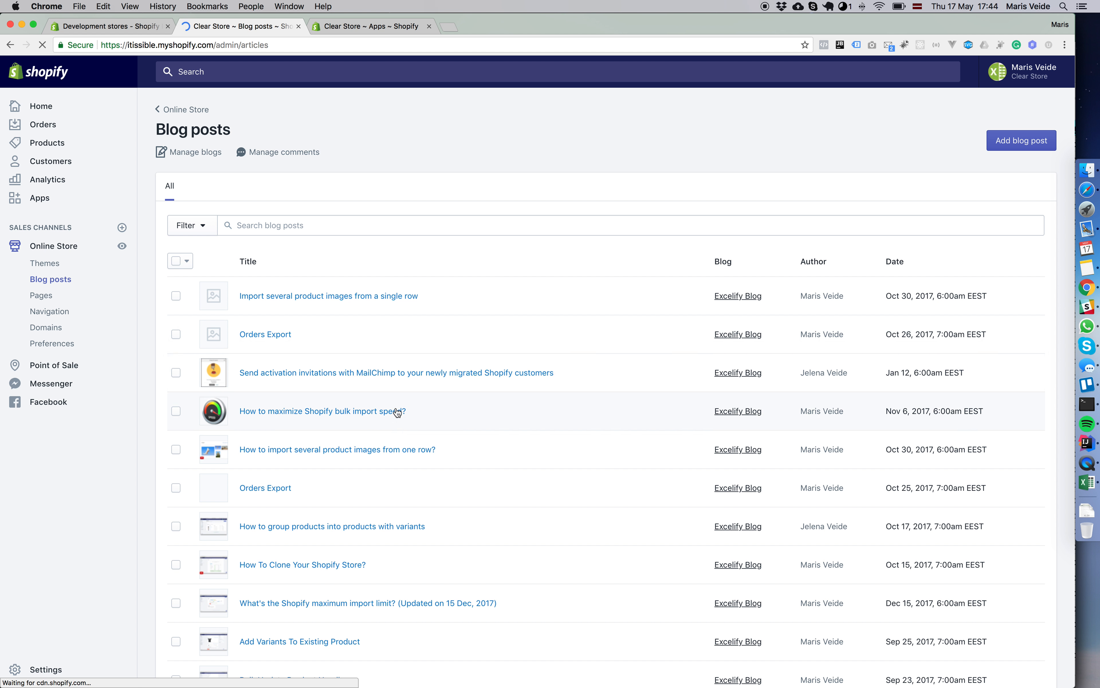
{"action": "left_click", "coordinate": [369, 26]}
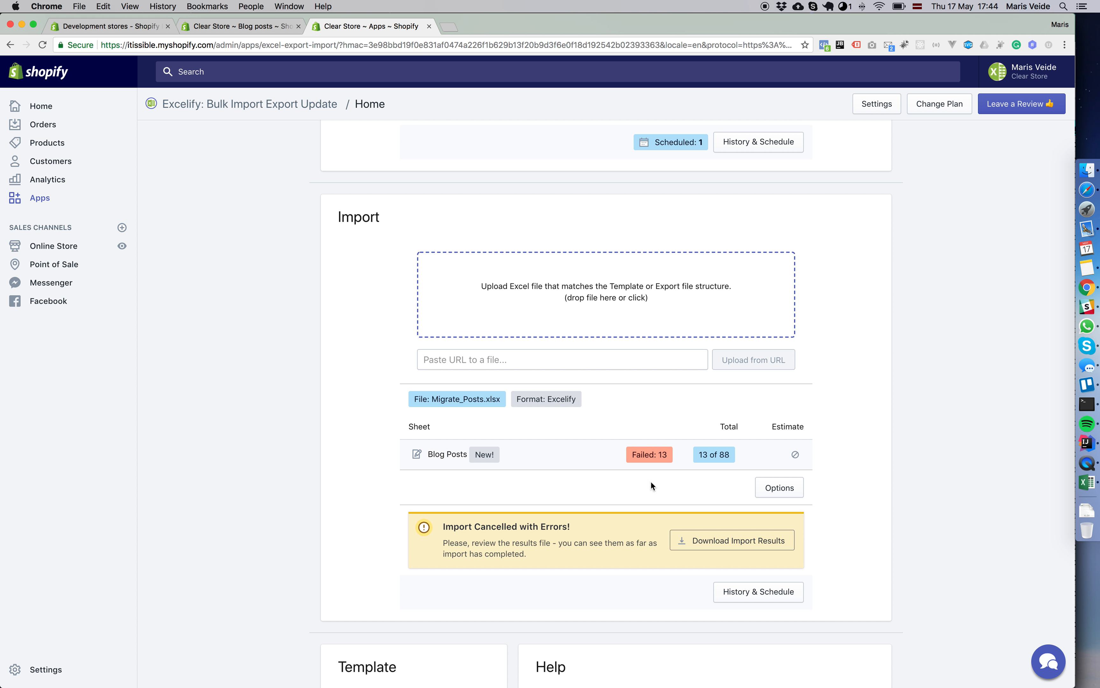
{"action": "left_click", "coordinate": [722, 542]}
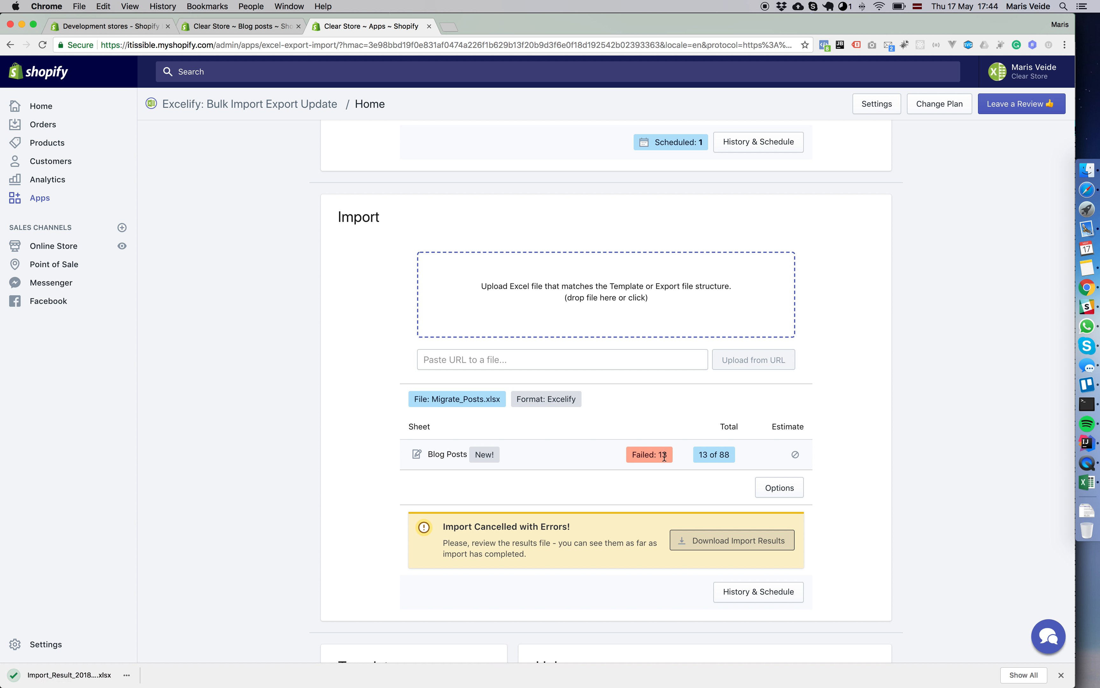
{"action": "left_click", "coordinate": [78, 675]}
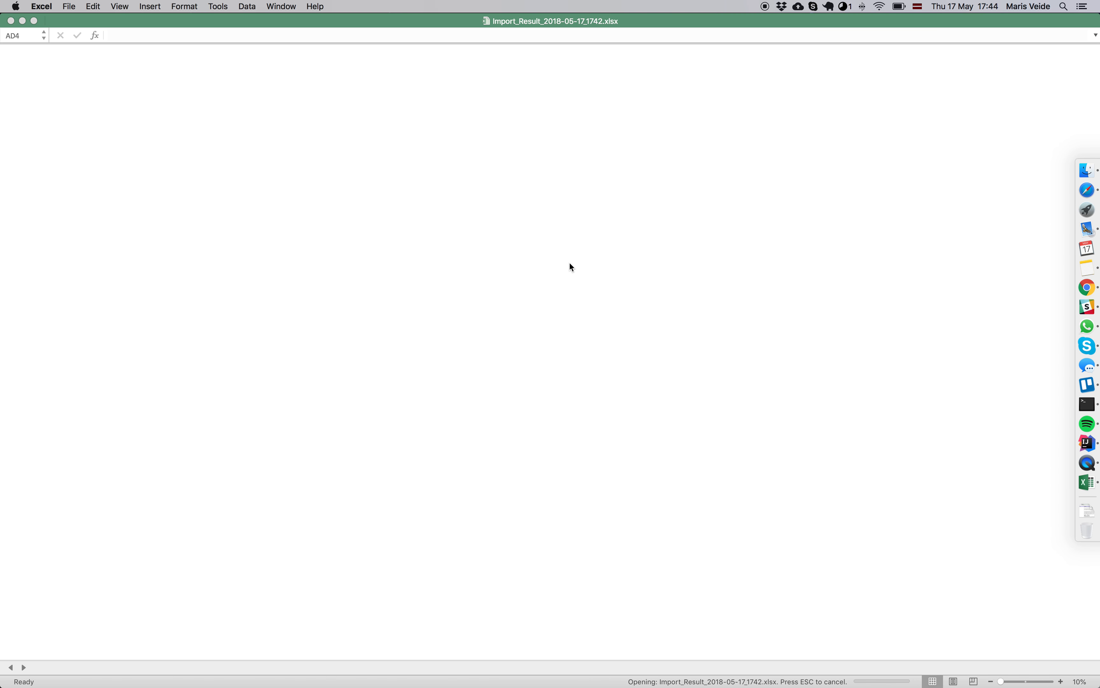
Step: Find the Import Result column at the end of the Blog Posts sheet in the import results workbook
{"action": "scroll", "coordinate": [609, 230], "scroll_direction": "right", "scroll_amount": 15}
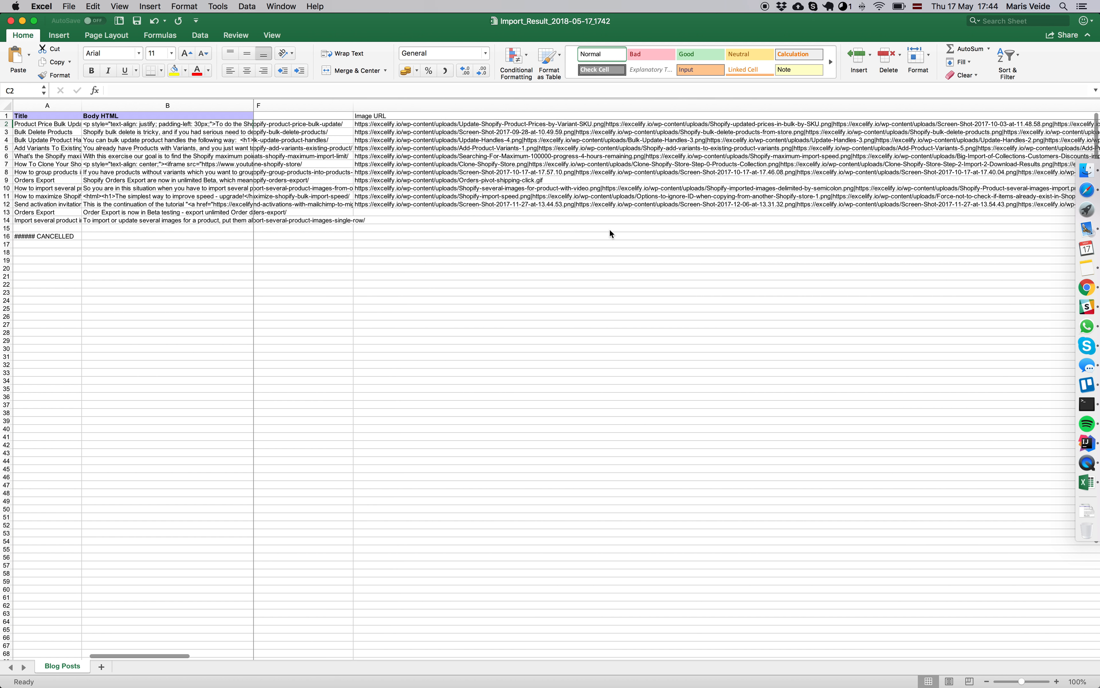
{"action": "scroll", "coordinate": [610, 229], "scroll_direction": "right", "scroll_amount": 10}
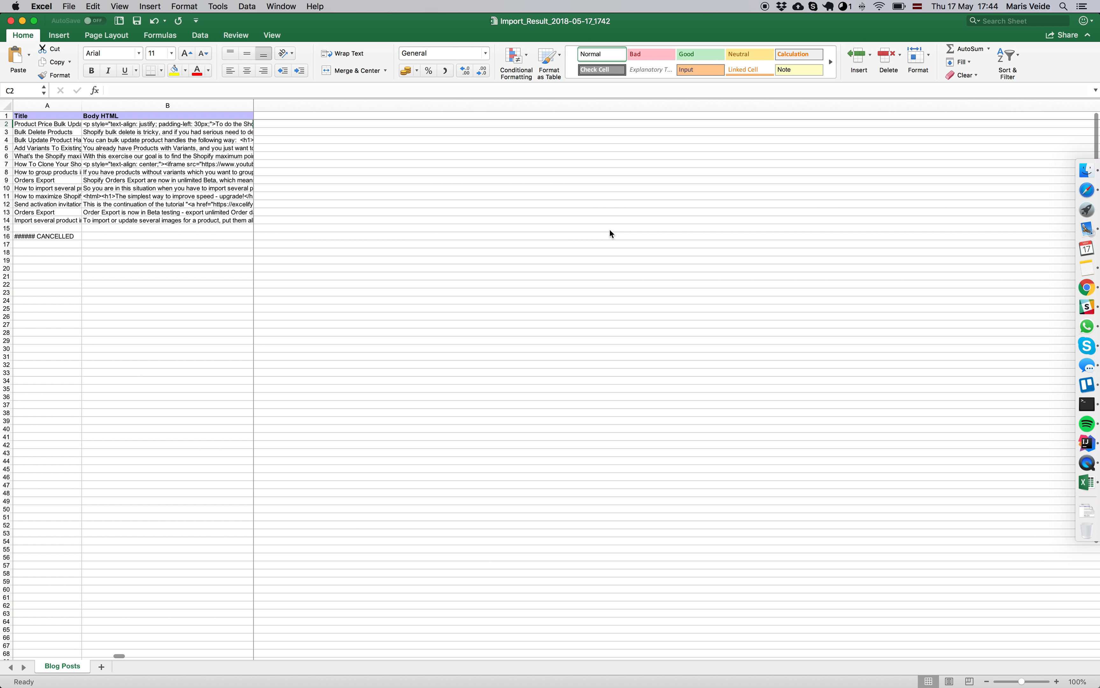
{"action": "left_click", "coordinate": [600, 117]}
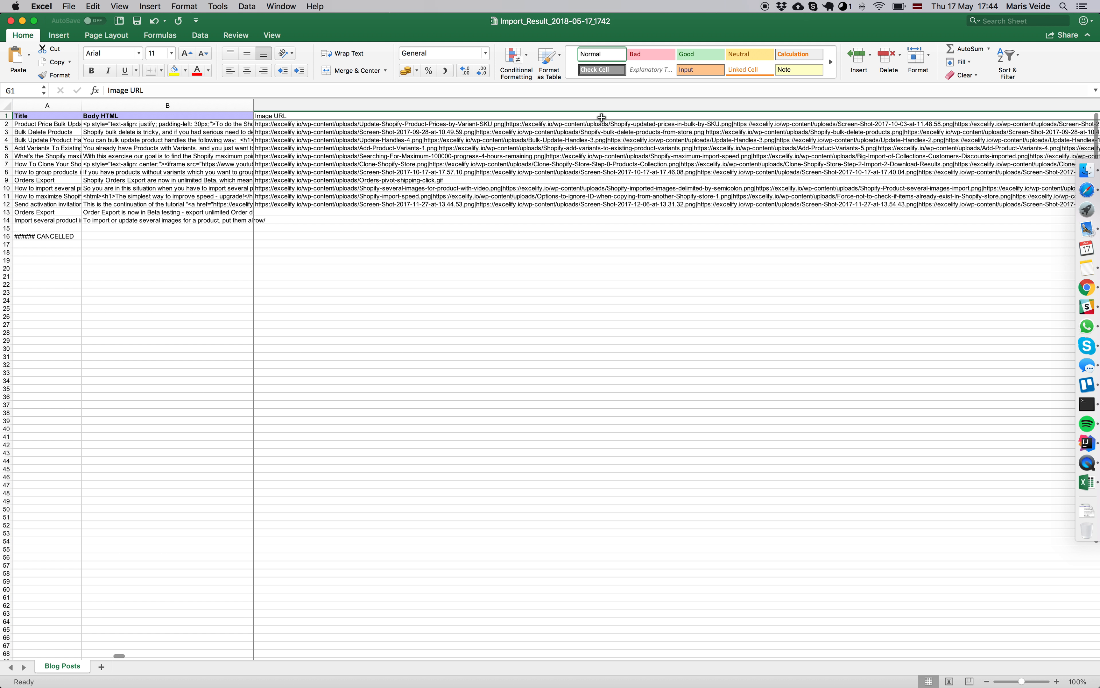
{"action": "key", "text": "ctrl+Right"}
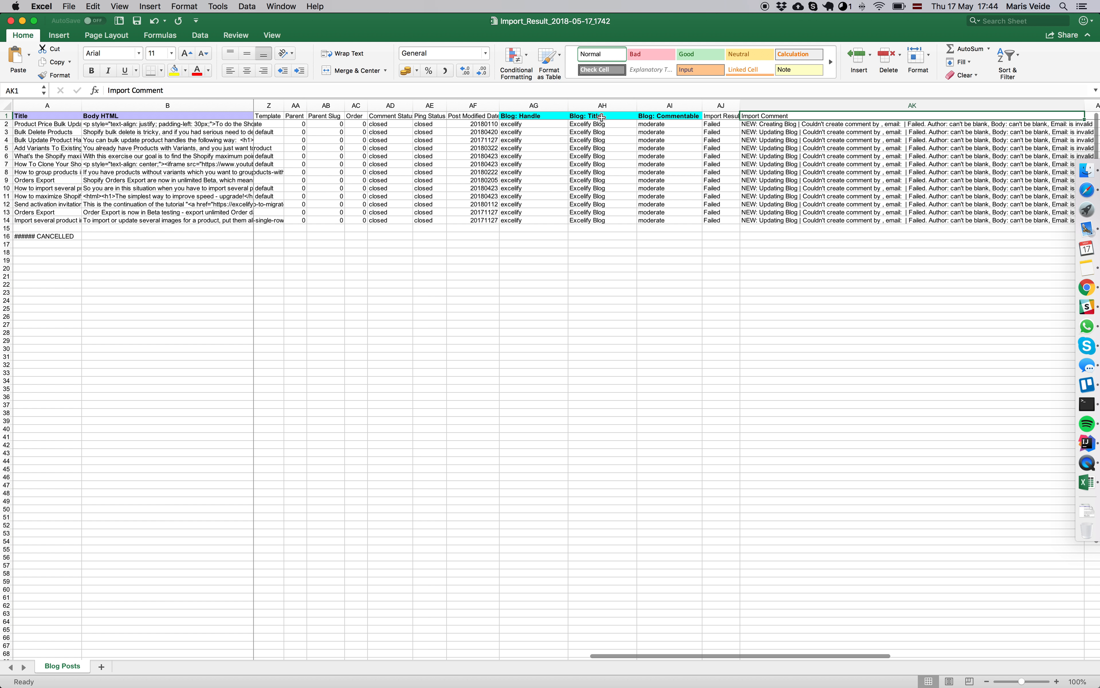
{"action": "scroll", "coordinate": [601, 117], "scroll_direction": "right", "scroll_amount": 5}
{"action": "key", "text": "Left"}
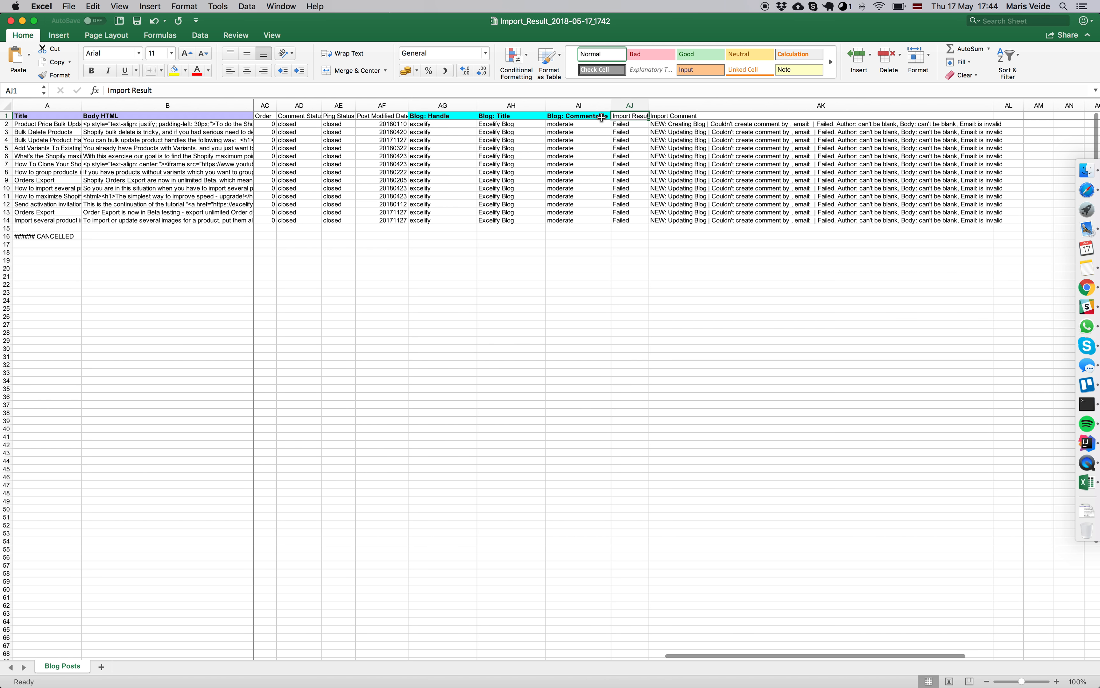
Step: Enlarge the results sheet to 150% and examine the error descriptions in the Import Comment column
{"action": "left_click", "coordinate": [1057, 681]}
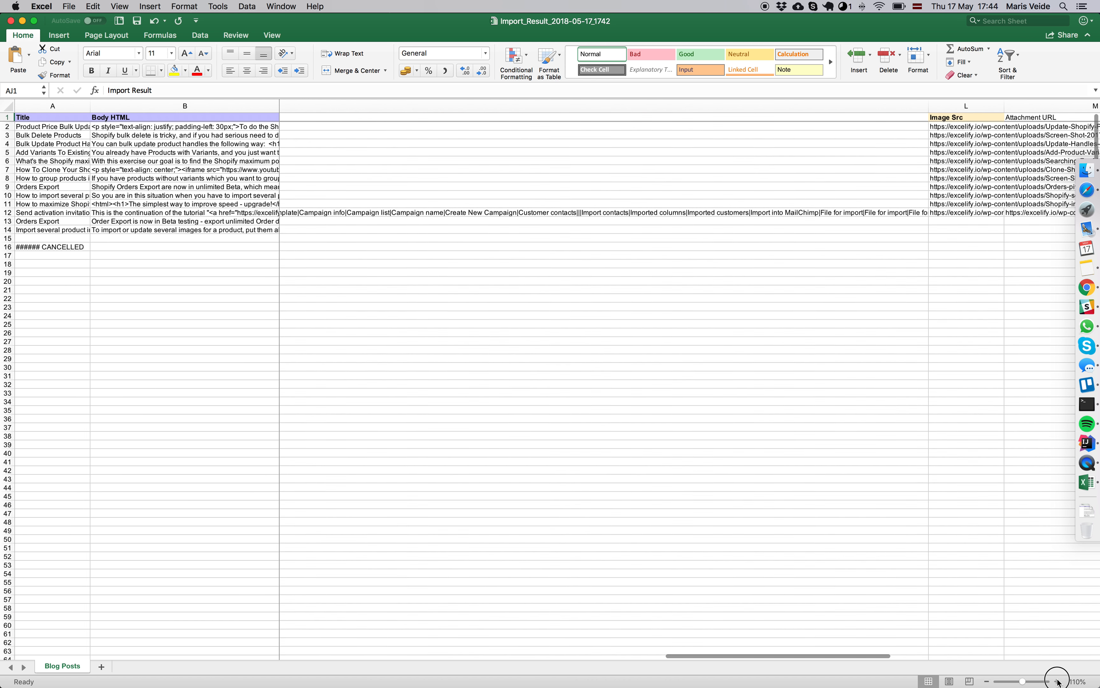
{"action": "left_click", "coordinate": [1057, 681]}
{"action": "left_click", "coordinate": [1057, 681]}
{"action": "left_click", "coordinate": [1057, 681]}
{"action": "left_click", "coordinate": [1057, 681]}
{"action": "scroll", "coordinate": [982, 463], "scroll_direction": "right", "scroll_amount": 20}
{"action": "scroll", "coordinate": [982, 463], "scroll_direction": "left", "scroll_amount": 3}
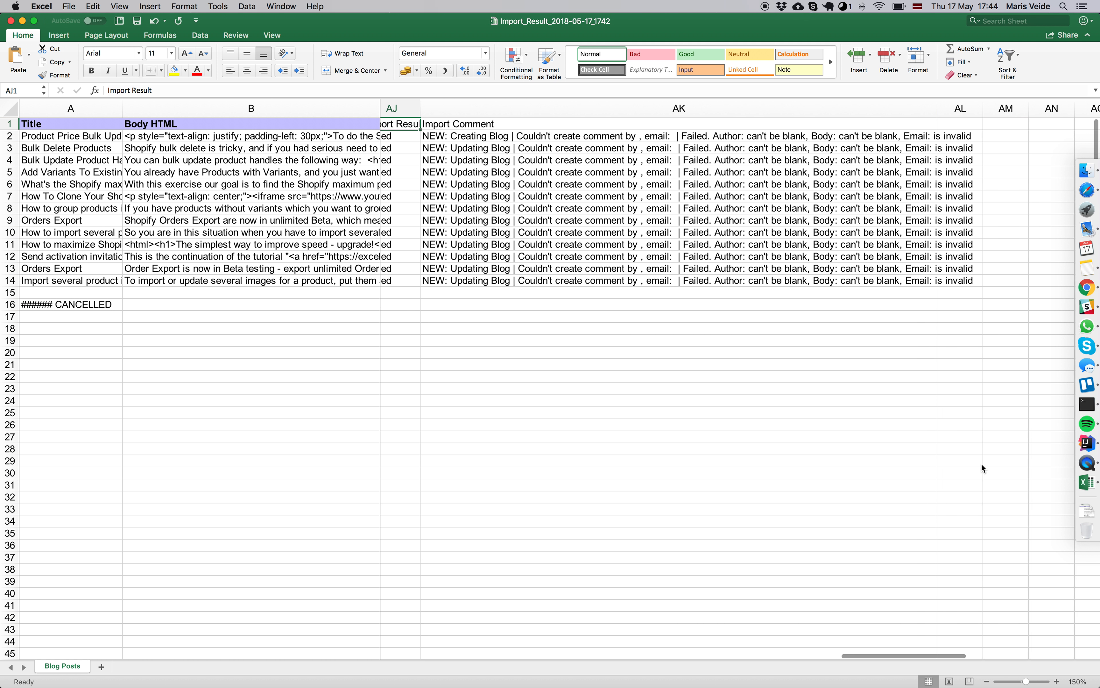
{"action": "left_click", "coordinate": [707, 127]}
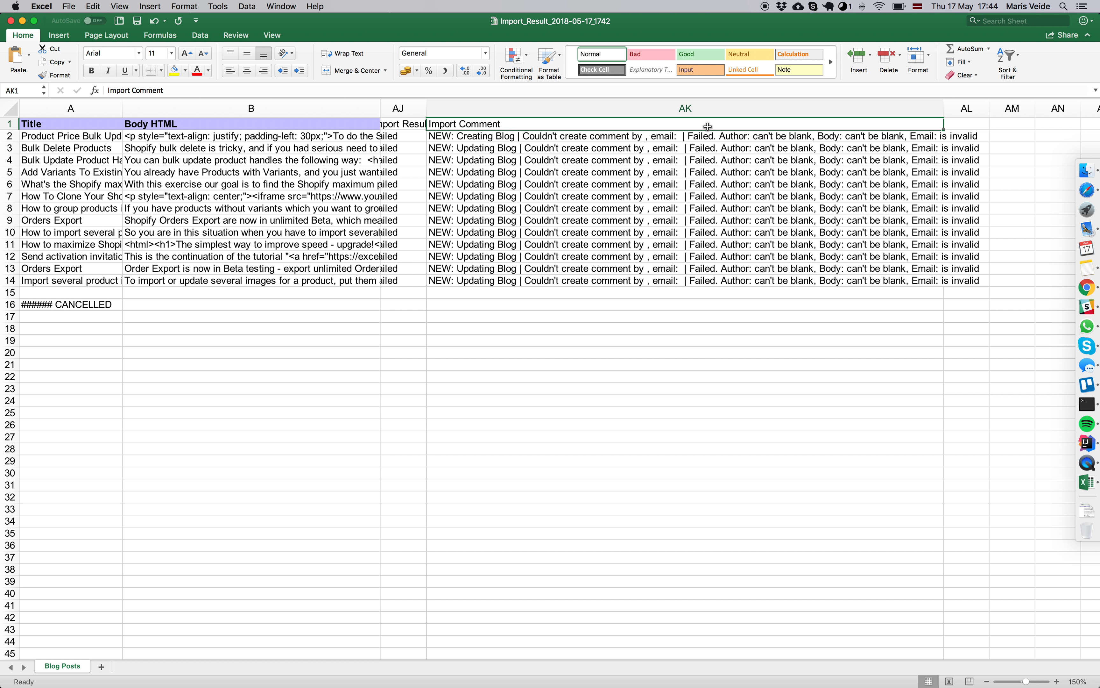
Step: Examine the blog creation, comment and failure details in the first row's Import Comment text
{"action": "key", "text": "Down"}
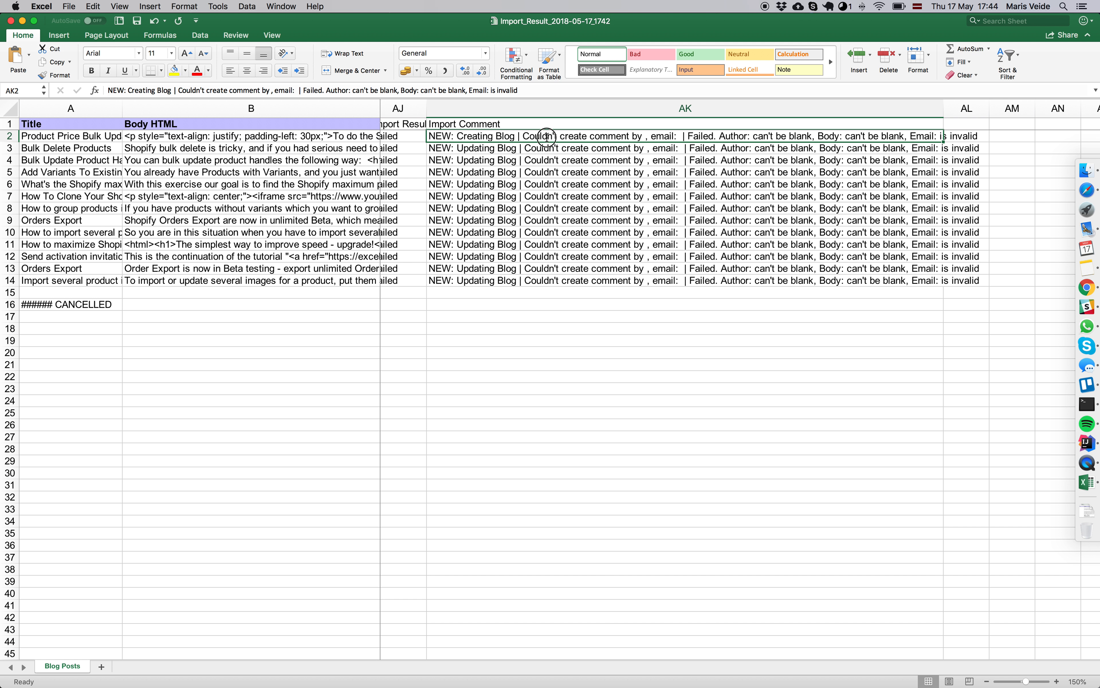
{"action": "double_click", "coordinate": [523, 136]}
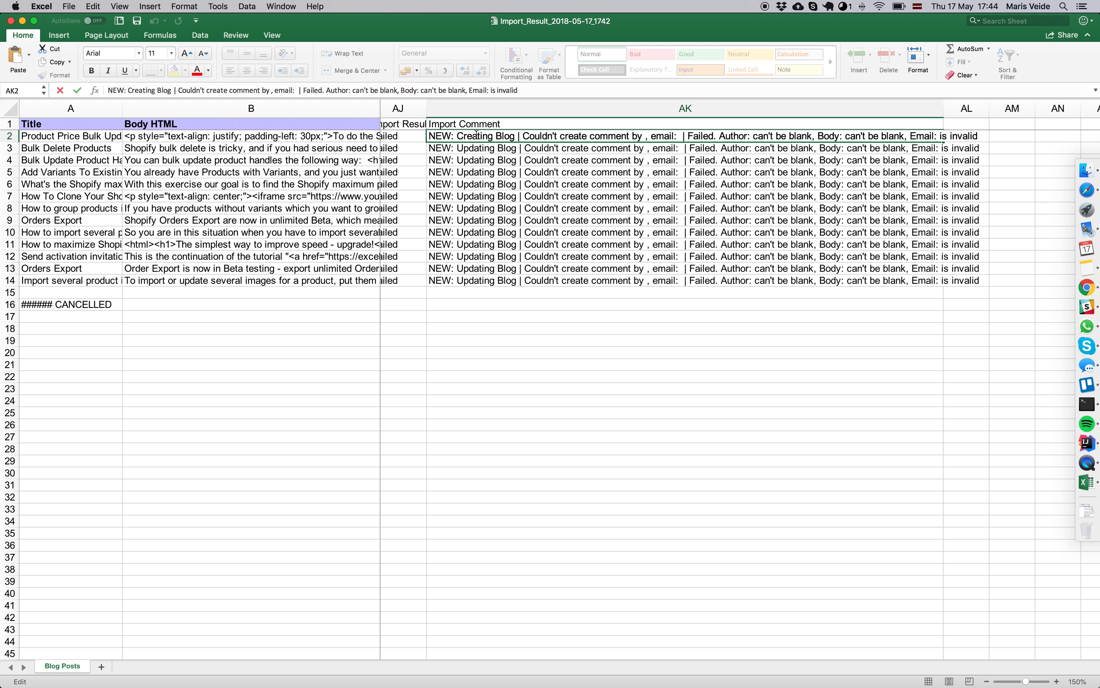
{"action": "left_click_drag", "start_coordinate": [466, 136], "coordinate": [510, 136]}
{"action": "left_click", "coordinate": [510, 136]}
{"action": "key", "text": "Escape"}
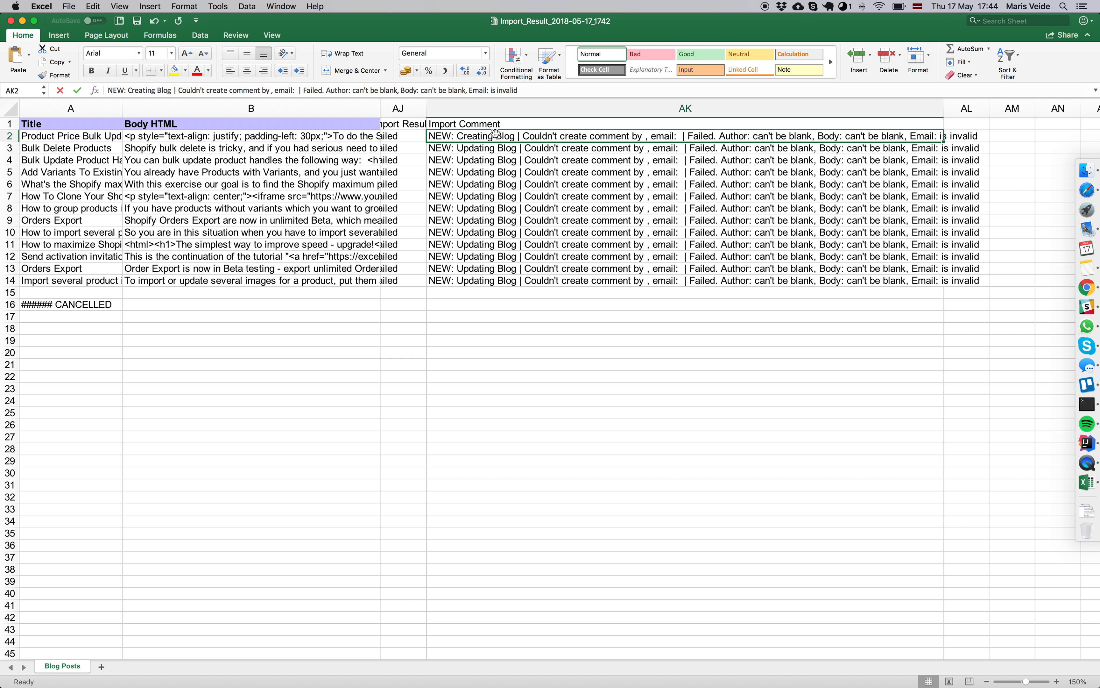
{"action": "double_click", "coordinate": [529, 135]}
{"action": "left_click_drag", "start_coordinate": [529, 136], "coordinate": [982, 134]}
{"action": "left_click", "coordinate": [680, 136]}
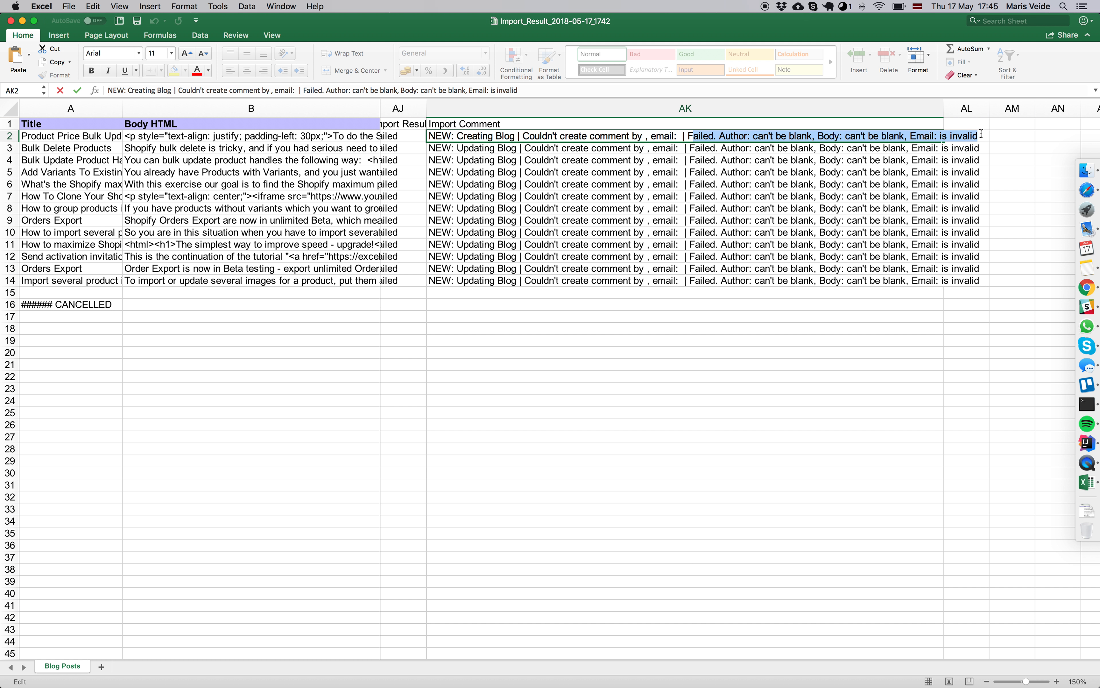
{"action": "left_click", "coordinate": [641, 135]}
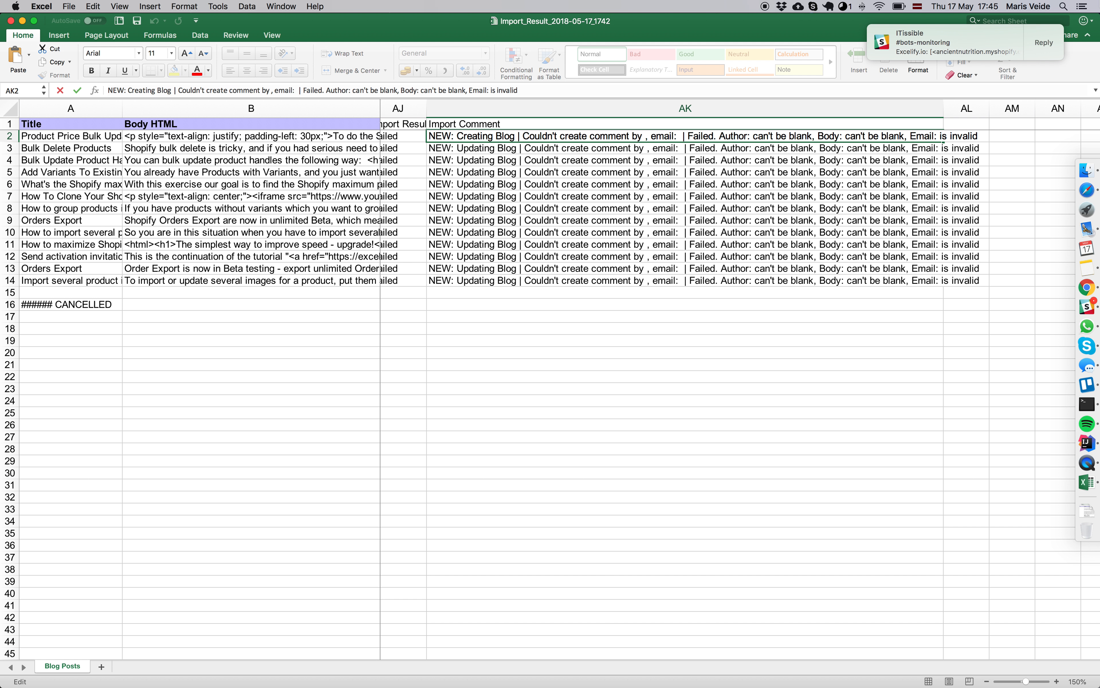
{"action": "left_click", "coordinate": [567, 149]}
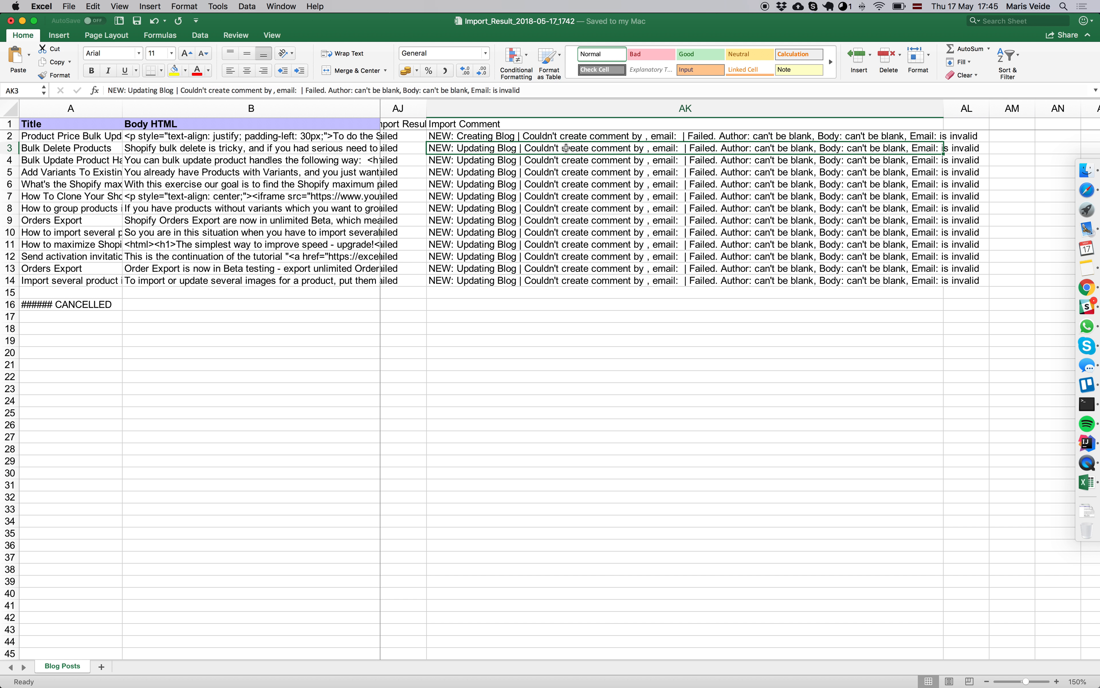
Step: Close the import results workbook without saving its changes
{"action": "scroll", "coordinate": [532, 161], "scroll_direction": "left", "scroll_amount": 2}
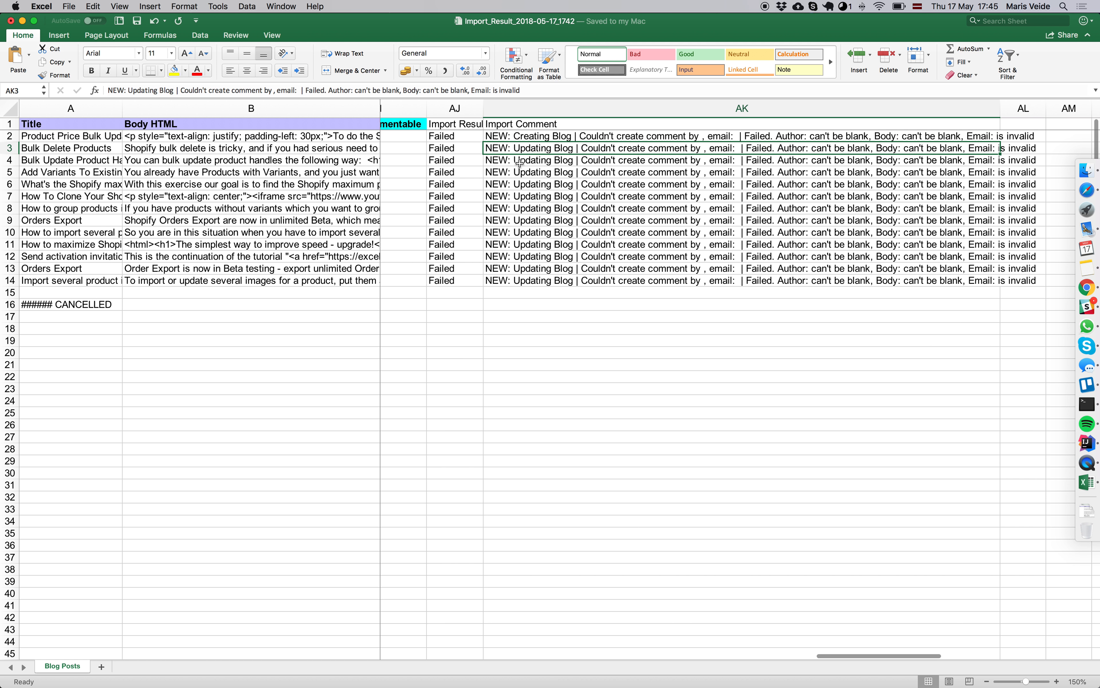
{"action": "key", "text": "super+w"}
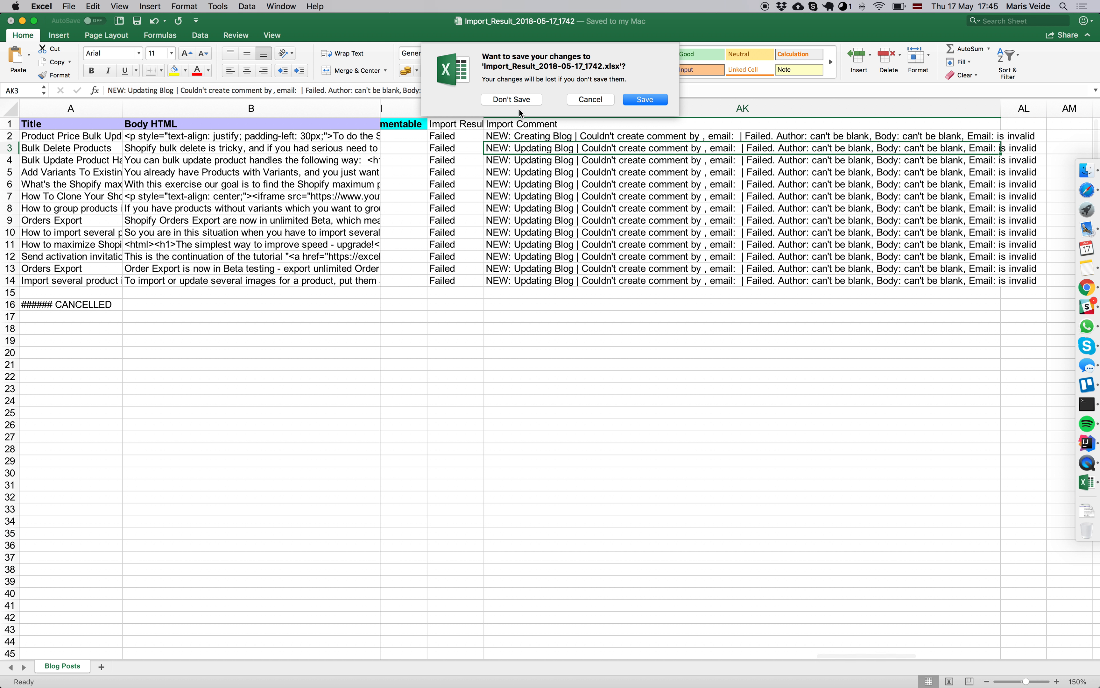
{"action": "left_click", "coordinate": [518, 101]}
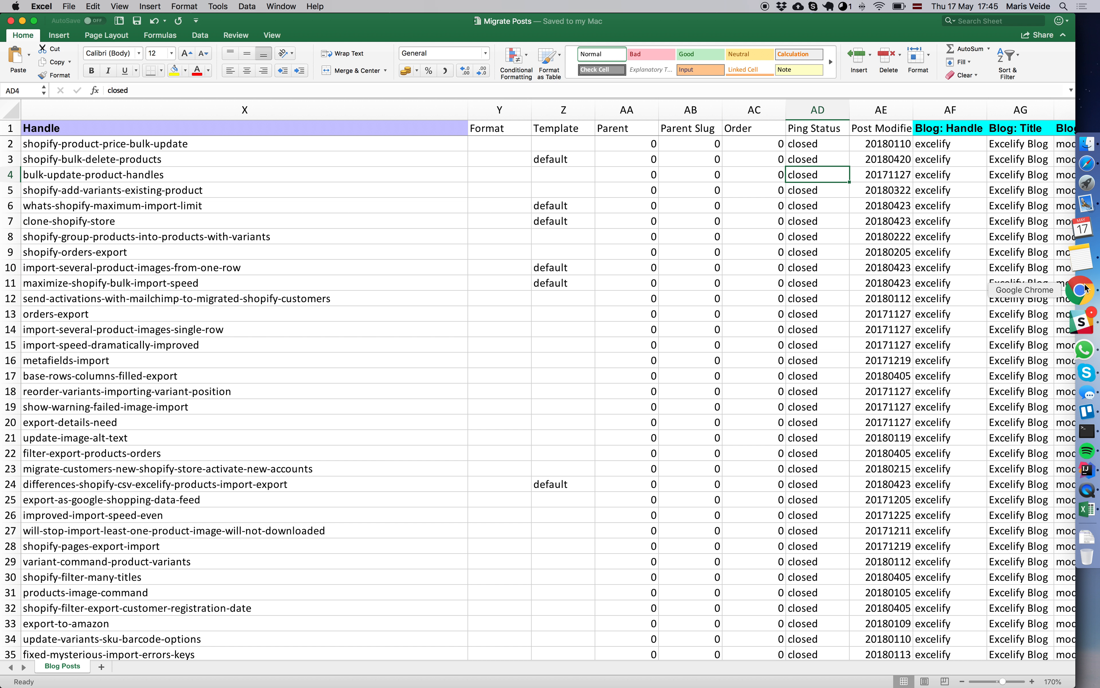
Step: Switch to Chrome, upload Migrate Posts.xlsx to Excelify and start the Blog Posts import
{"action": "left_click", "coordinate": [1086, 294]}
{"action": "left_click", "coordinate": [669, 325]}
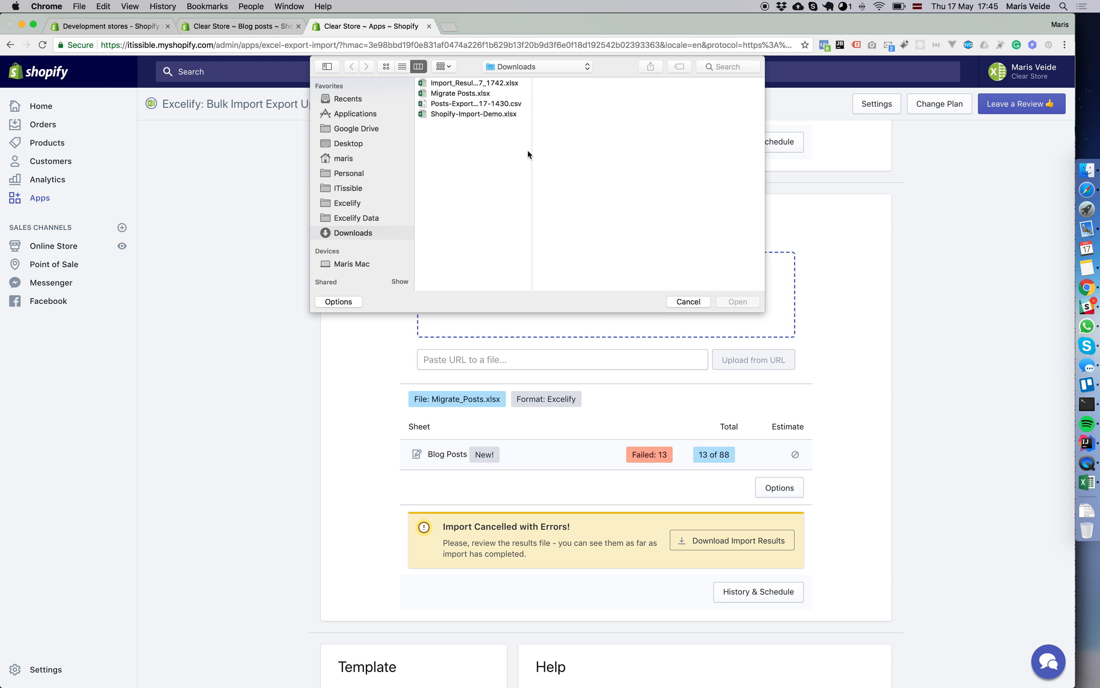
{"action": "double_click", "coordinate": [479, 92]}
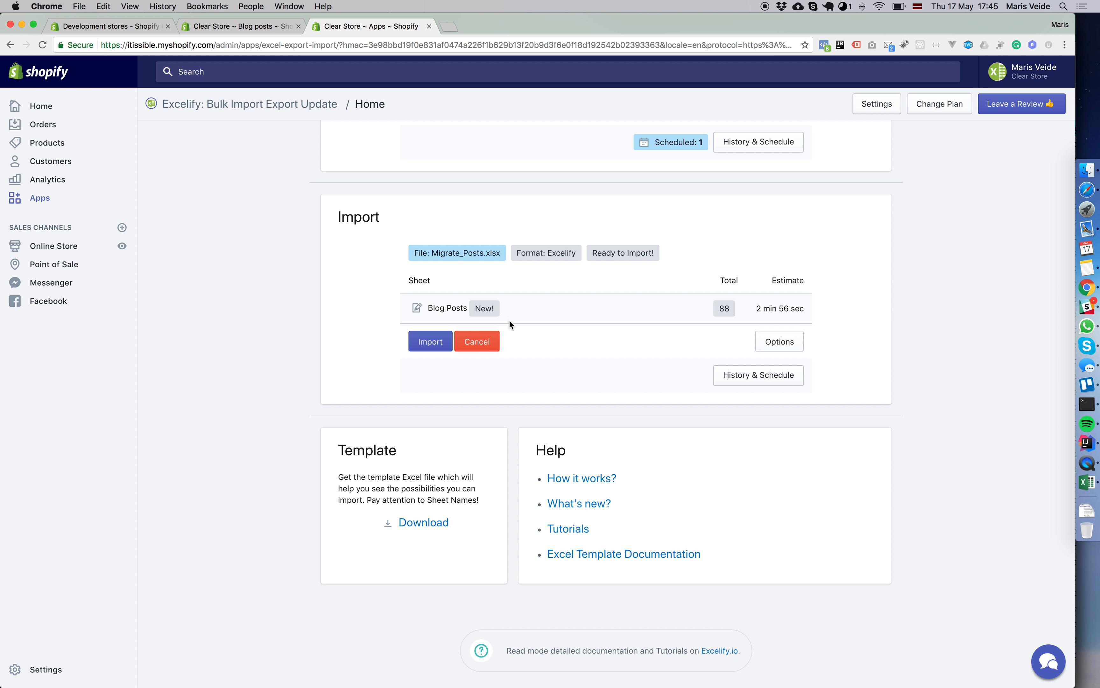
{"action": "left_click", "coordinate": [432, 341]}
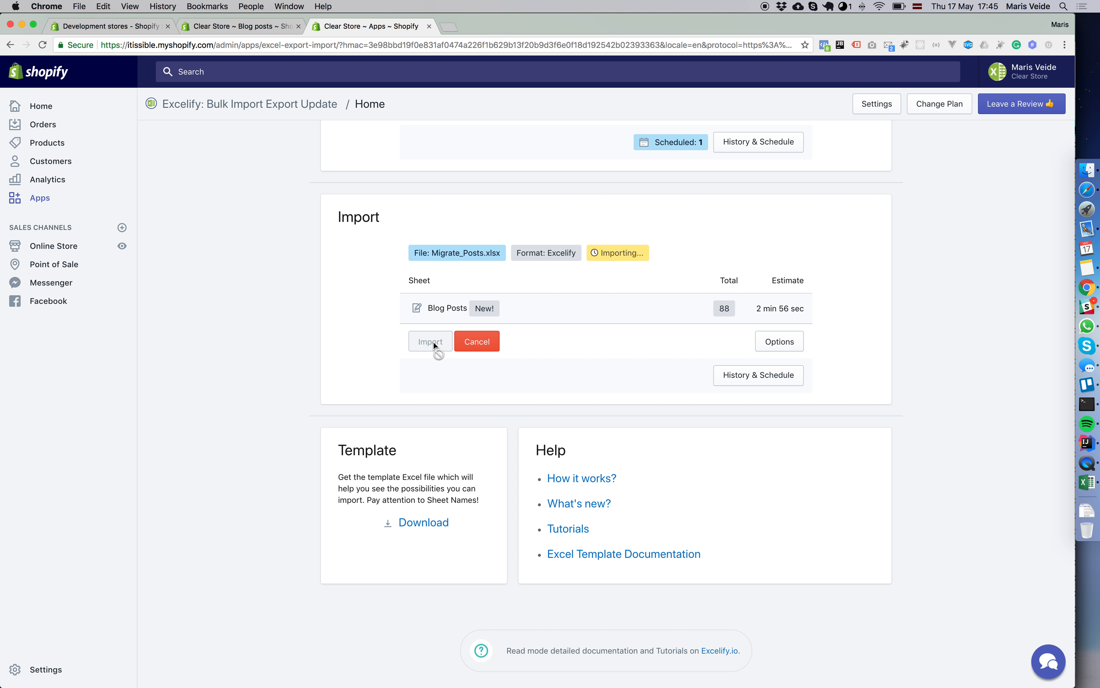
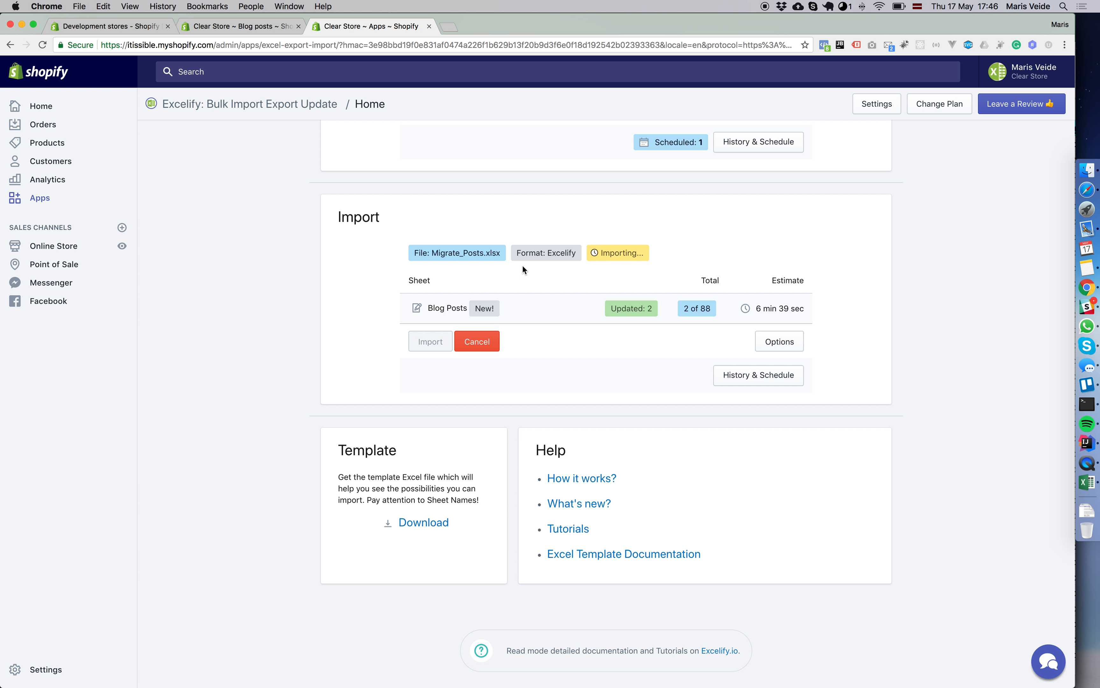
Step: Refresh the store's Blog posts page and check the list of imported posts
{"action": "left_click", "coordinate": [240, 26]}
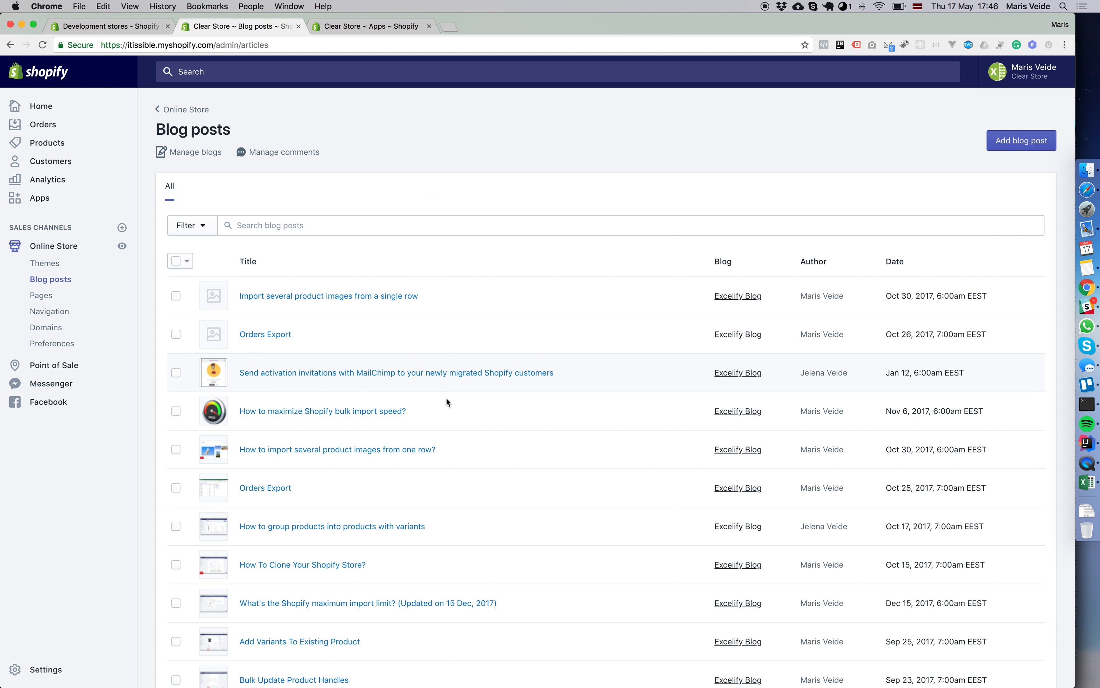
{"action": "key", "text": "super+r"}
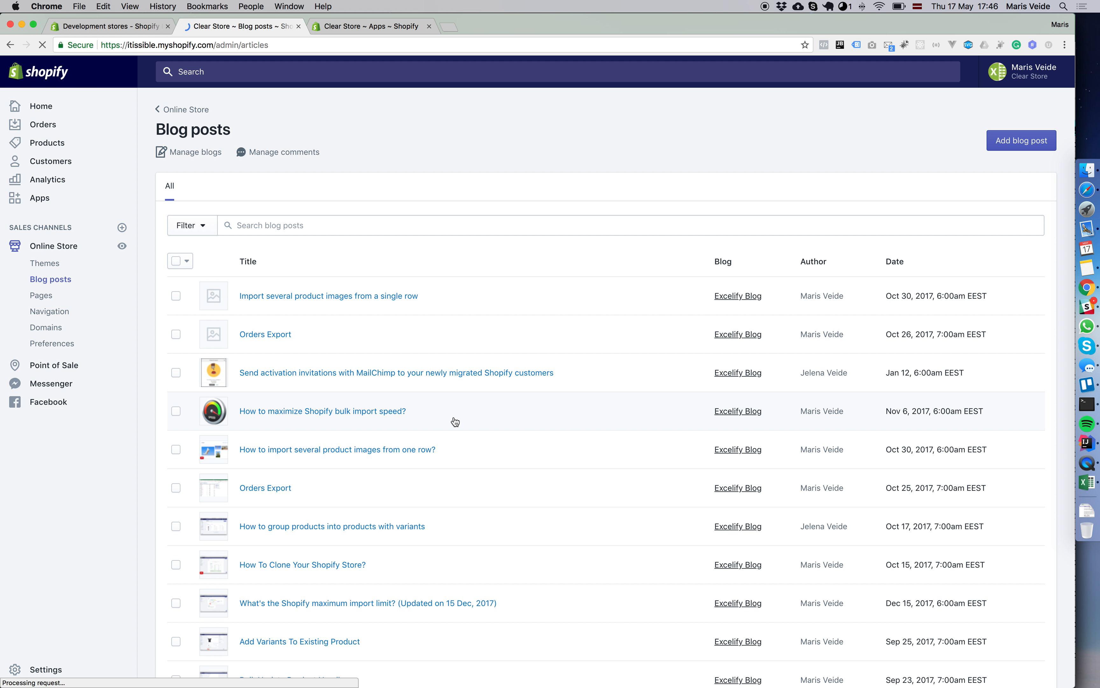
{"action": "scroll", "coordinate": [440, 457], "scroll_direction": "down", "scroll_amount": 4}
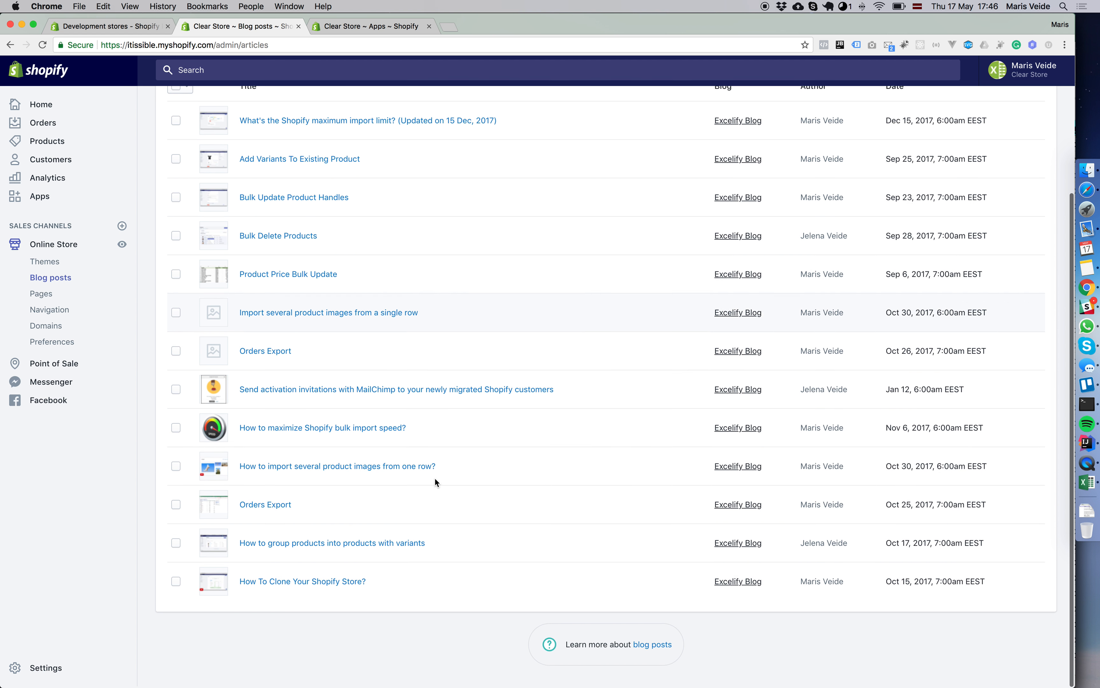
{"action": "scroll", "coordinate": [437, 483], "scroll_direction": "up", "scroll_amount": 4}
{"action": "key", "text": "super+r"}
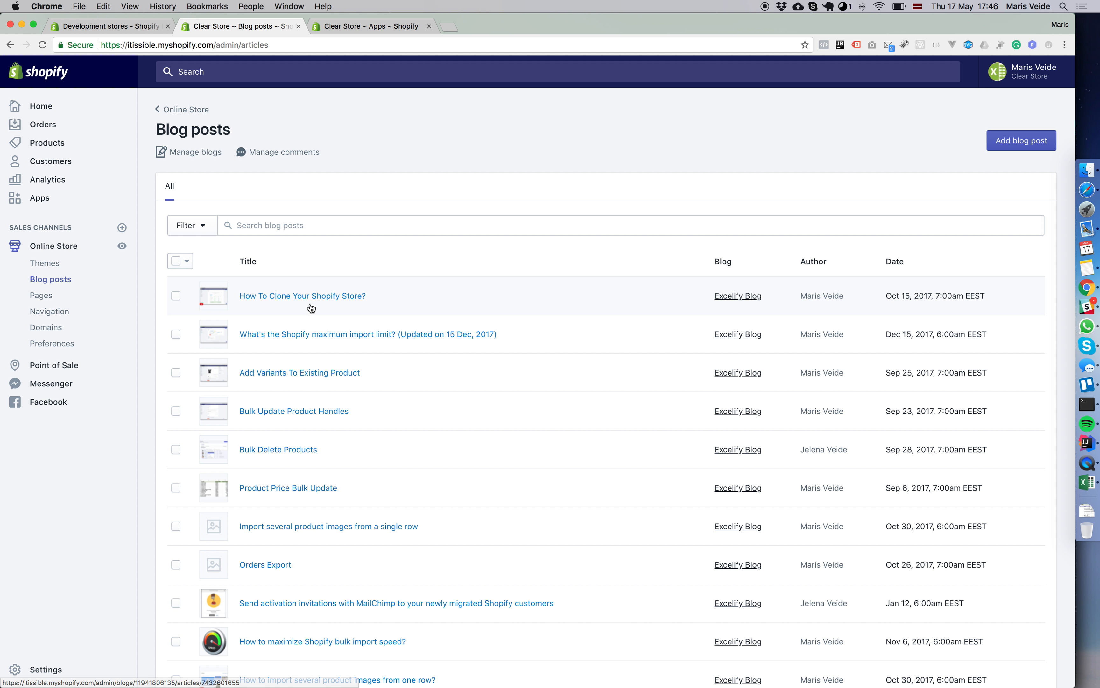
Step: Open Excelify Blog from the store's blog management page and view it on the storefront
{"action": "left_click", "coordinate": [200, 156]}
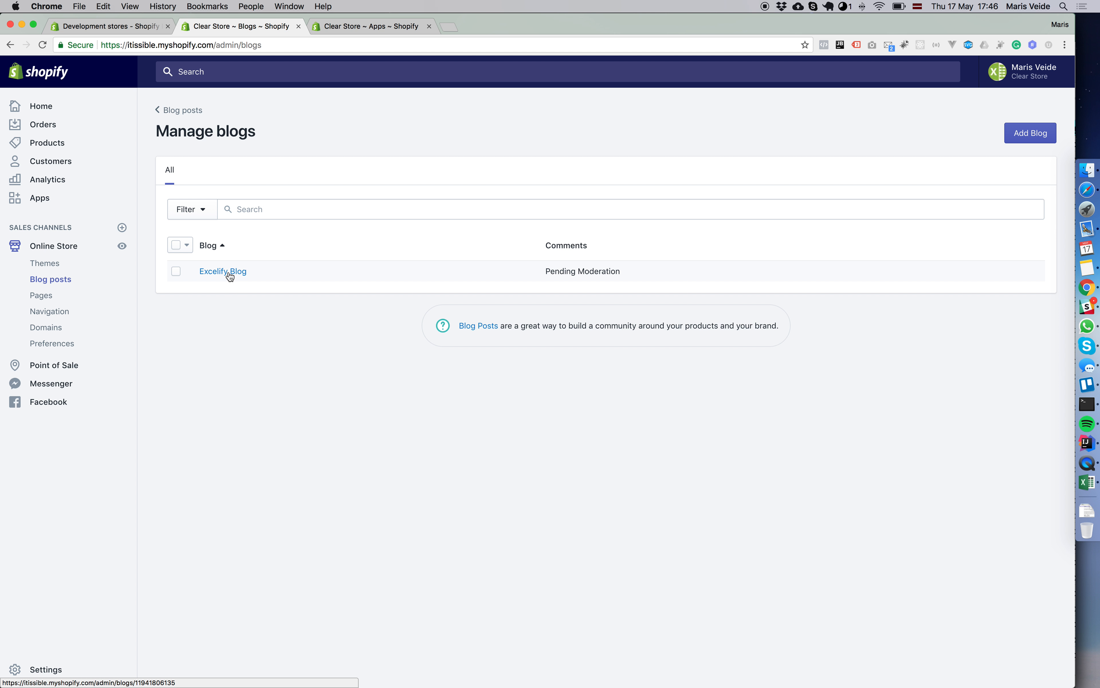
{"action": "left_click", "coordinate": [230, 273]}
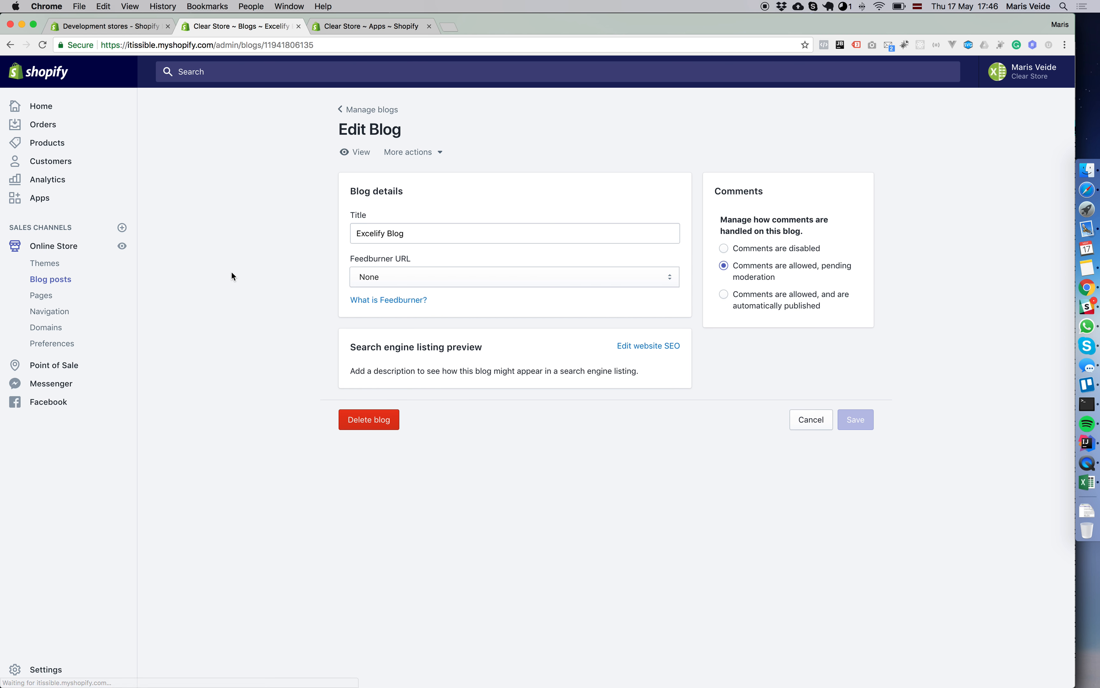
{"action": "left_click", "coordinate": [356, 152]}
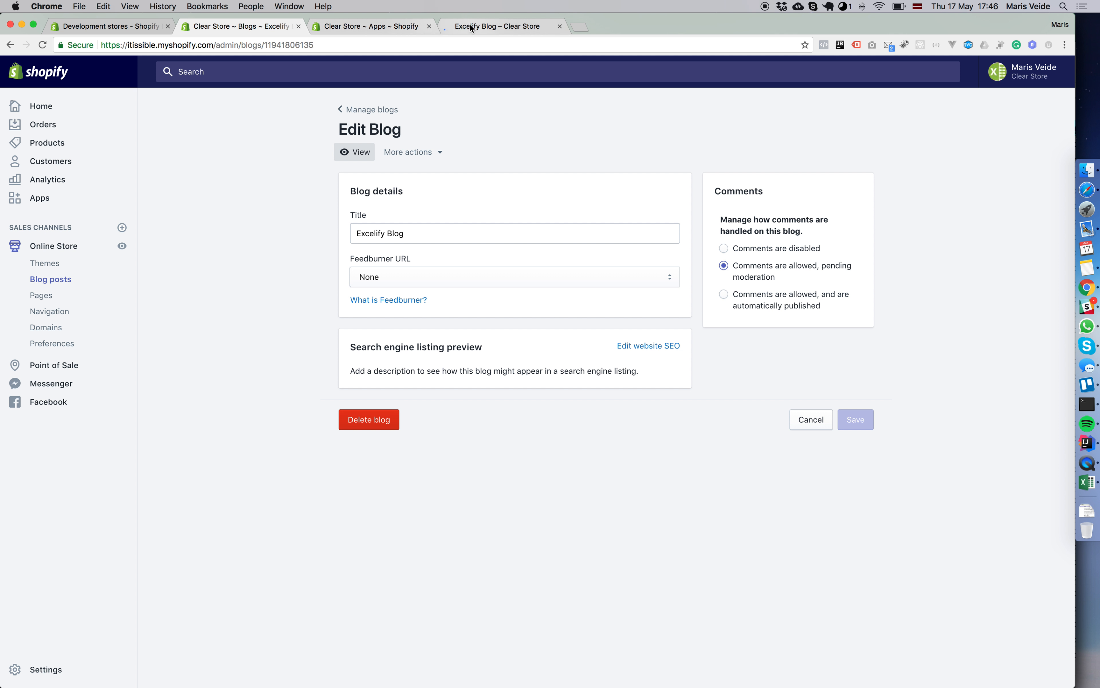
{"action": "left_click", "coordinate": [485, 26]}
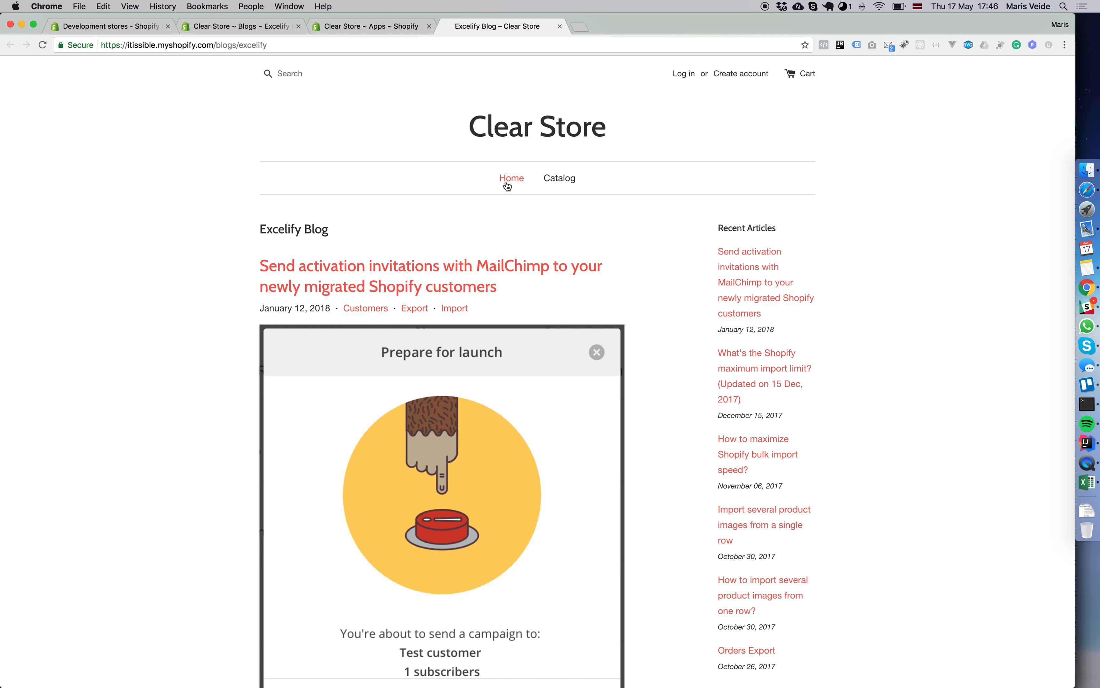
Step: Examine the Excelify Blog storefront page and the newest post's publication date
{"action": "scroll", "coordinate": [352, 318], "scroll_direction": "down", "scroll_amount": 9}
{"action": "scroll", "coordinate": [349, 331], "scroll_direction": "down", "scroll_amount": 11}
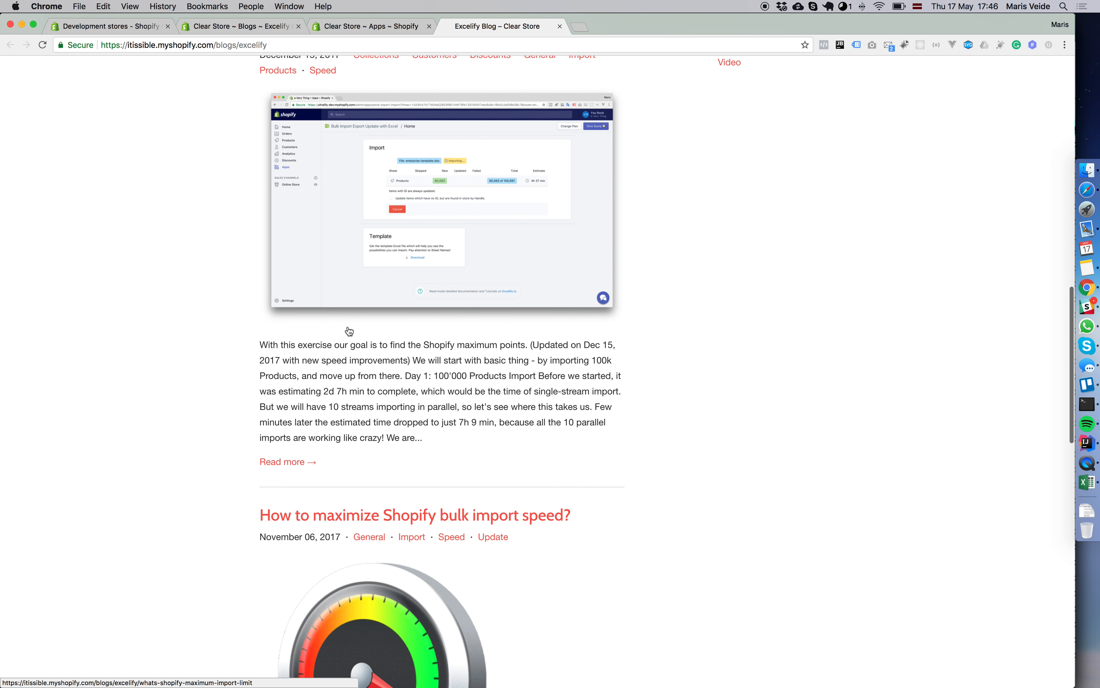
{"action": "scroll", "coordinate": [349, 331], "scroll_direction": "up", "scroll_amount": 20}
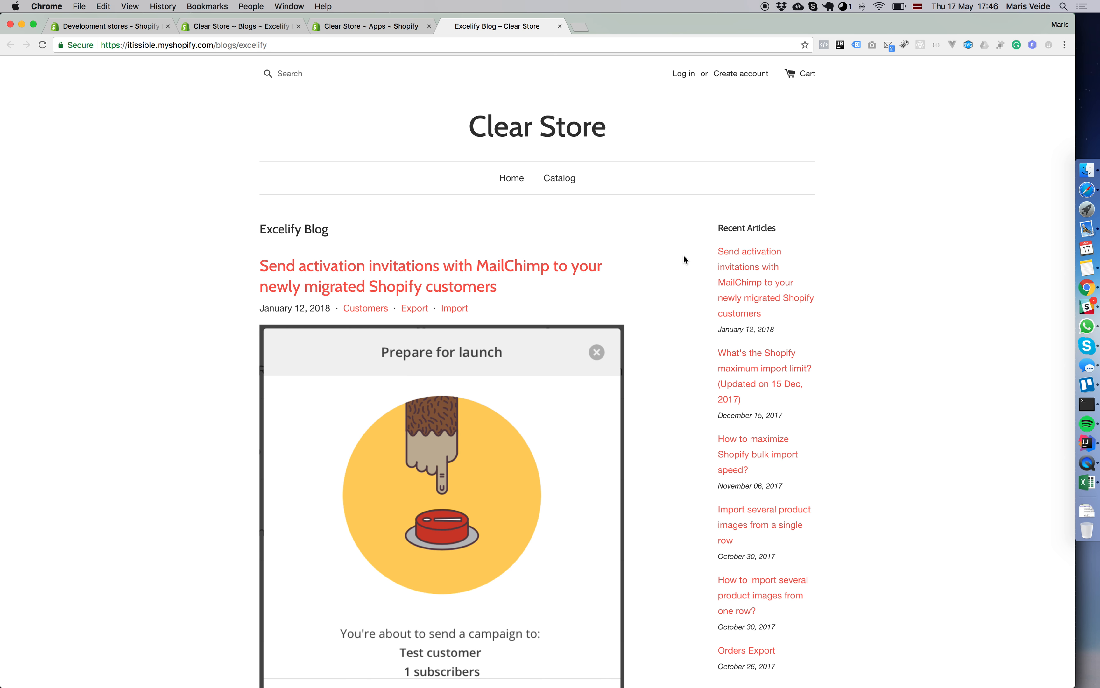
{"action": "left_click_drag", "start_coordinate": [266, 307], "coordinate": [324, 306]}
{"action": "left_click", "coordinate": [324, 304]}
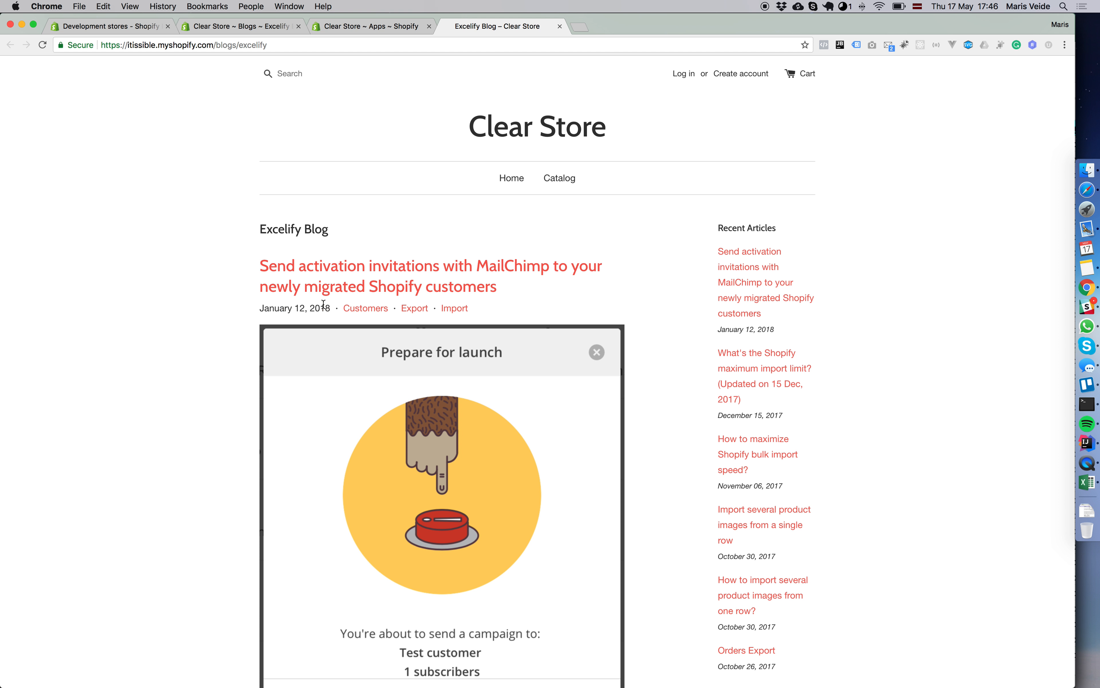
Step: Filter the storefront blog by the Customers tag and by the Discounts tag, and look through the matching posts
{"action": "left_click", "coordinate": [382, 314]}
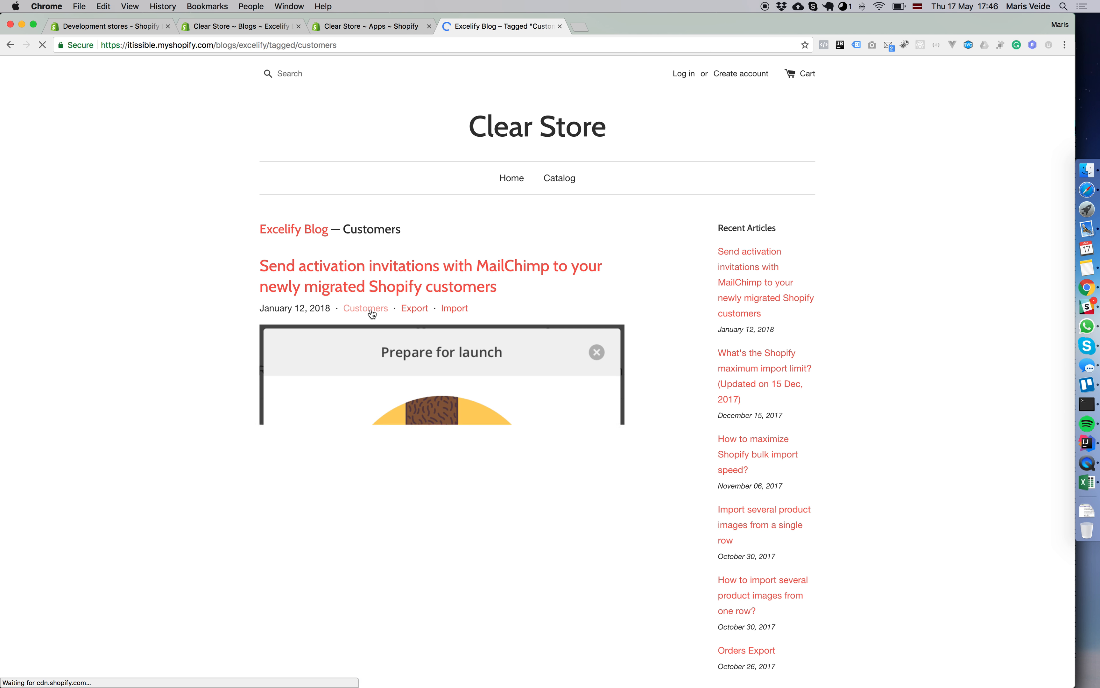
{"action": "scroll", "coordinate": [398, 383], "scroll_direction": "down", "scroll_amount": 10}
{"action": "scroll", "coordinate": [398, 383], "scroll_direction": "down", "scroll_amount": 8}
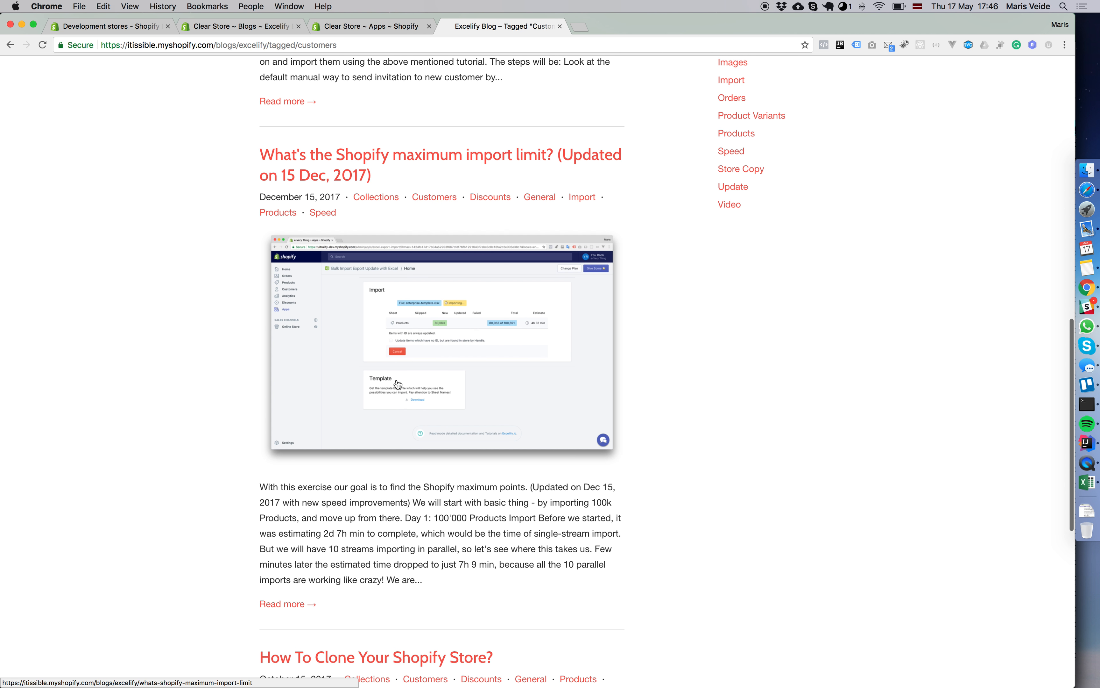
{"action": "scroll", "coordinate": [387, 364], "scroll_direction": "up", "scroll_amount": 4}
{"action": "left_click", "coordinate": [490, 338]}
{"action": "scroll", "coordinate": [496, 381], "scroll_direction": "down", "scroll_amount": 10}
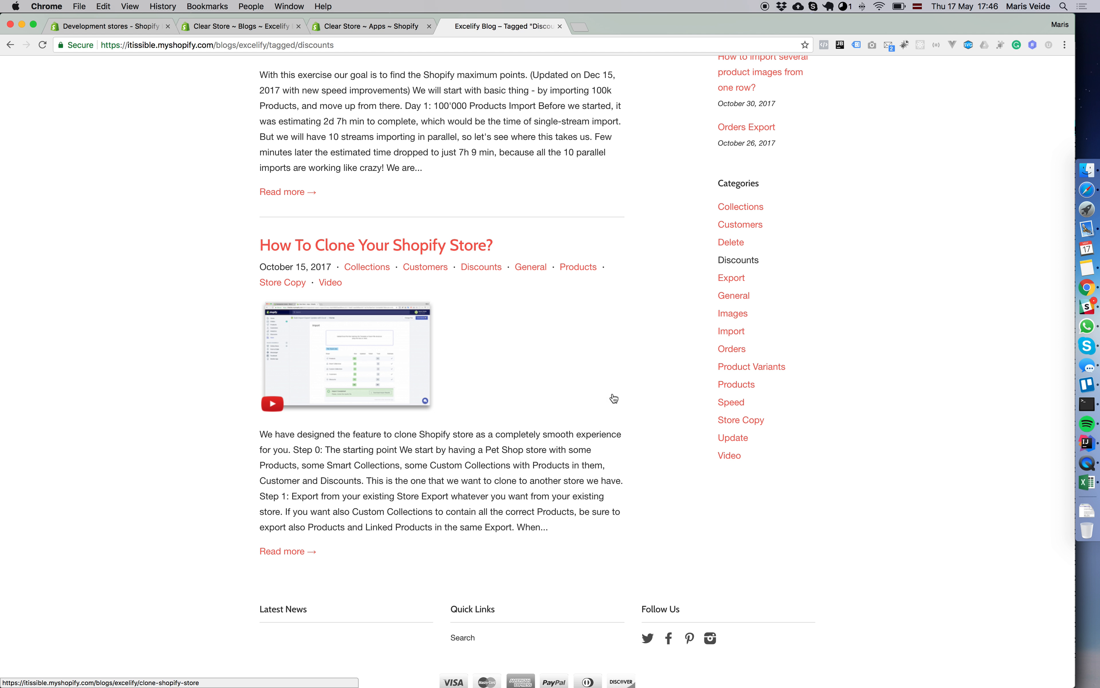
{"action": "scroll", "coordinate": [613, 400], "scroll_direction": "down", "scroll_amount": 3}
{"action": "scroll", "coordinate": [612, 400], "scroll_direction": "up", "scroll_amount": 5}
{"action": "scroll", "coordinate": [611, 397], "scroll_direction": "up", "scroll_amount": 2}
Step: Open the "How To Clone Your Shopify Store?" post and examine its embedded video, text and images
{"action": "left_click", "coordinate": [451, 381]}
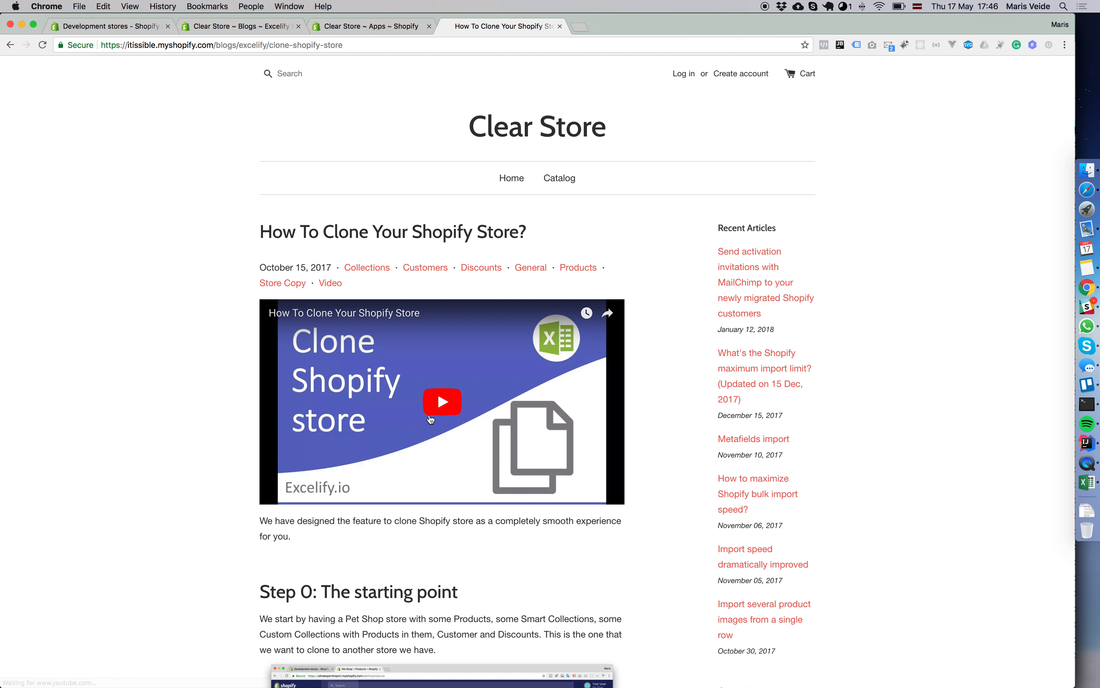
{"action": "scroll", "coordinate": [472, 469], "scroll_direction": "down", "scroll_amount": 15}
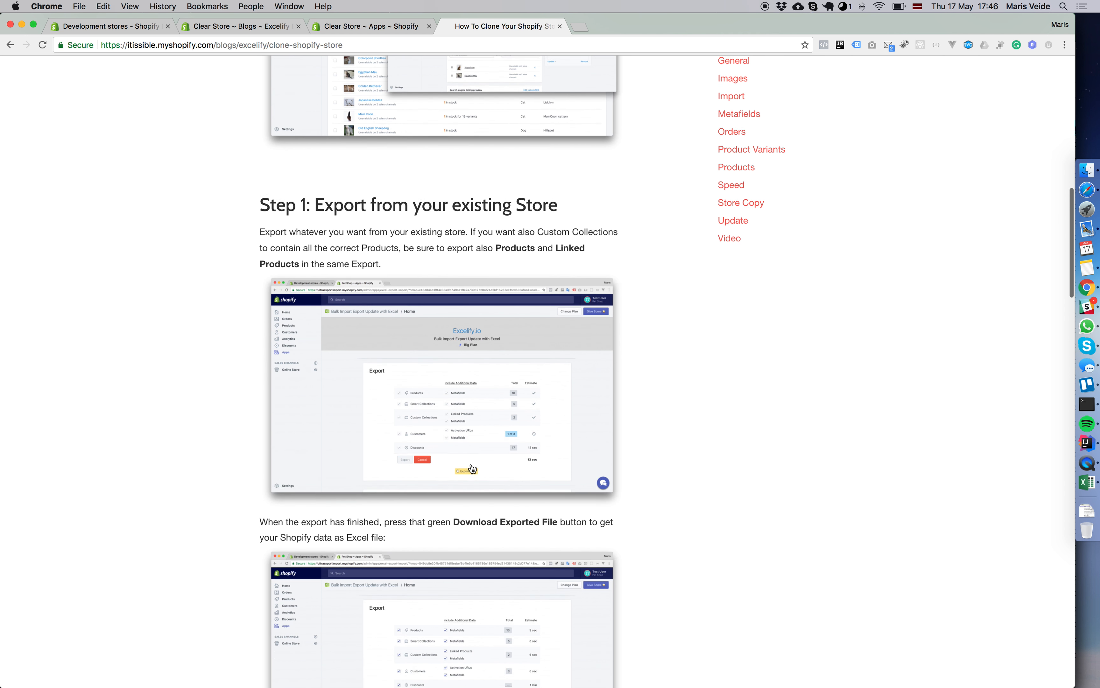
{"action": "scroll", "coordinate": [472, 468], "scroll_direction": "up", "scroll_amount": 12}
{"action": "scroll", "coordinate": [472, 468], "scroll_direction": "up", "scroll_amount": 15}
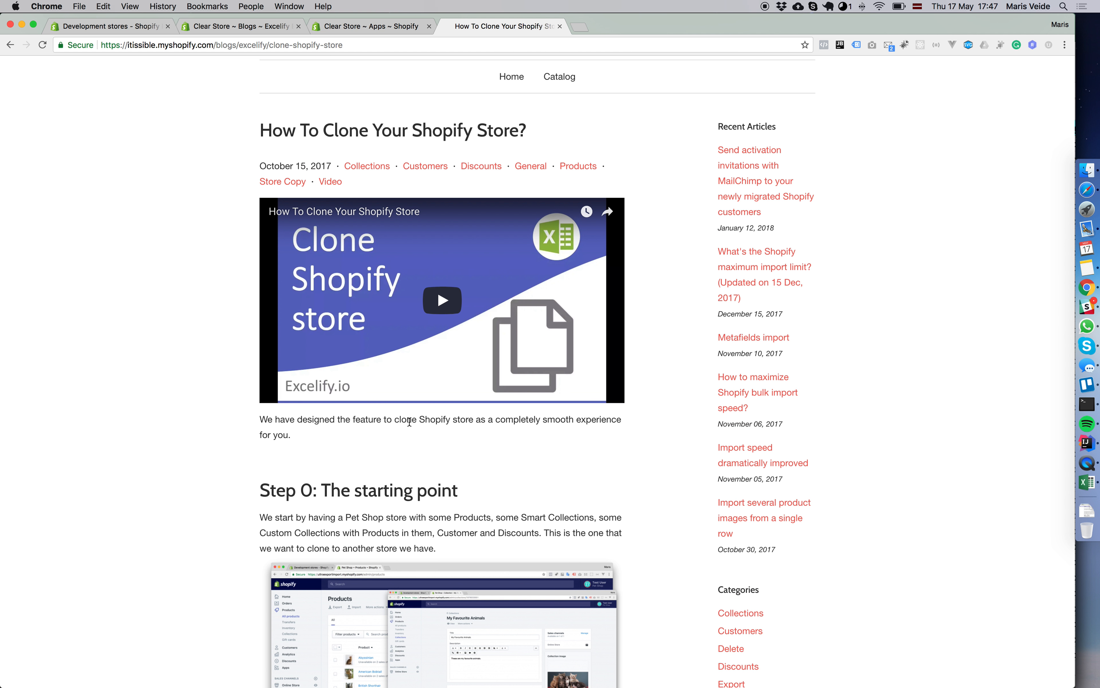
{"action": "scroll", "coordinate": [411, 423], "scroll_direction": "down", "scroll_amount": 3}
{"action": "scroll", "coordinate": [400, 468], "scroll_direction": "down", "scroll_amount": 6}
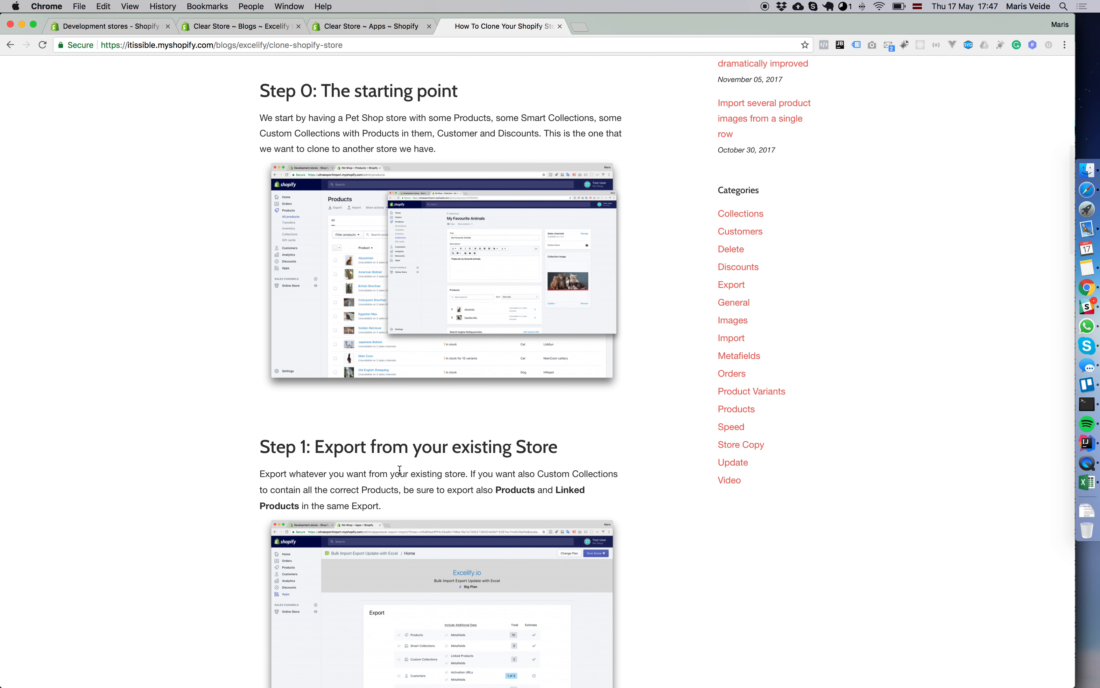
{"action": "scroll", "coordinate": [399, 469], "scroll_direction": "down", "scroll_amount": 15}
{"action": "scroll", "coordinate": [400, 473], "scroll_direction": "down", "scroll_amount": 1}
Step: Return to the post's Step 0 section and check the available actions for its products screenshot
{"action": "scroll", "coordinate": [399, 471], "scroll_direction": "up", "scroll_amount": 15}
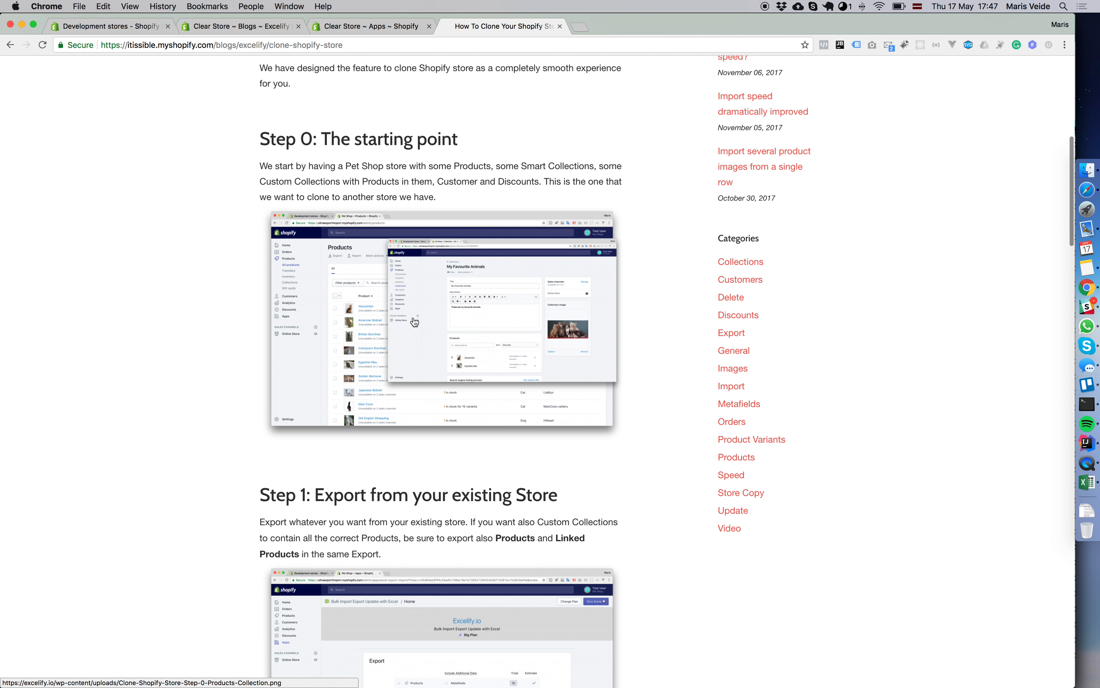
{"action": "scroll", "coordinate": [399, 470], "scroll_direction": "up", "scroll_amount": 5}
{"action": "scroll", "coordinate": [385, 469], "scroll_direction": "down", "scroll_amount": 4}
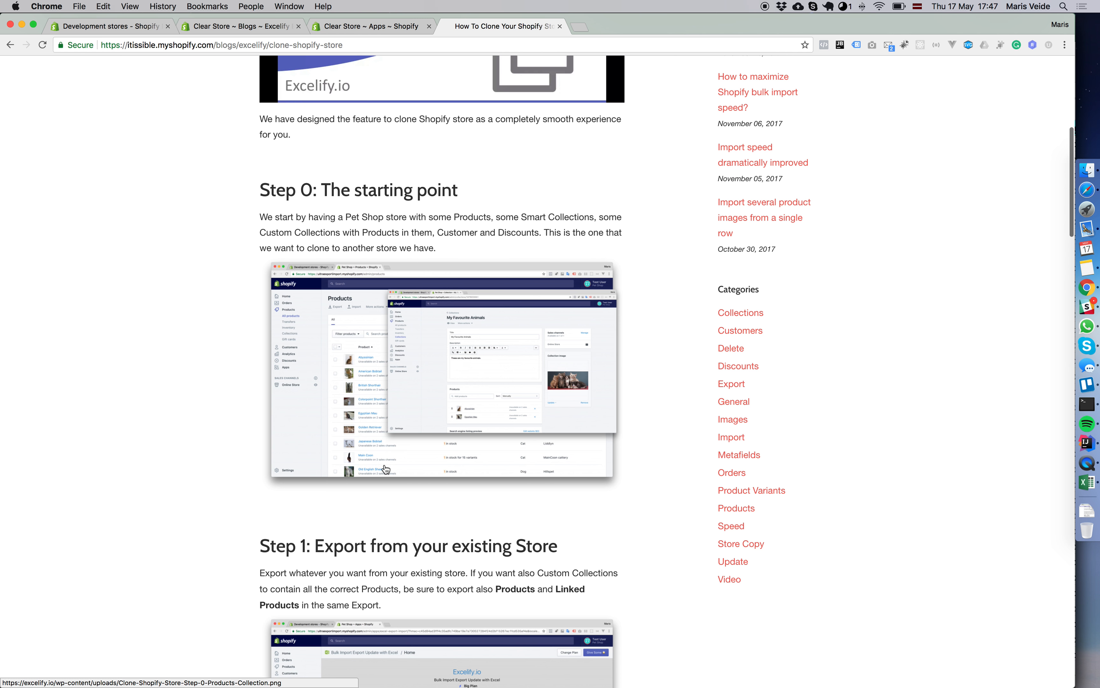
{"action": "right_click", "coordinate": [416, 366]}
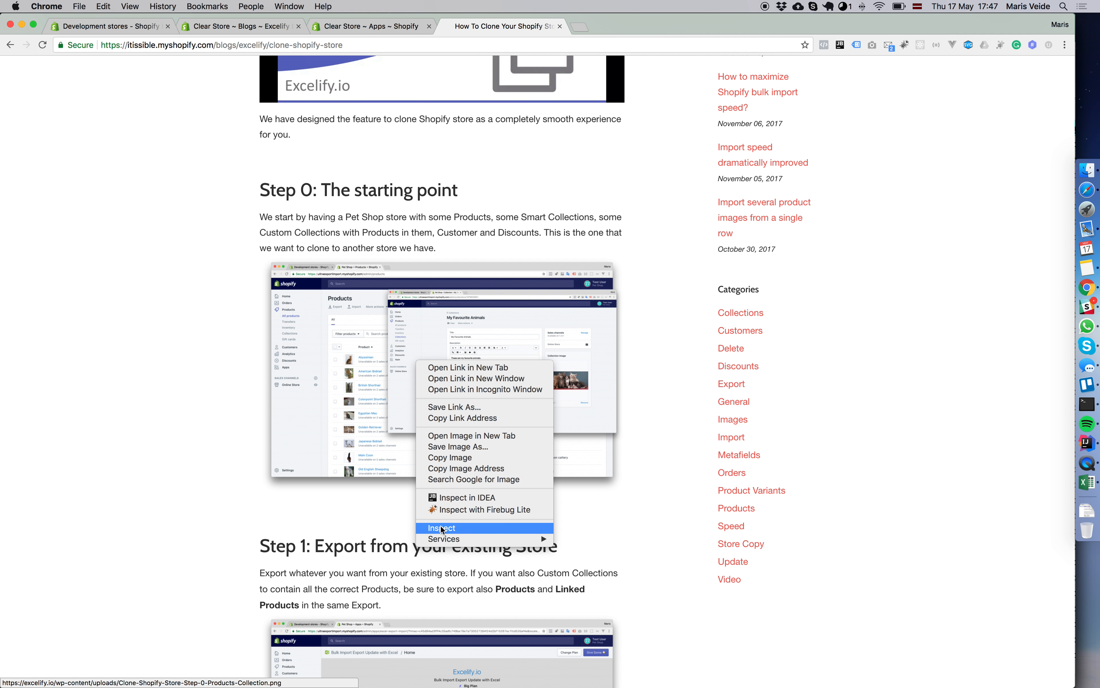
{"action": "left_click", "coordinate": [371, 513]}
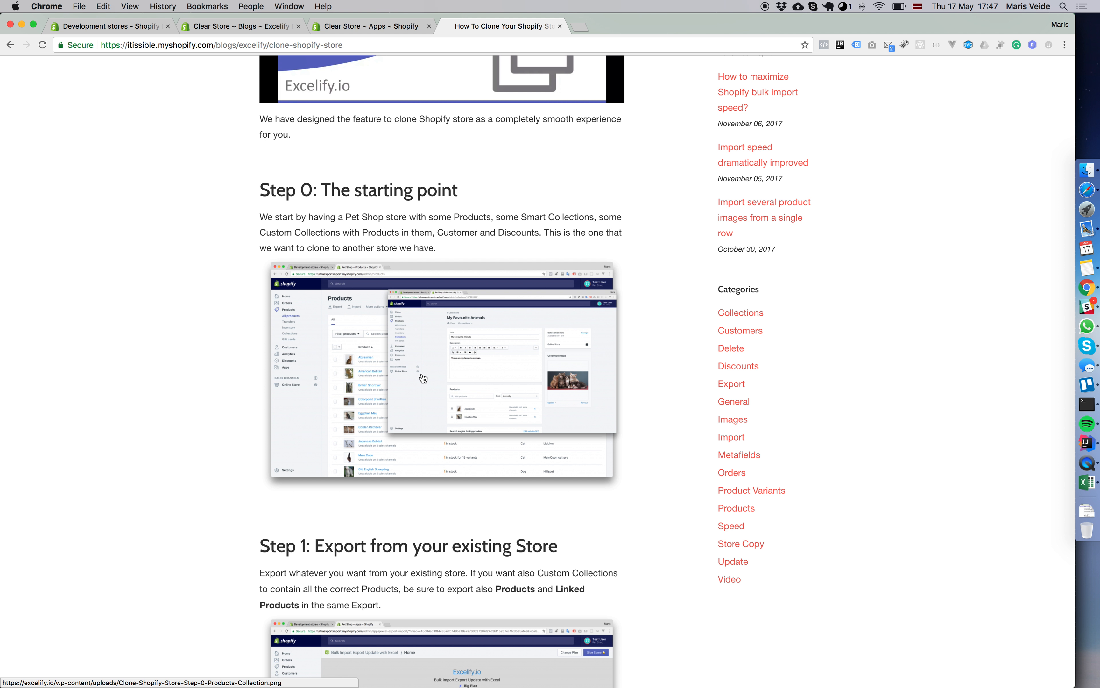
Step: Open the Step 0 products screenshot in a separate browser tab, examine its WordPress image URL, and return to the blog post
{"action": "left_click", "coordinate": [423, 379], "text": "super"}
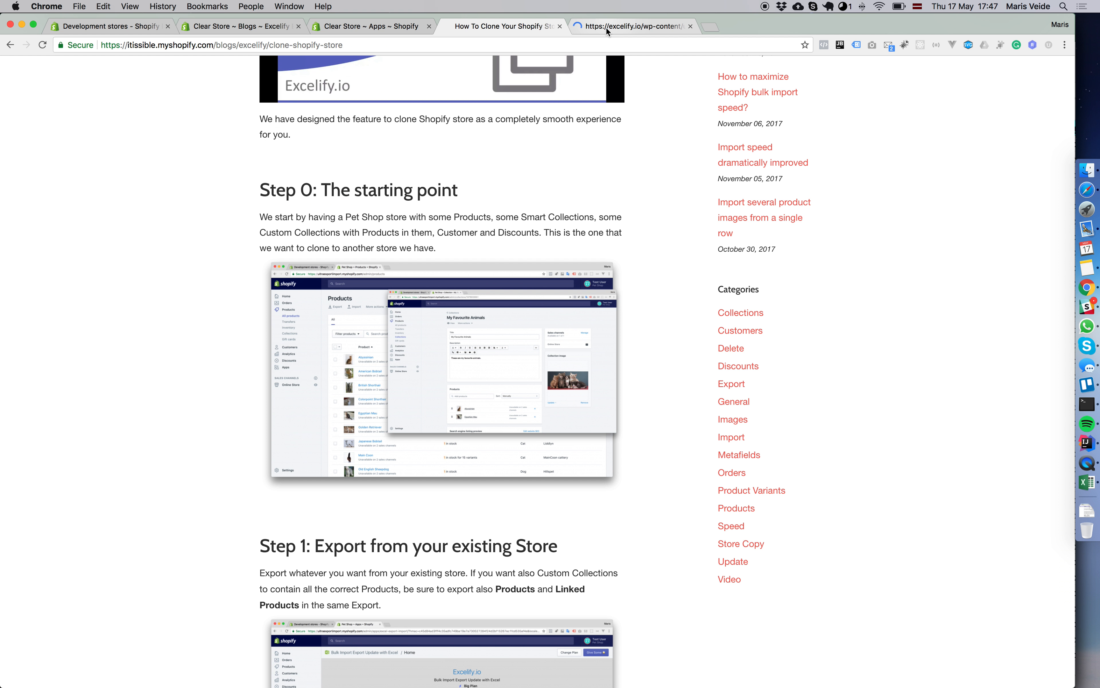
{"action": "left_click", "coordinate": [606, 28]}
{"action": "left_click", "coordinate": [346, 49]}
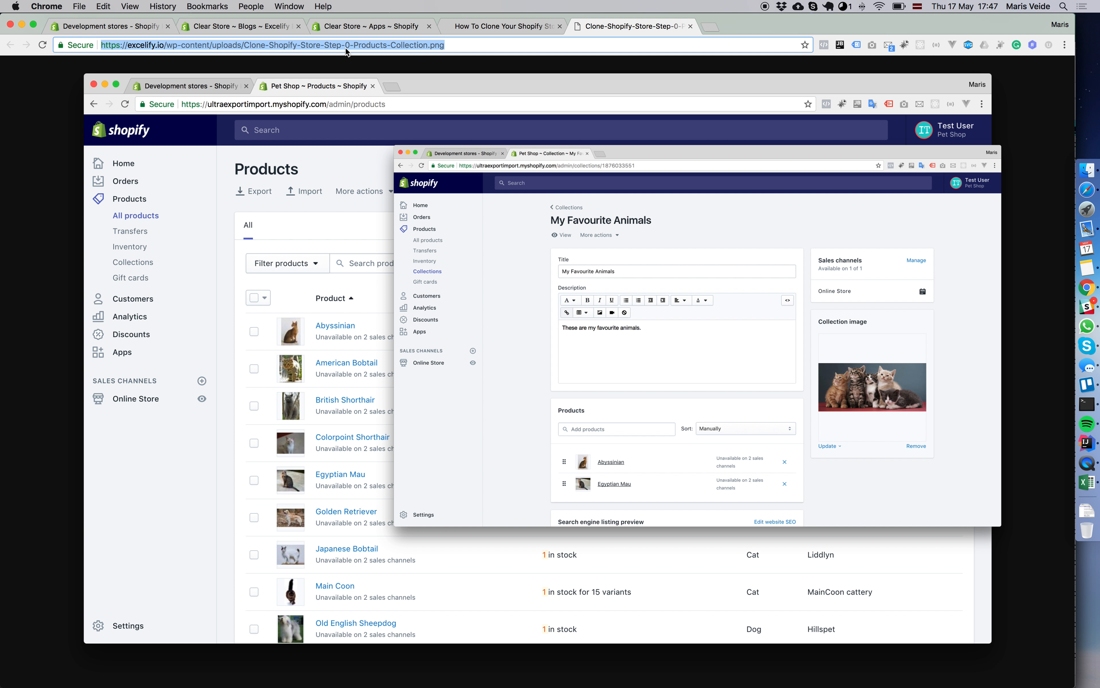
{"action": "left_click", "coordinate": [145, 45]}
{"action": "left_click_drag", "start_coordinate": [126, 45], "coordinate": [355, 45]}
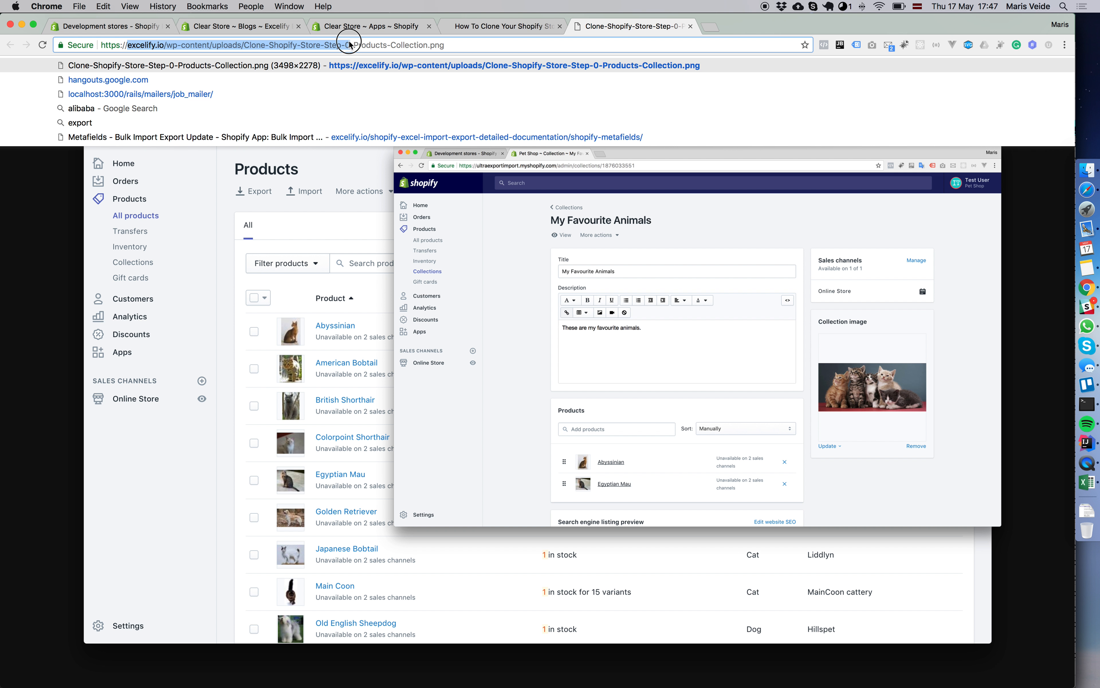
{"action": "left_click", "coordinate": [350, 44]}
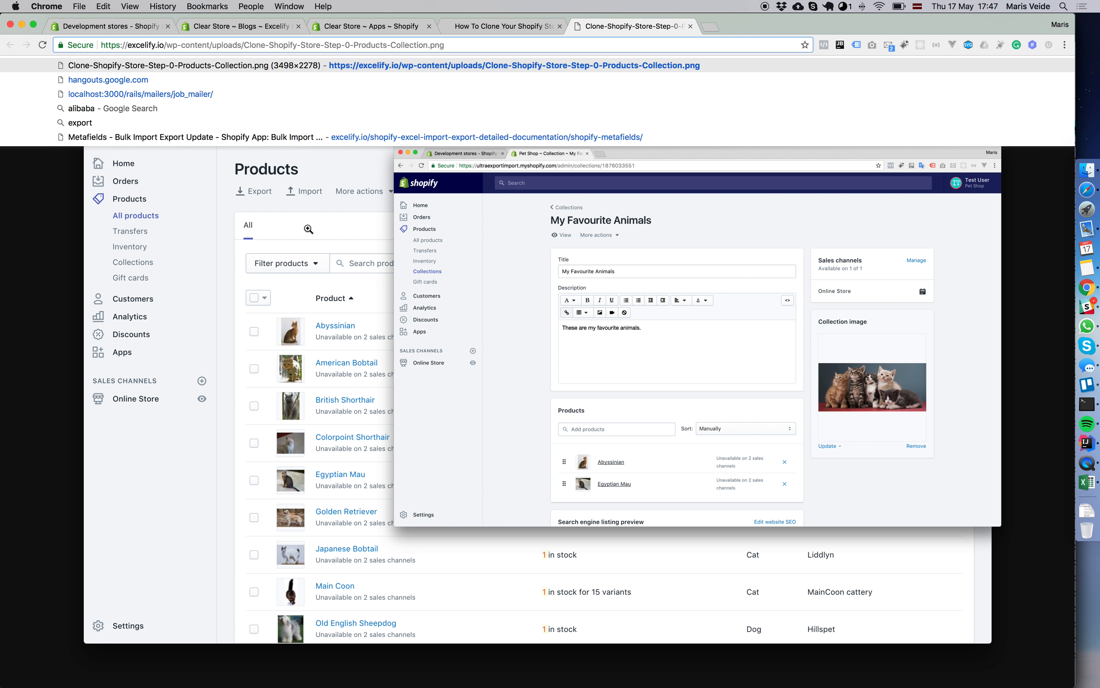
{"action": "left_click", "coordinate": [408, 240]}
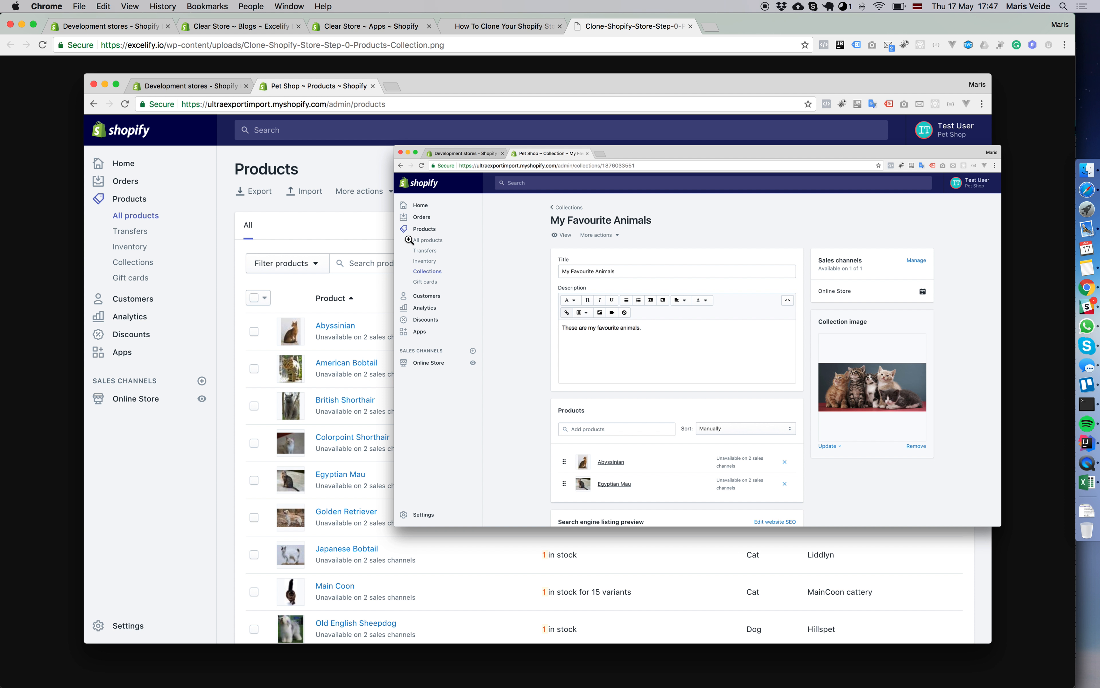
{"action": "key", "text": "super+w"}
{"action": "triple_click", "coordinate": [417, 216]}
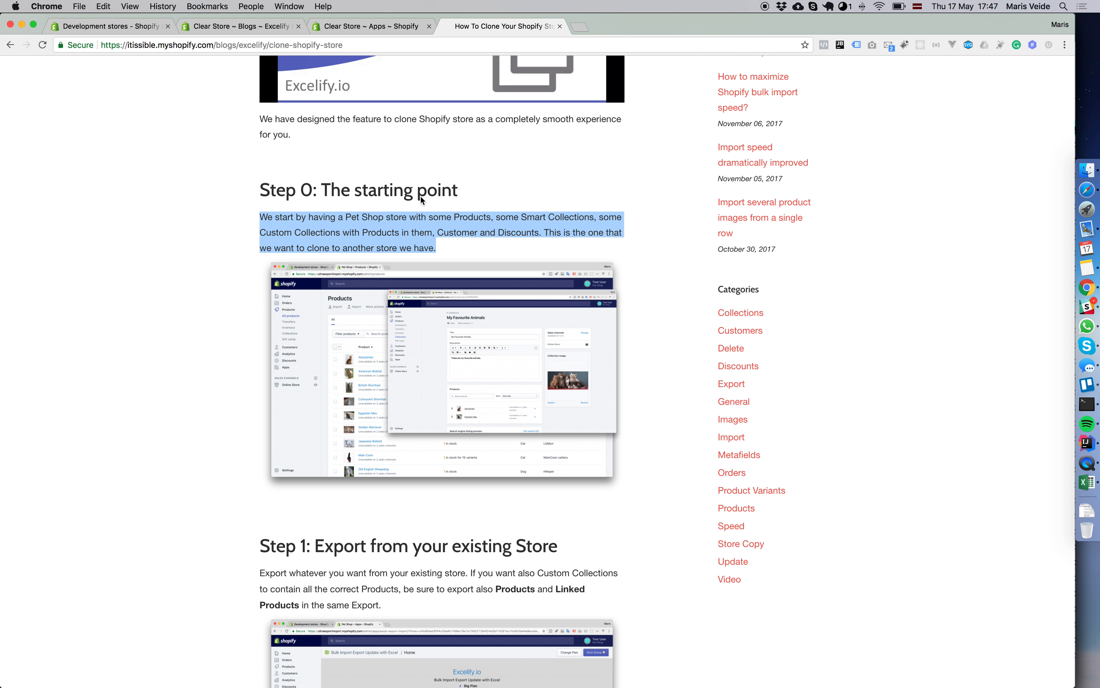
{"action": "left_click", "coordinate": [358, 220]}
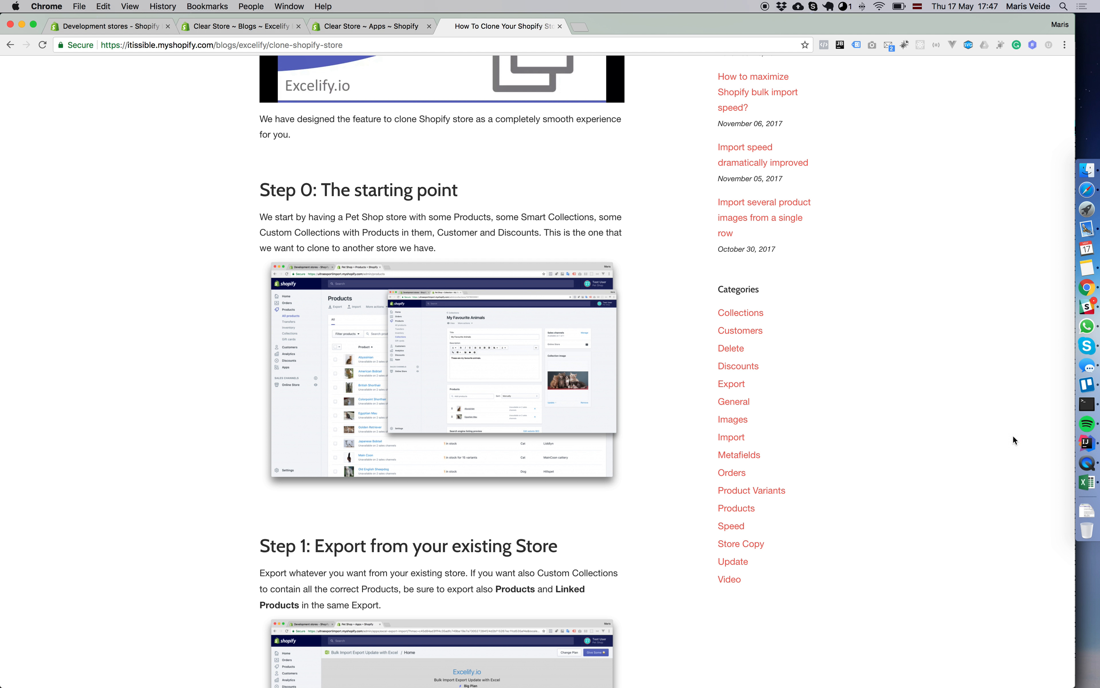
Step: Open the Files page in the Shopify store's settings
{"action": "left_click", "coordinate": [1081, 480]}
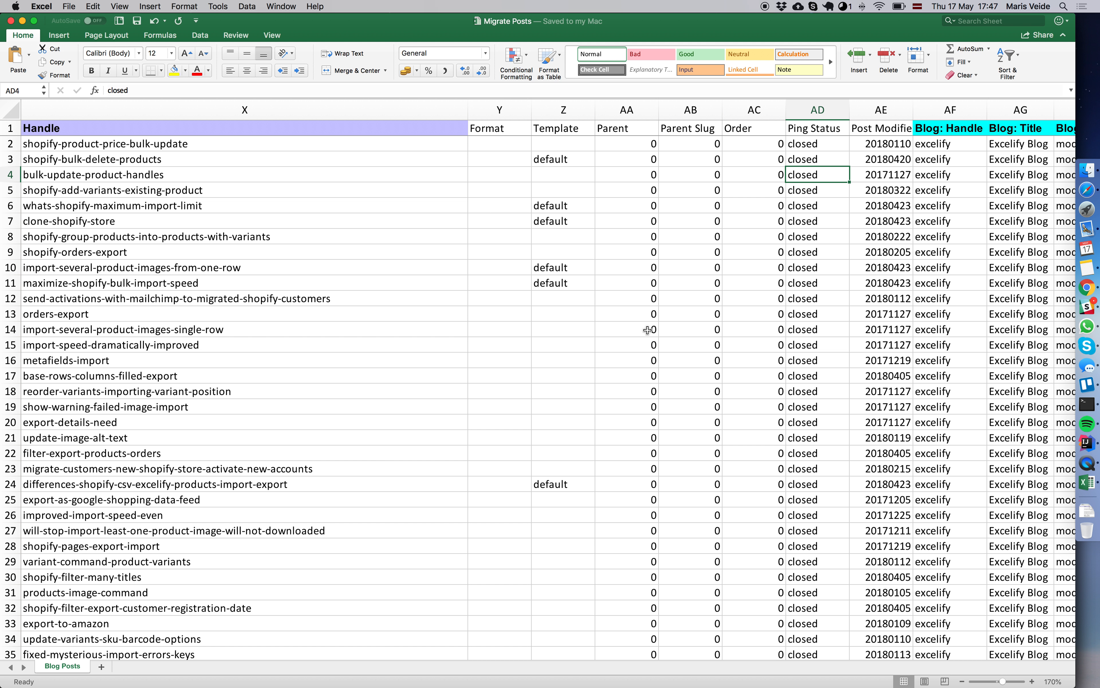
{"action": "key", "text": "super+Tab"}
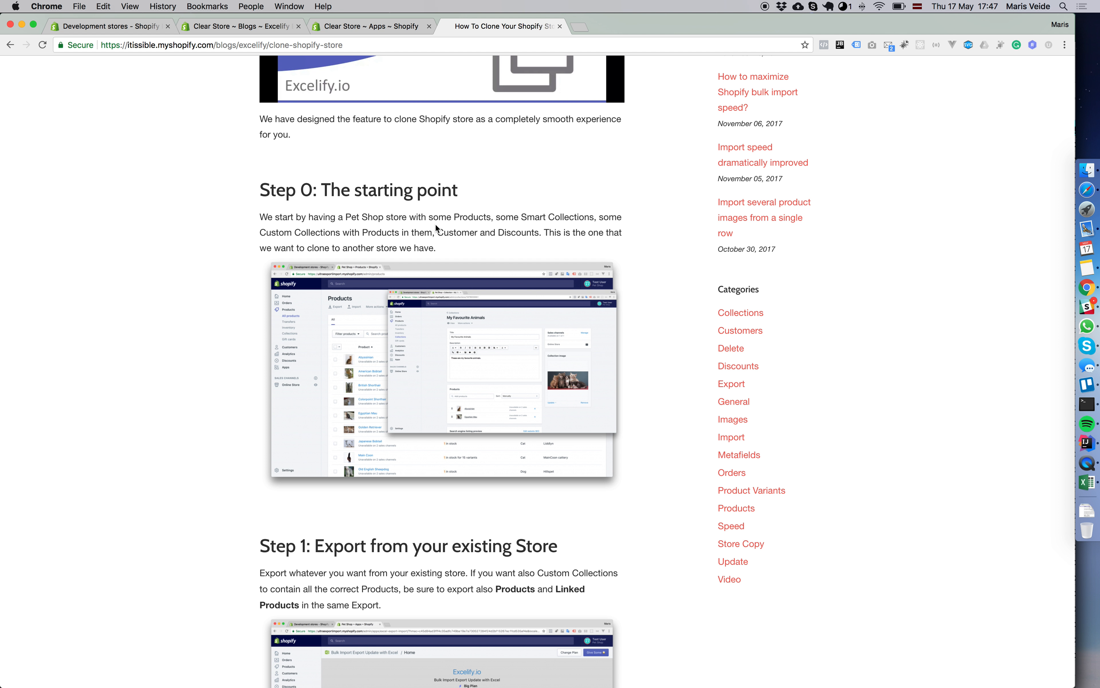
{"action": "left_click", "coordinate": [234, 28]}
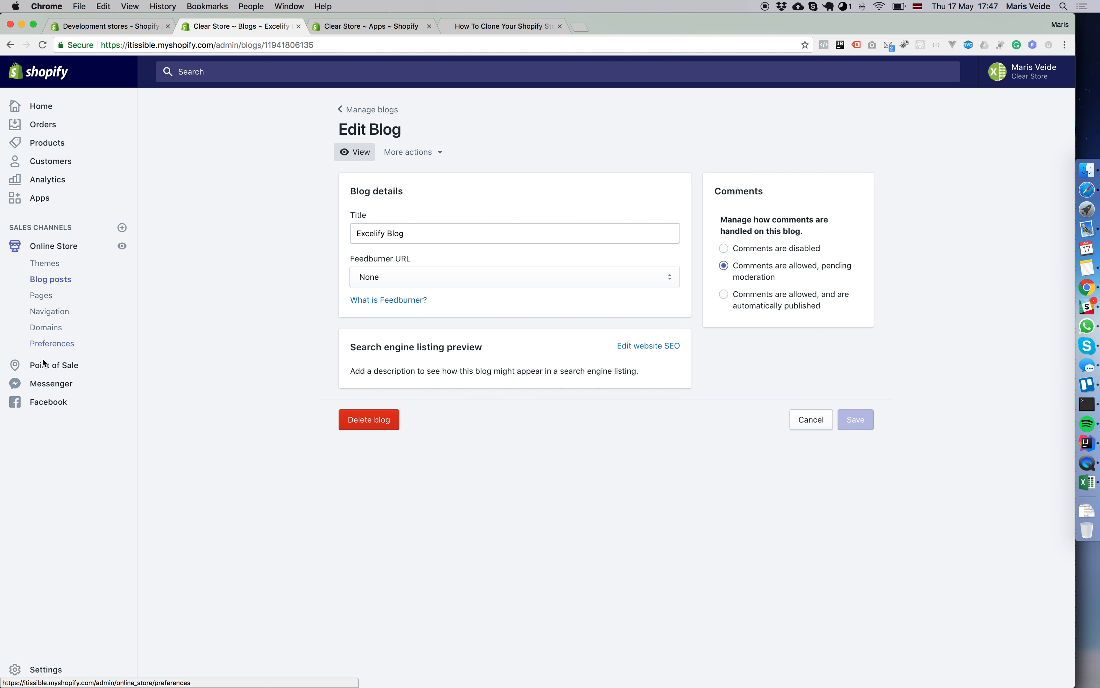
{"action": "left_click", "coordinate": [38, 672]}
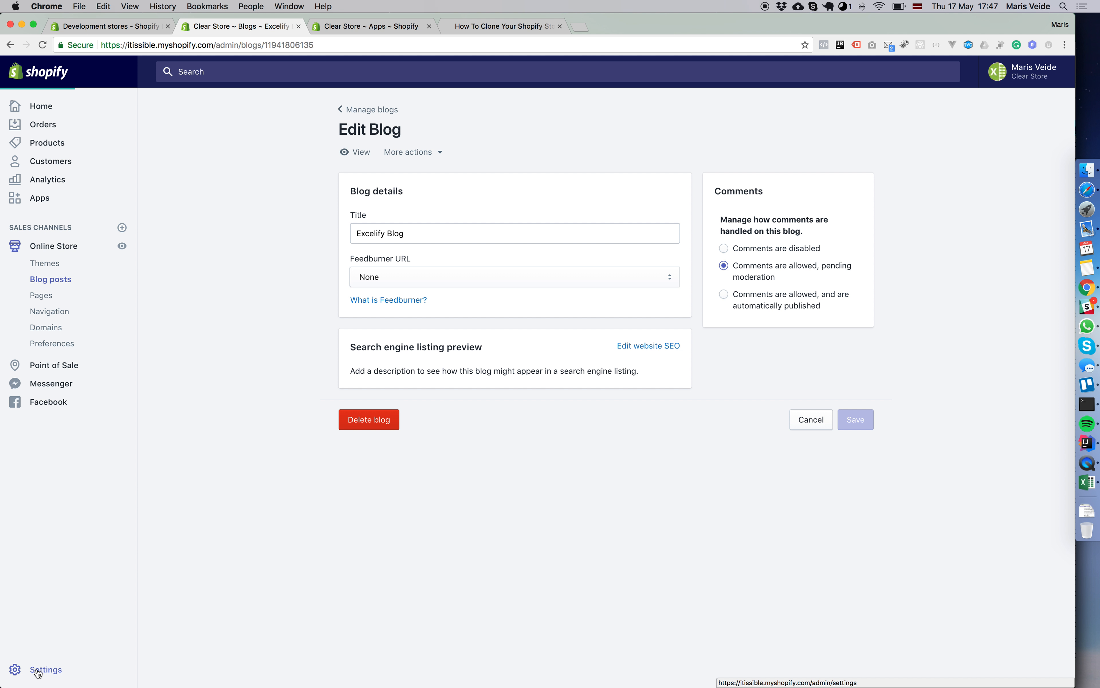
{"action": "left_click", "coordinate": [585, 333]}
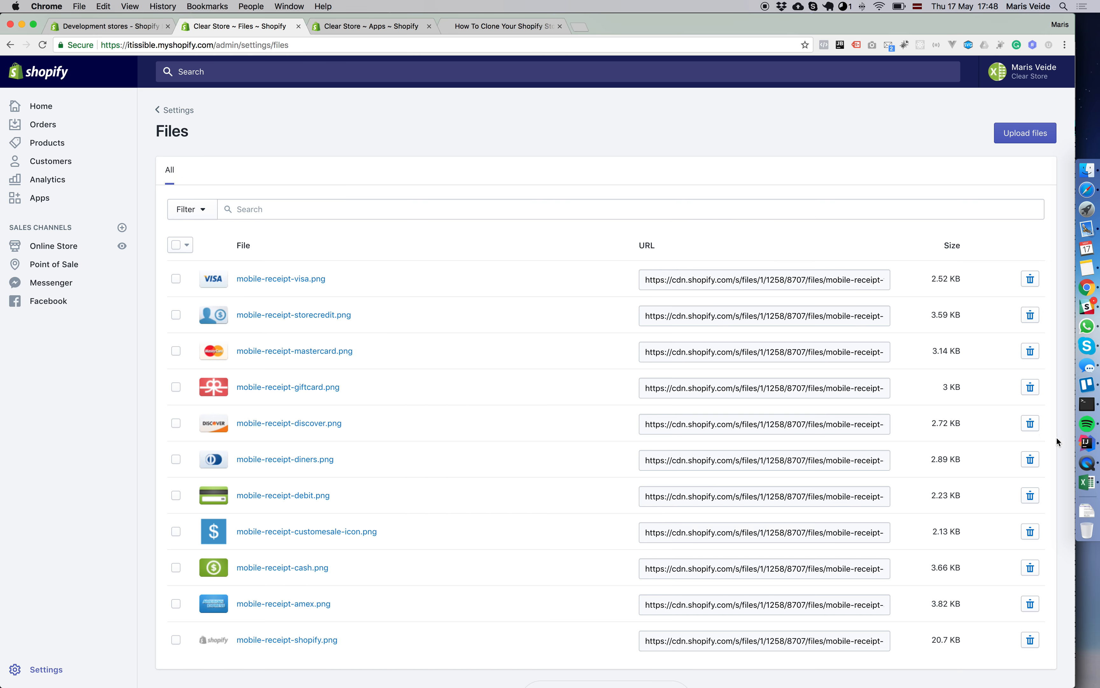
{"action": "left_click", "coordinate": [1087, 482]}
{"action": "scroll", "coordinate": [423, 335], "scroll_direction": "left", "scroll_amount": 3}
{"action": "scroll", "coordinate": [422, 335], "scroll_direction": "left", "scroll_amount": 15}
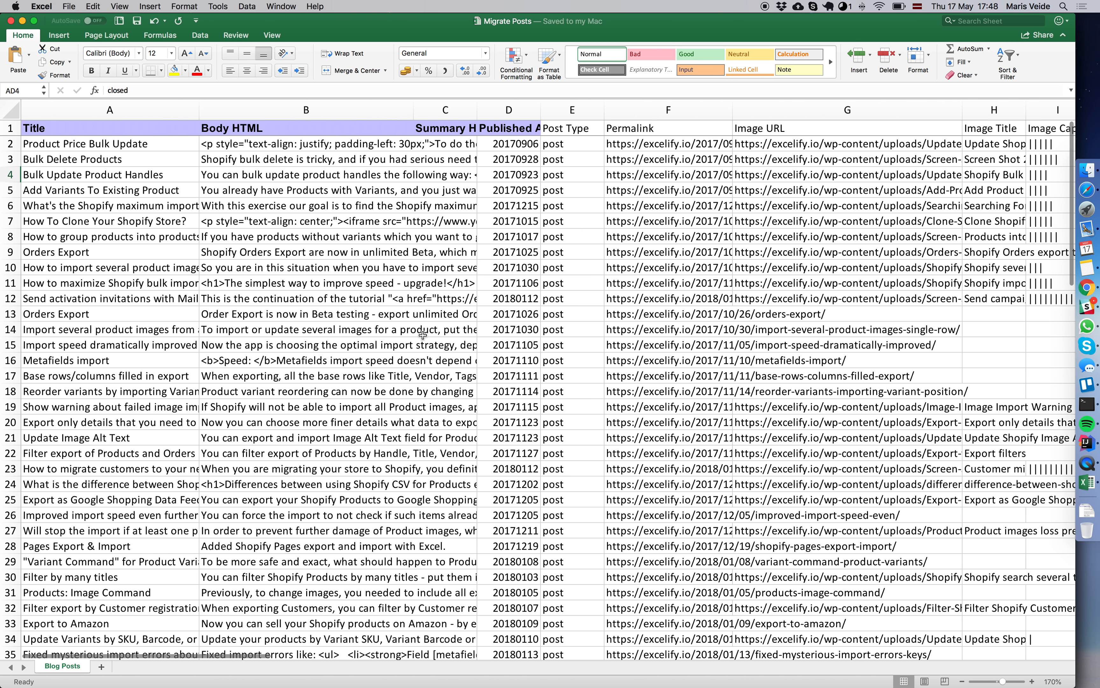
{"action": "left_click", "coordinate": [339, 205]}
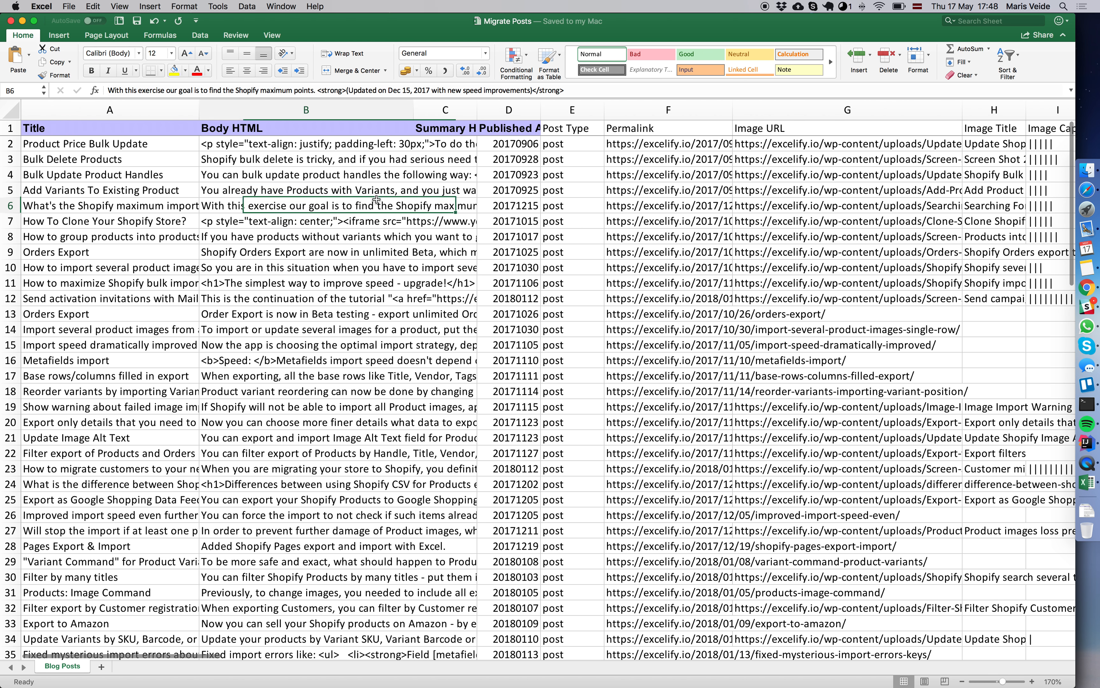
{"action": "double_click", "coordinate": [309, 146]}
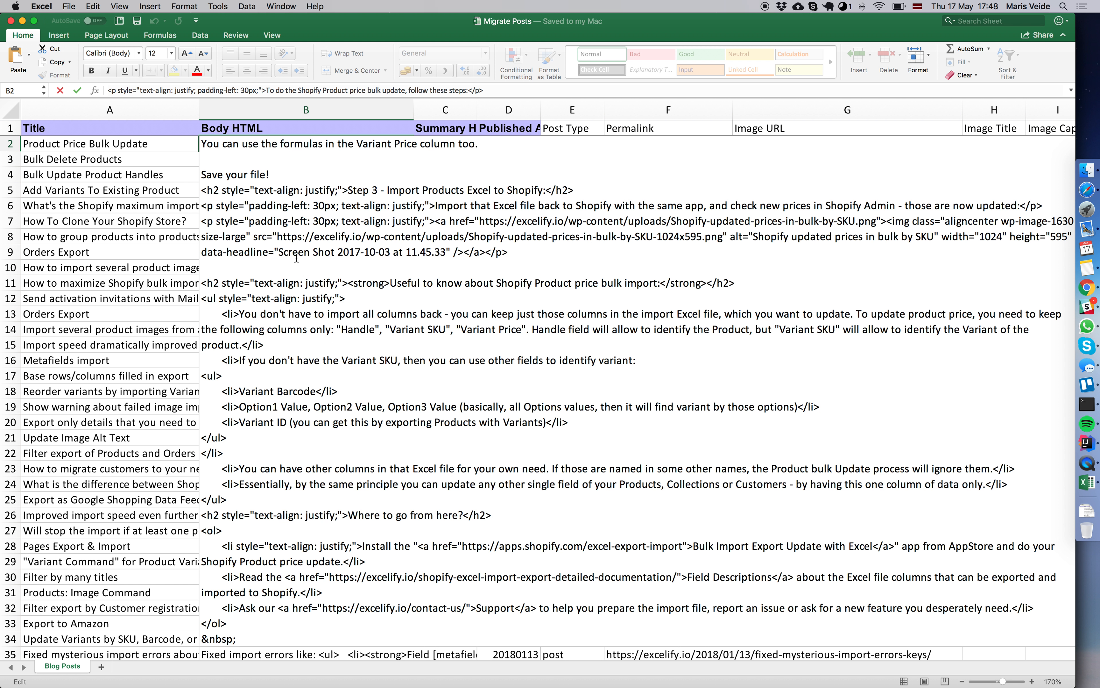
{"action": "left_click_drag", "start_coordinate": [278, 236], "coordinate": [469, 236]}
{"action": "key", "text": "super+c"}
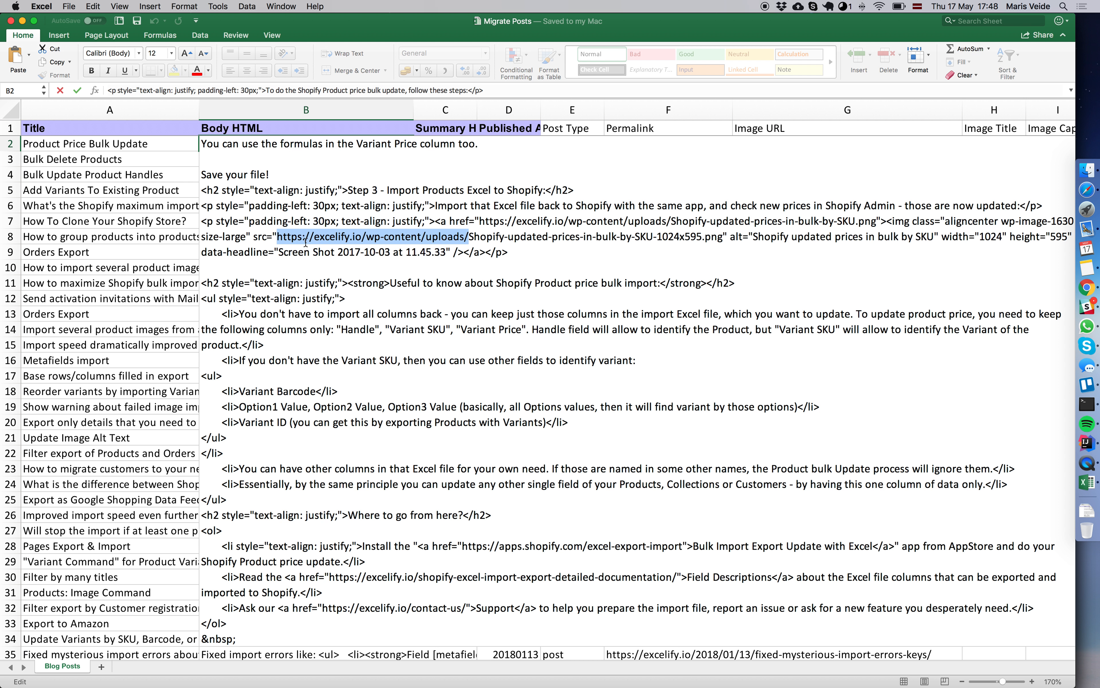
{"action": "left_click", "coordinate": [469, 232]}
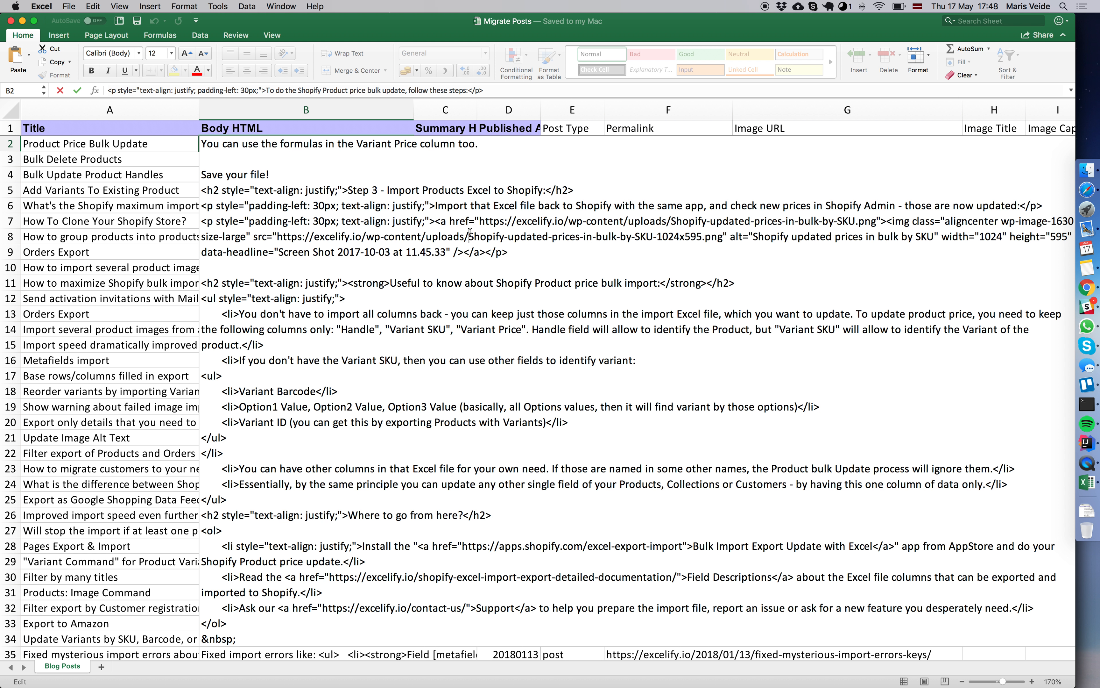
{"action": "left_click_drag", "start_coordinate": [468, 236], "coordinate": [715, 238]}
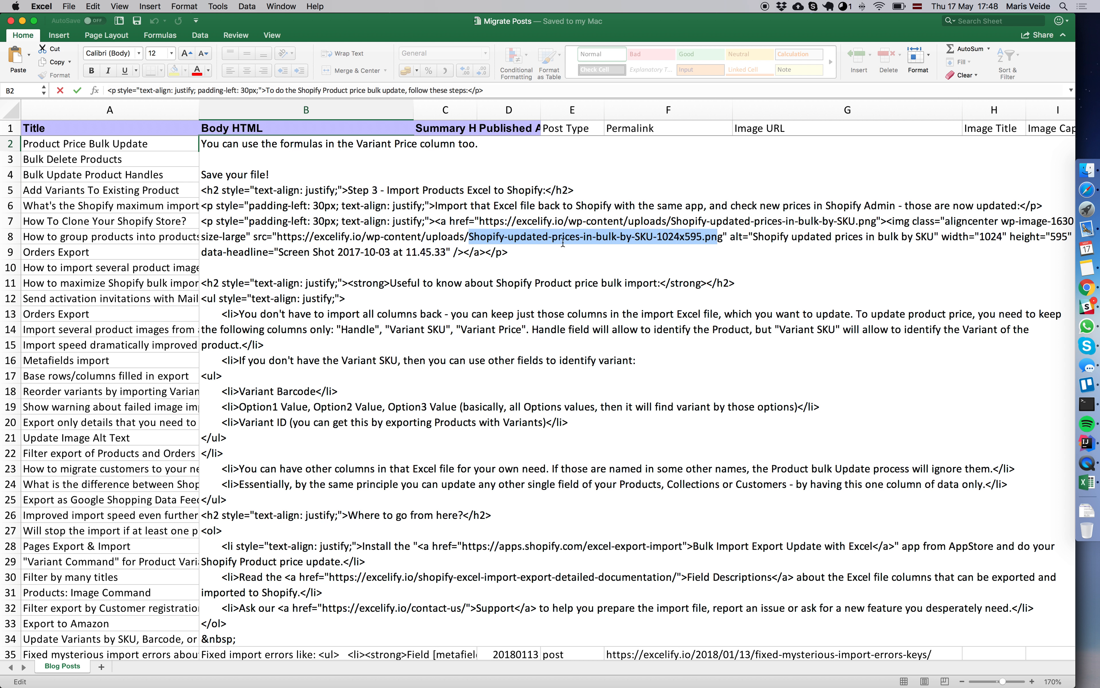
{"action": "left_click_drag", "start_coordinate": [468, 236], "coordinate": [277, 237]}
Step: Switch back to Shopify's Files page and examine the base path and file name in the mobile-receipt-visa.png URL
{"action": "key", "text": "super+Tab"}
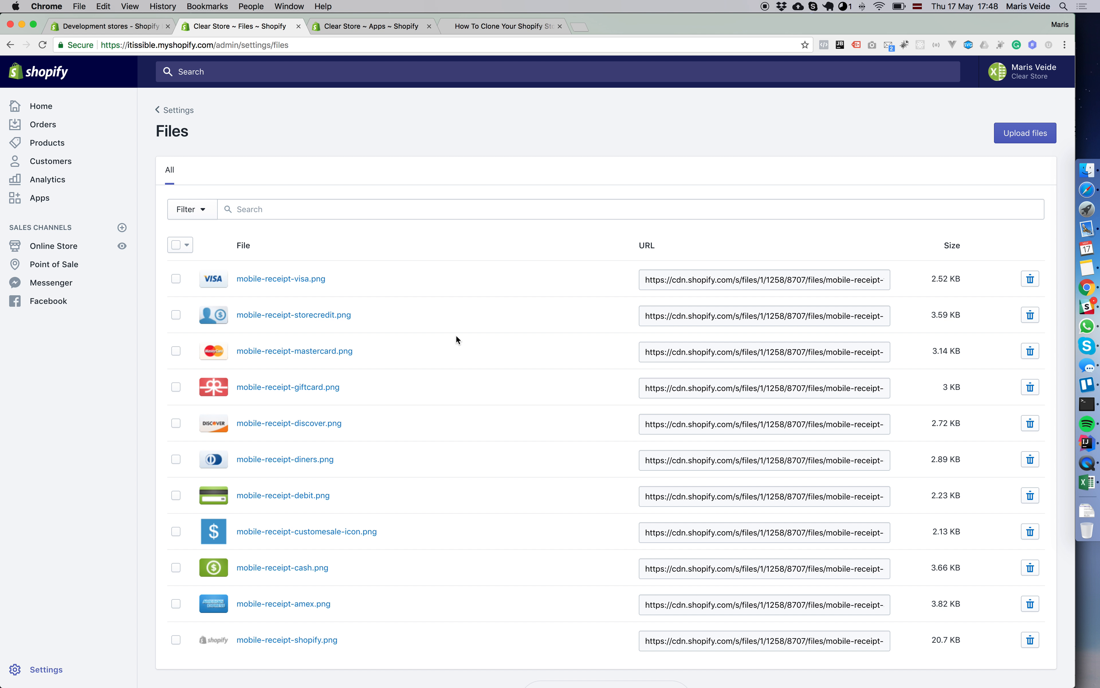
{"action": "left_click_drag", "start_coordinate": [827, 279], "coordinate": [716, 284]}
{"action": "left_click", "coordinate": [749, 282]}
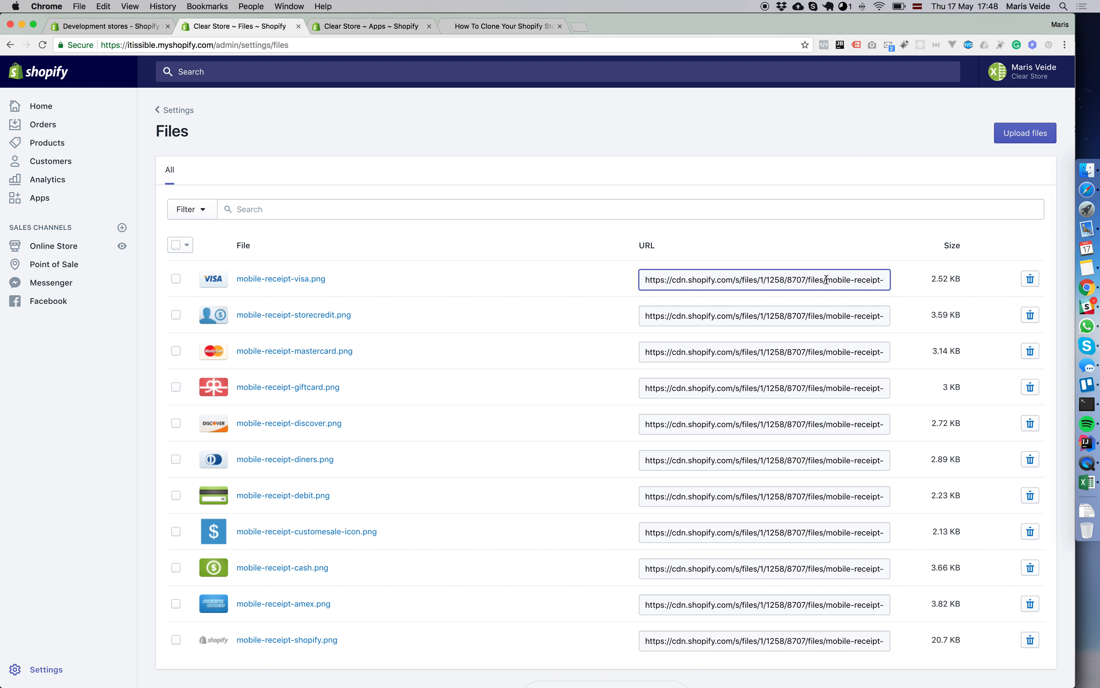
{"action": "left_click_drag", "start_coordinate": [827, 279], "coordinate": [654, 263]}
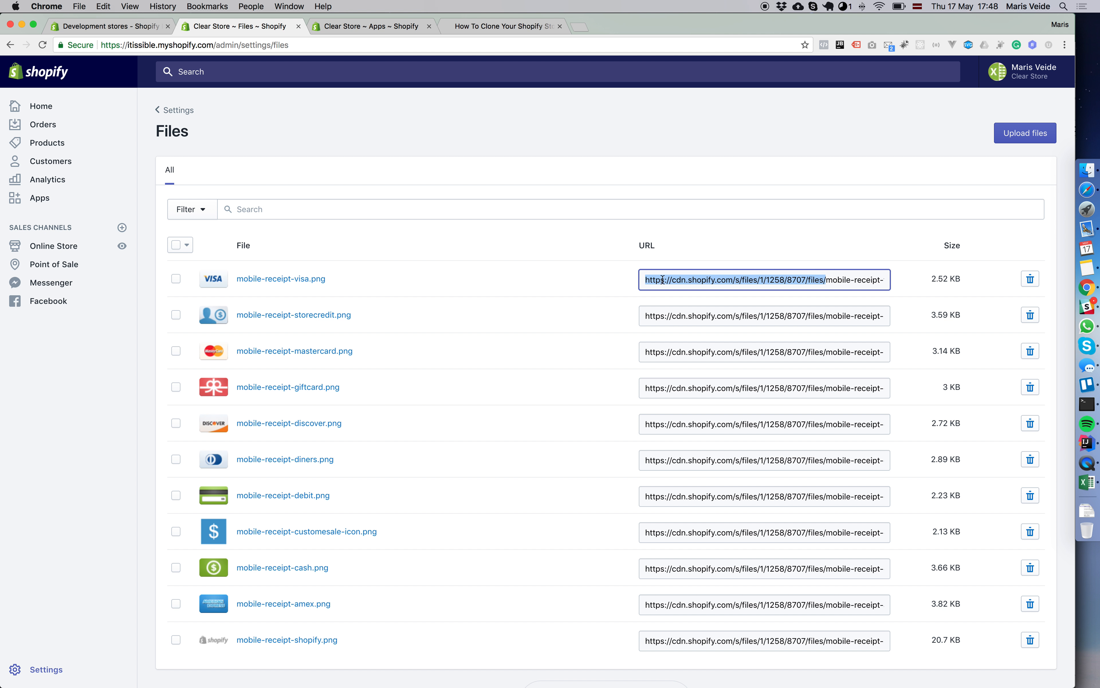
{"action": "scroll", "coordinate": [829, 279], "scroll_direction": "right", "scroll_amount": 5}
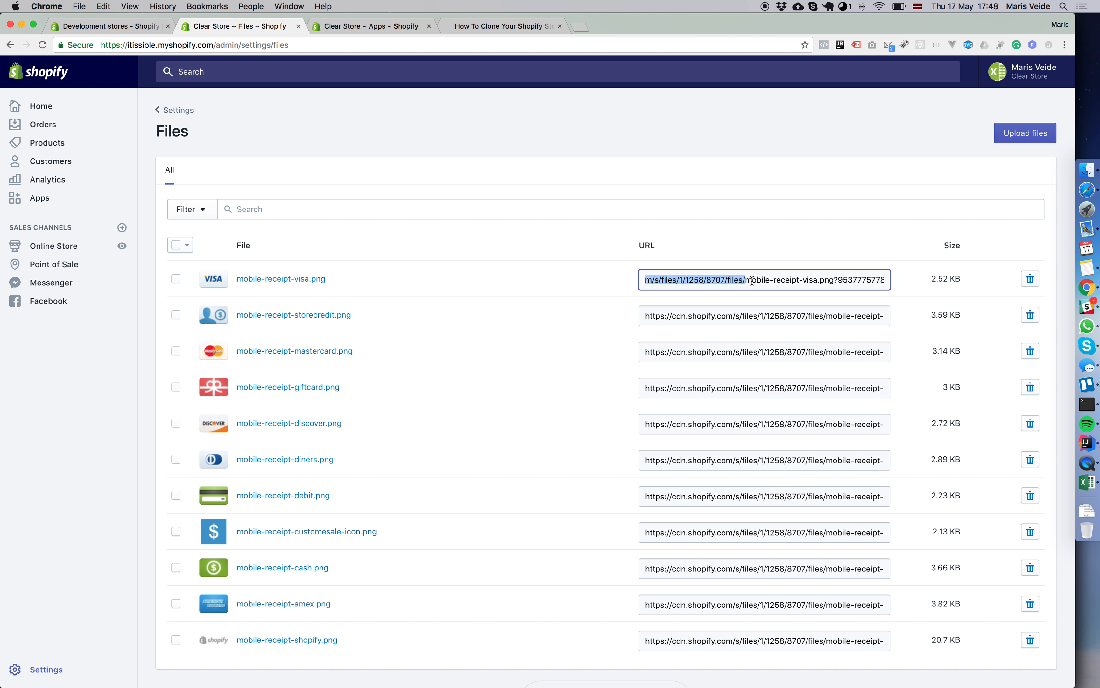
{"action": "scroll", "coordinate": [735, 280], "scroll_direction": "left", "scroll_amount": 5}
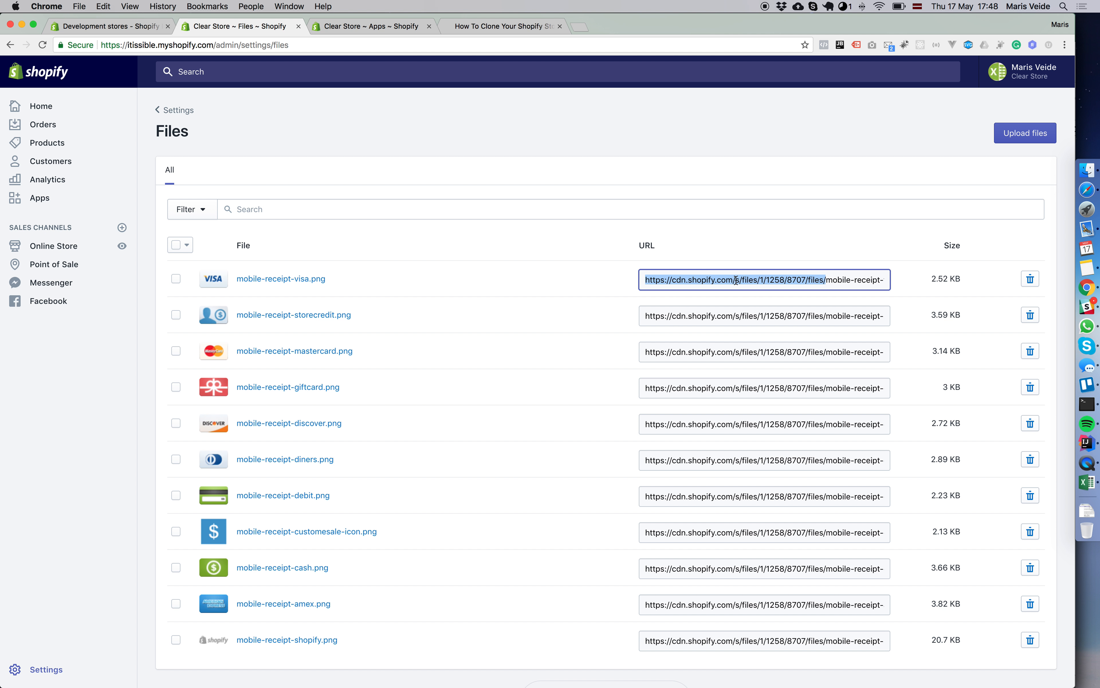
{"action": "key", "text": "super+Tab"}
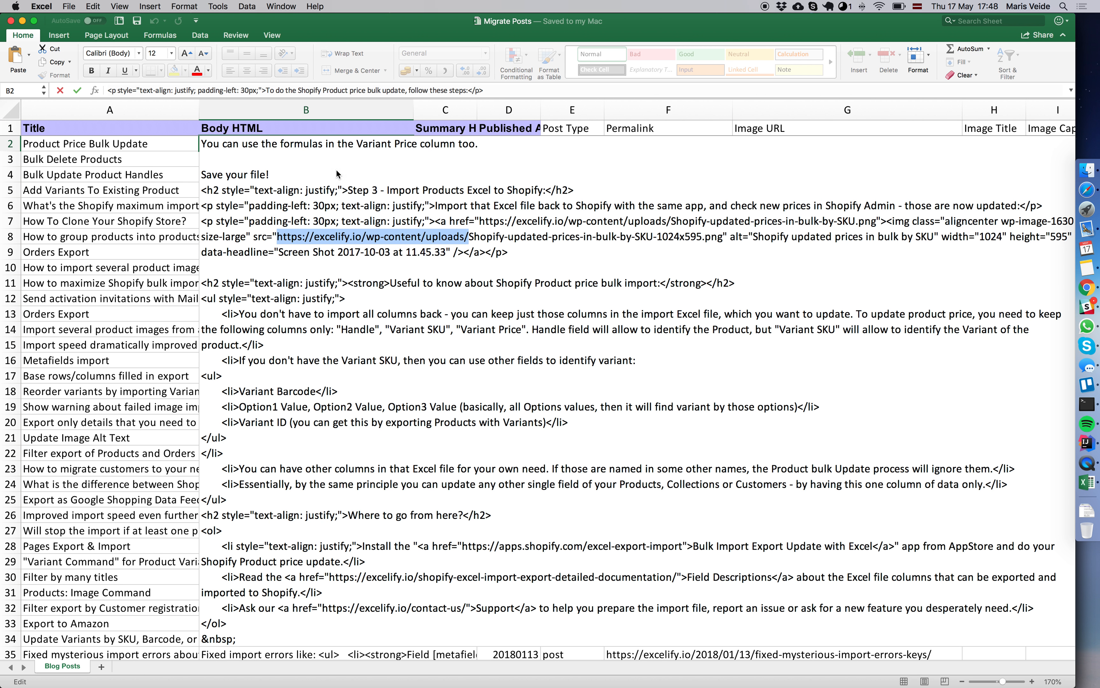
{"action": "left_click", "coordinate": [331, 109]}
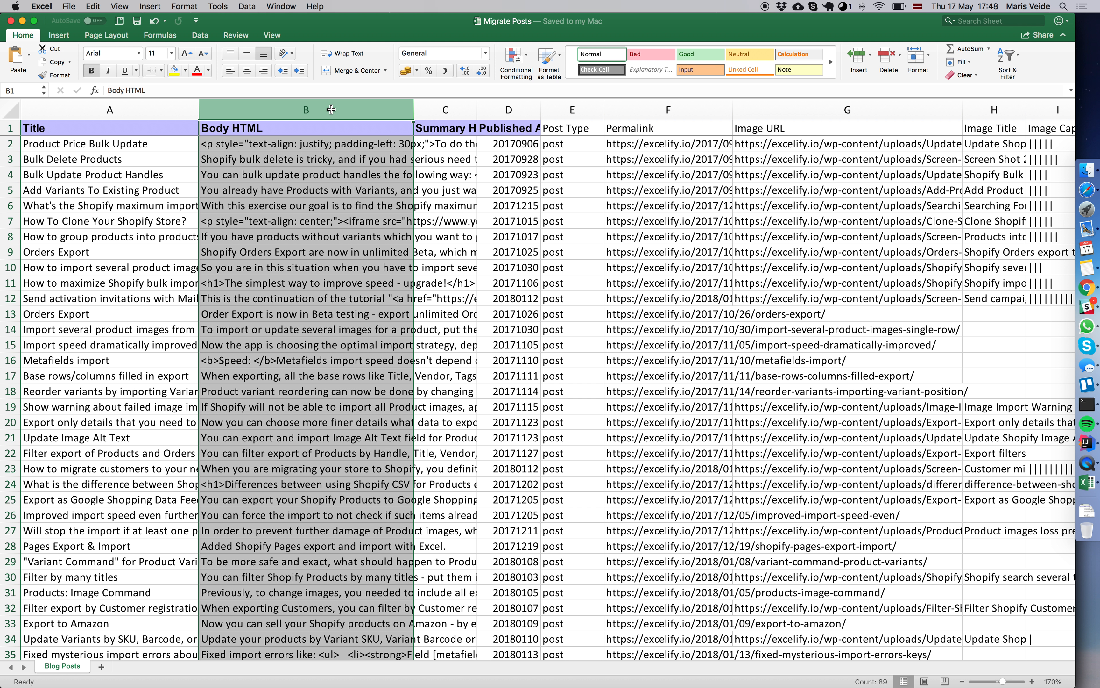
{"action": "key", "text": "ctrl+h"}
{"action": "key", "text": "super+v"}
{"action": "left_click", "coordinate": [522, 218]}
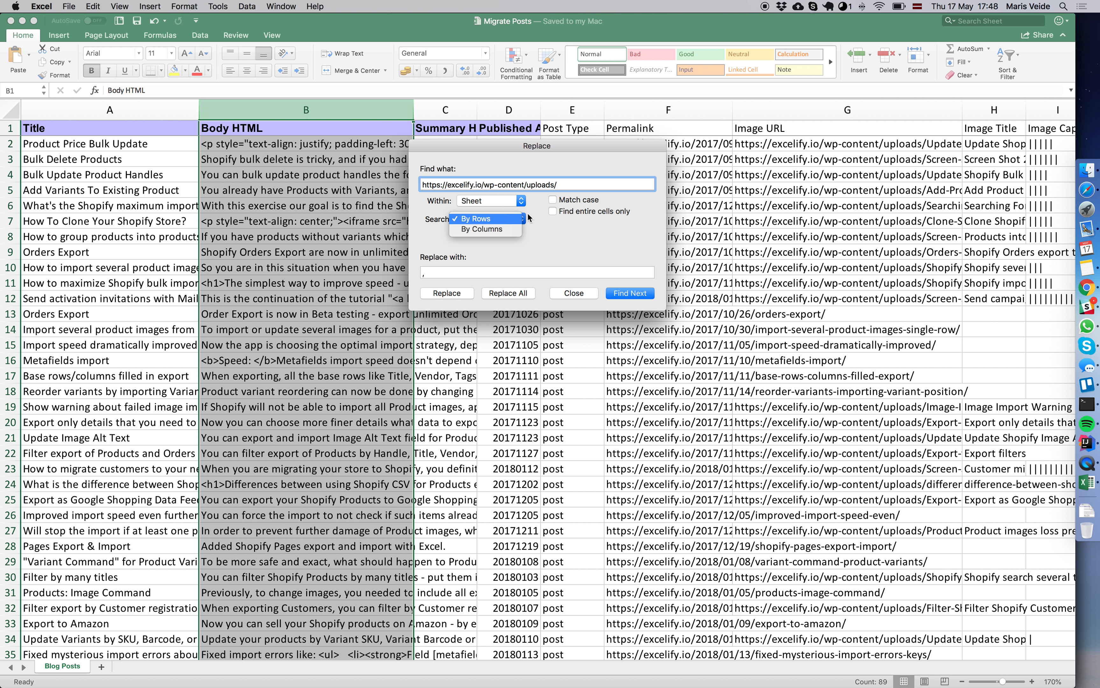
{"action": "left_click", "coordinate": [538, 280]}
{"action": "key", "text": "super+Tab"}
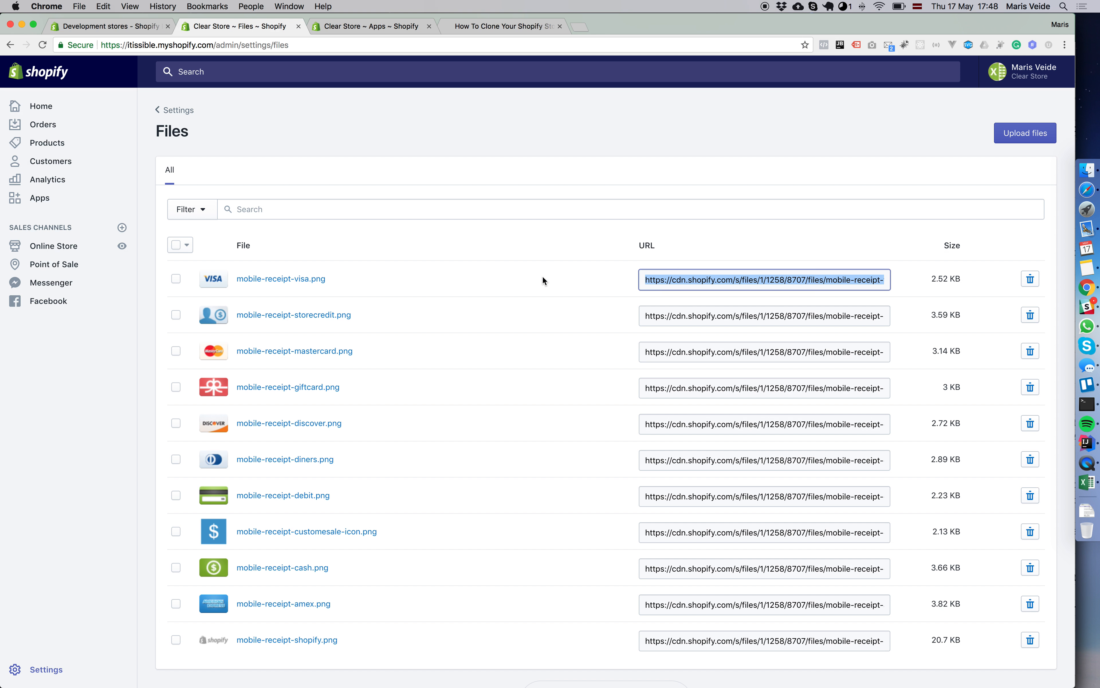
{"action": "left_click", "coordinate": [752, 282]}
{"action": "left_click_drag", "start_coordinate": [828, 279], "coordinate": [597, 279]}
{"action": "key", "text": "super+c"}
{"action": "key", "text": "super+Tab"}
{"action": "left_click", "coordinate": [509, 274]}
{"action": "key", "text": "super+v"}
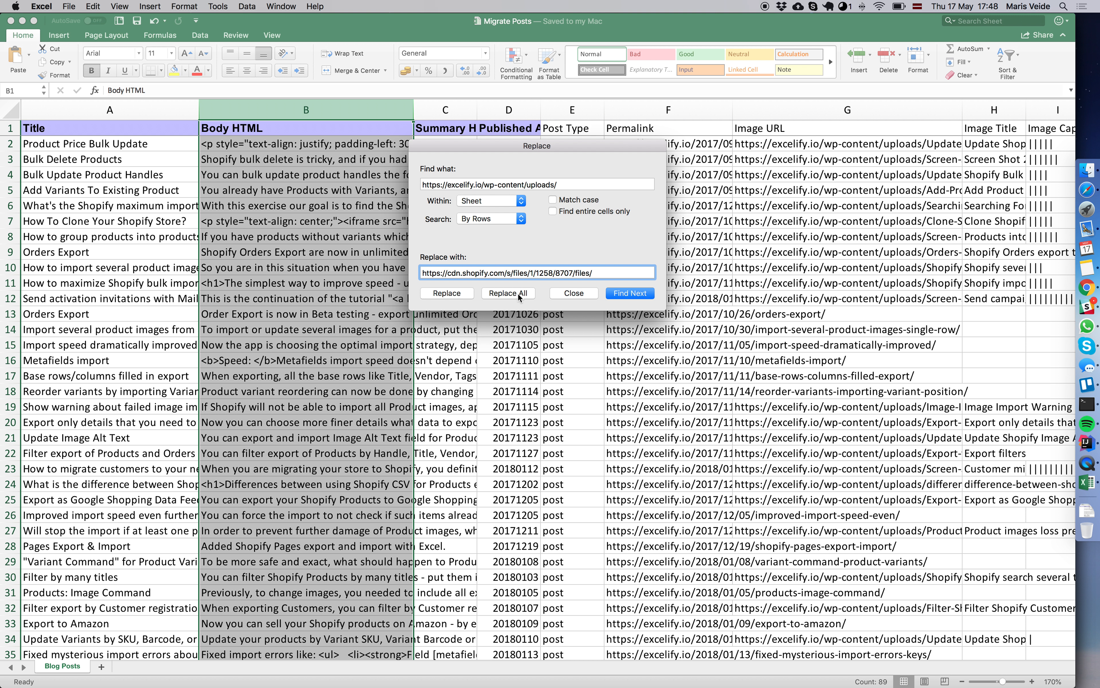
{"action": "left_click", "coordinate": [574, 293]}
Step: Return to the Excelify app page and check the new and updated counts of the Migrate_Posts.xlsx import
{"action": "key", "text": "super+Tab"}
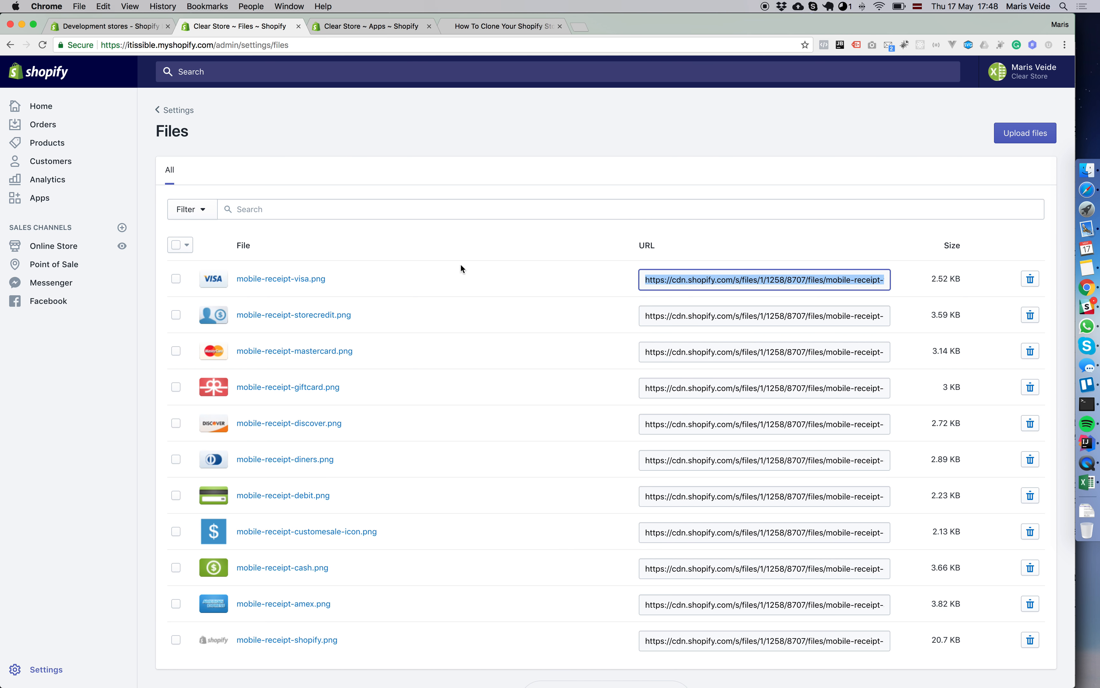
{"action": "left_click", "coordinate": [460, 266]}
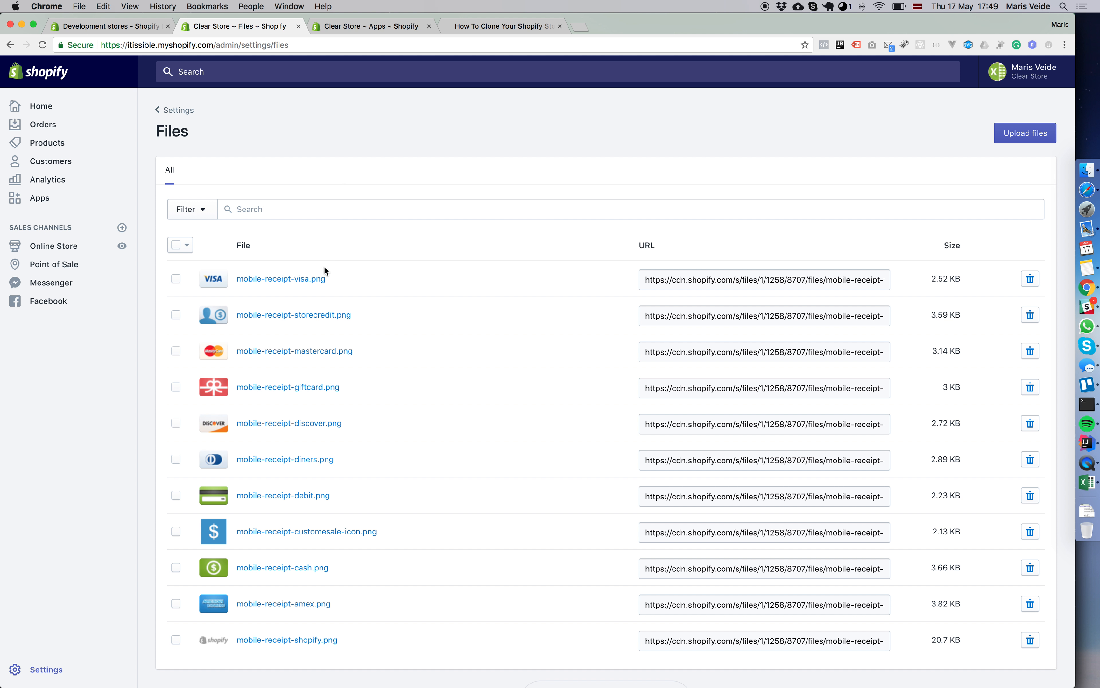
{"action": "left_click", "coordinate": [357, 28]}
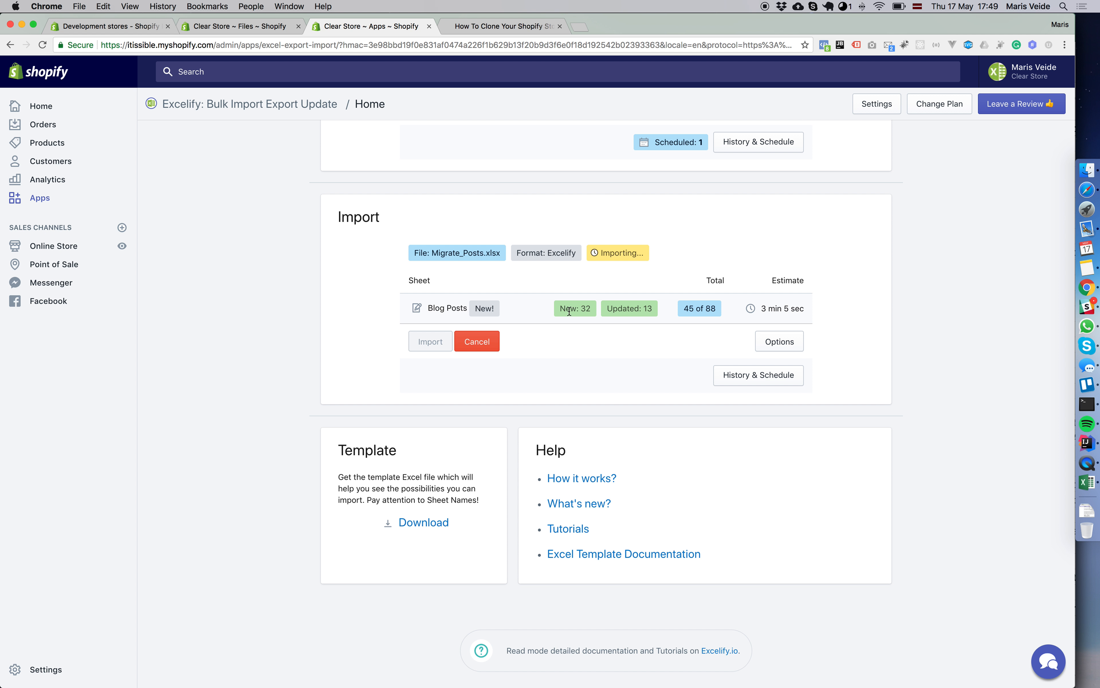
{"action": "left_click", "coordinate": [619, 308]}
{"action": "left_click_drag", "start_coordinate": [583, 308], "coordinate": [554, 150]}
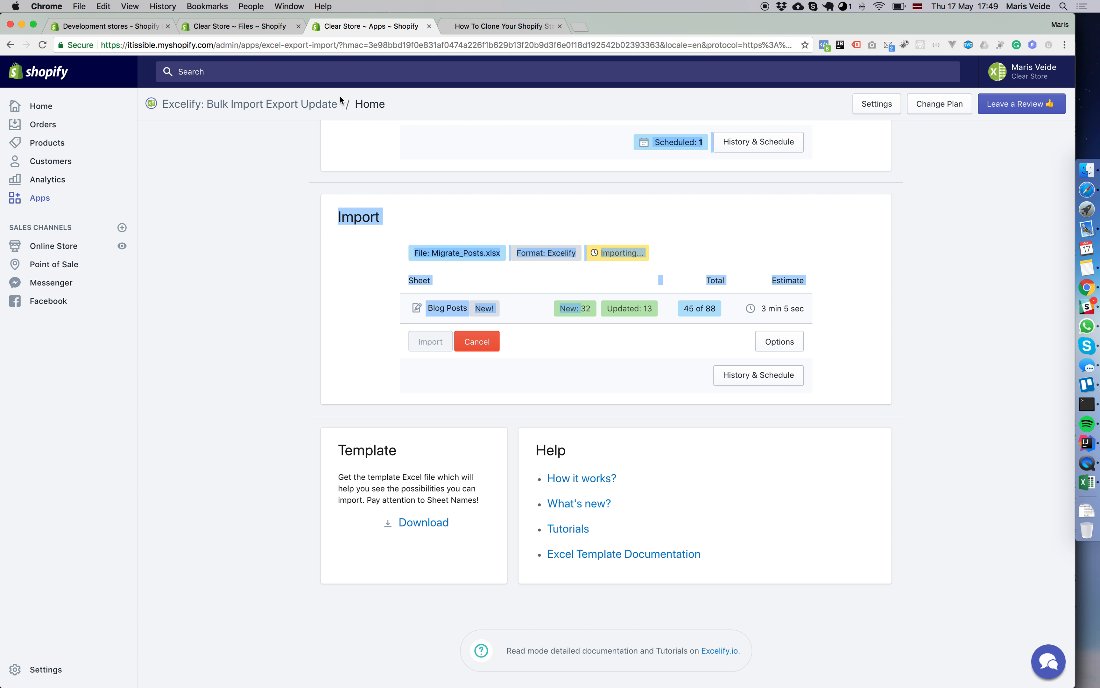
Step: Open the store's Blog posts list in Shopify and look through the imported posts, their authors and dates
{"action": "left_click", "coordinate": [240, 26]}
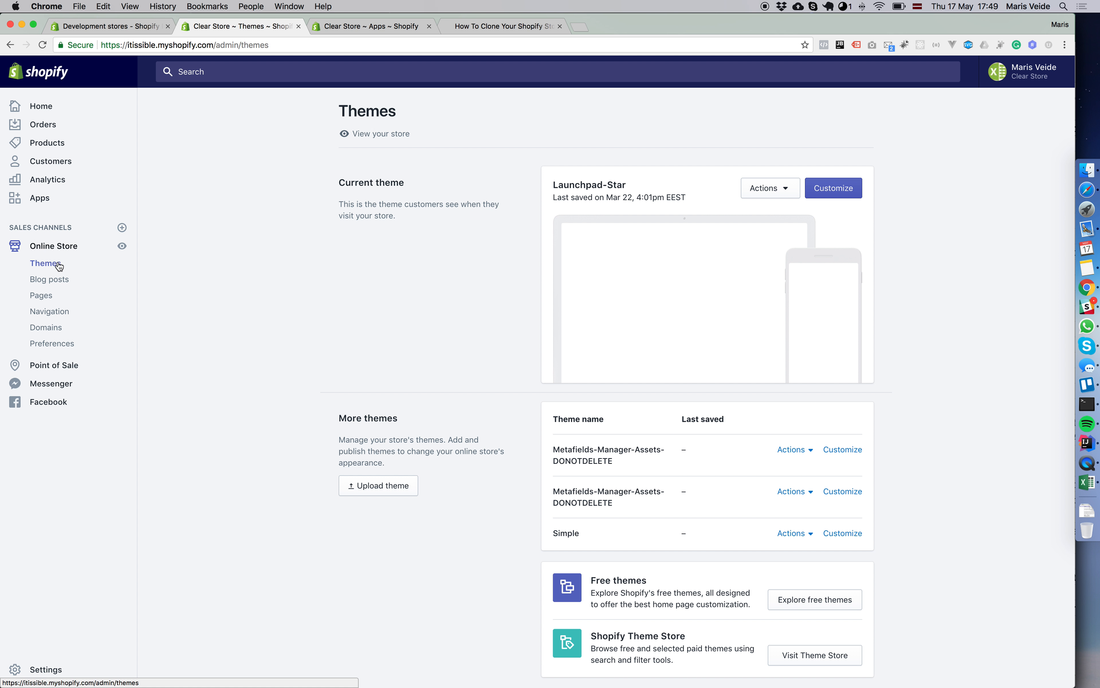
{"action": "left_click", "coordinate": [51, 279]}
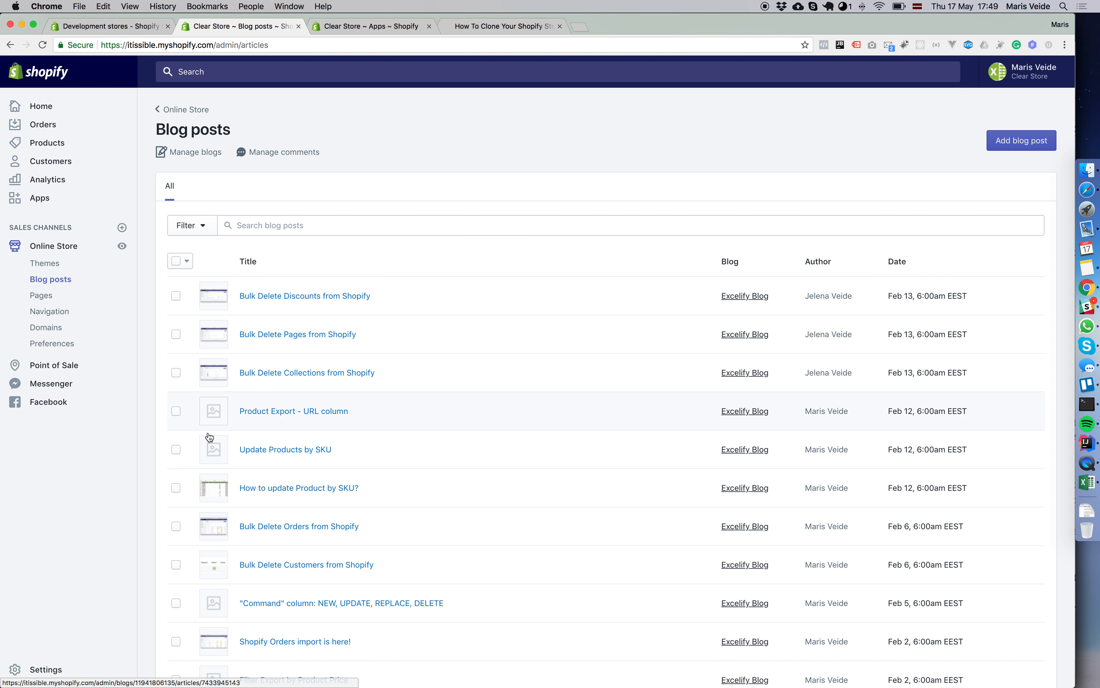
{"action": "scroll", "coordinate": [211, 482], "scroll_direction": "down", "scroll_amount": 10}
{"action": "scroll", "coordinate": [211, 482], "scroll_direction": "down", "scroll_amount": 20}
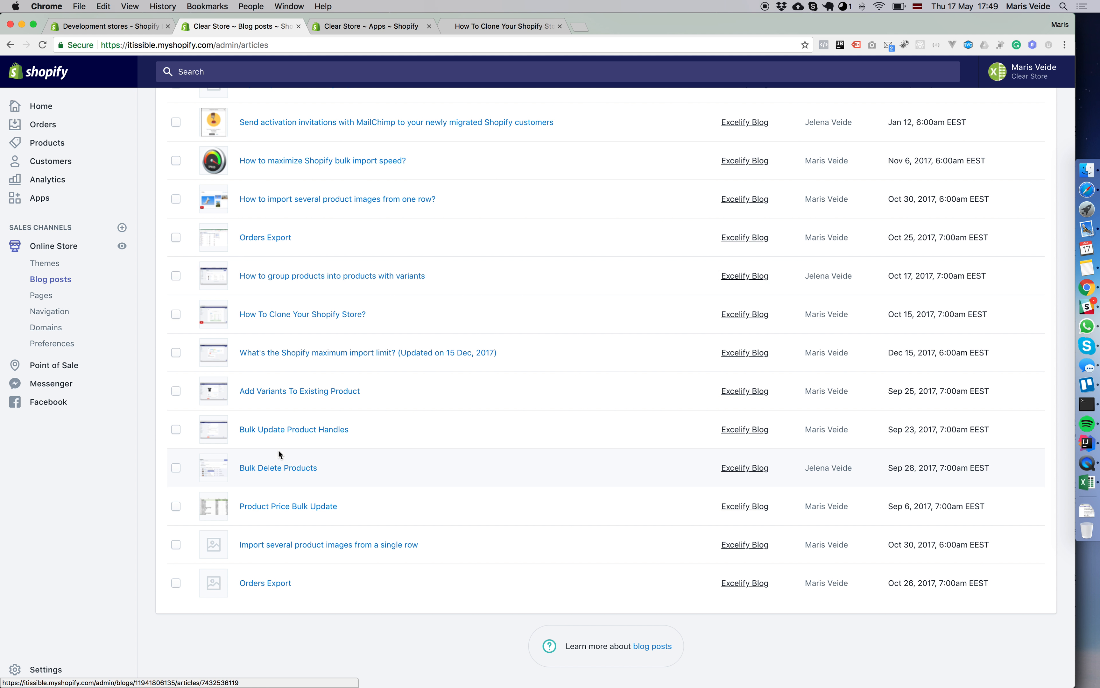
{"action": "scroll", "coordinate": [300, 340], "scroll_direction": "up", "scroll_amount": 20}
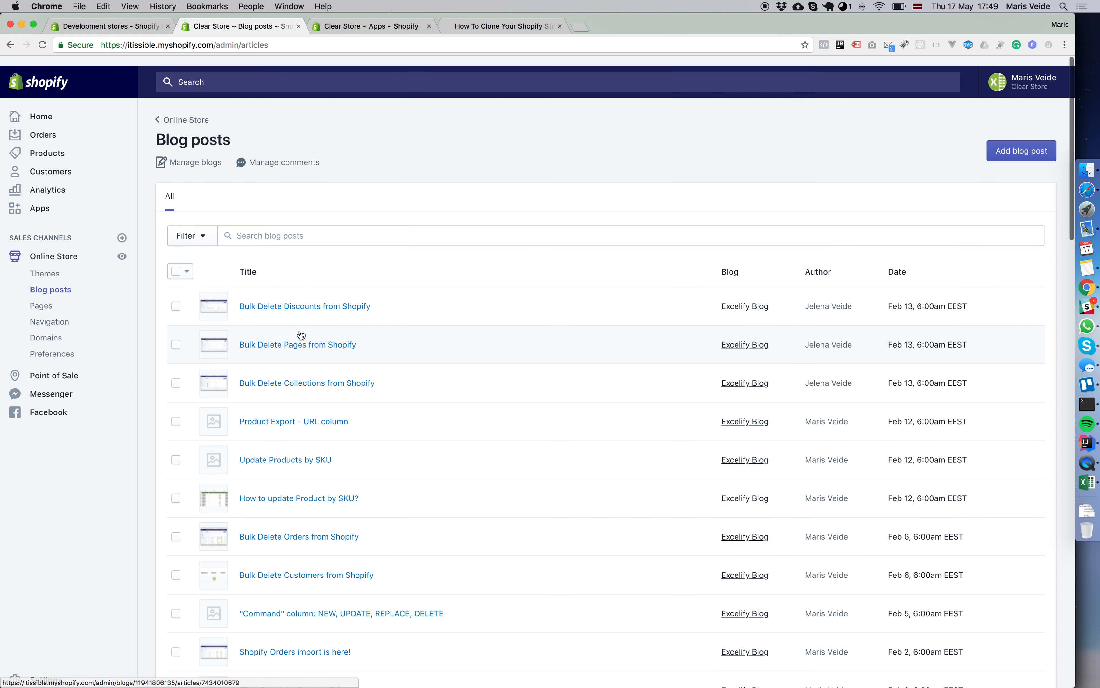